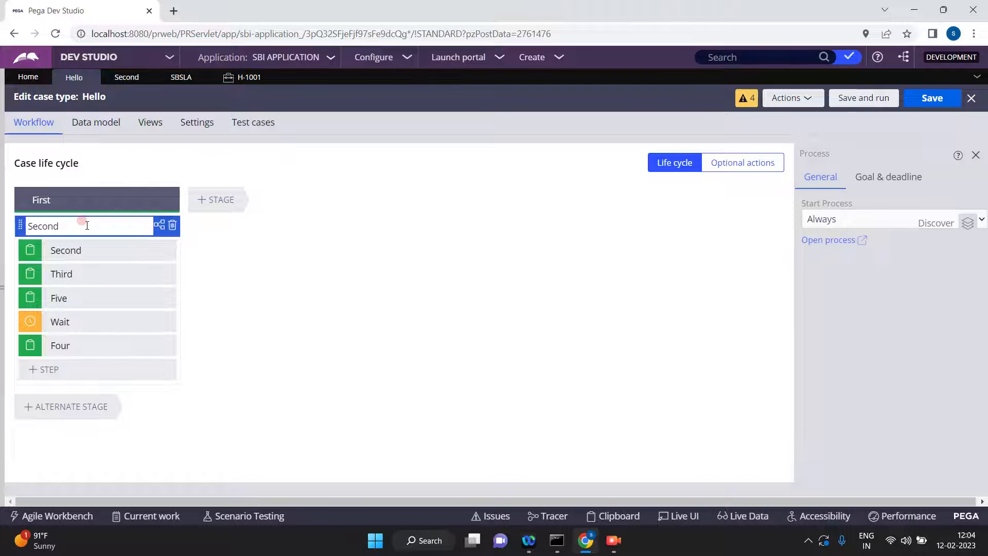
Open the Second flow diagram and review the routing and service level in the Second assignment's properties.
left_click(73, 200)
left_click(117, 80)
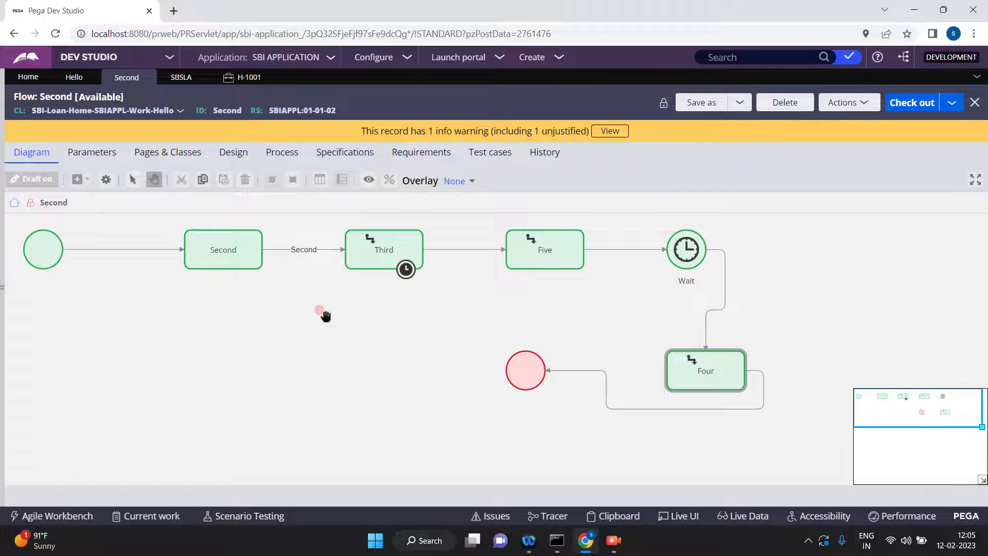
left_click(232, 247)
left_click(230, 247)
right_click(229, 247)
double_click(230, 248)
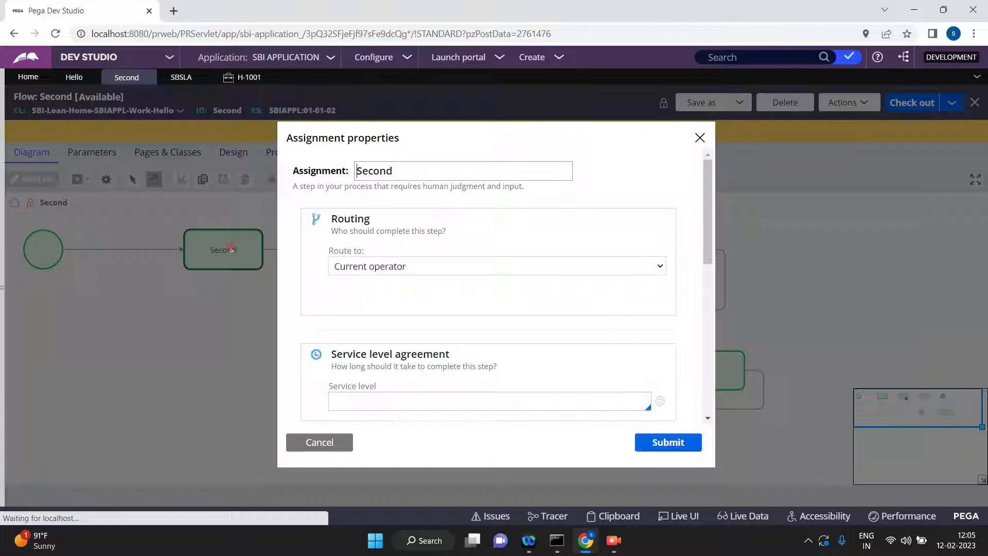
left_click(386, 405)
left_click(316, 441)
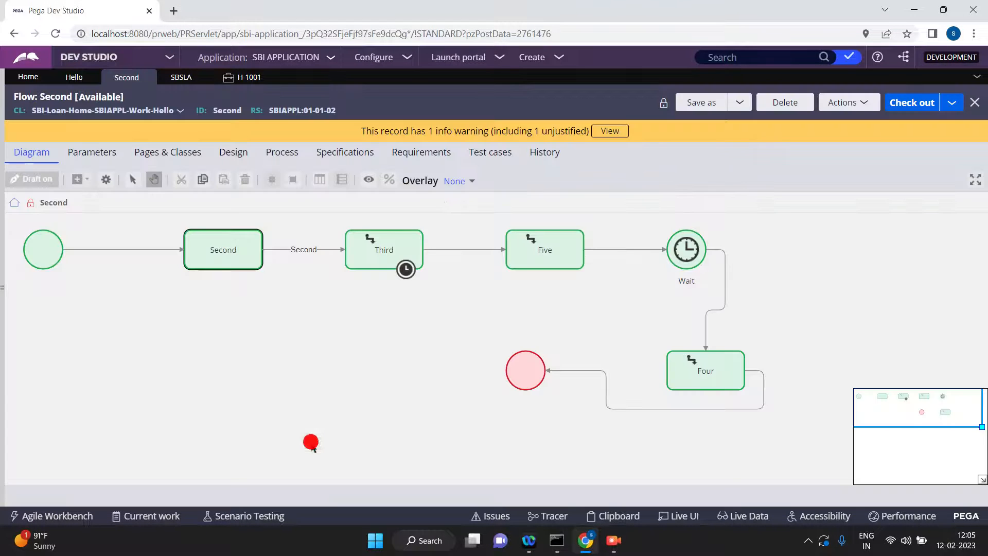
Inspect the properties of the connector between Second and Third, and open its flow action rule.
left_click(302, 249)
left_click(302, 249)
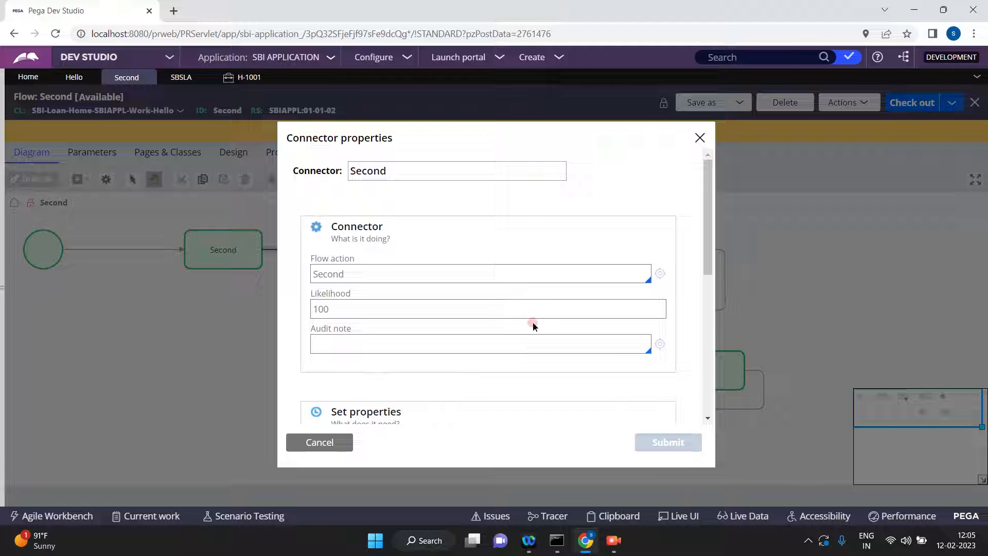
left_click(658, 275)
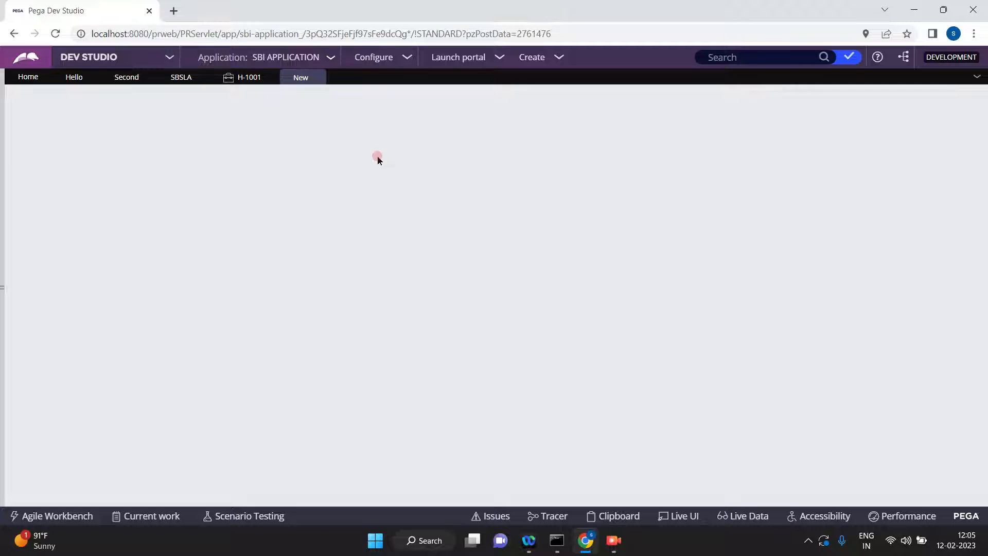
left_click(316, 78)
left_click(312, 447)
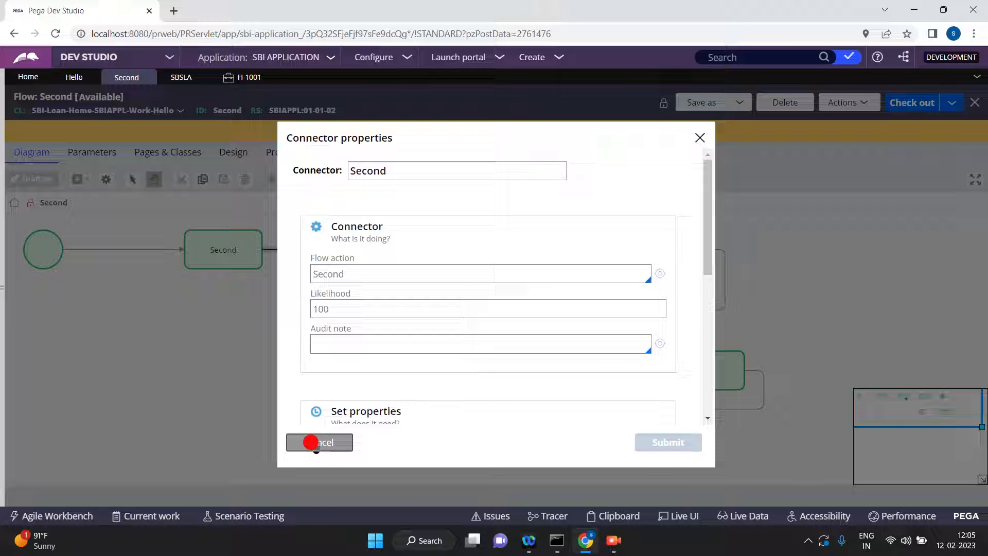
left_click(700, 137)
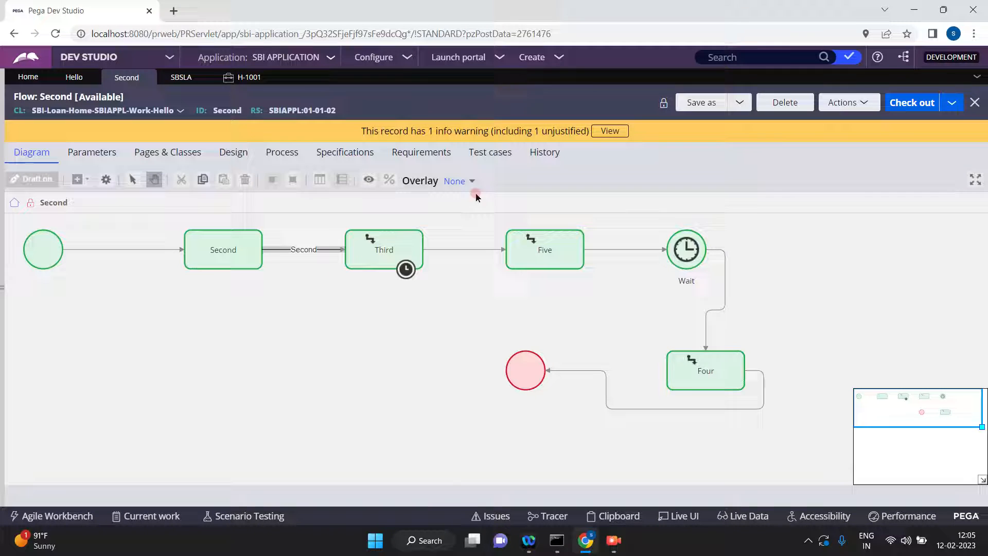
Review the Third assignment's operator routing and open its service level agreement rule.
left_click(368, 257)
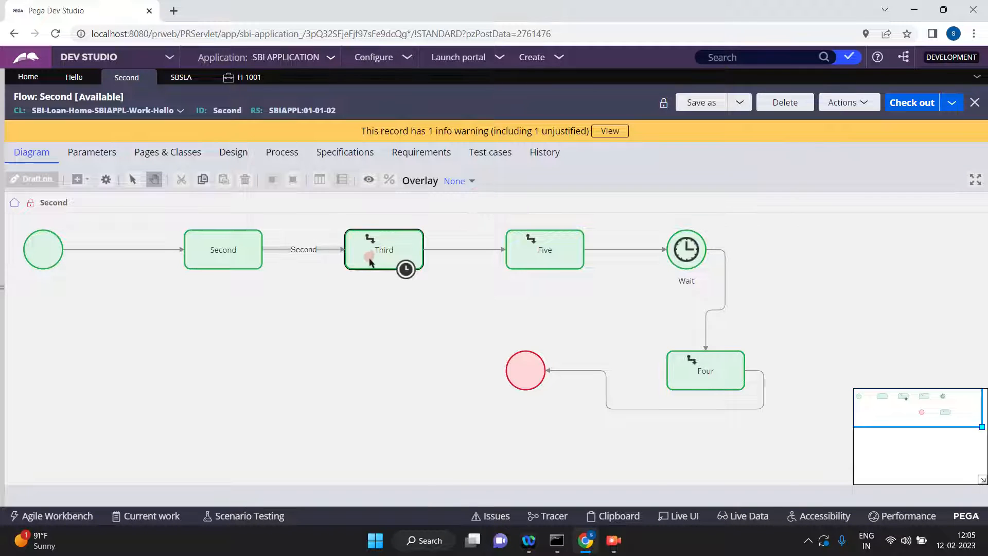
right_click(372, 253)
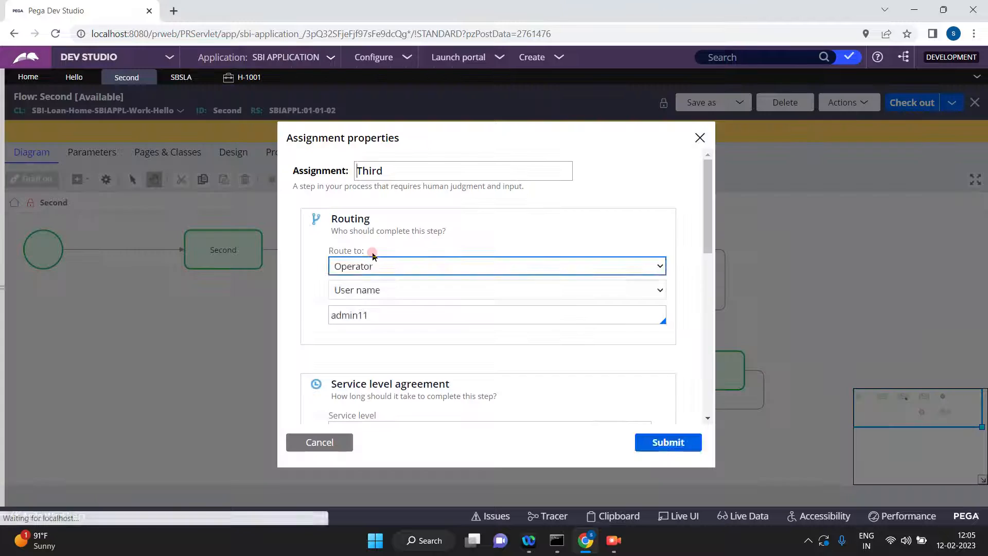
left_click(361, 314)
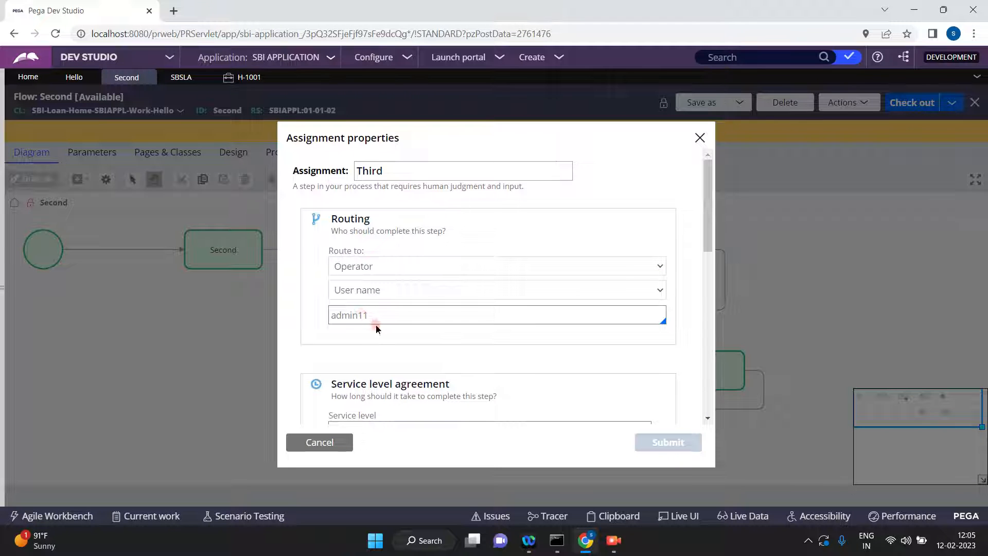
left_click(708, 418)
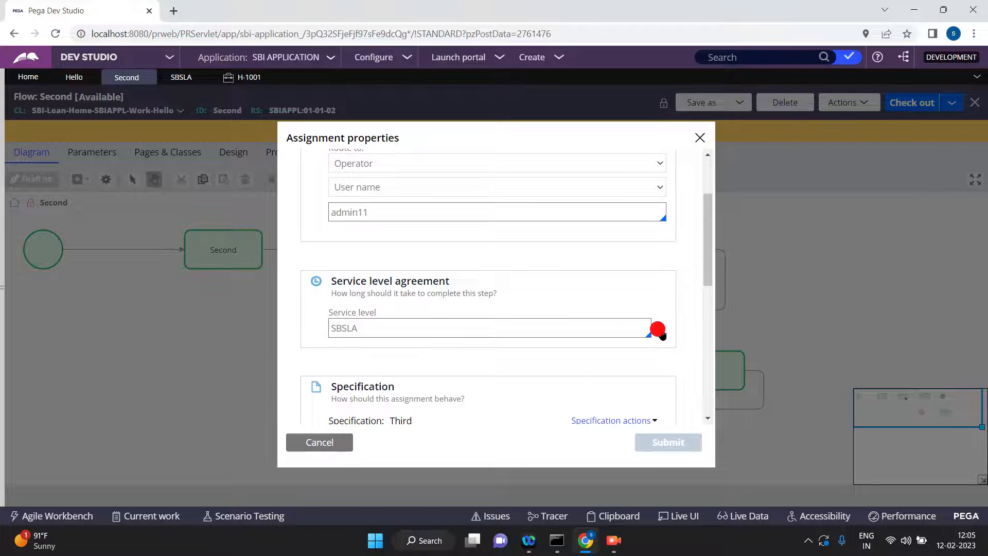
left_click(661, 333)
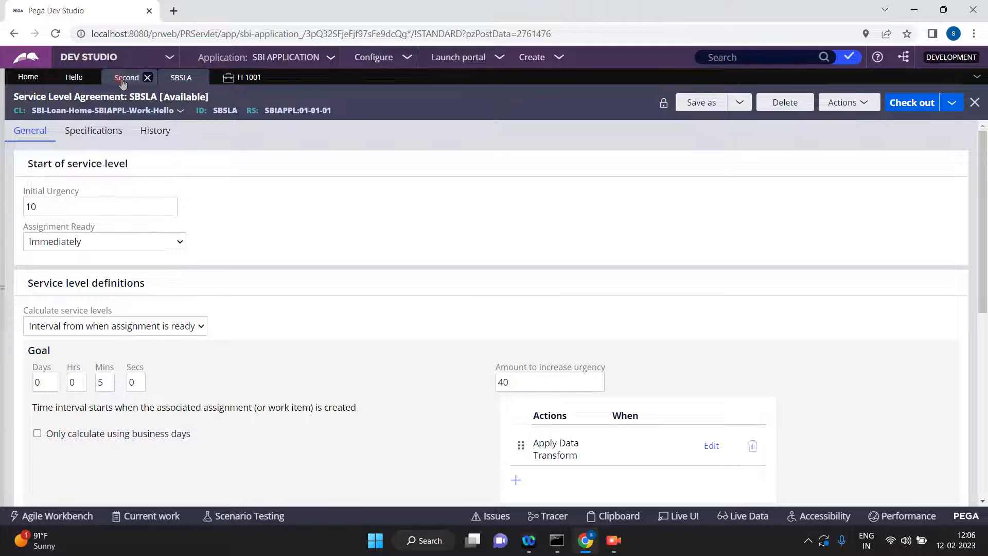
left_click(123, 80)
left_click(319, 440)
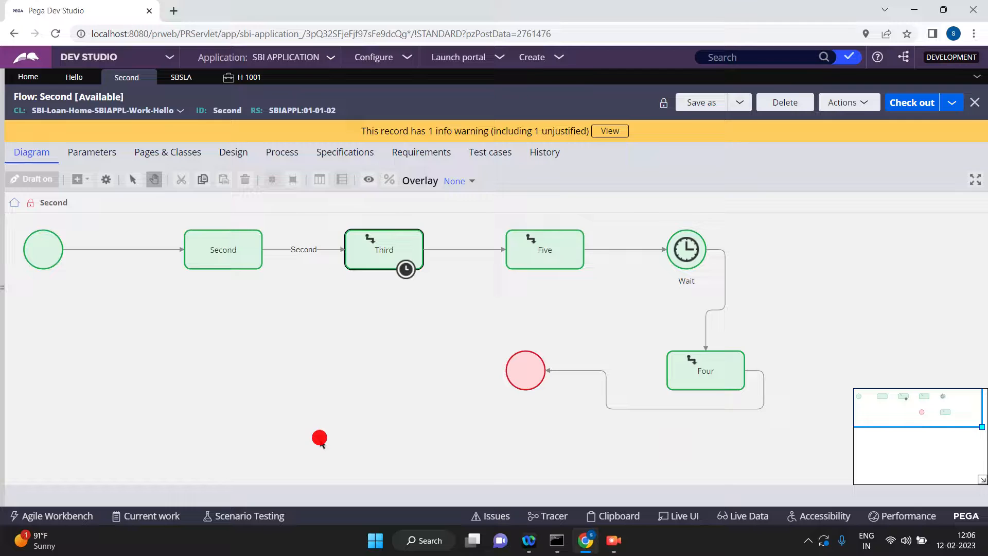
Review the routing and service level in the Five assignment's properties.
left_click(541, 249)
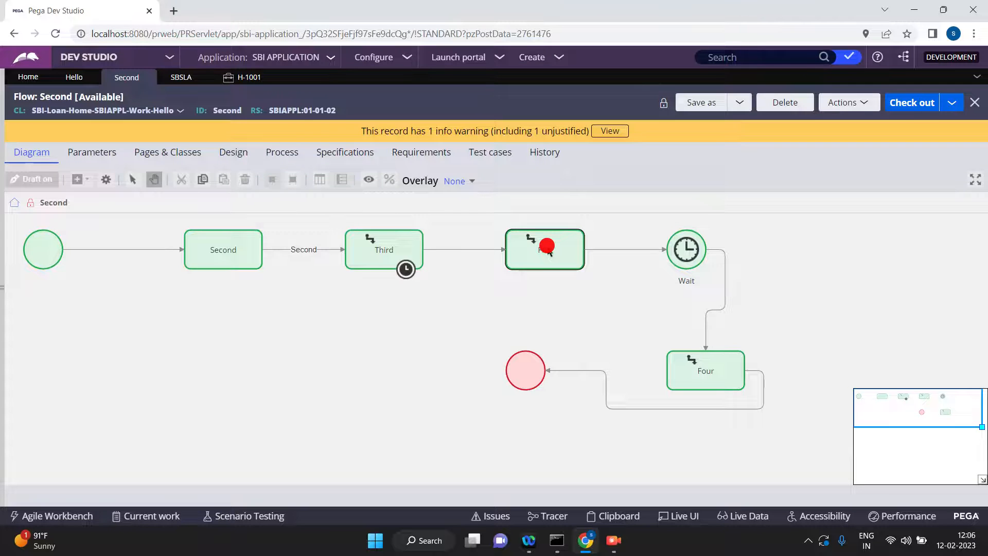
double_click(547, 250)
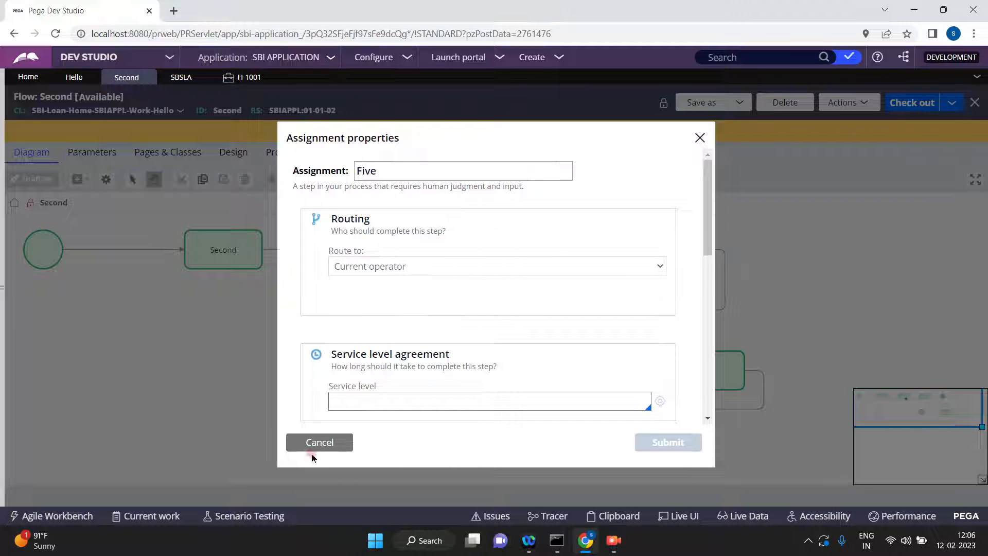
left_click(313, 449)
Examine the wait type and timer interval in the Wait shape's properties.
left_click(682, 251)
double_click(683, 252)
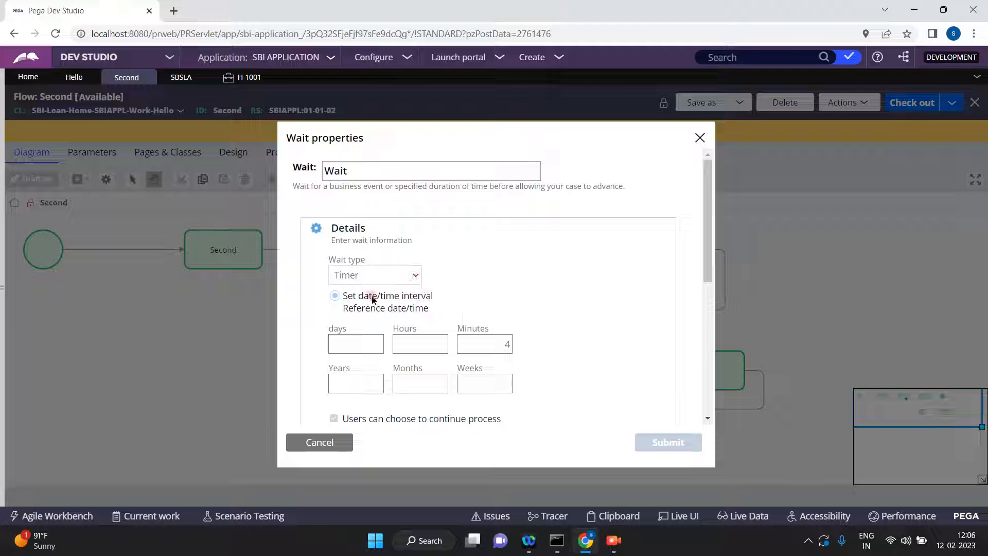
left_click(510, 344)
left_click(311, 450)
Check which operator the Four assignment is routed to.
left_click(705, 369)
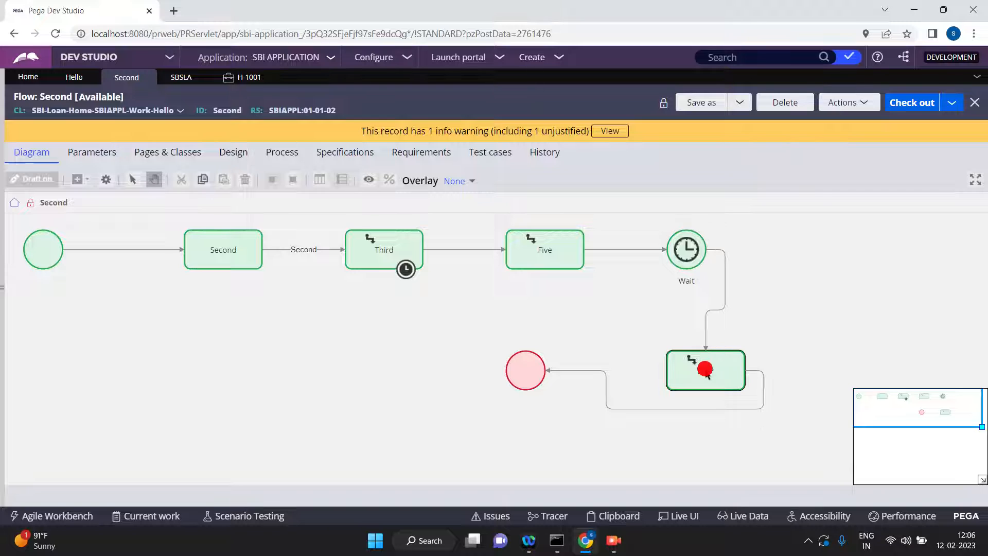
double_click(705, 369)
left_click(547, 355)
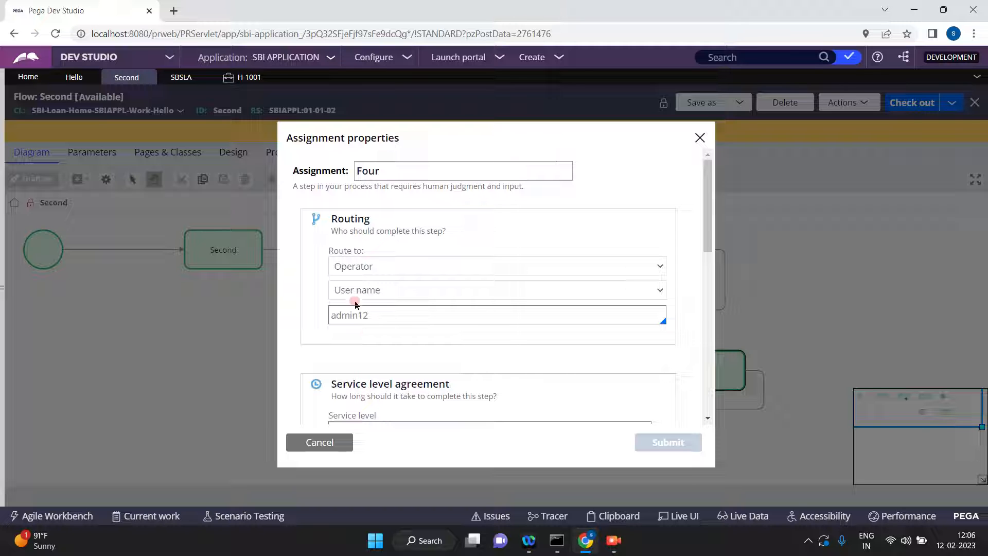
left_click(330, 443)
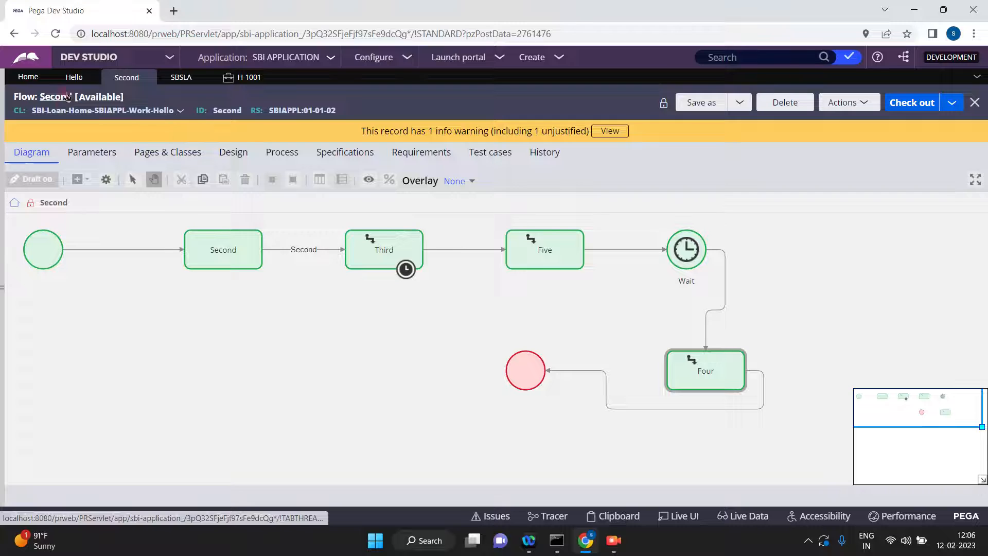
Save and run the Hello case type to start a new case, closing the previous case.
left_click(67, 96)
left_click(445, 182)
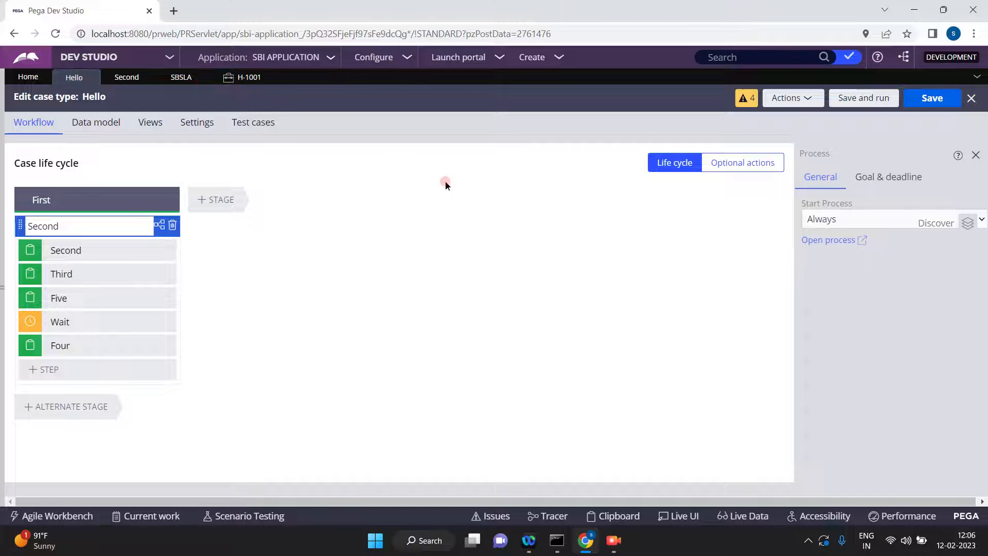
left_click(857, 98)
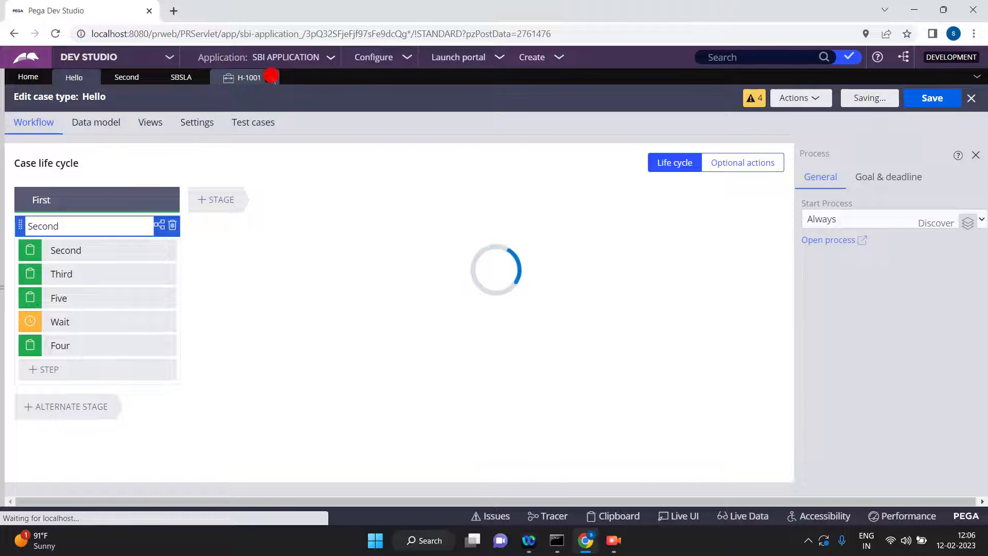
left_click(270, 77)
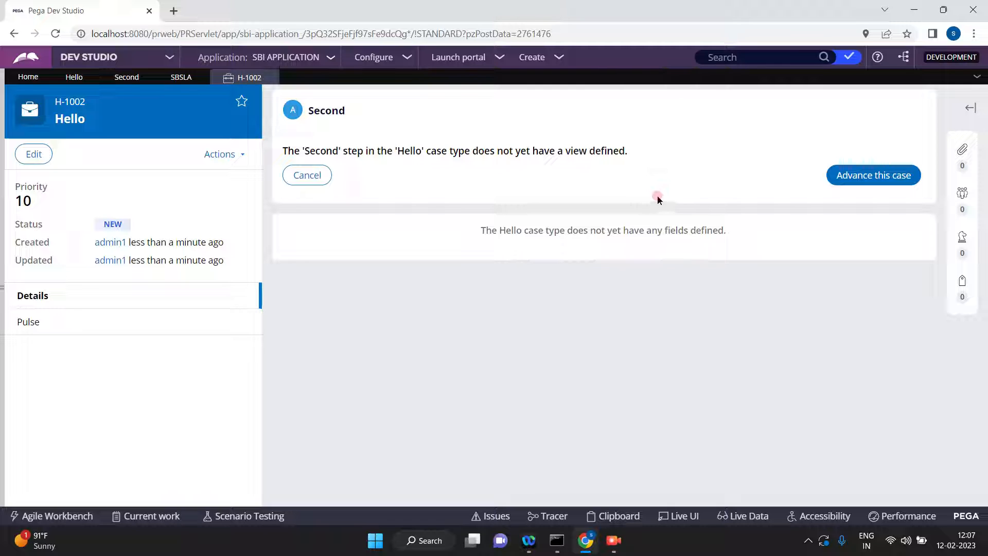
Return to the Second flow, trace its path from Second to Third, and recheck the Third assignment's operator routing.
left_click(129, 79)
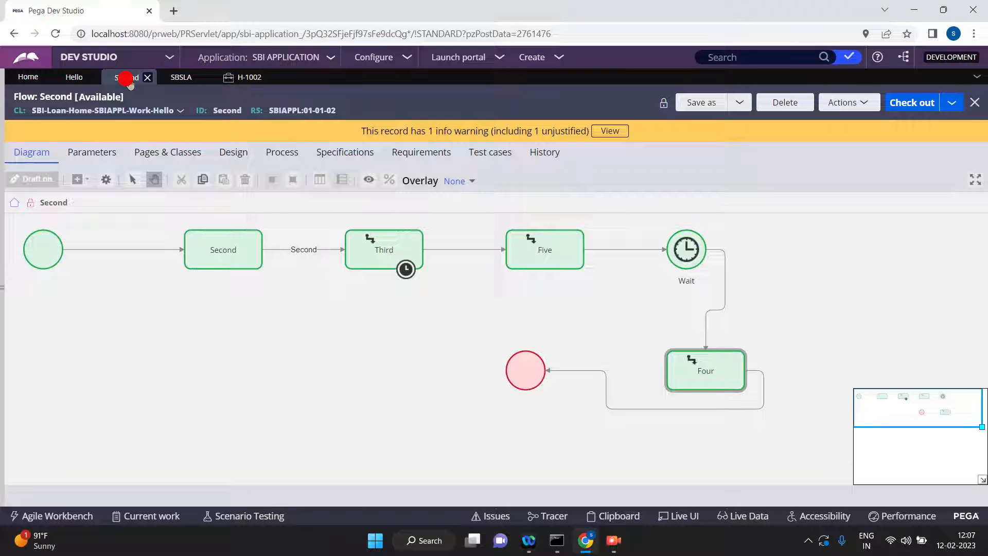
left_click(244, 249)
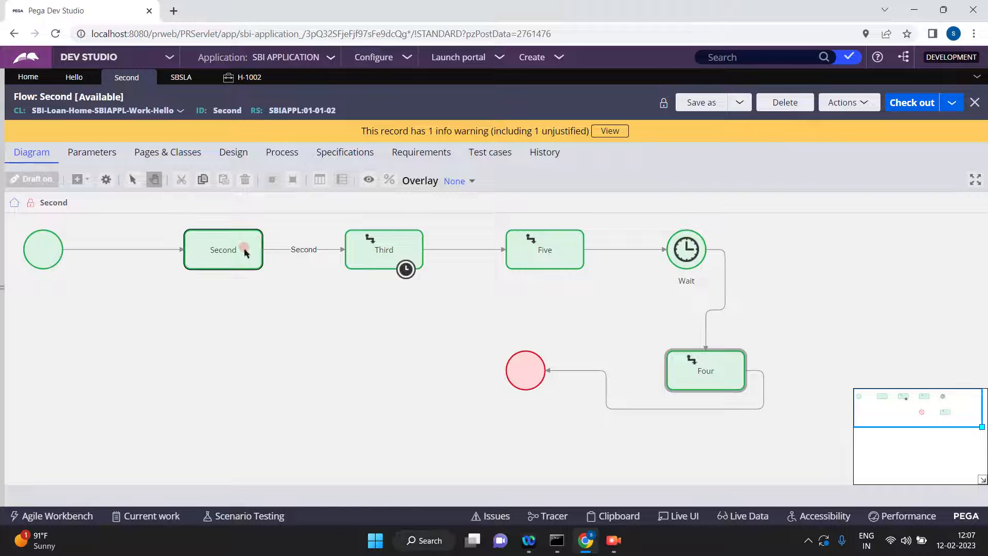
left_click(279, 249)
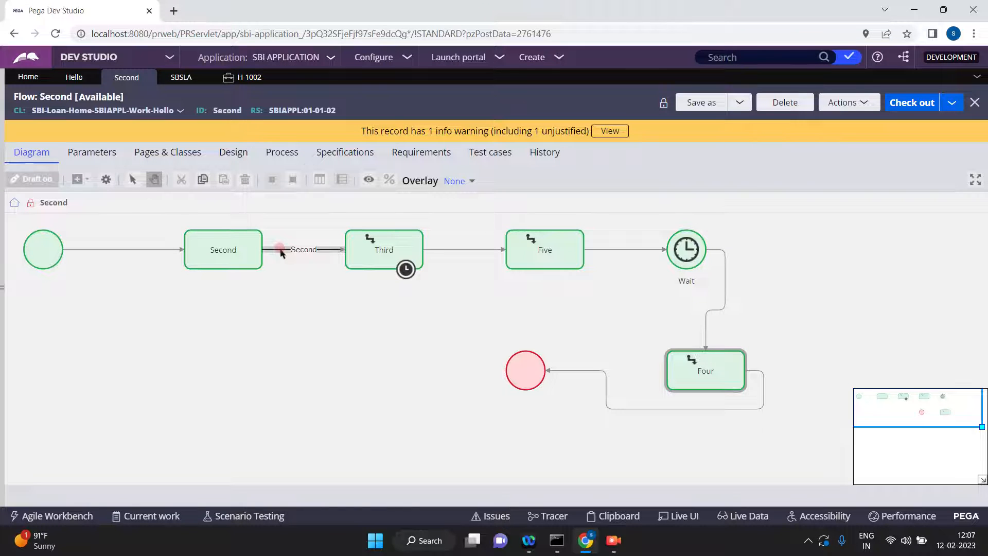
left_click(381, 249)
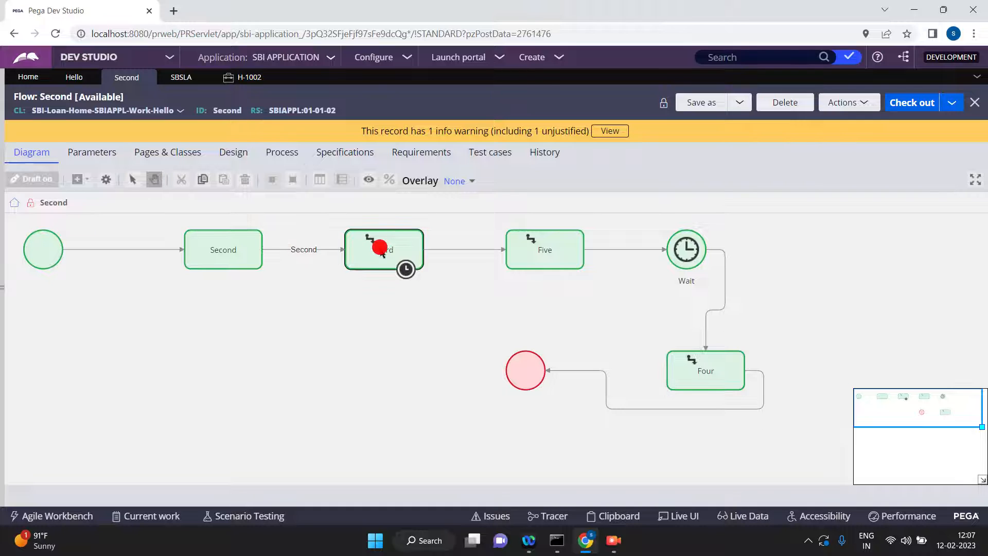
double_click(381, 249)
left_click(375, 318)
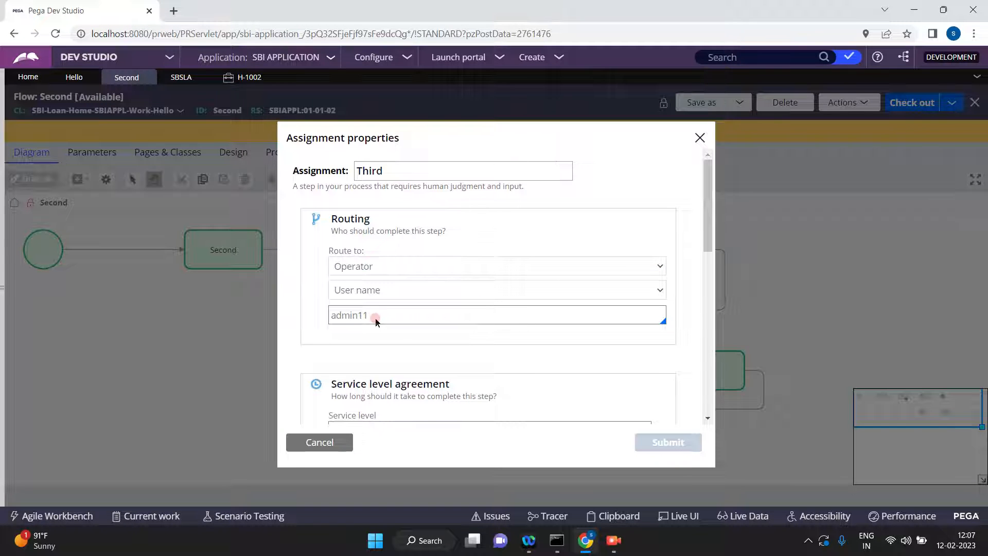
left_click(319, 443)
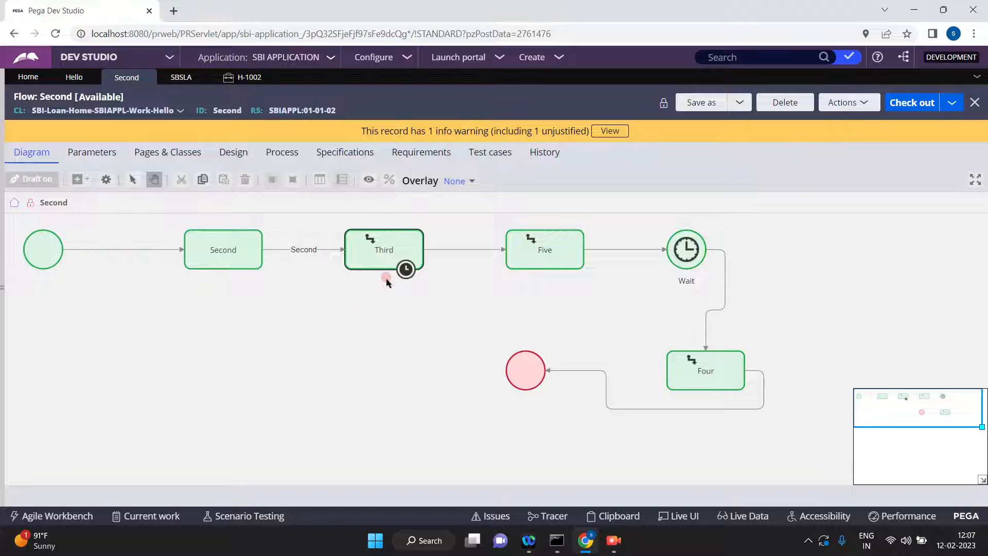
Reopen the Third assignment's properties and check which service level agreement it uses.
left_click(385, 254)
double_click(386, 255)
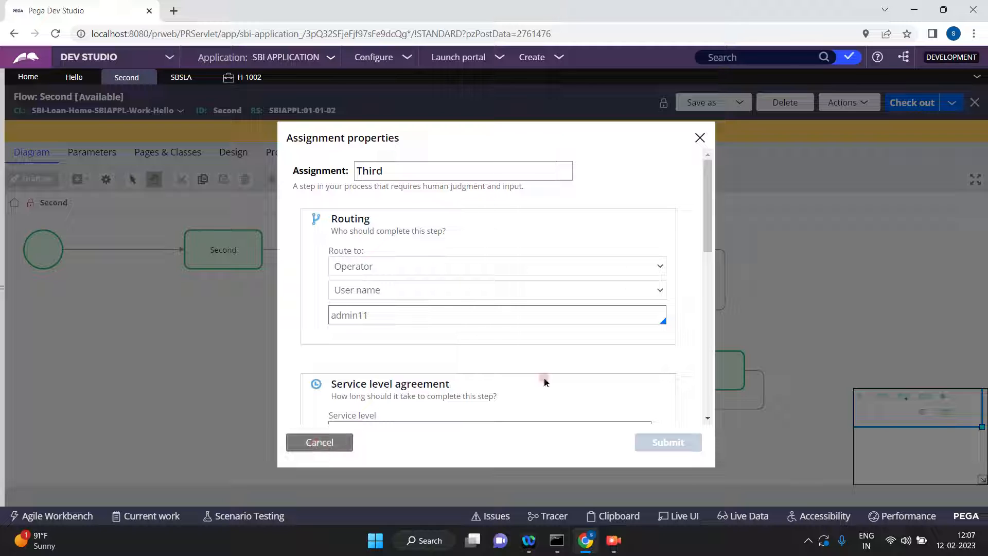
left_click(708, 418)
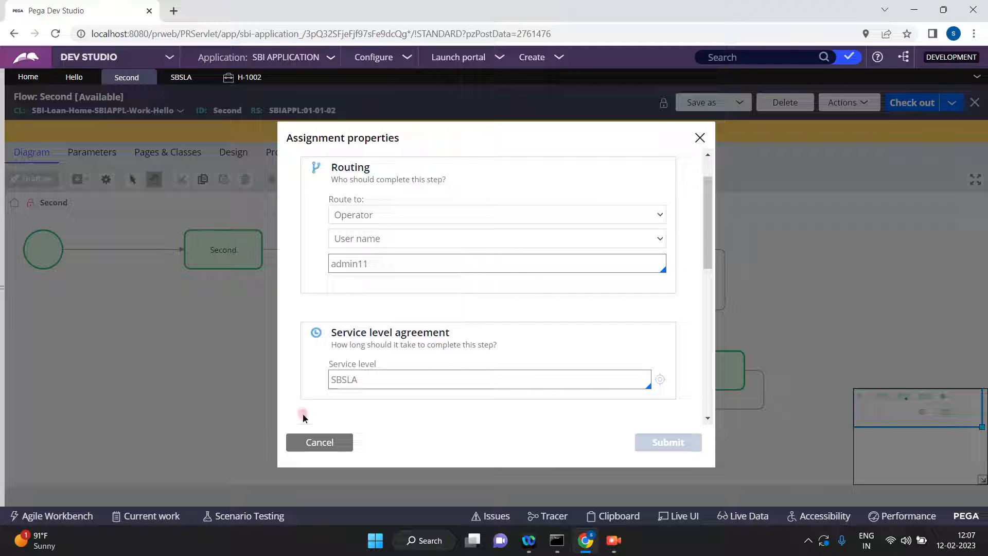
left_click(319, 449)
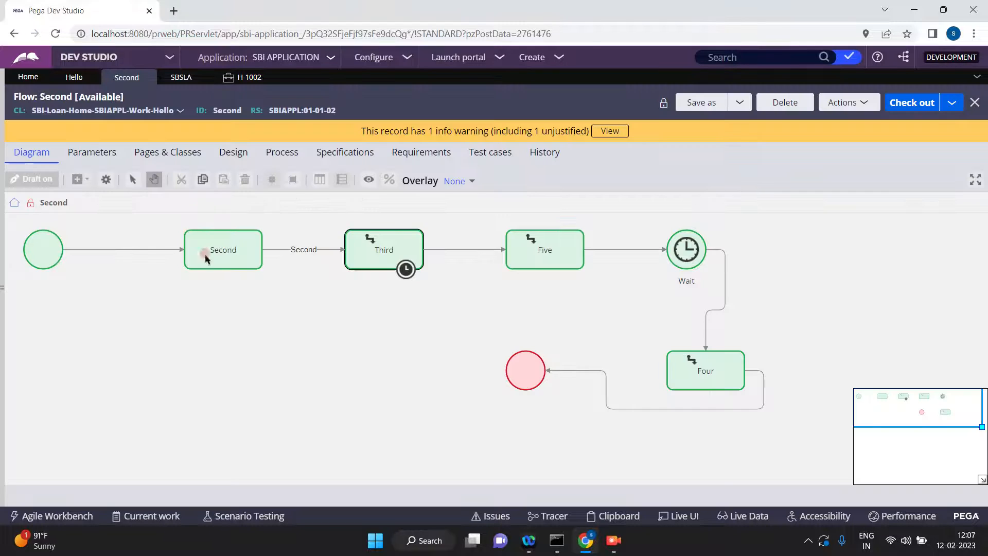
Examine the SBSLA rule's initial urgency, service level calculation, goal time and goal urgency increase.
left_click(178, 83)
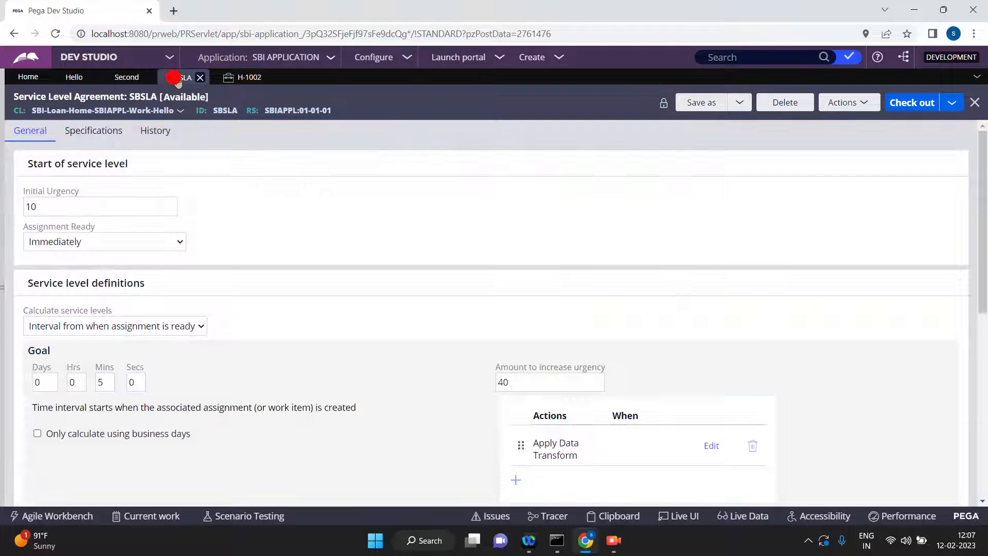
left_click(92, 197)
left_click(190, 341)
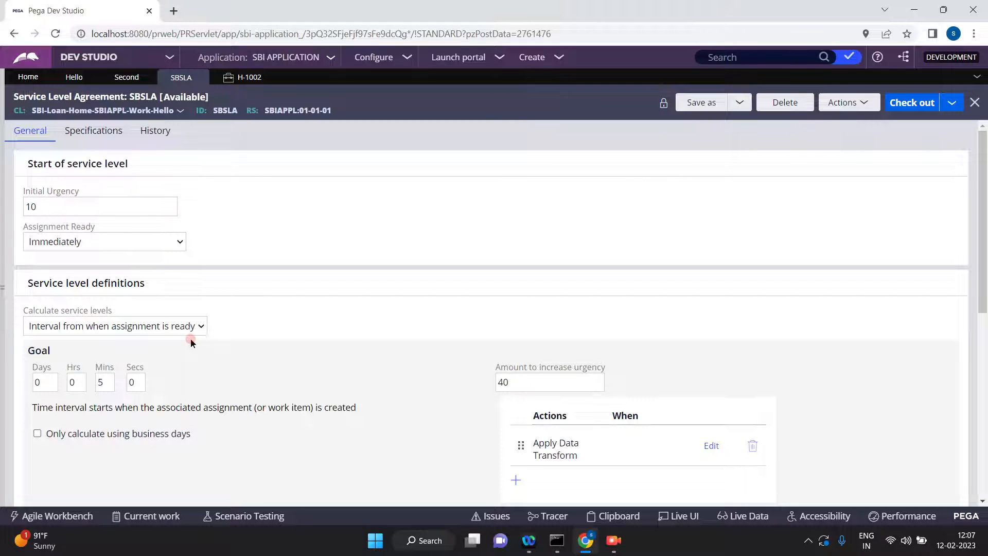
left_click(102, 382)
left_click(535, 381)
left_click(982, 500)
left_click(983, 500)
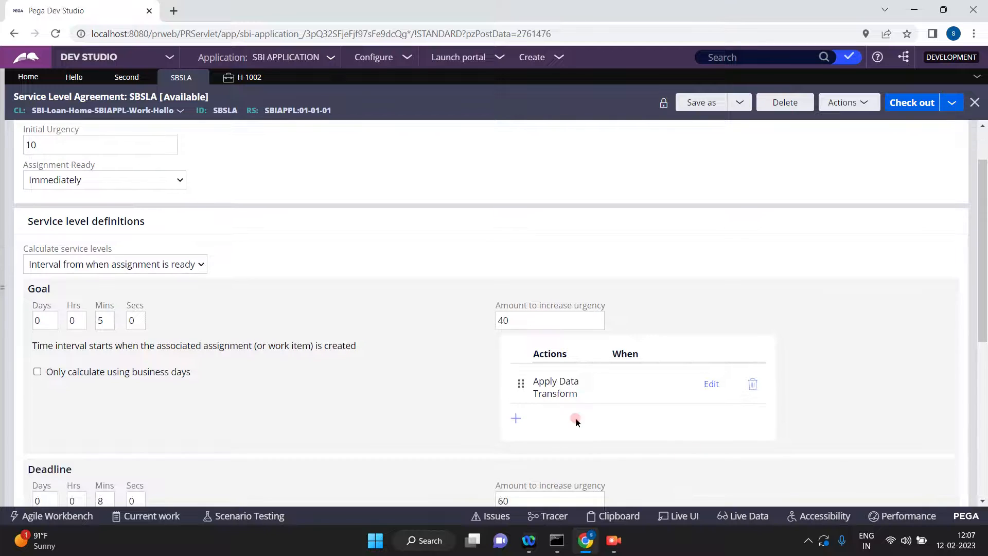
Expand the goal's Apply Data Transform action and review its condition and data transform parameter.
left_click(517, 418)
left_click(632, 399)
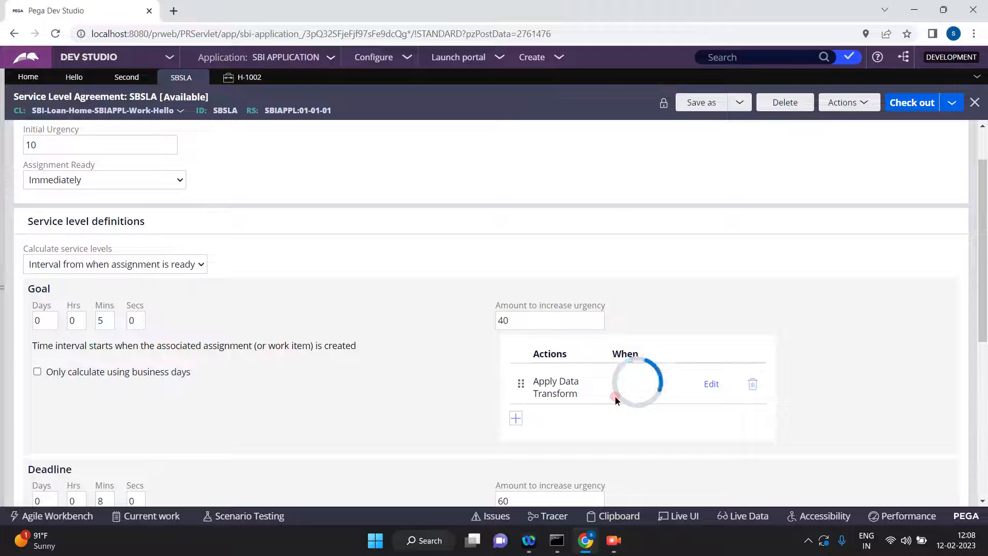
left_click(756, 419)
left_click(711, 385)
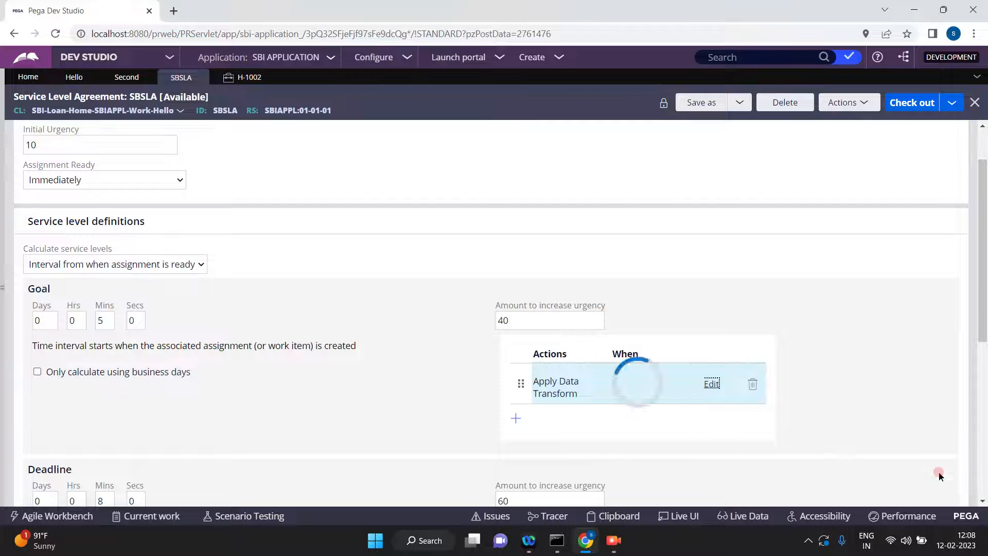
left_click(982, 500)
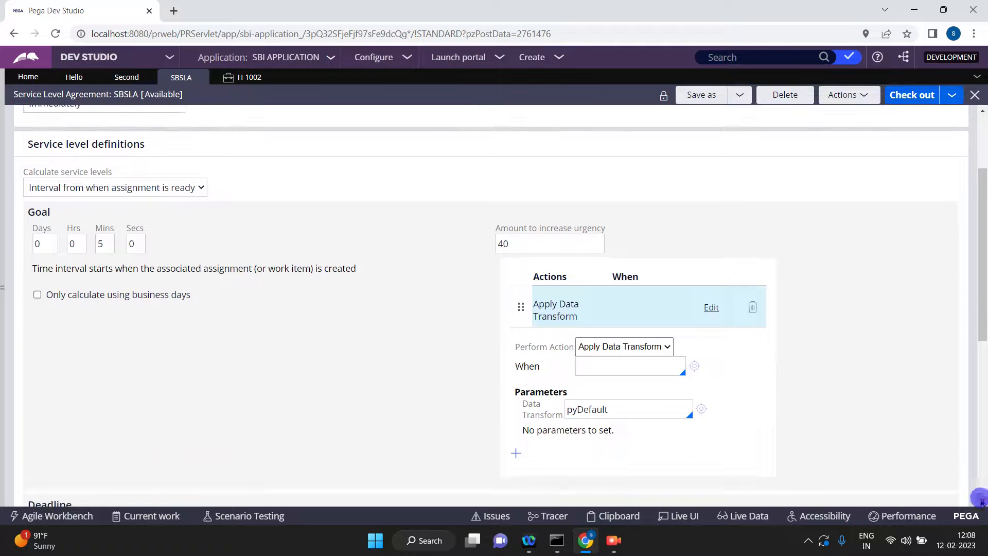
left_click(710, 366)
Examine the deadline's time interval, urgency increase and escalation action in the SBSLA rule.
left_click(982, 500)
left_click(982, 500)
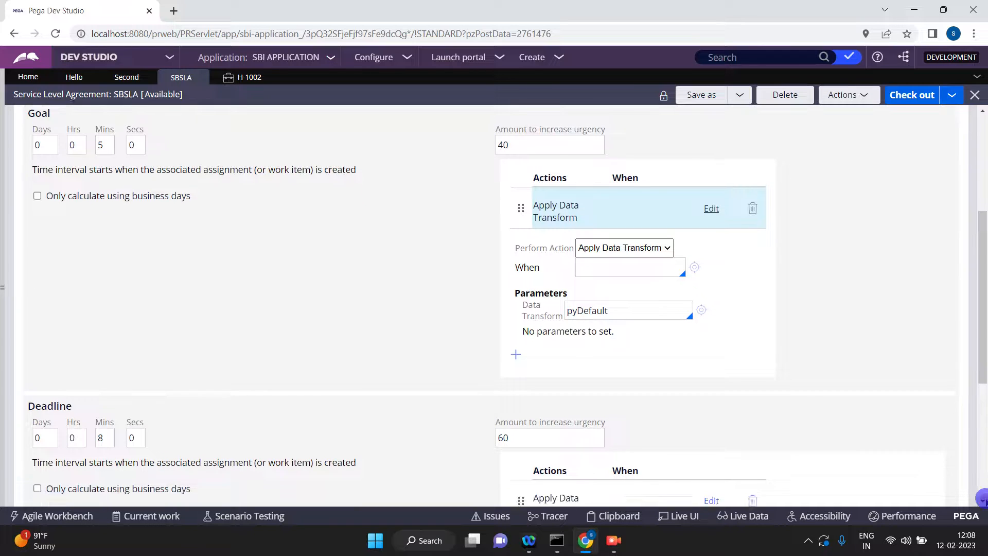
left_click(982, 500)
left_click(982, 500)
left_click(983, 500)
left_click(983, 500)
left_click(983, 500)
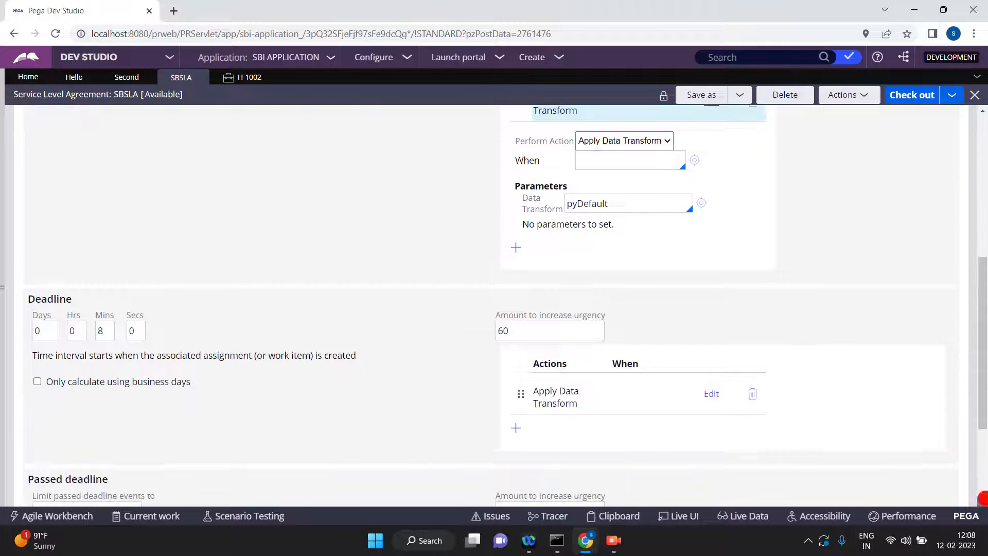
left_click(983, 501)
left_click(129, 311)
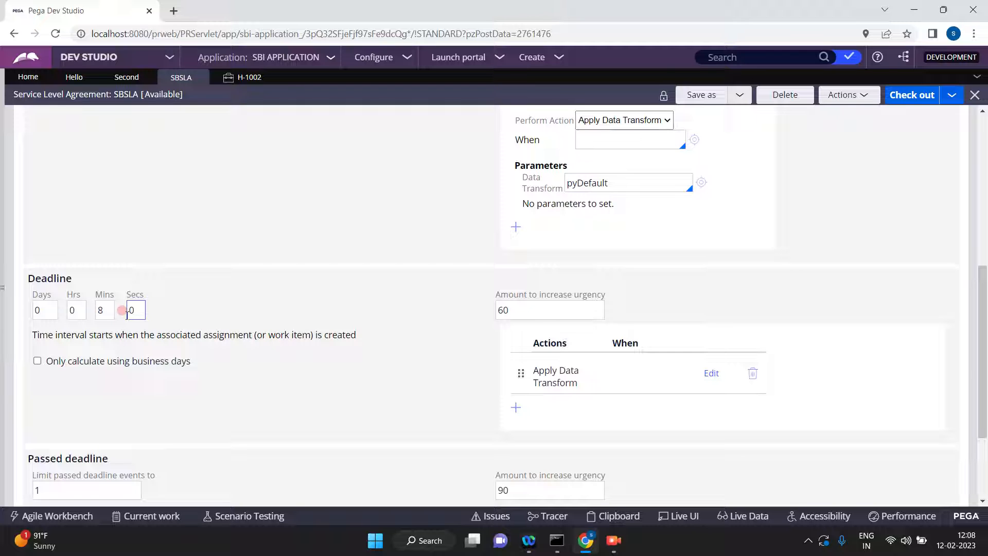
left_click(573, 320)
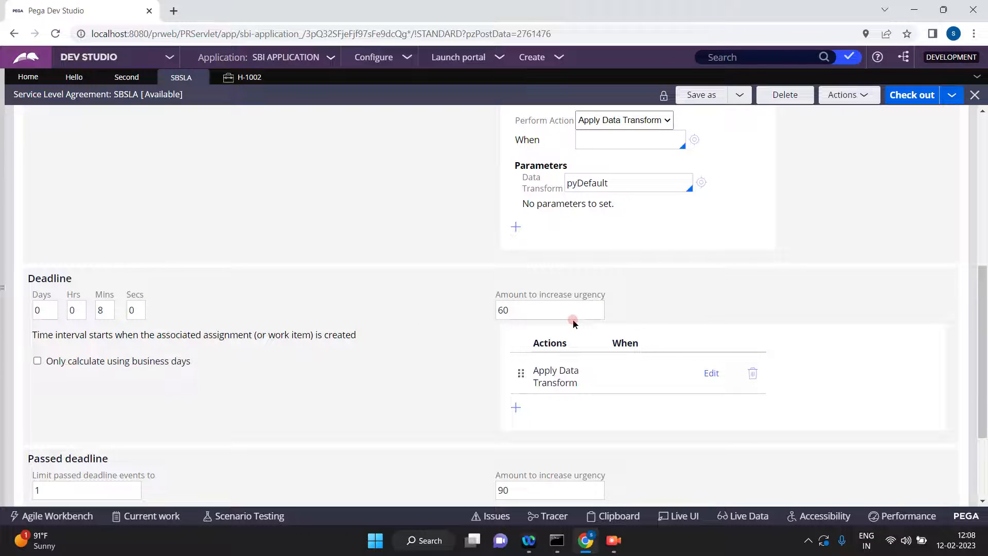
Examine the passed deadline's event limit, interval and urgency increase, and expand its Apply Data Transform action.
left_click(979, 468)
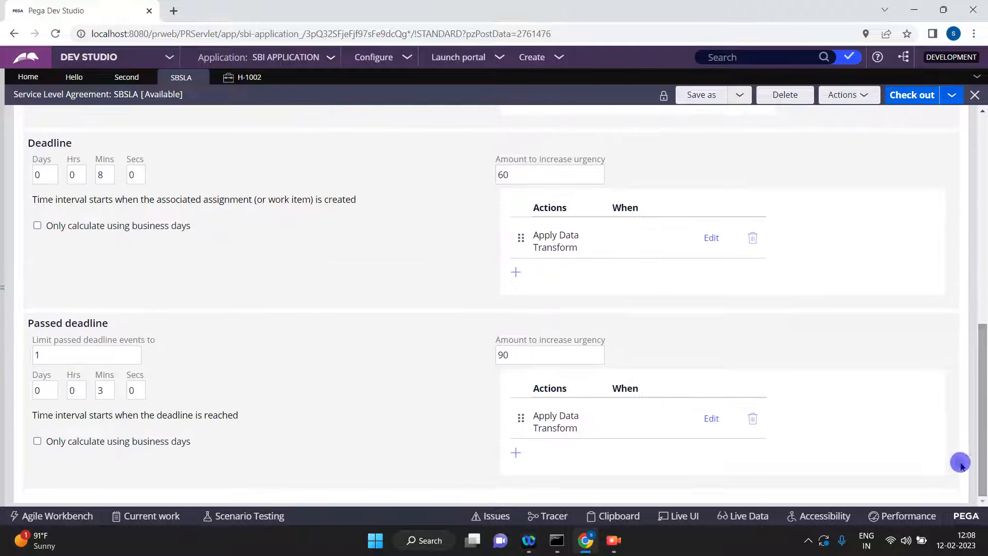
left_click(99, 354)
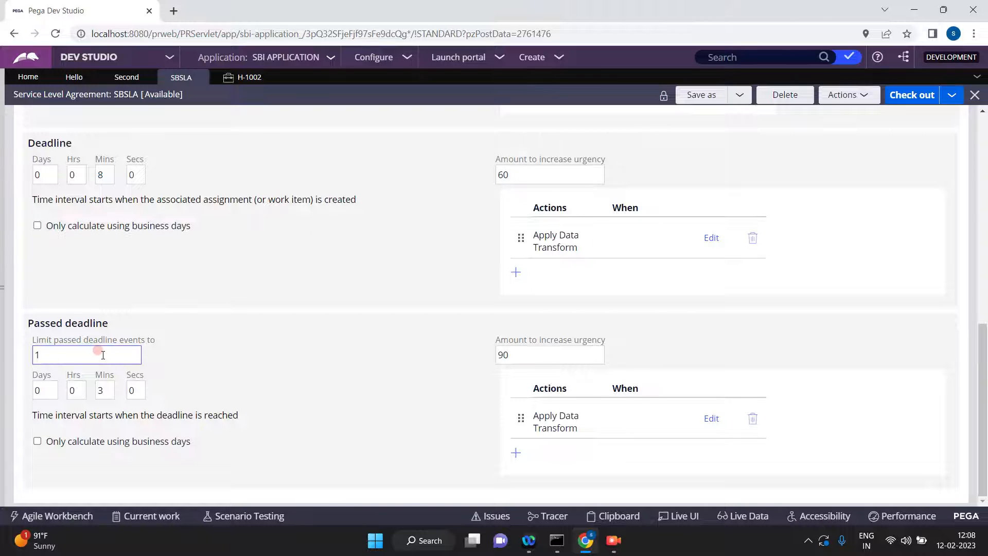
double_click(110, 390)
double_click(110, 391)
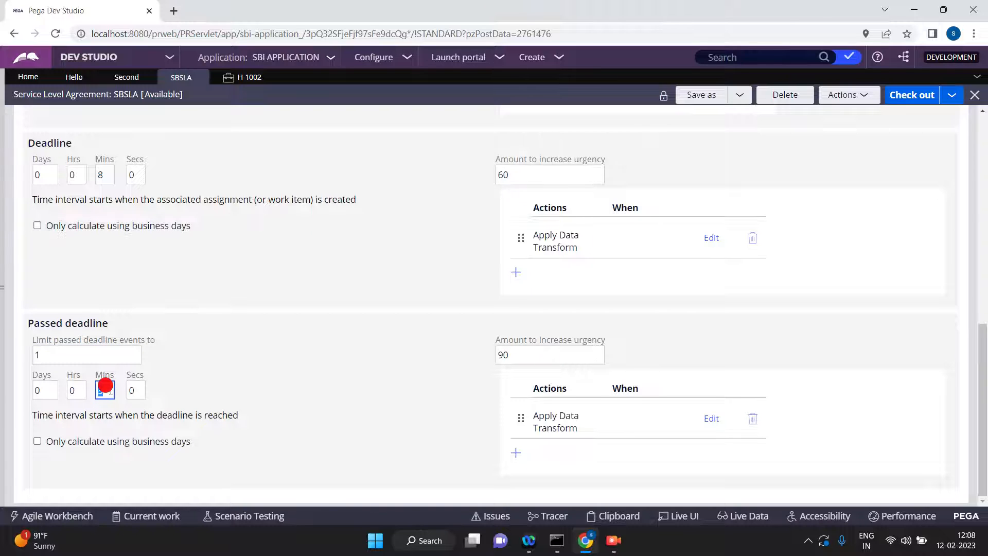
left_click(712, 419)
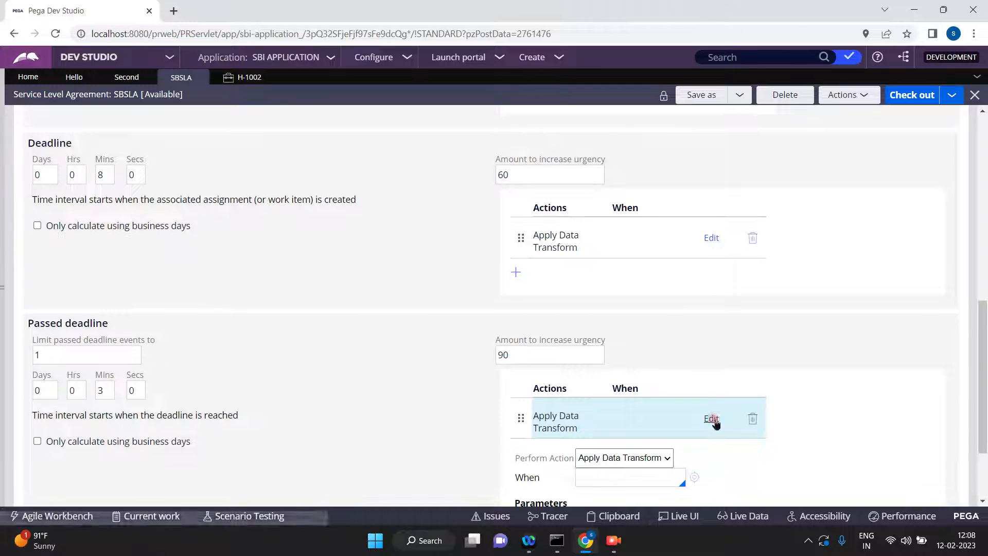
left_click(863, 378)
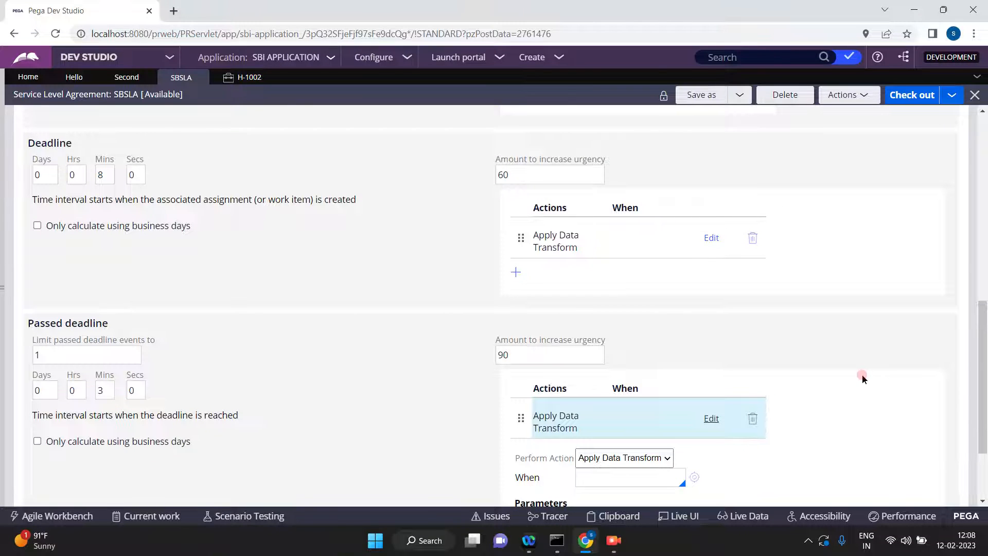
left_click(982, 247)
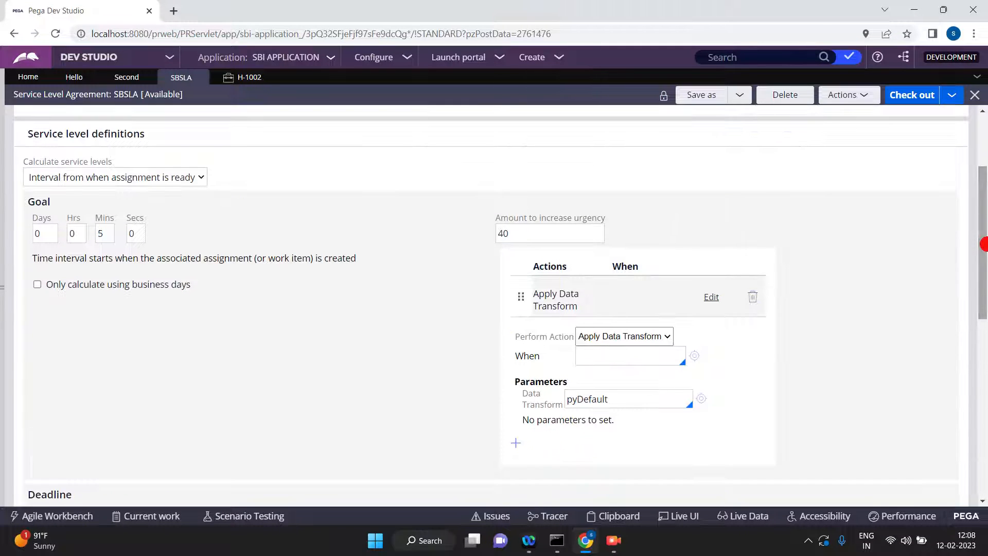
left_click_drag(983, 178, 982, 150)
left_click(508, 177)
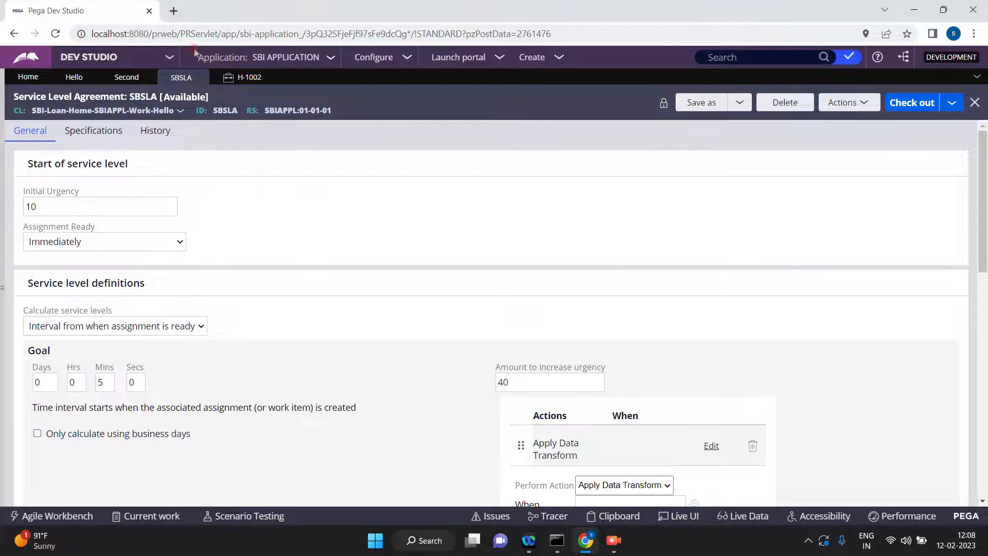
Go back to the Second flow, follow it from Second to Third, and check the Third assignment's routing.
left_click(122, 84)
left_click(231, 250)
left_click(227, 214)
left_click(227, 263)
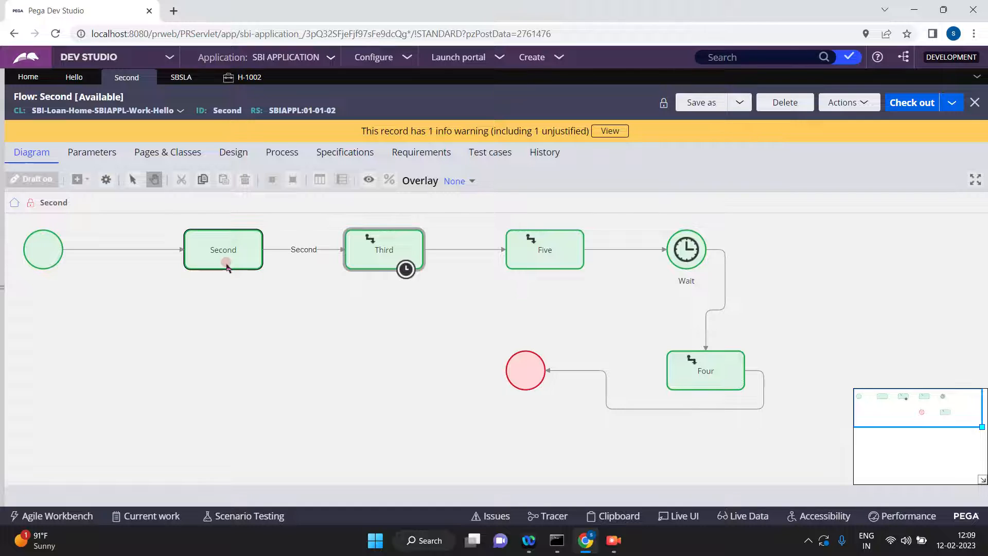
left_click(310, 234)
left_click(378, 233)
double_click(377, 252)
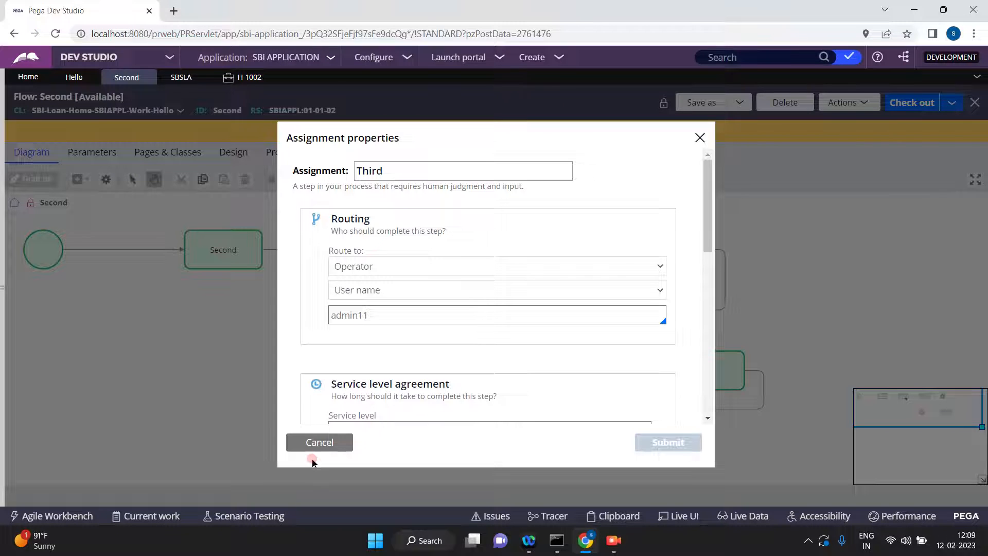
left_click(318, 444)
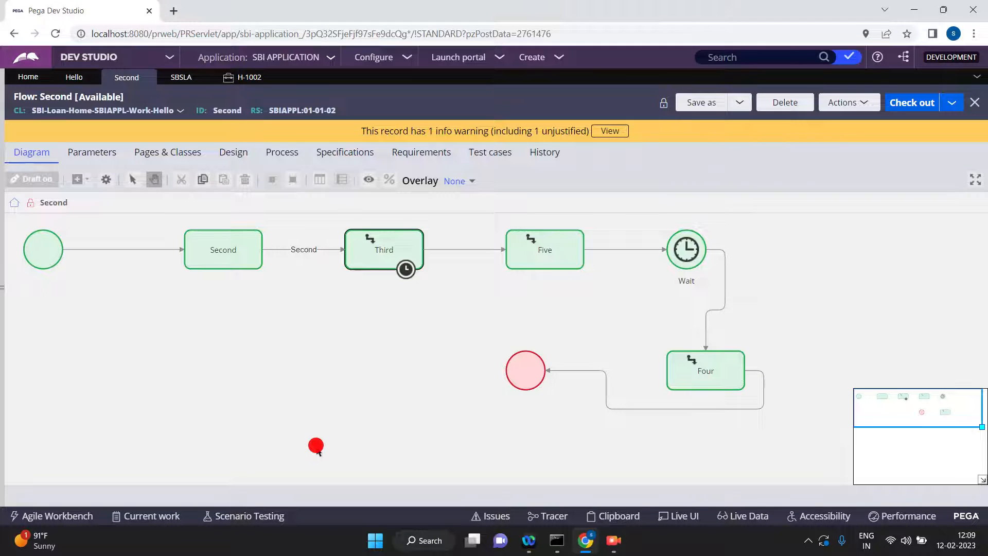
Reopen the Third assignment's properties, check its service level agreement, and close them without changes.
left_click(385, 250)
double_click(385, 250)
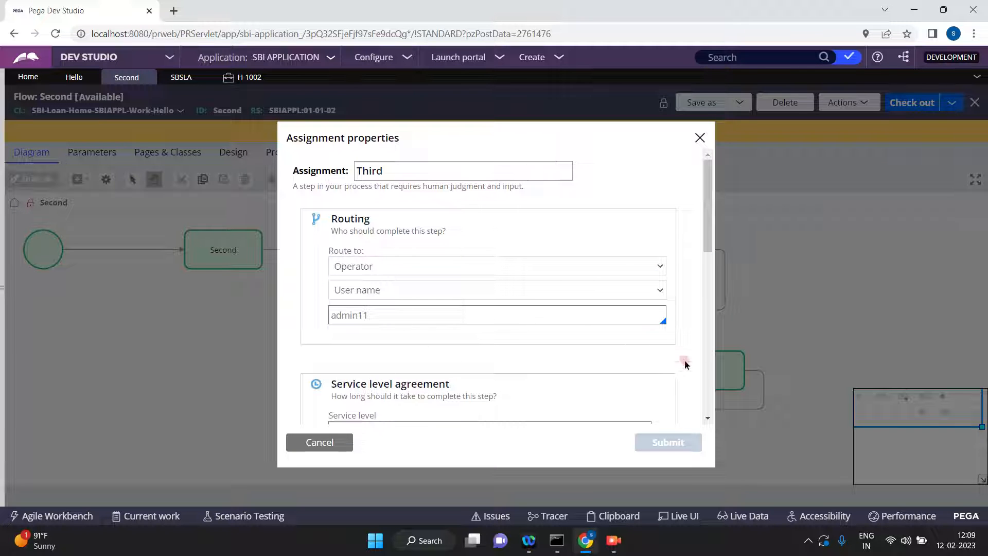
scroll(702, 415, "down", 3)
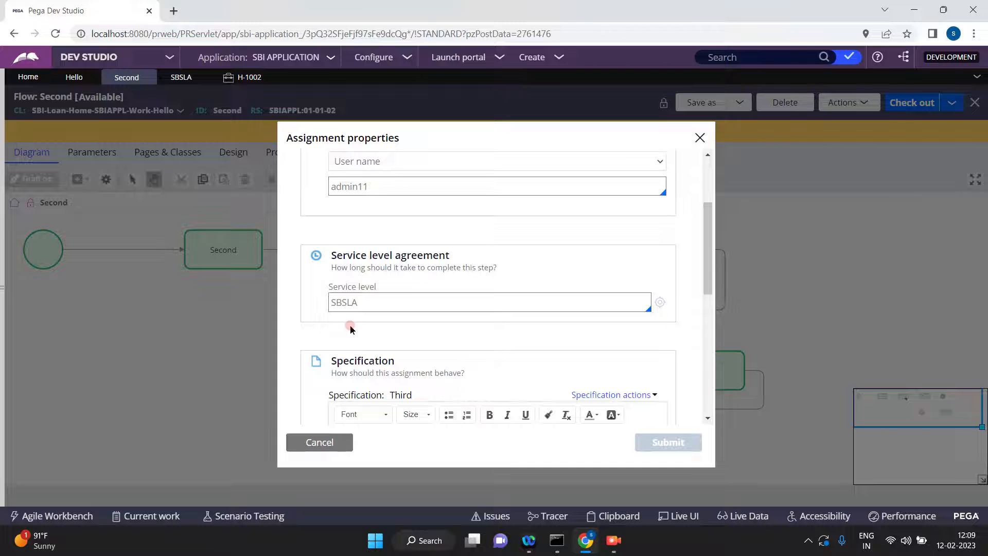
left_click(320, 443)
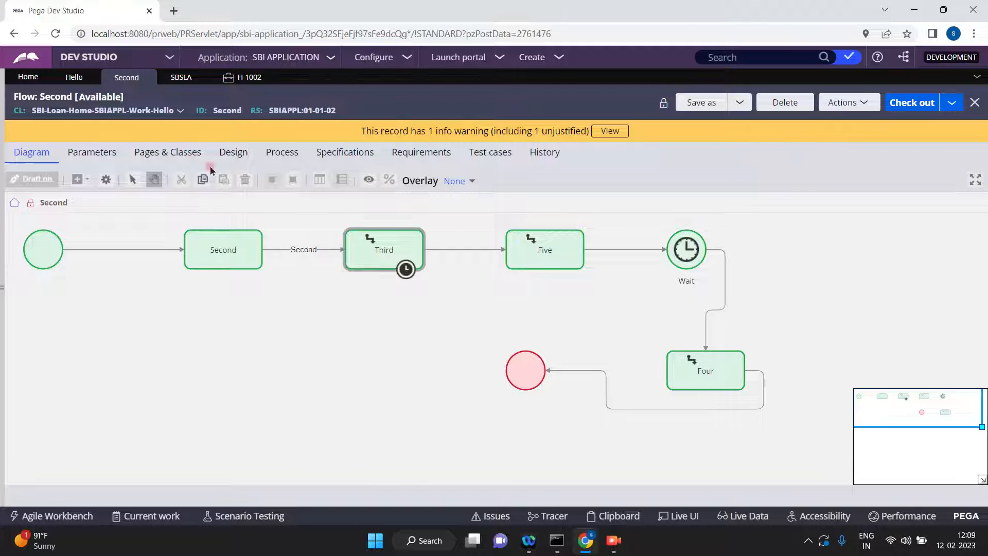
Return to the SBSLA rule and review the data transform of the goal's action and the start-of-service-level settings.
left_click(181, 77)
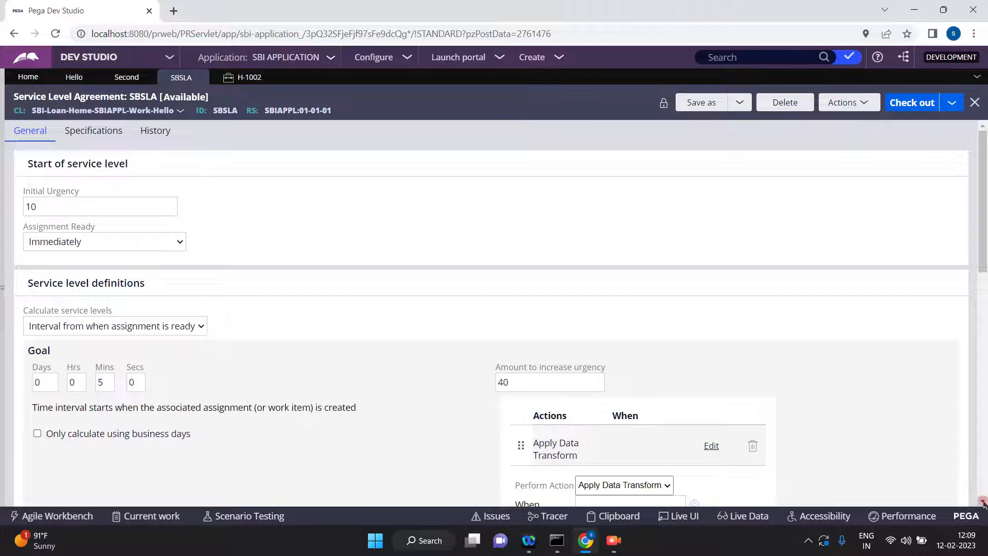
scroll(980, 499, "down", 1)
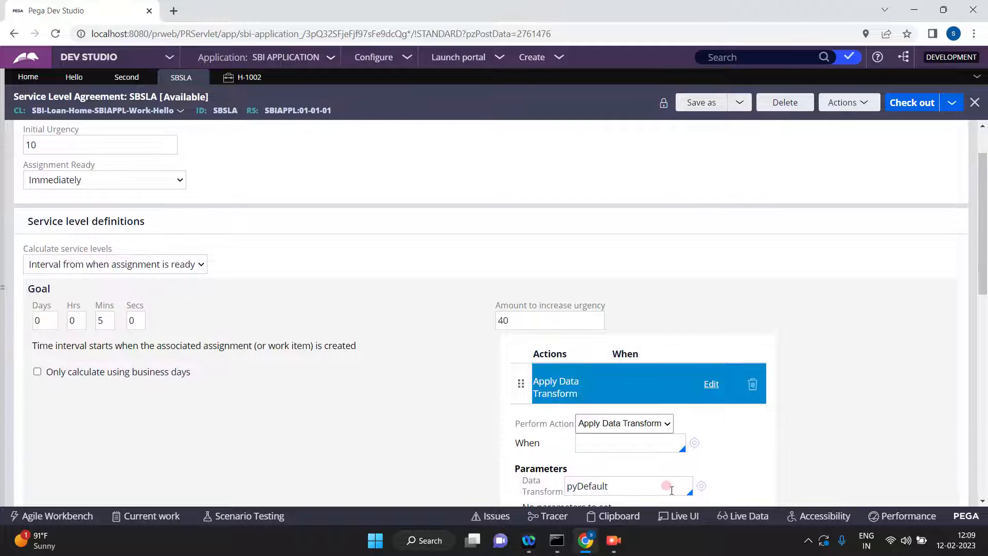
left_click(663, 484)
double_click(663, 484)
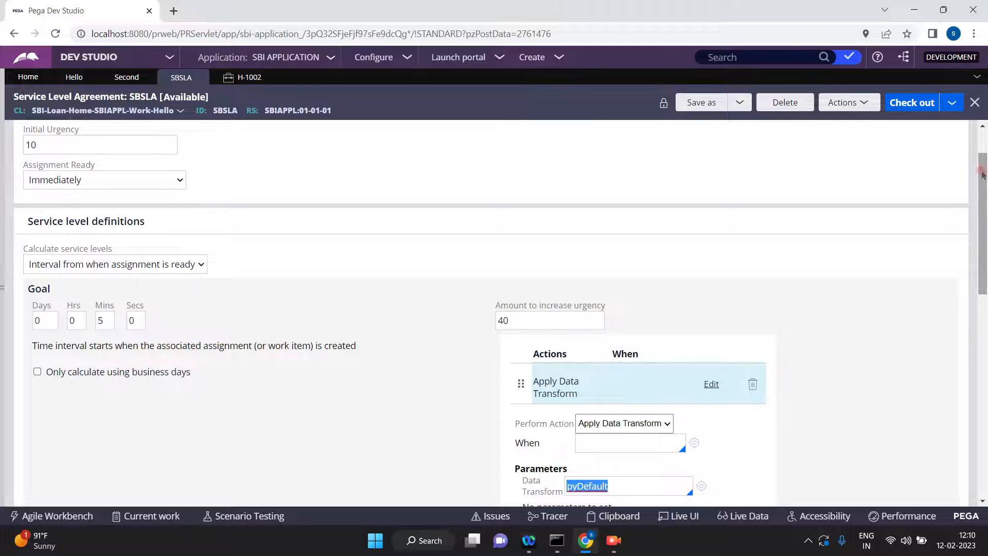
left_click_drag(982, 164, 980, 144)
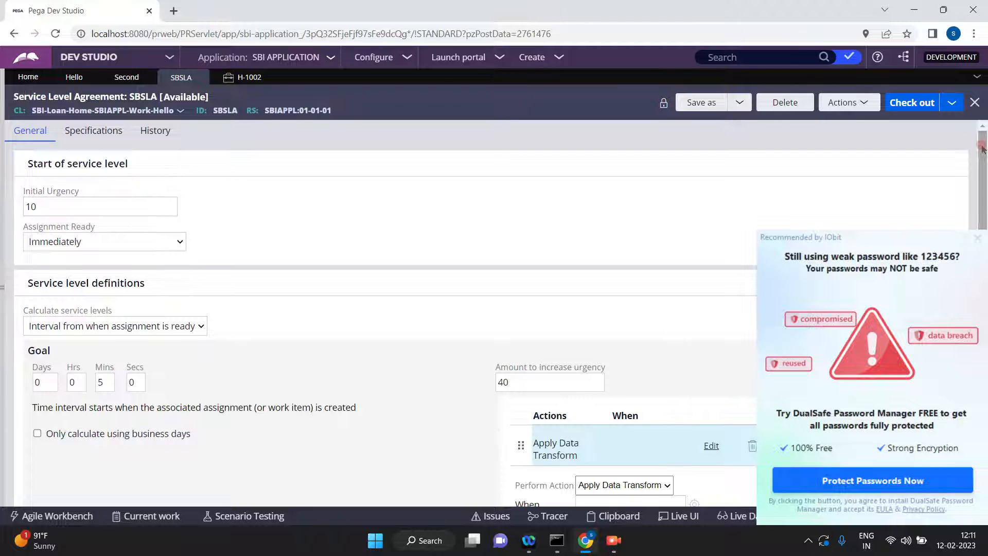
left_click(977, 239)
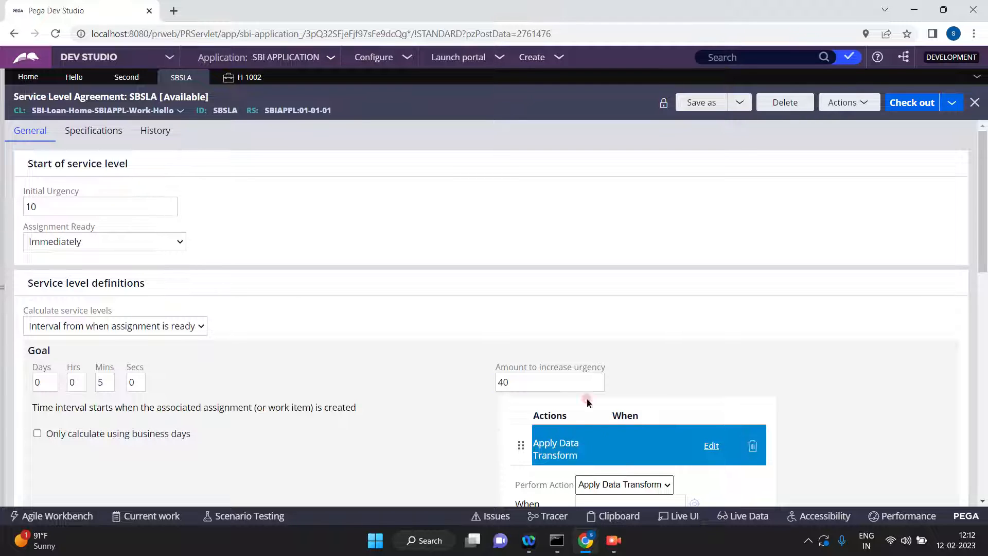
left_click(585, 314)
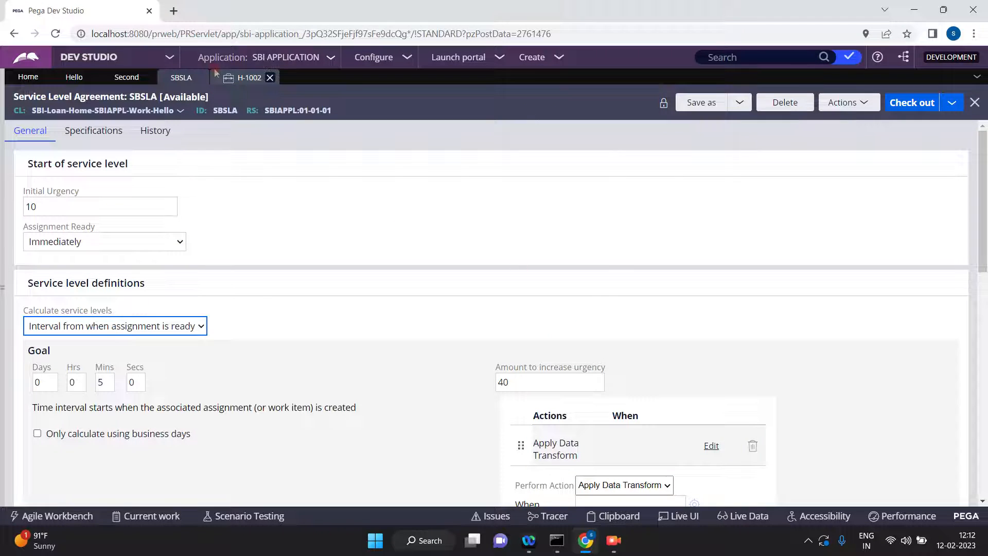
Revisit the Hello case life cycle, and advance the open Hello case past its Second step.
left_click(75, 78)
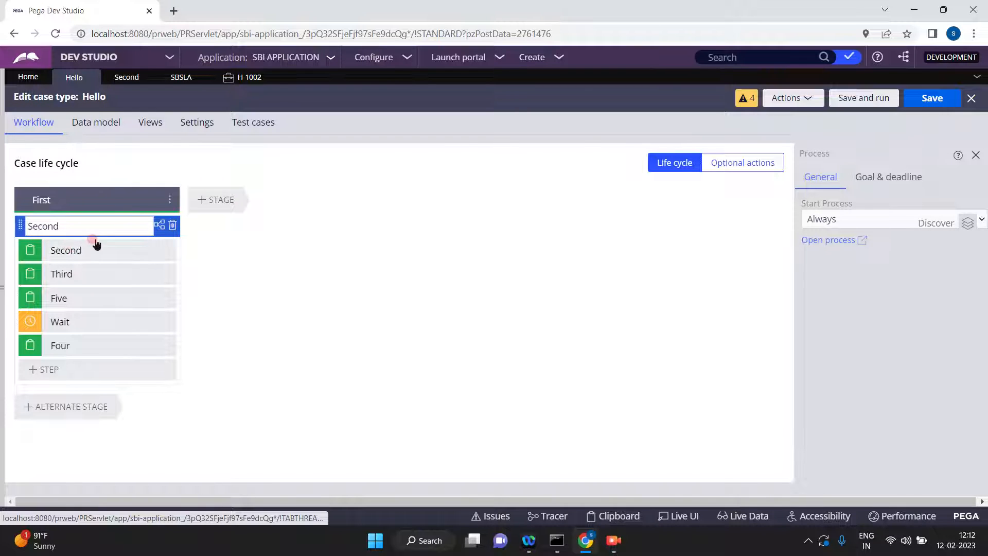
left_click(242, 78)
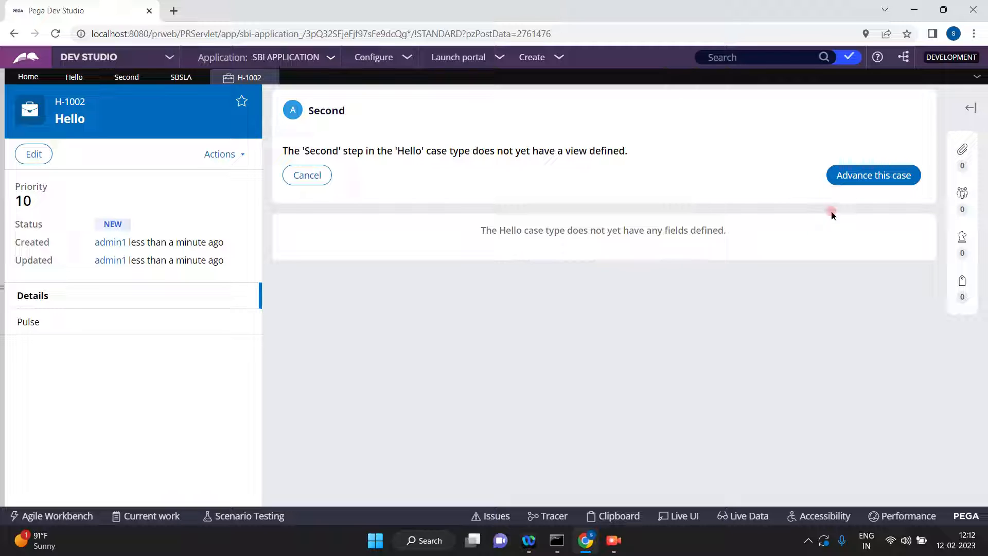
left_click(857, 176)
left_click(858, 178)
left_click(876, 175)
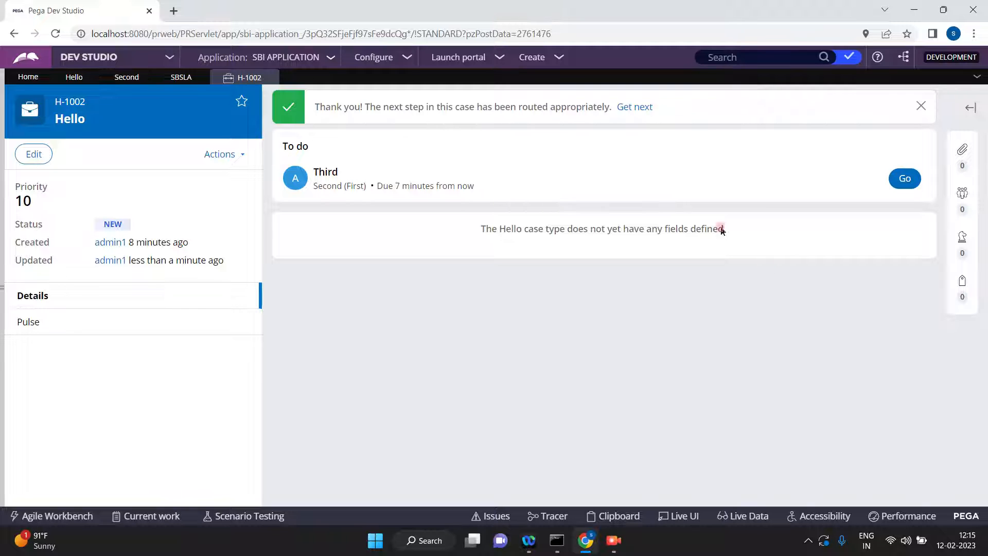
Switch to Admin Studio and view the scheduled System-Queue-ServiceLevel items in the agent queues.
left_click(169, 59)
left_click(99, 144)
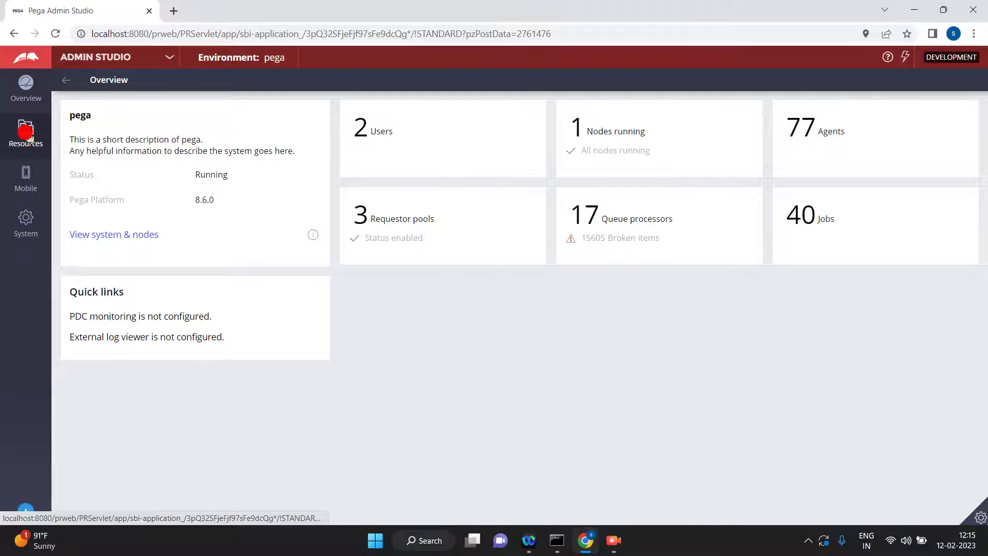
left_click(28, 137)
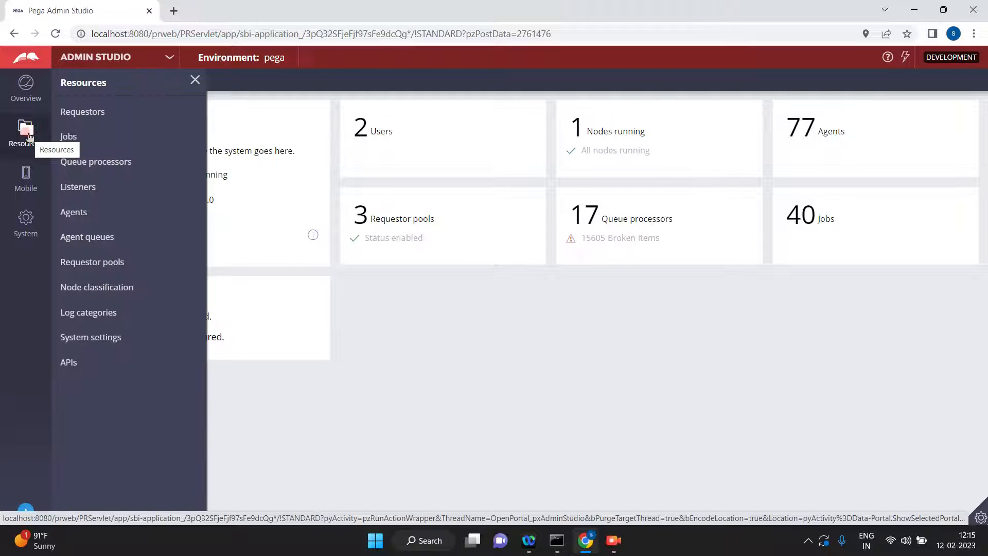
left_click(84, 238)
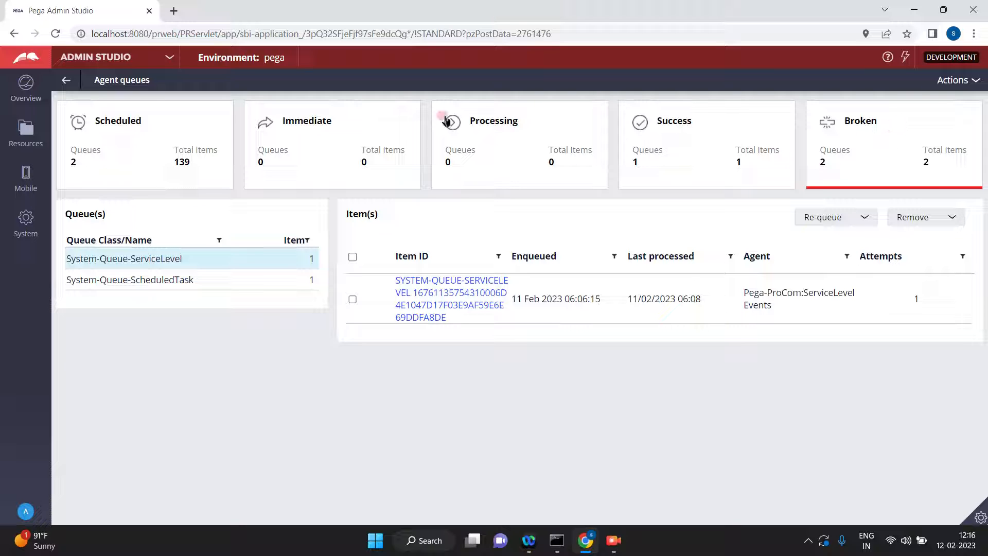
left_click(121, 147)
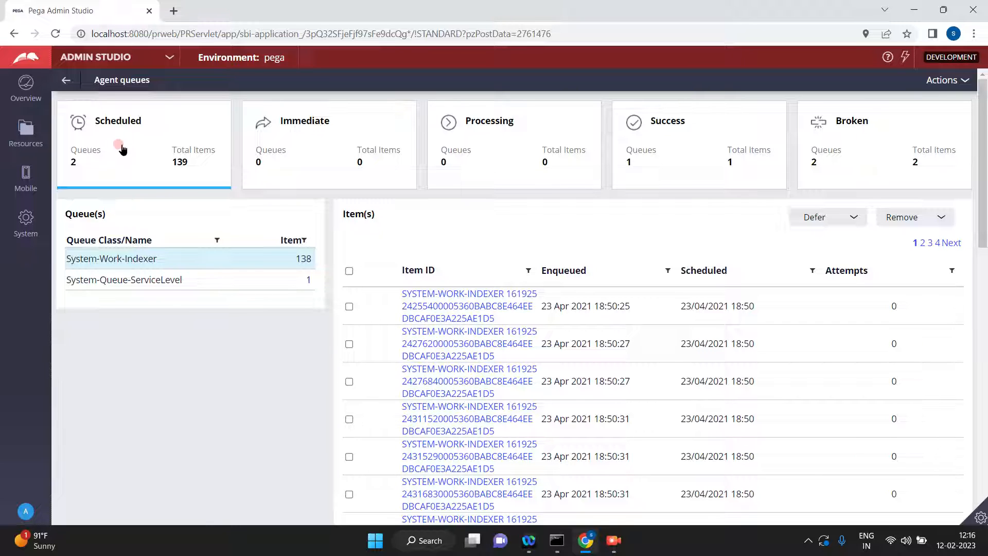
left_click(88, 279)
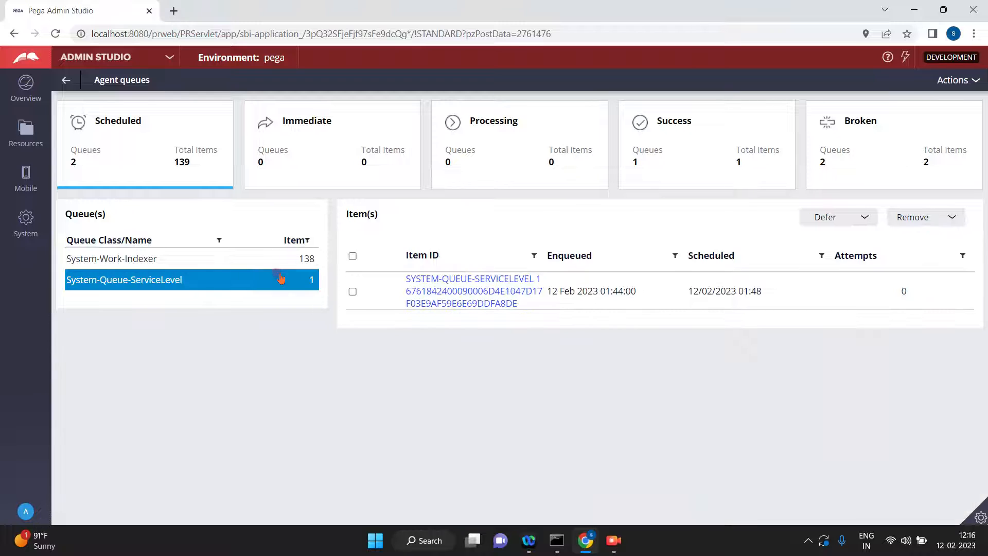
Look up "newyork time" in a separate browser tab, close it, and compare the time with the scheduled time of the System-Queue-ServiceLevel item.
left_click(577, 307)
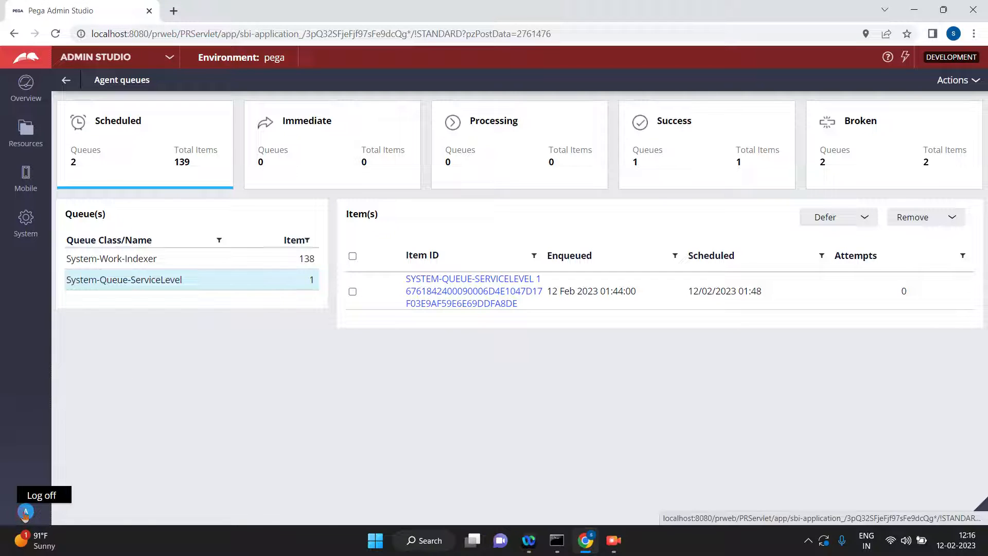
left_click(173, 11)
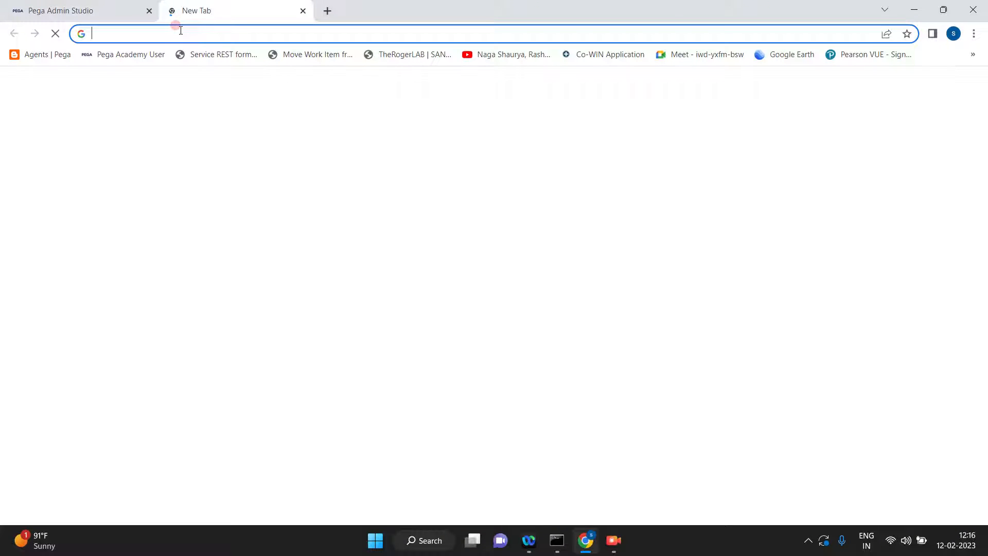
type("news.google.comewy")
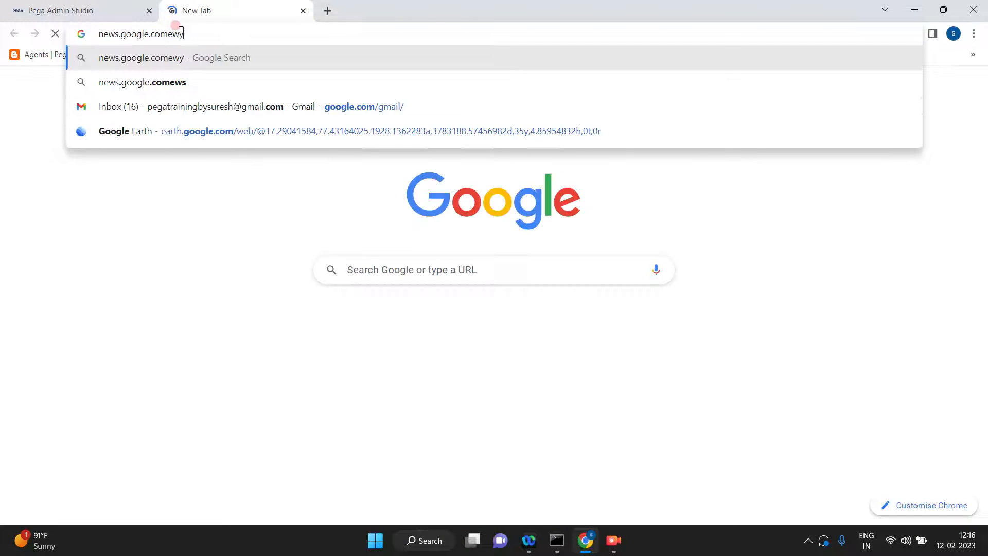
key("BackSpace")
key("BackSpace")
key("BackSpace")
key("BackSpace")
key("BackSpace")
key("BackSpace")
key("BackSpace")
key("BackSpace")
key("BackSpace")
key("BackSpace")
key("BackSpace")
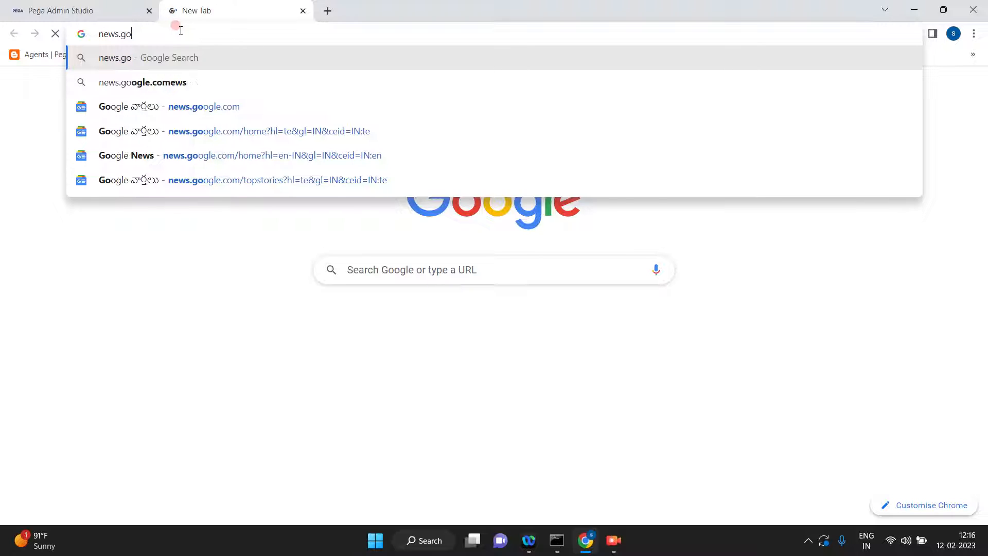
key("BackSpace")
key("BackSpace")
key("BackSpace")
key("BackSpace")
type("york")
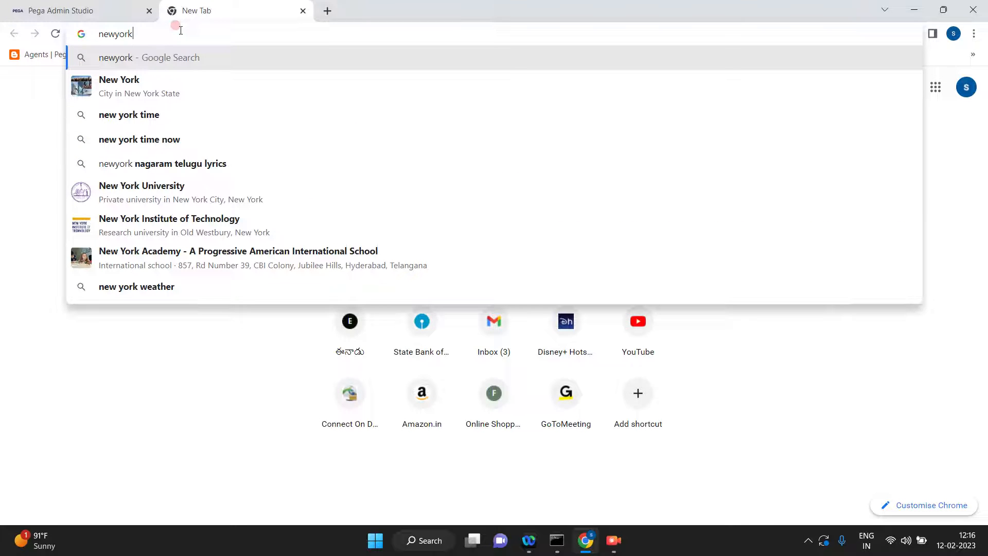
type(" time")
key("Return")
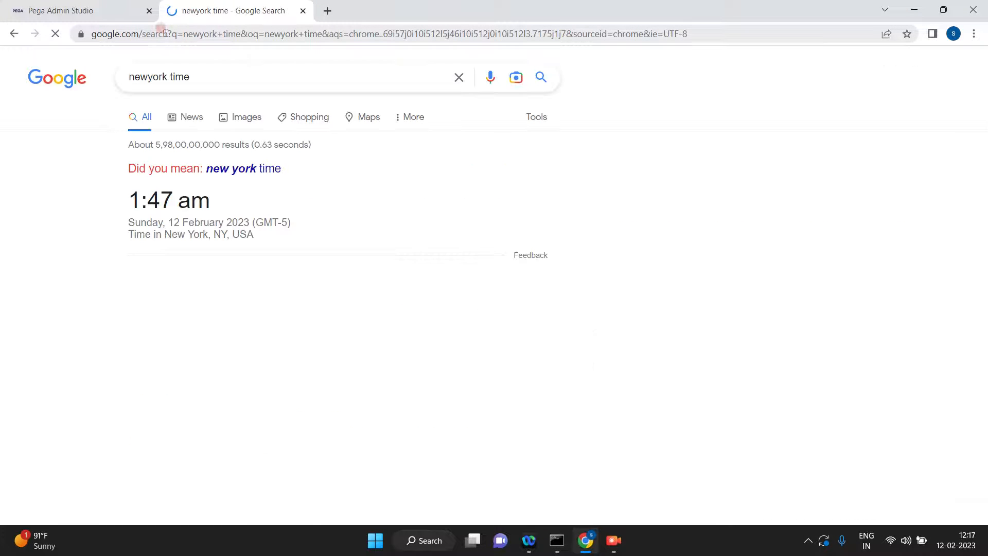
left_click(303, 11)
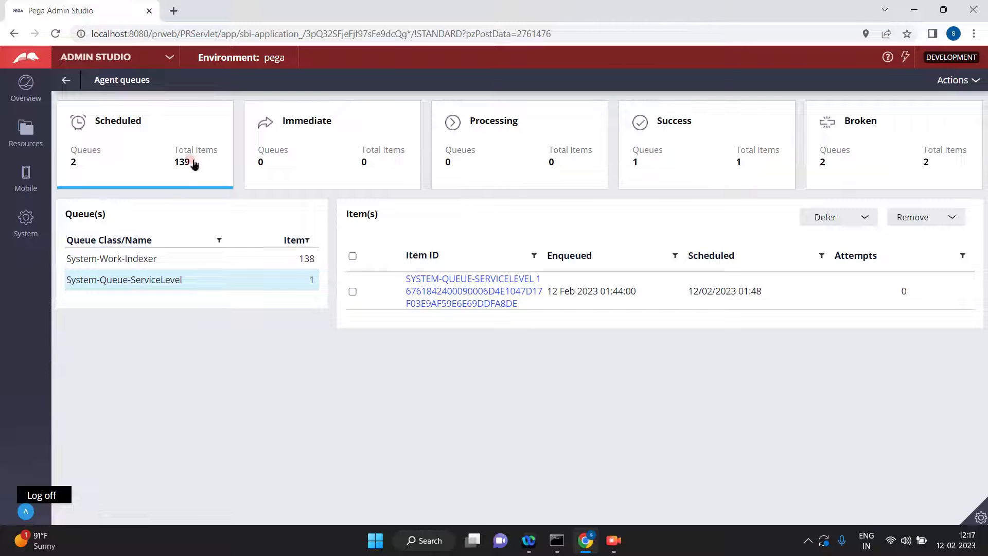
left_click(225, 277)
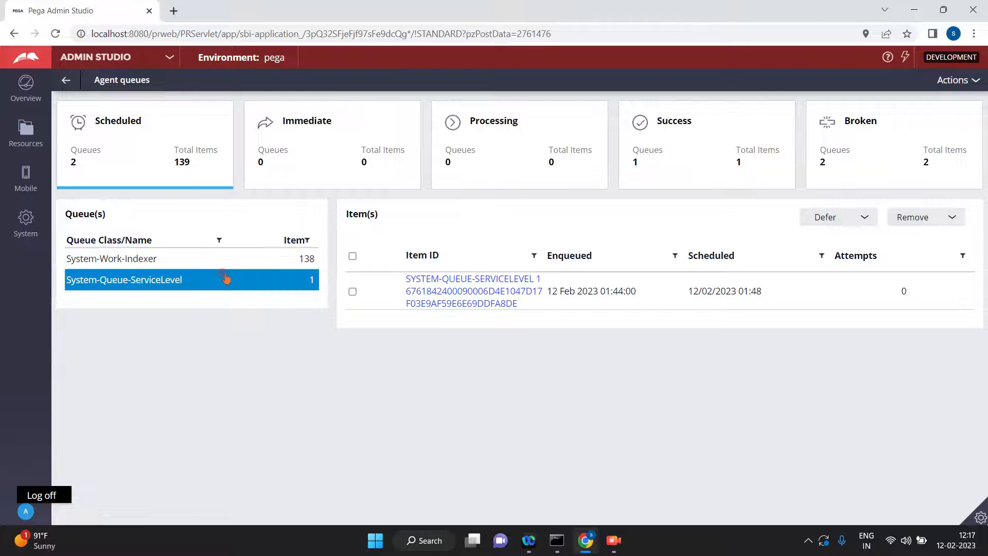
left_click(560, 294)
Switch to Dev Studio and open the Pega-ProCom agents rule from the SysAdmin records.
left_click(171, 60)
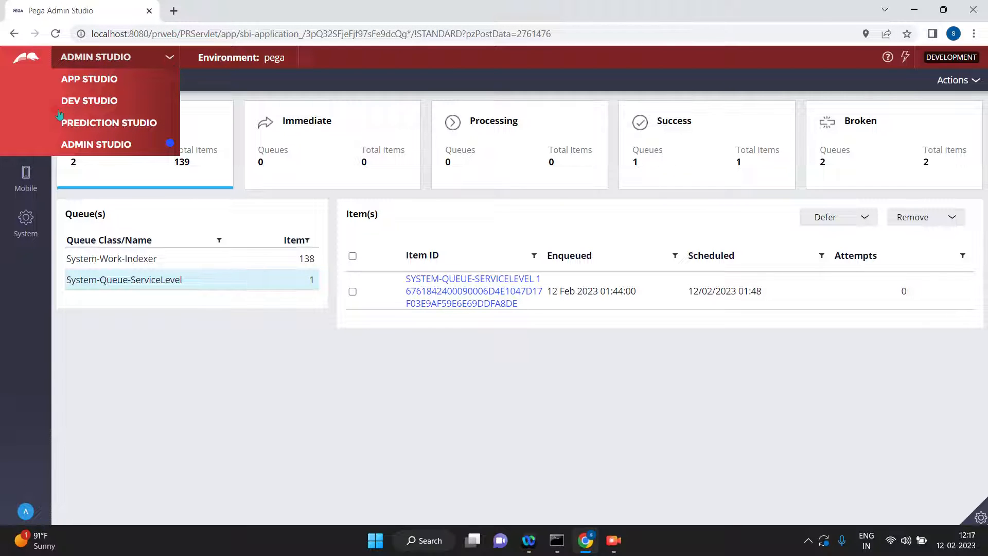
left_click(76, 103)
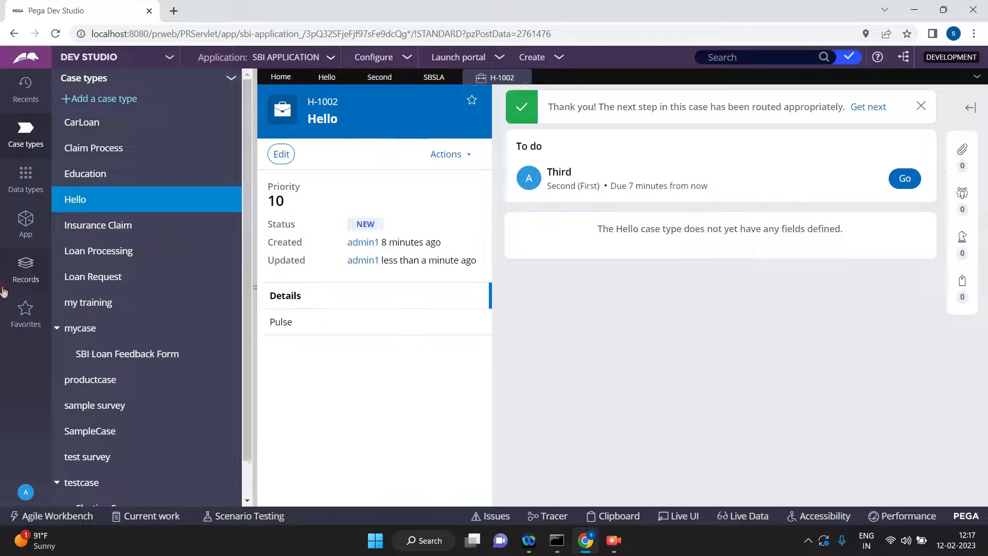
left_click(26, 287)
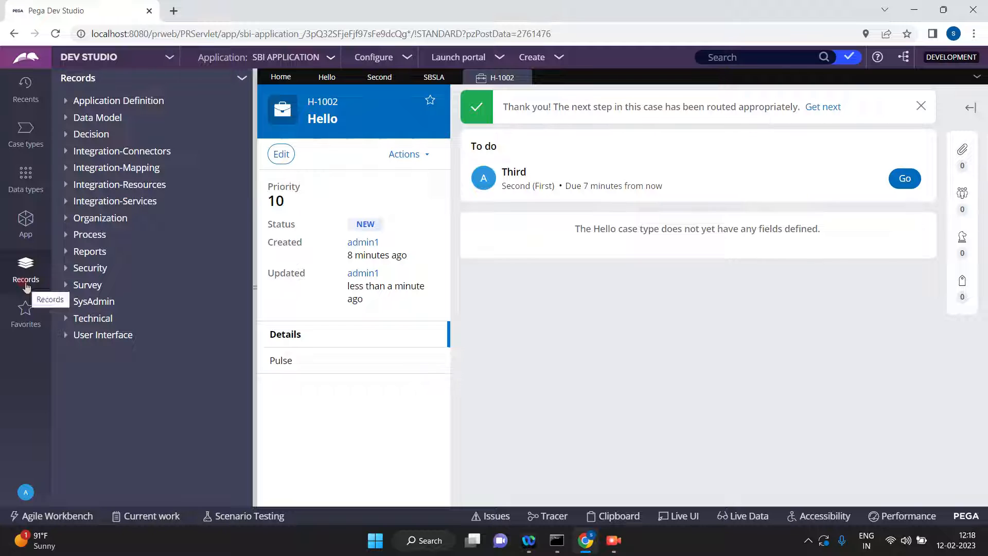
left_click(63, 304)
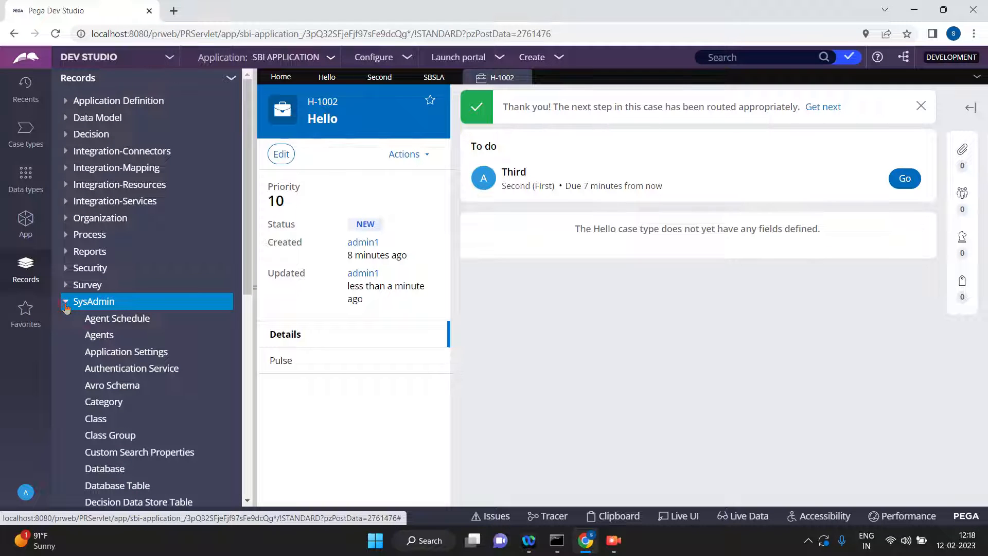
left_click(93, 336)
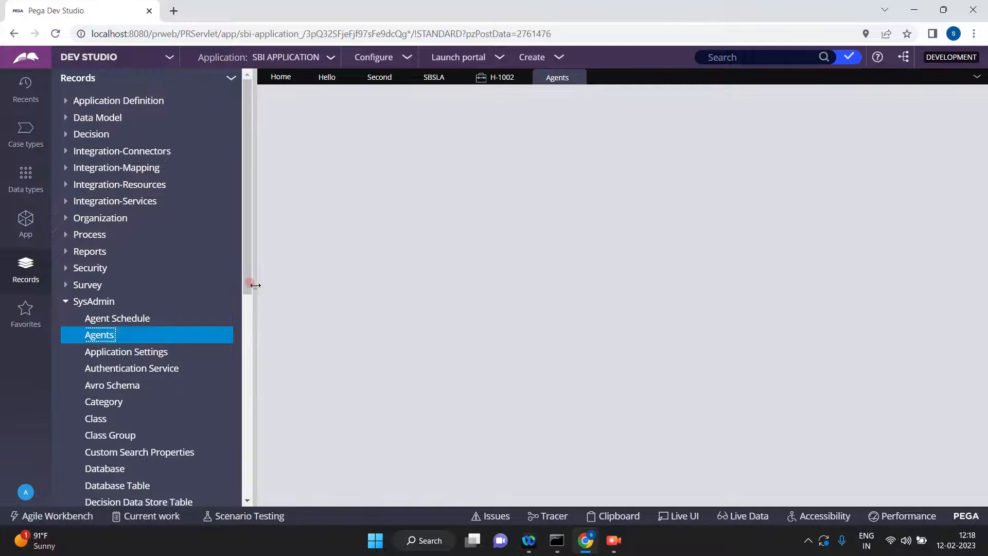
left_click(256, 287)
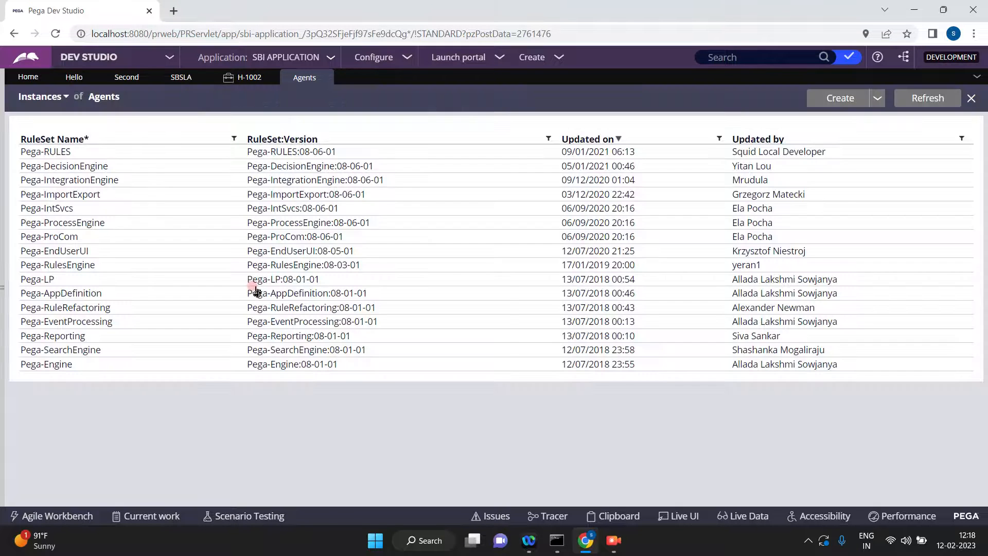
left_click(49, 238)
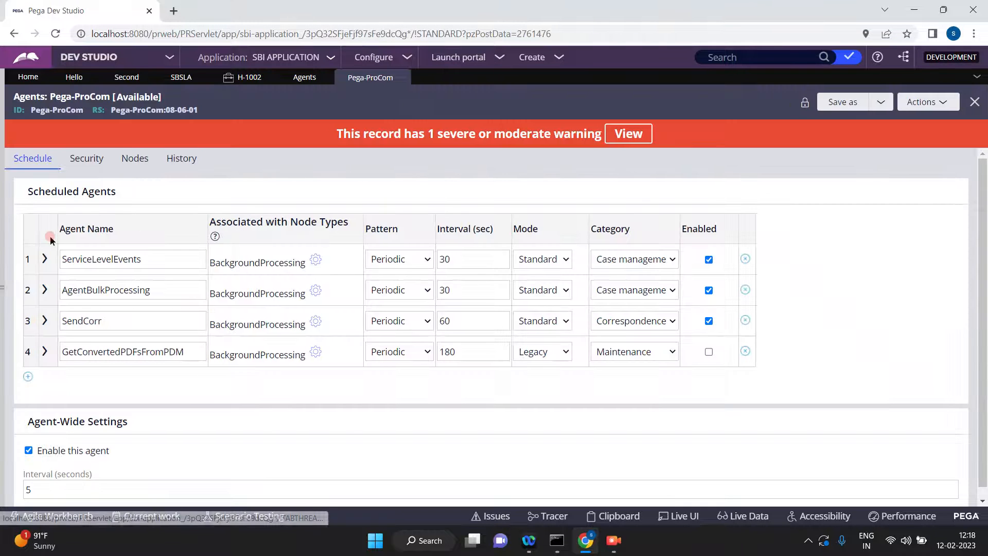
Expand the ServiceLevelEvents agent and review its name and queue class.
left_click(48, 258)
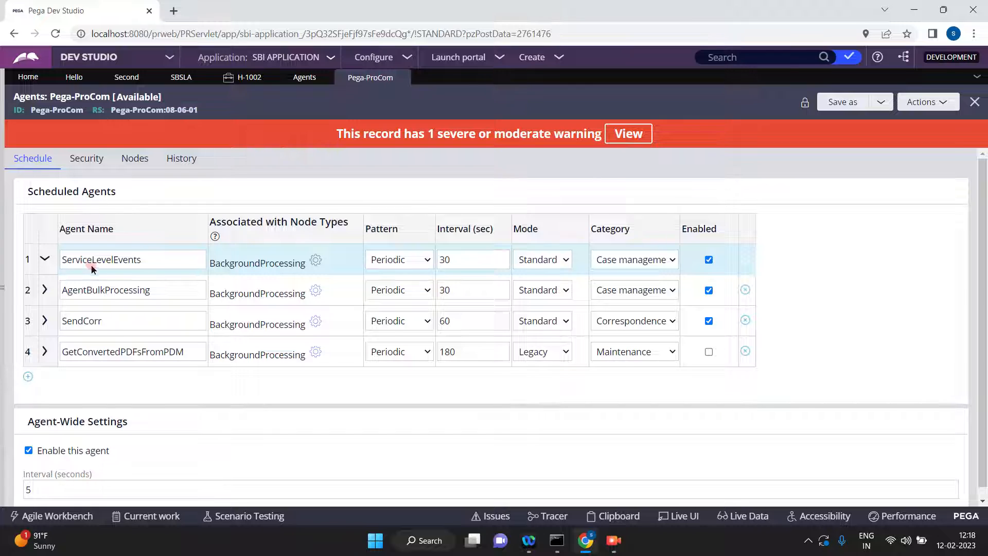
double_click(110, 263)
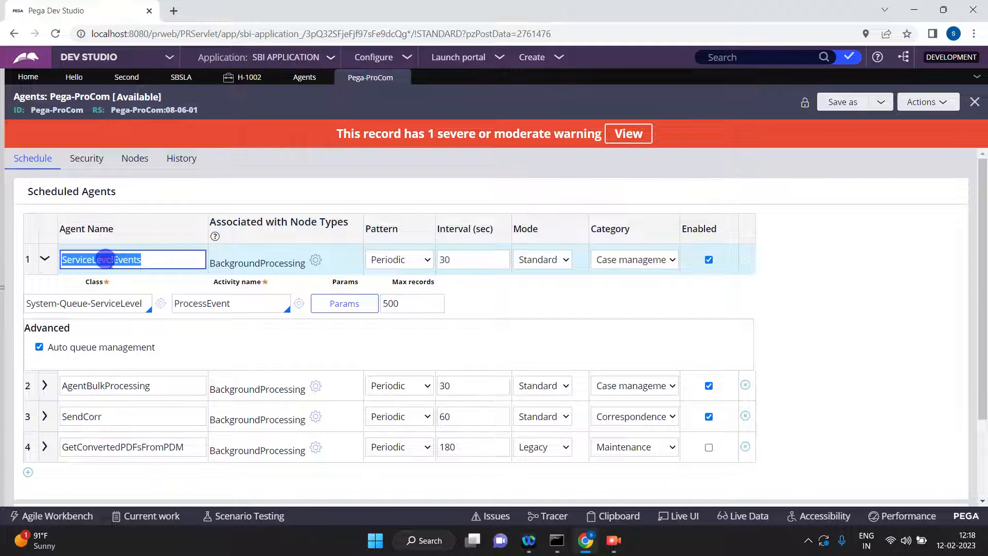
left_click(49, 303)
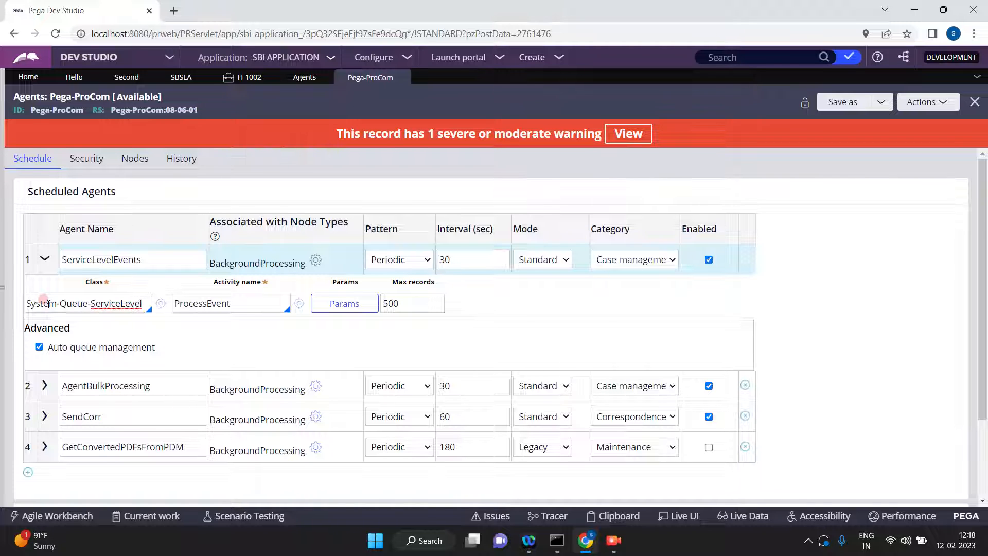
key("ctrl+a")
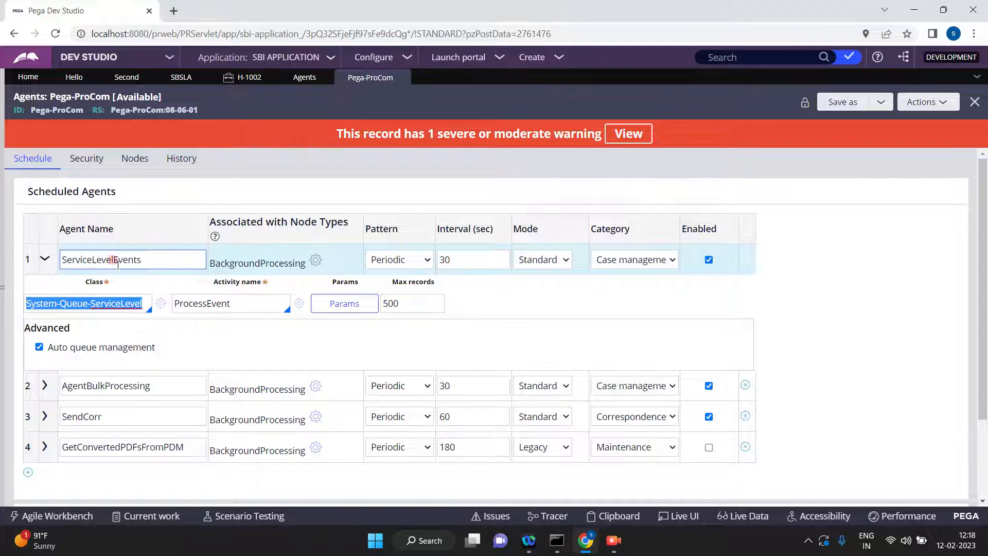
double_click(164, 253)
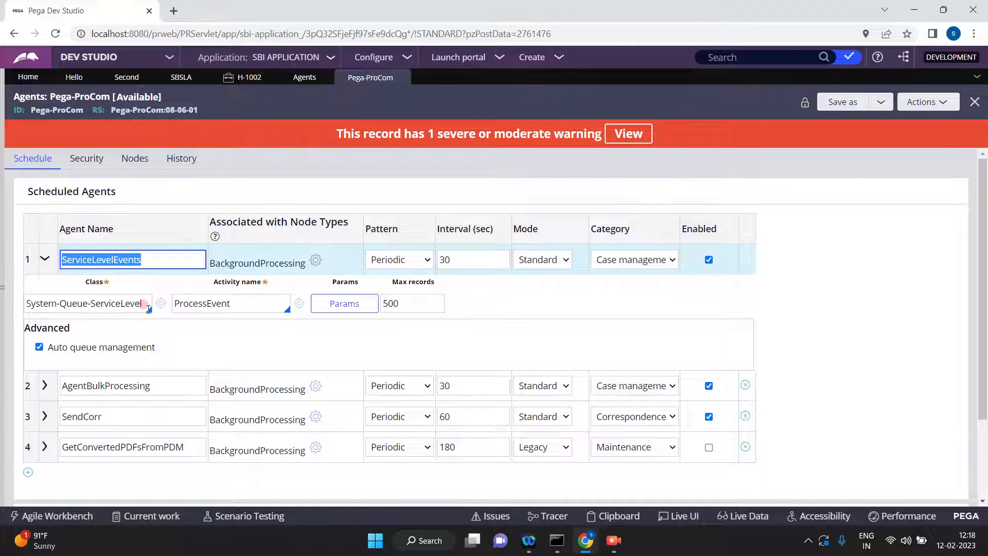
Expand the AgentBulkProcessing agent and review its queue class and name.
left_click(47, 386)
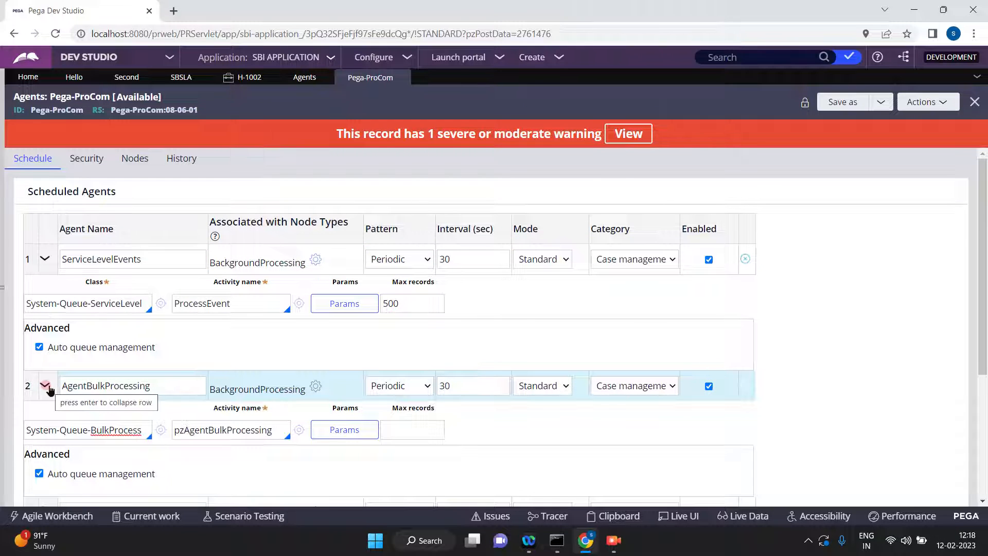
triple_click(139, 428)
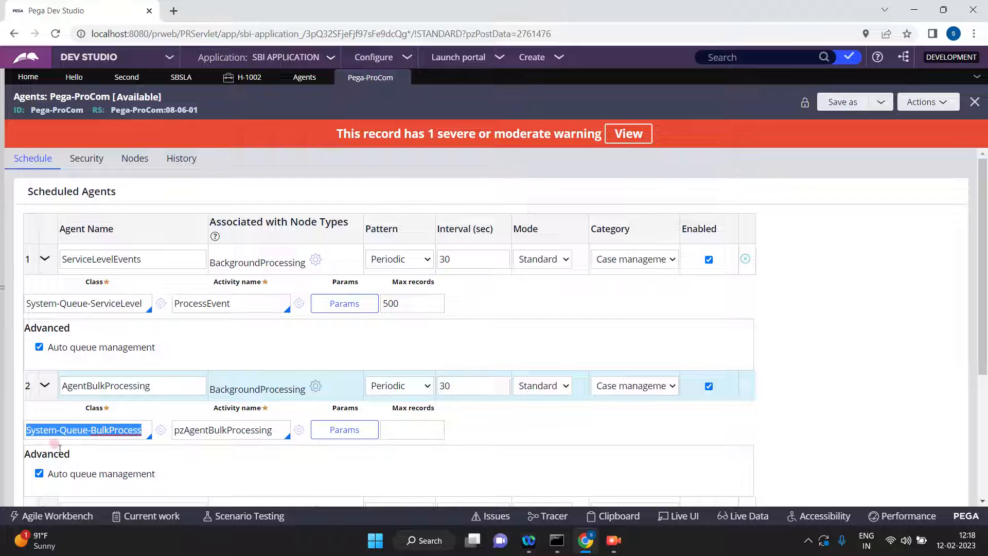
left_click(131, 386)
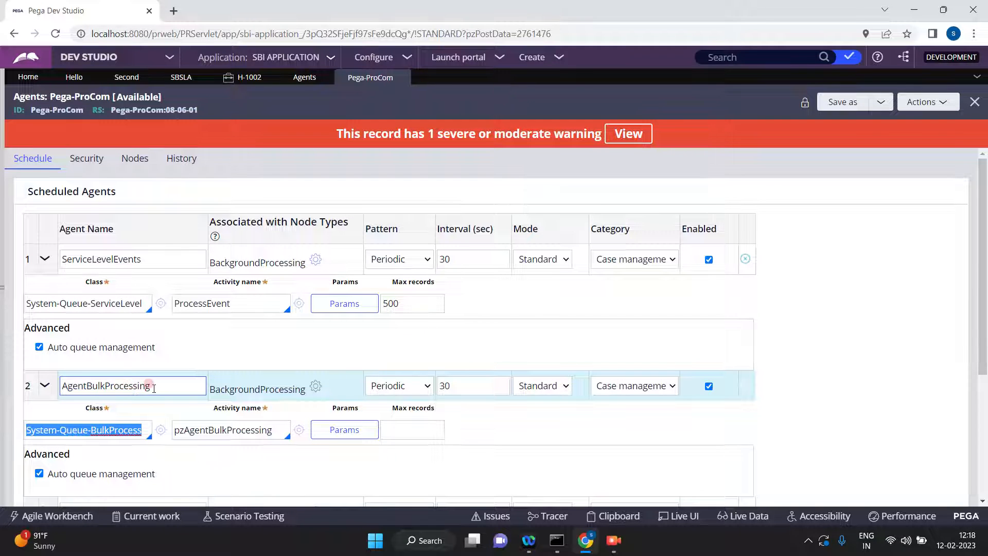
double_click(146, 386)
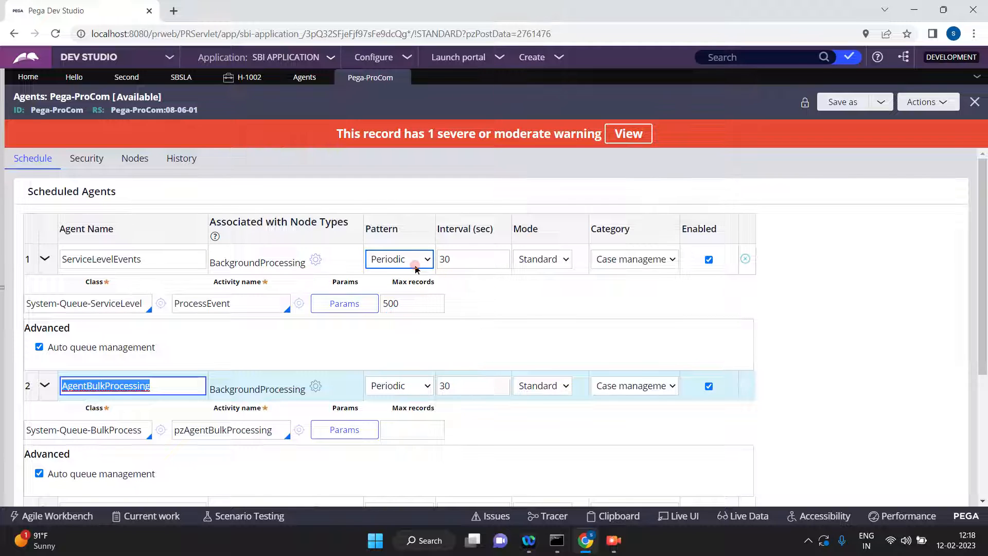
Review the run interval and the activity name of the ServiceLevelEvents agent.
left_click(460, 259)
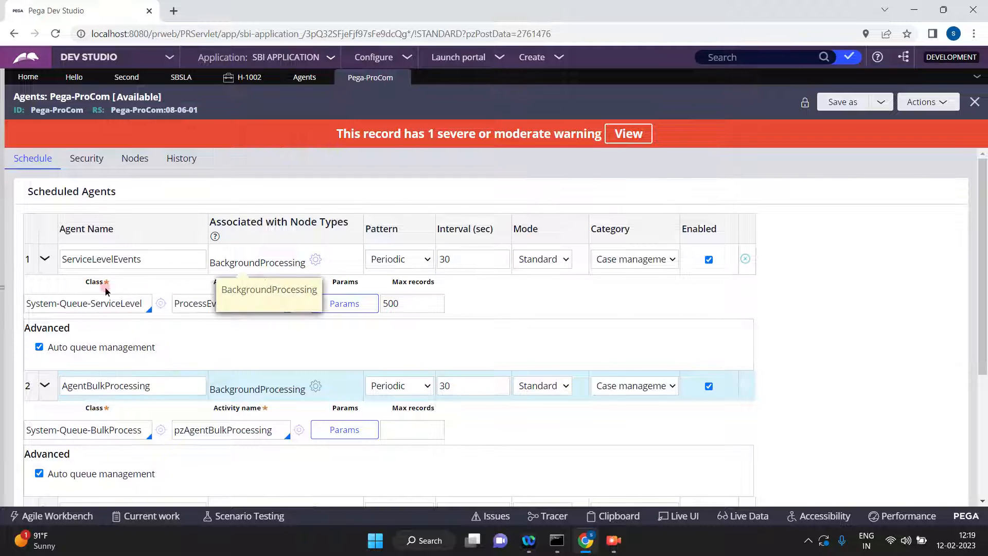
left_click(202, 303)
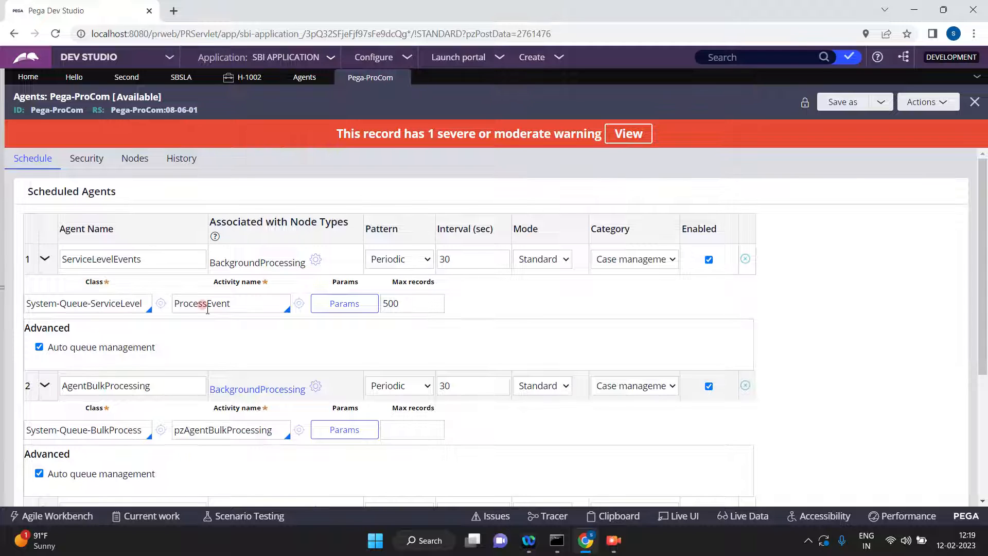
double_click(226, 306)
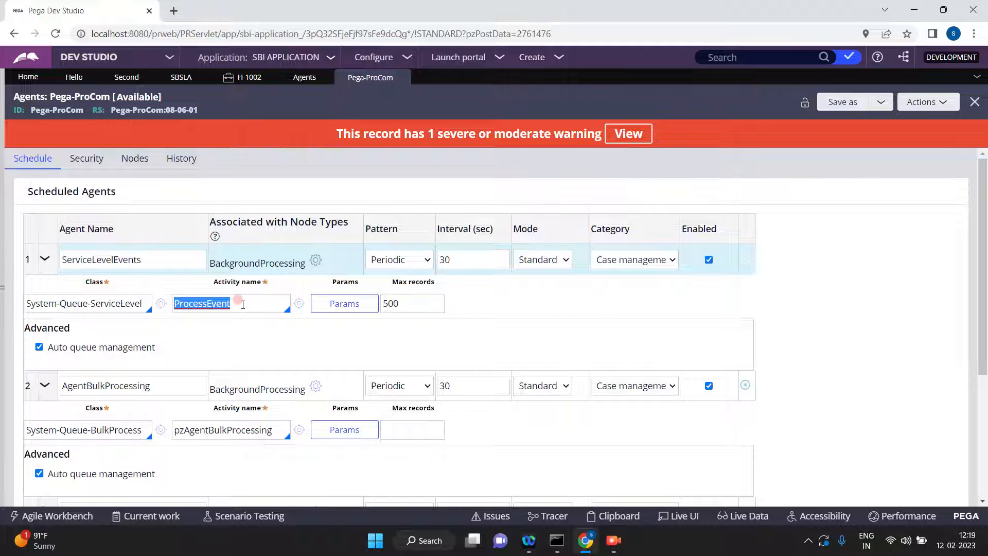
Return to Admin Studio and refresh the agent queues.
left_click(168, 60)
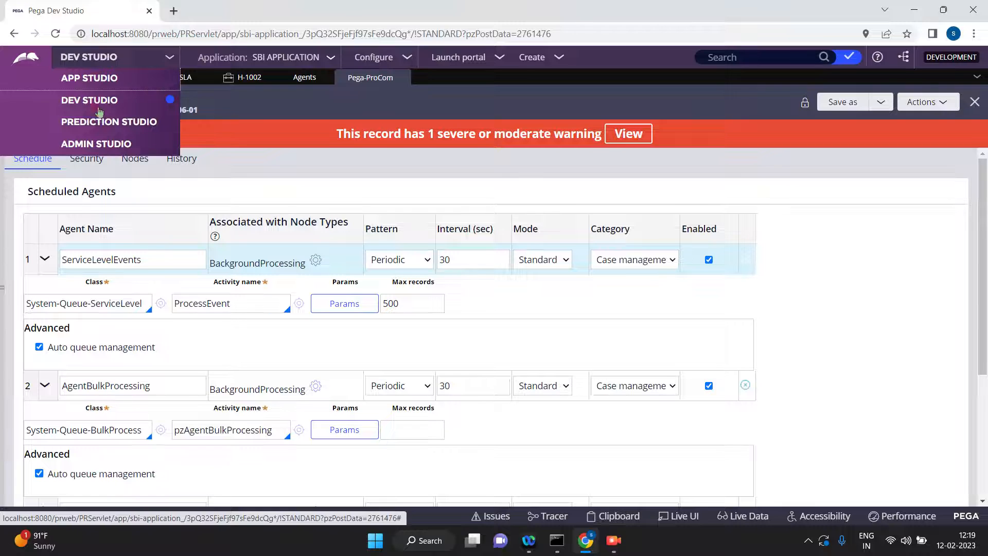
left_click(99, 146)
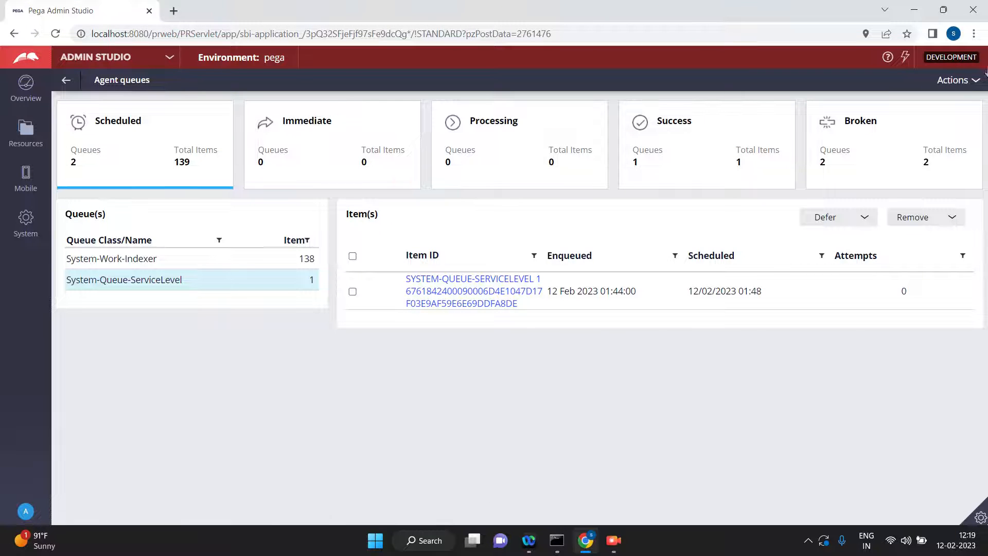
left_click(976, 81)
left_click(953, 93)
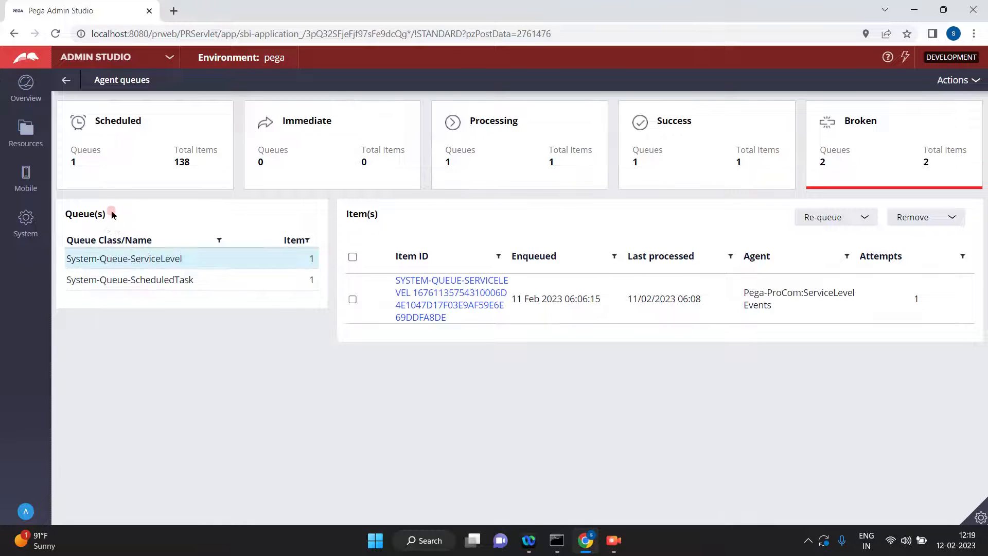
Inspect the broken System-Queue-ServiceLevel queue and go back to the scheduled queues.
left_click(105, 281)
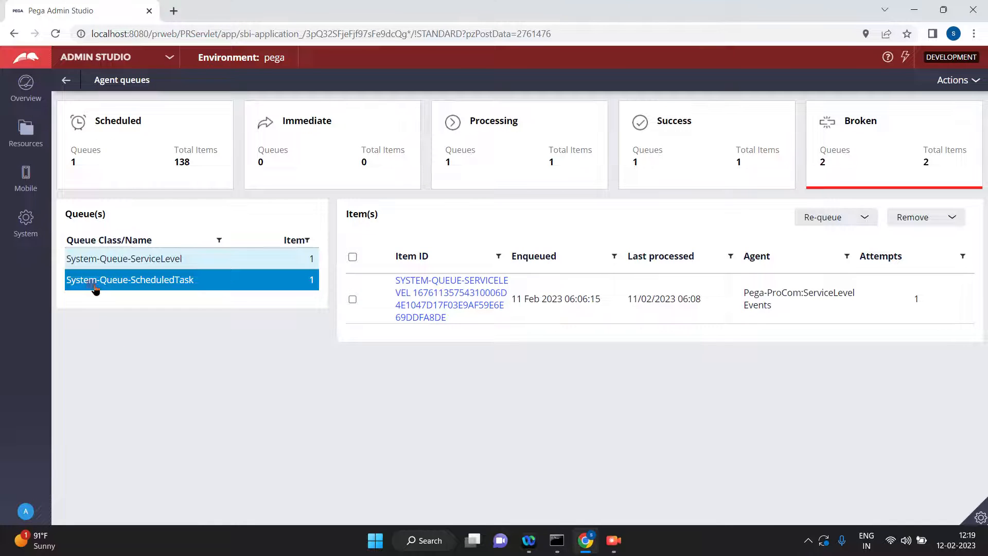
left_click(98, 264)
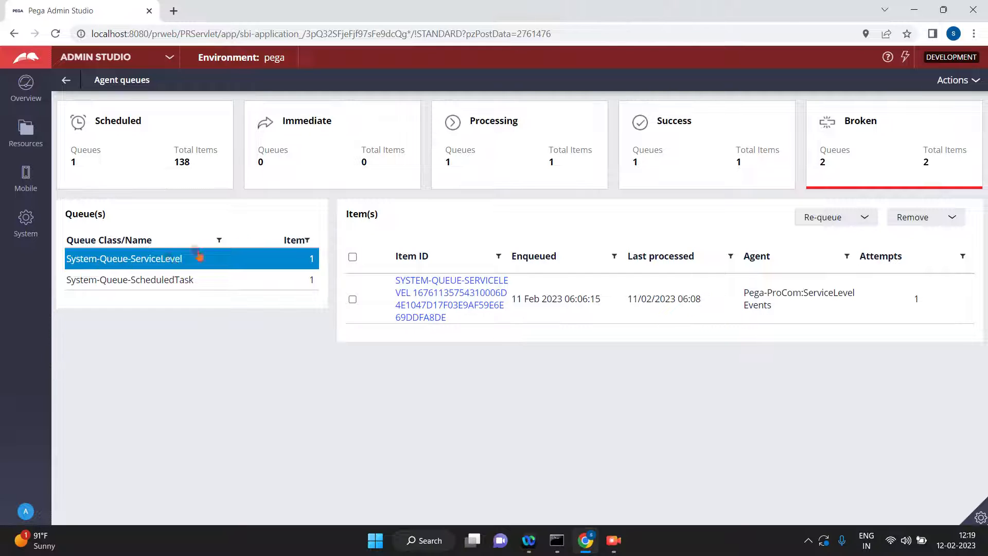
left_click(308, 258)
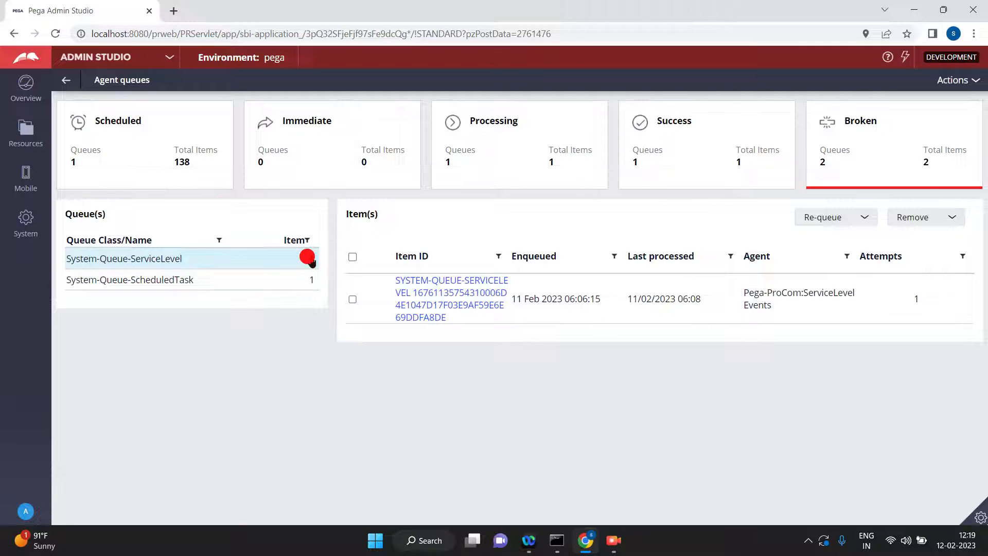
left_click(123, 143)
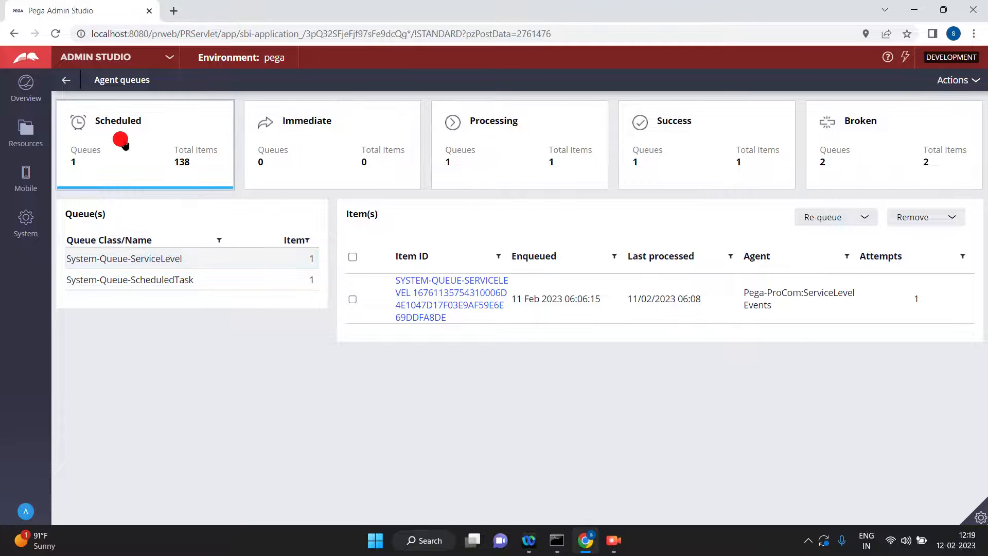
Open the scheduled System-Queue-ServiceLevel queue and review its item's enqueued and scheduled times.
left_click(114, 281)
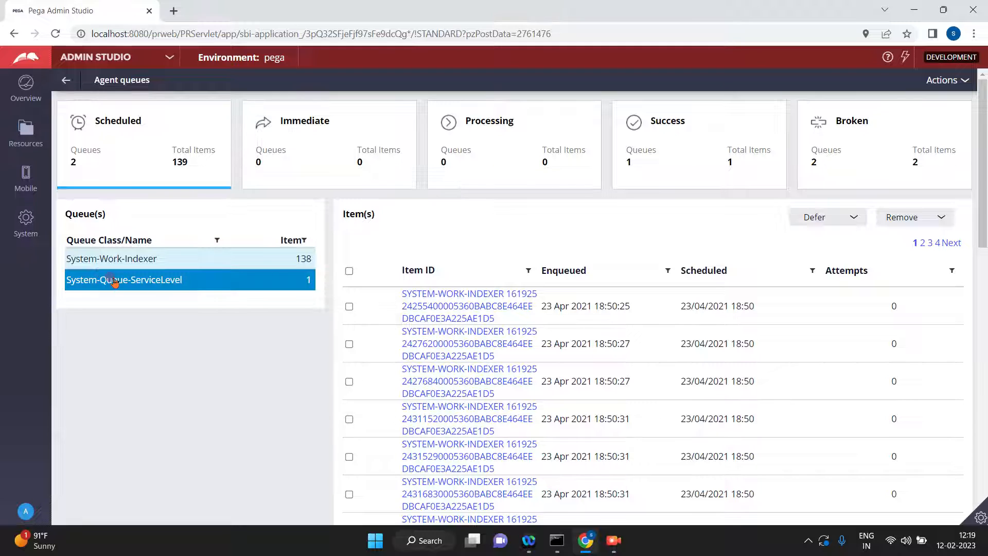
left_click(304, 278)
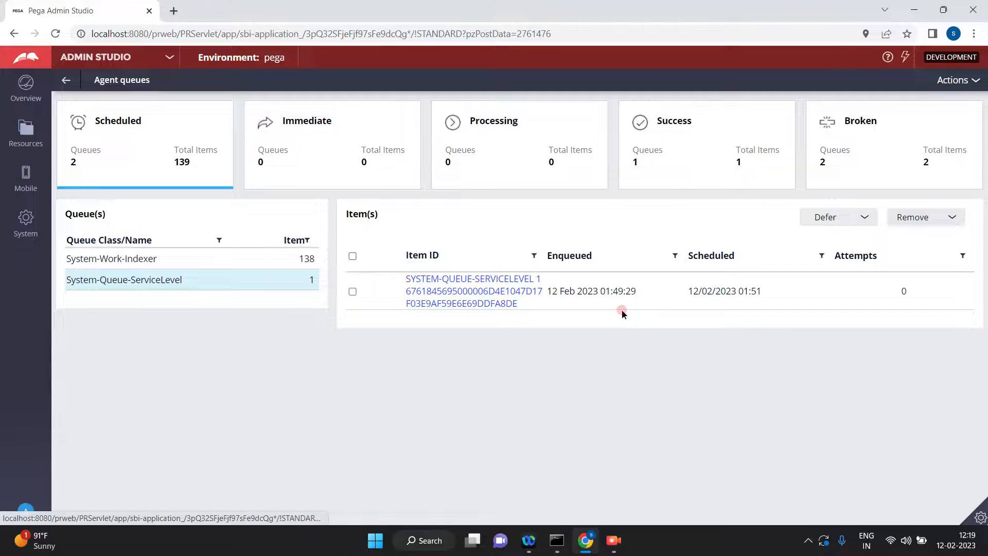
left_click(747, 304)
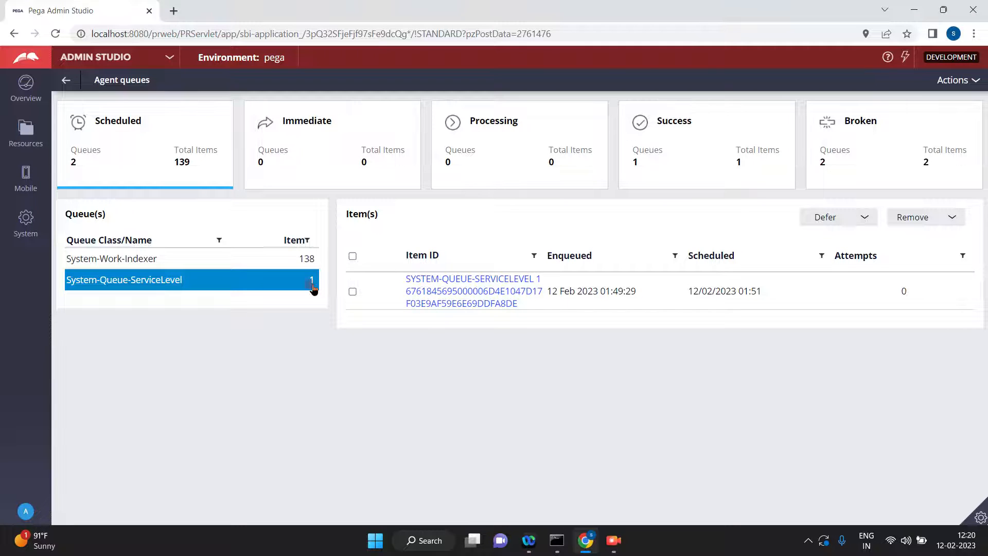
left_click(385, 305)
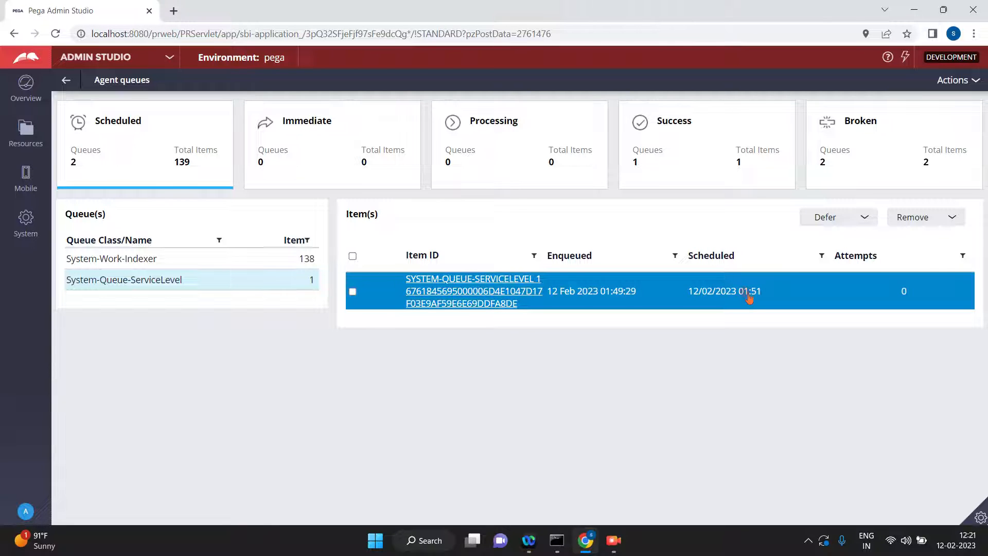
Switch to Dev Studio and review the goal and deadline intervals of the SBSLA service level agreement.
left_click(171, 58)
left_click(98, 101)
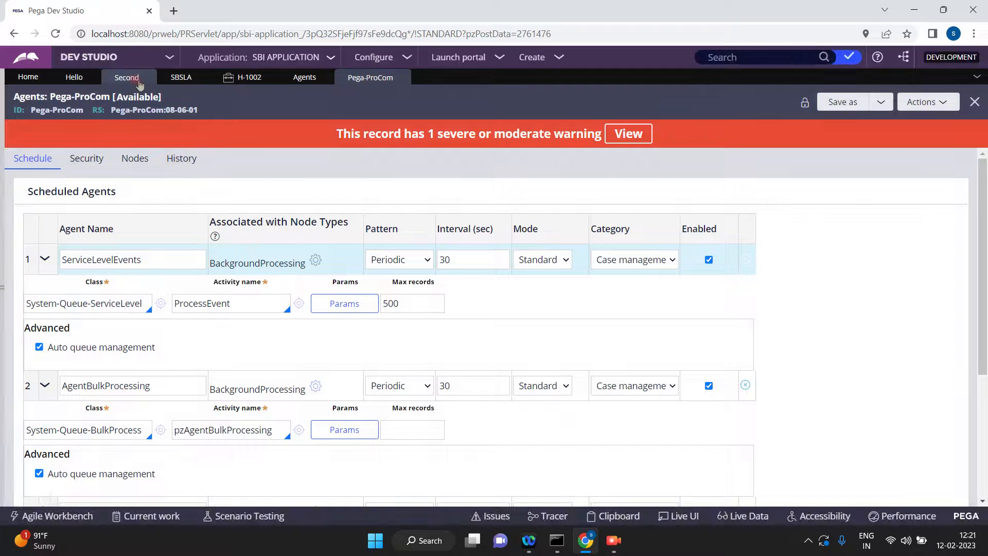
left_click(175, 78)
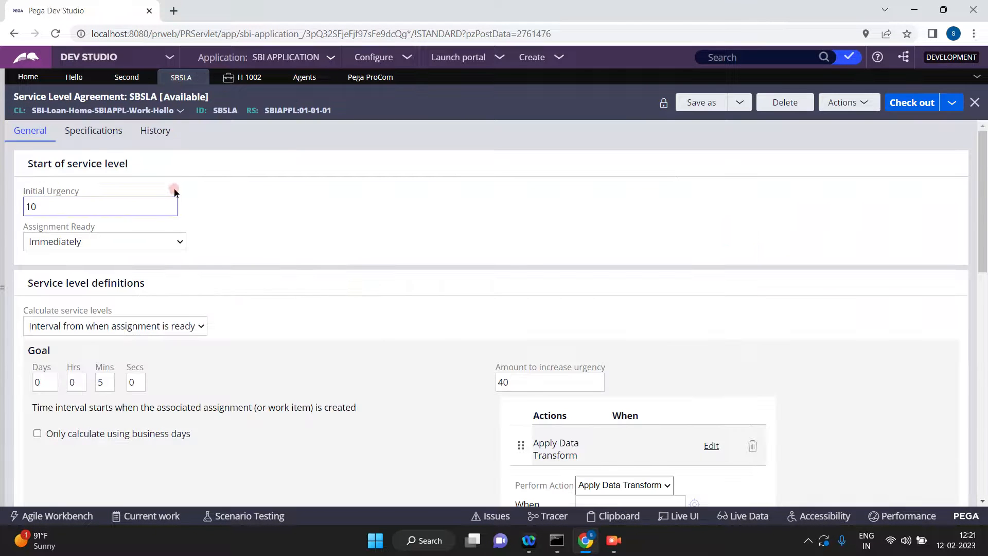
double_click(104, 382)
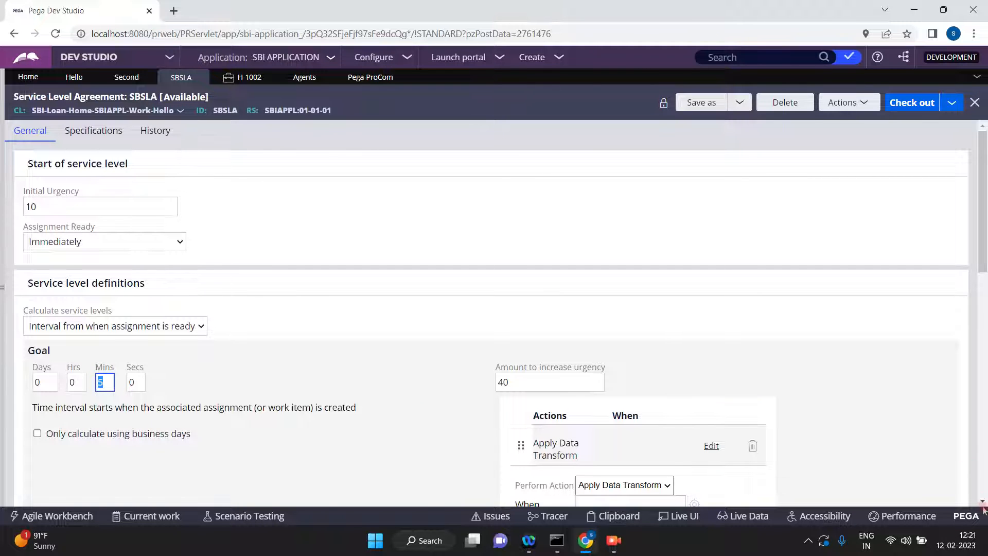
scroll(983, 498, "down", 3)
scroll(982, 500, "down", 2)
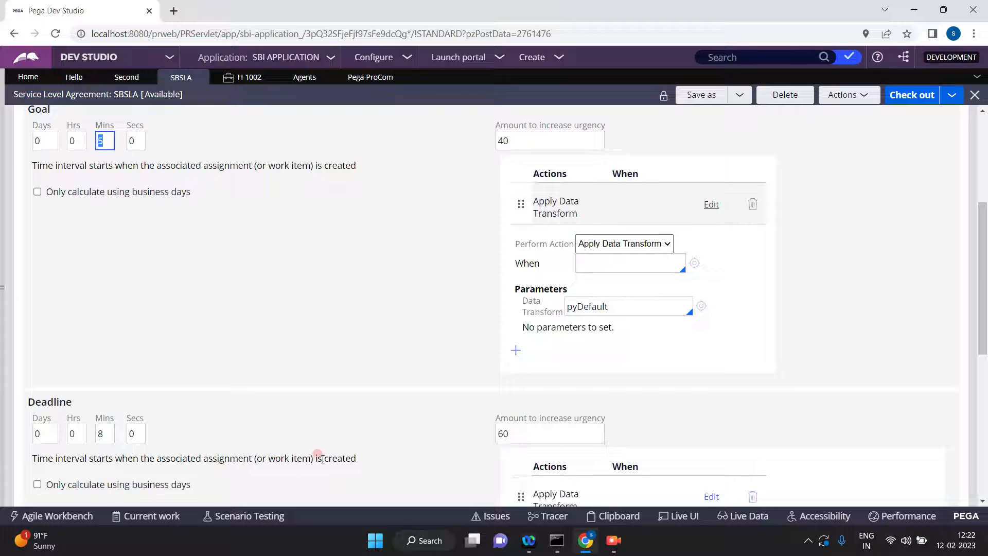
double_click(104, 434)
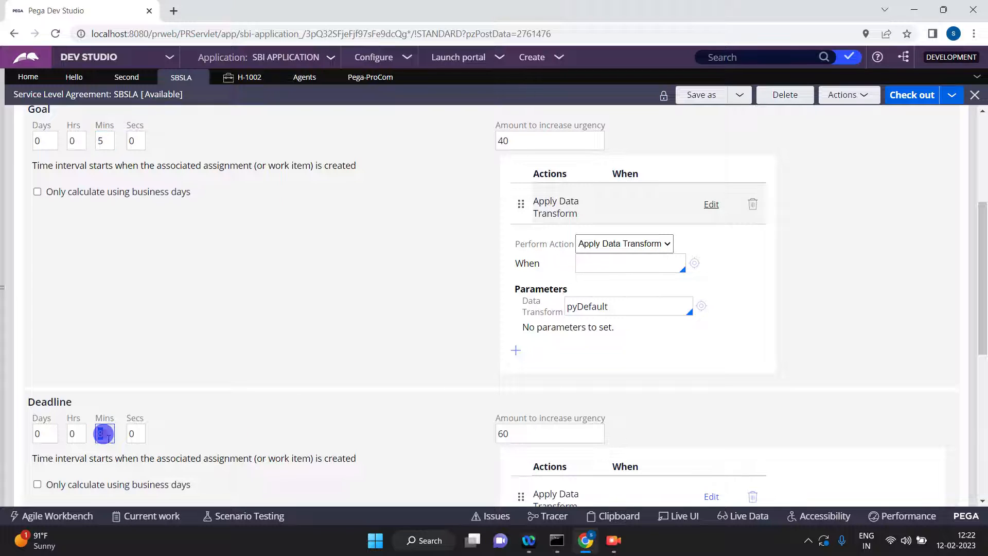
Return to Admin Studio, refresh the agent queues and check the scheduled time of the System-Queue-ServiceLevel item.
left_click(171, 57)
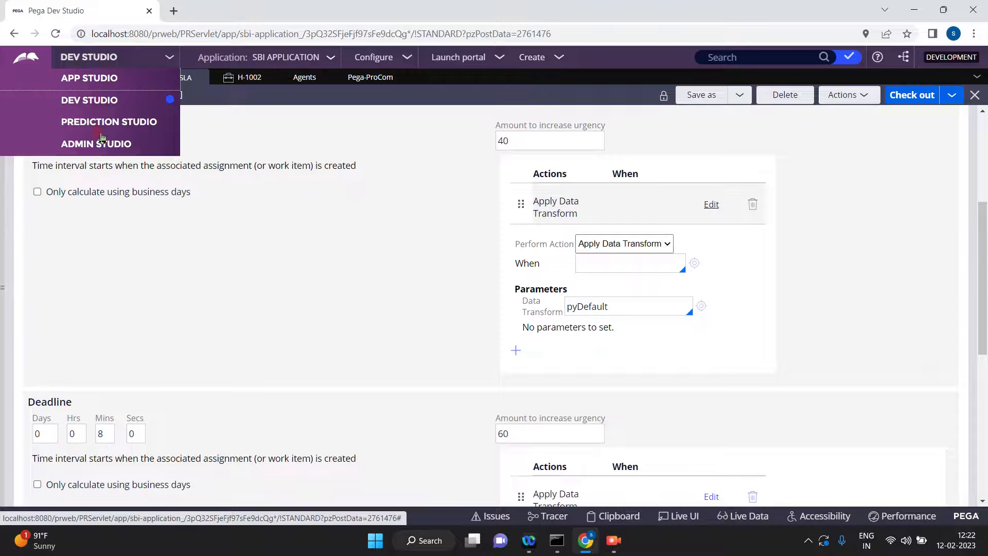
left_click(96, 146)
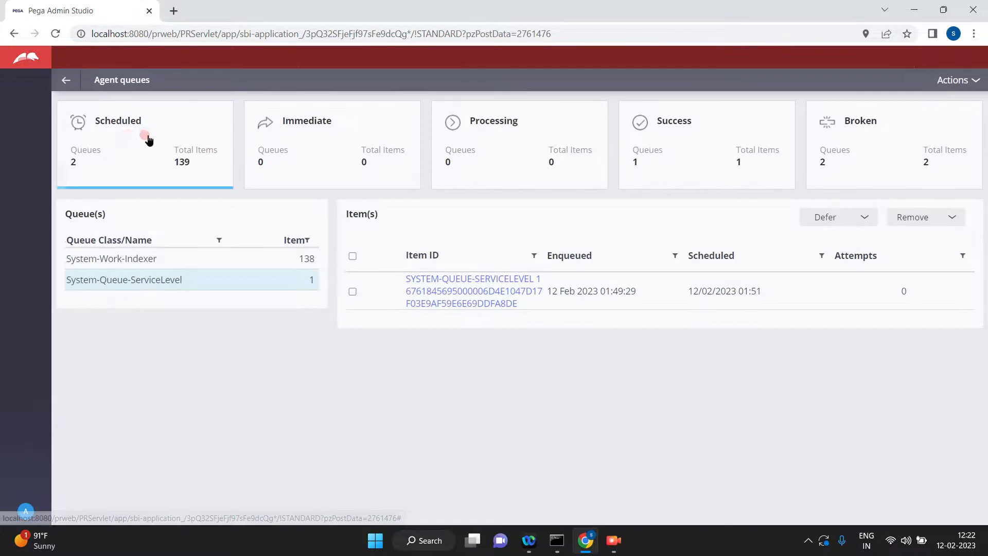
left_click(132, 137)
left_click(129, 278)
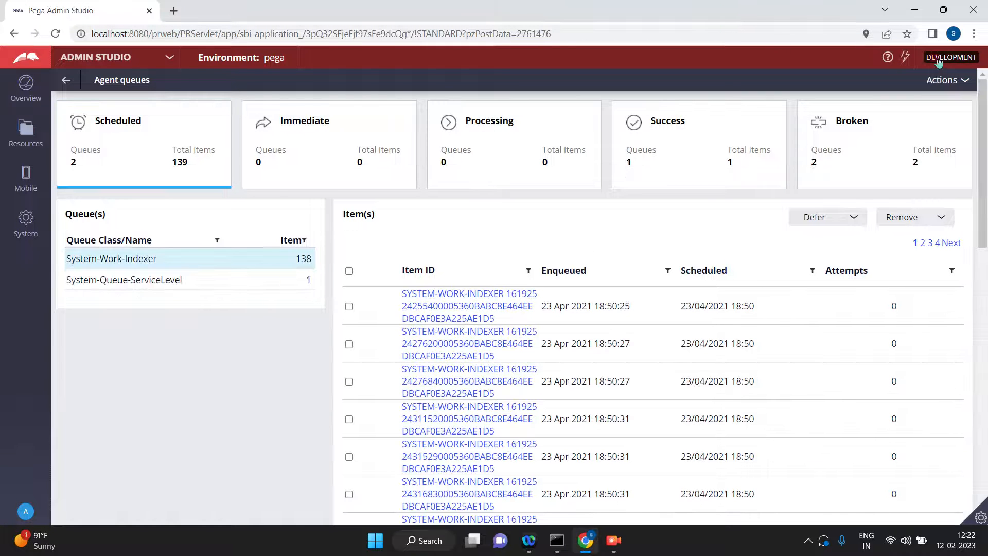
left_click(949, 81)
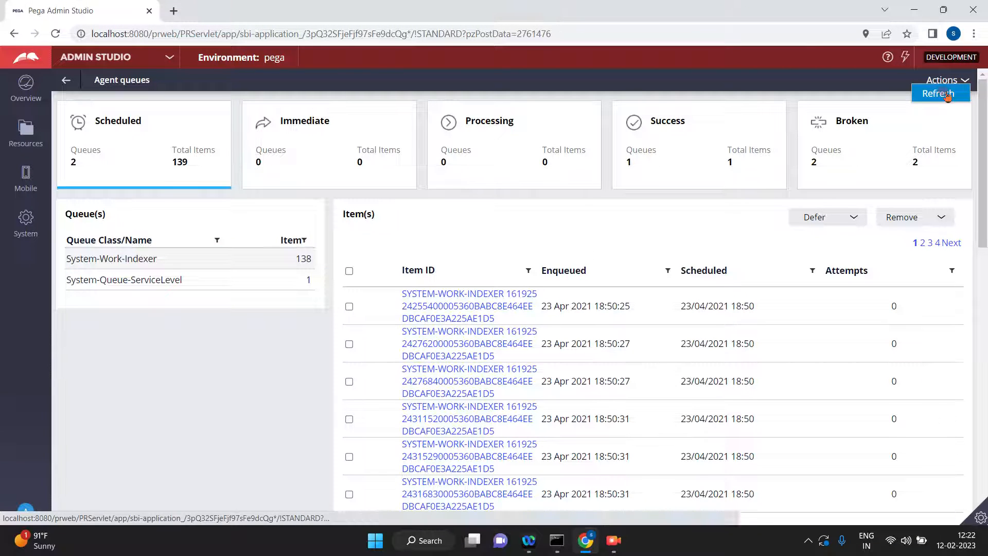
left_click(943, 93)
left_click(142, 135)
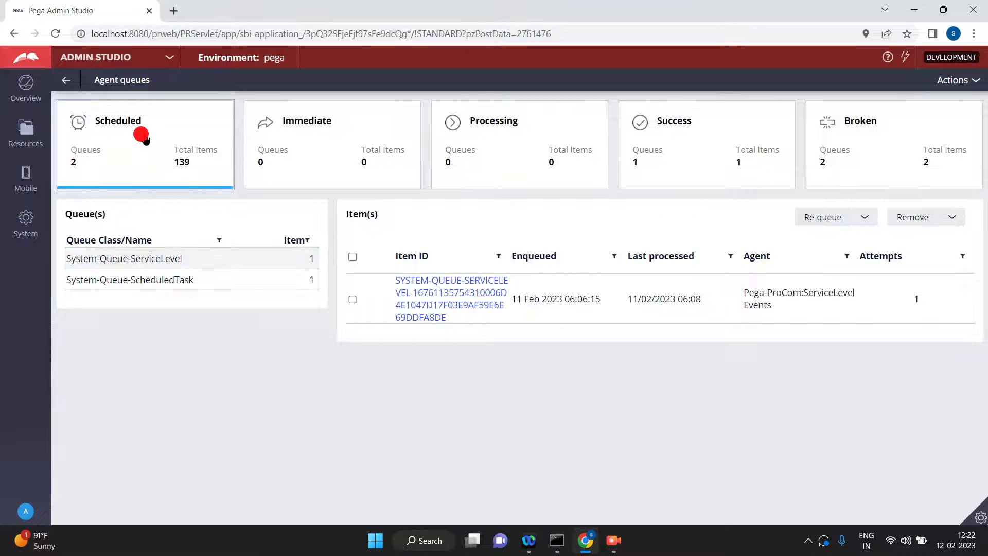
left_click(162, 290)
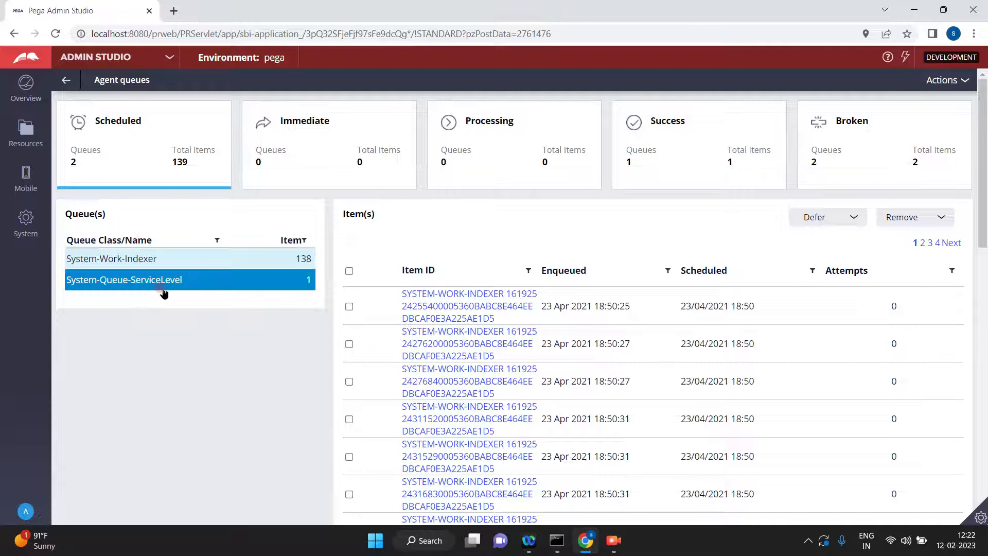
left_click(161, 287)
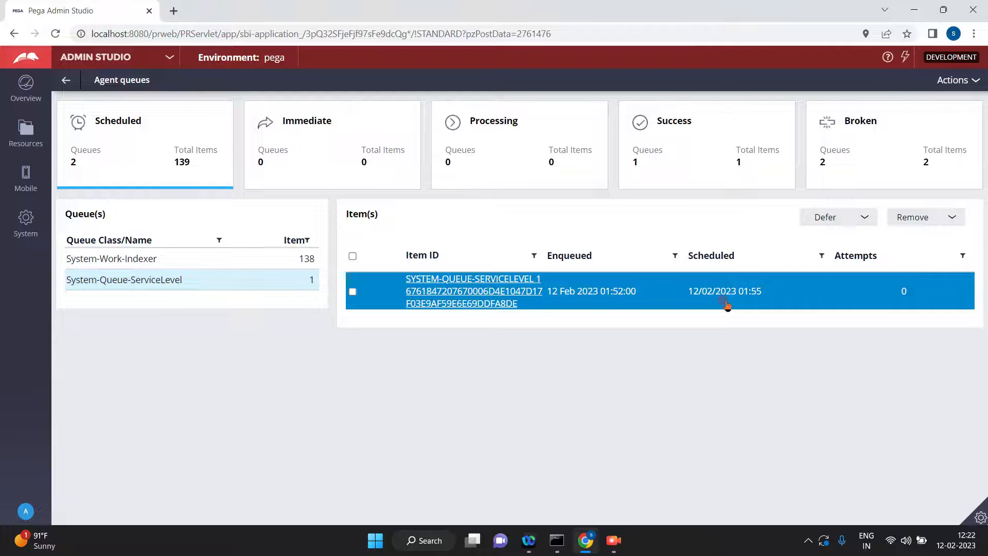
Go back to Dev Studio and review the passed deadline interval of the SBSLA service level agreement.
left_click(169, 58)
left_click(105, 102)
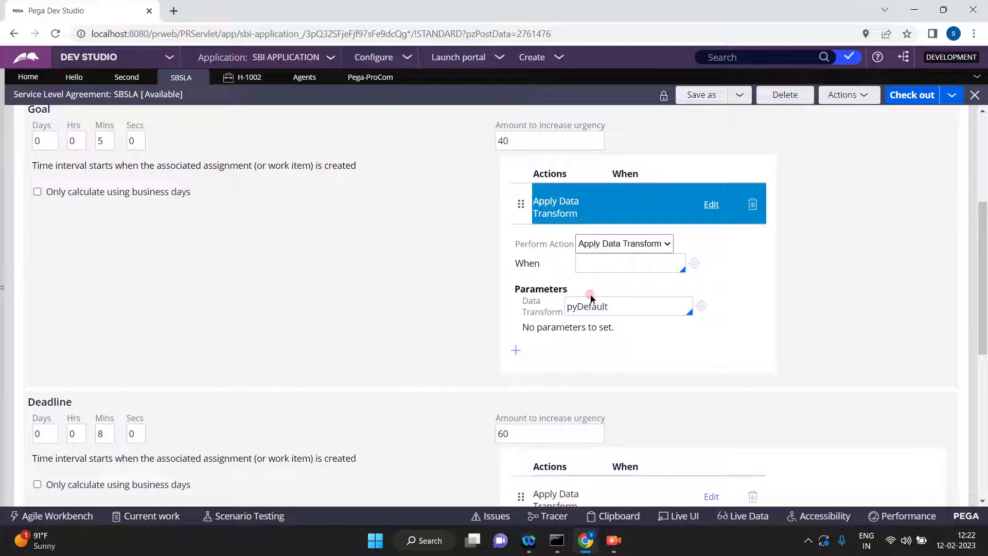
left_click(984, 383)
left_click(106, 293)
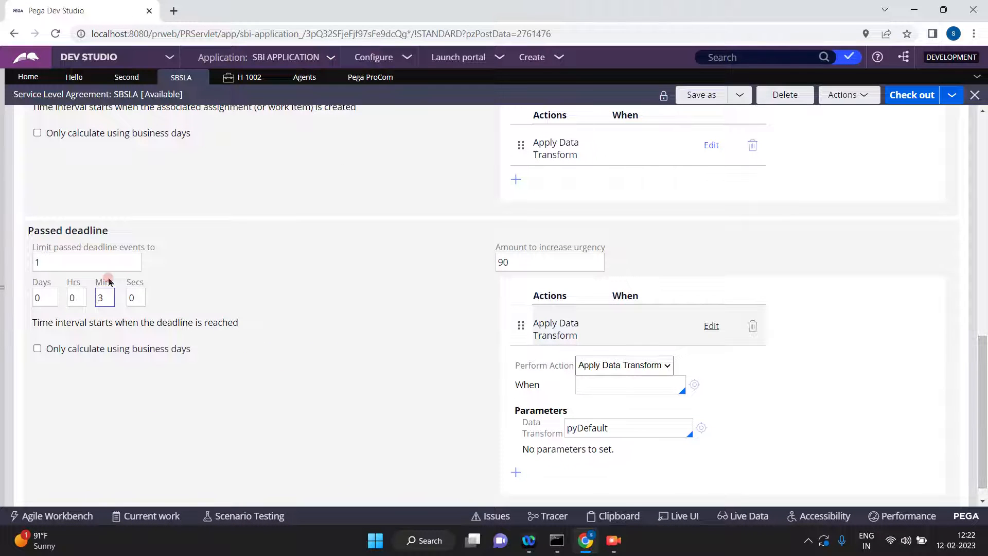
double_click(110, 297)
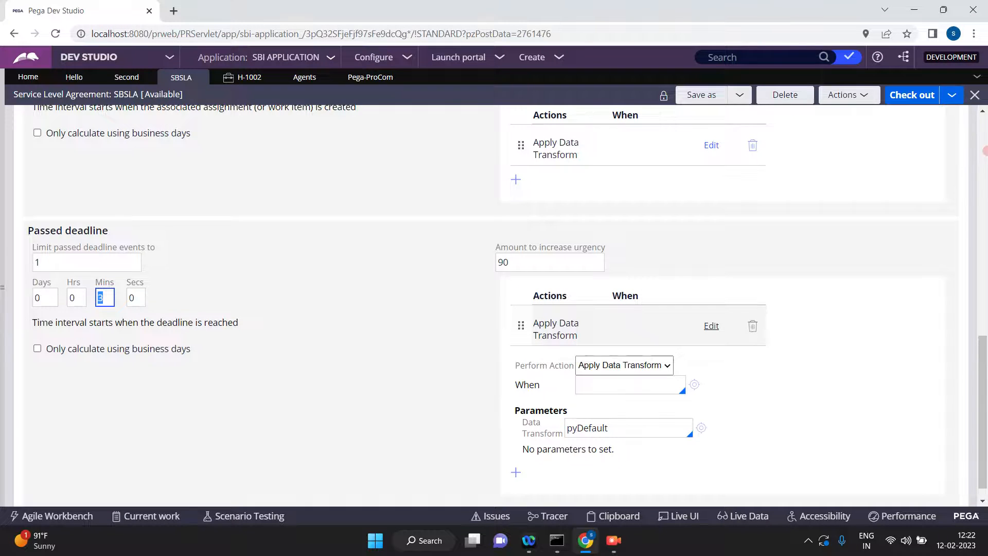
left_click(984, 149)
left_click(984, 149)
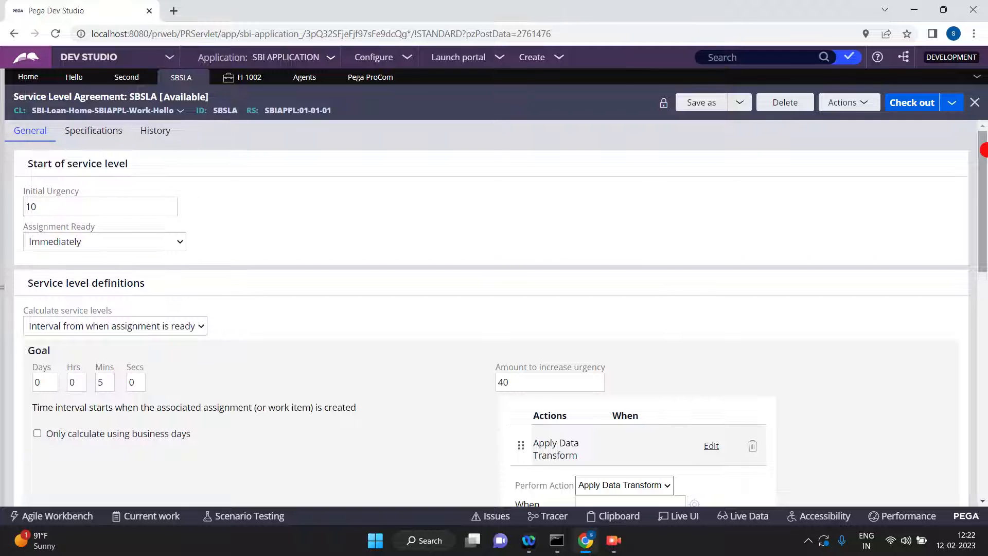
left_click(860, 307)
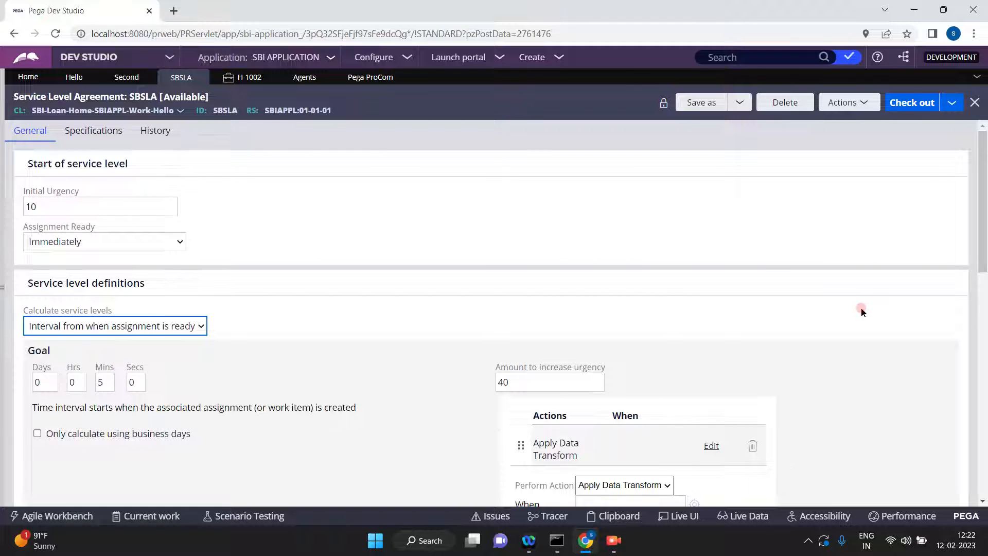
left_click(861, 308)
left_click(697, 552)
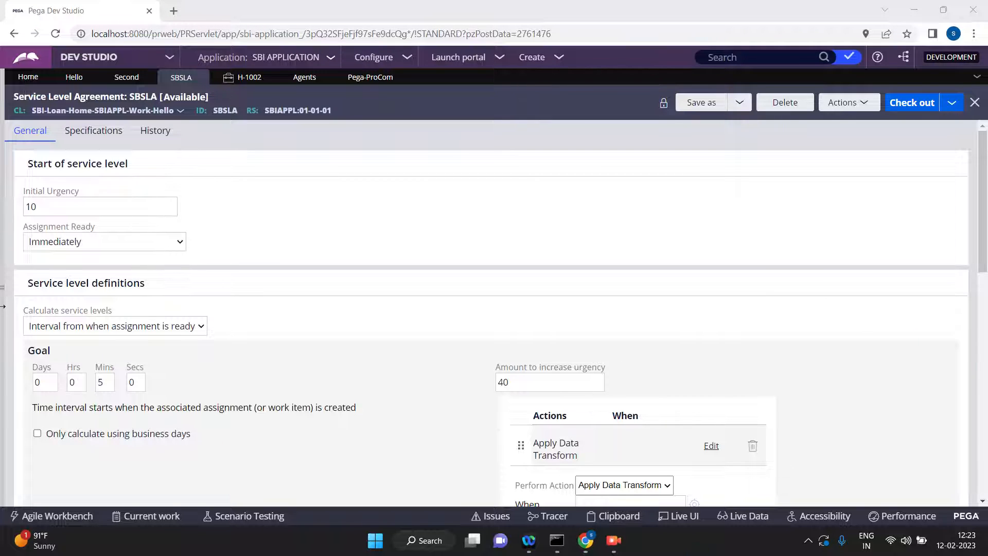
View the Hello case type's life cycle and switch back to the agent queues in Admin Studio.
left_click(77, 77)
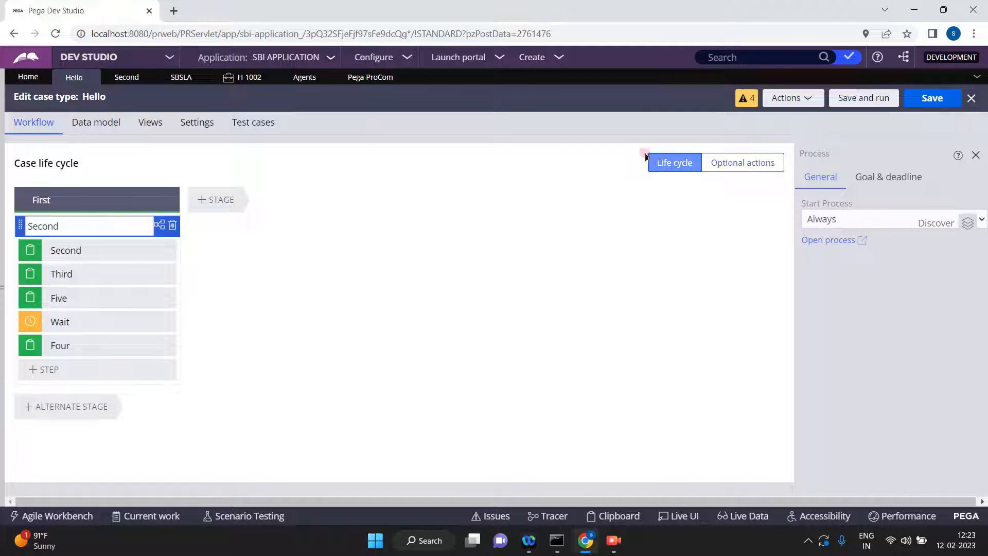
left_click(170, 57)
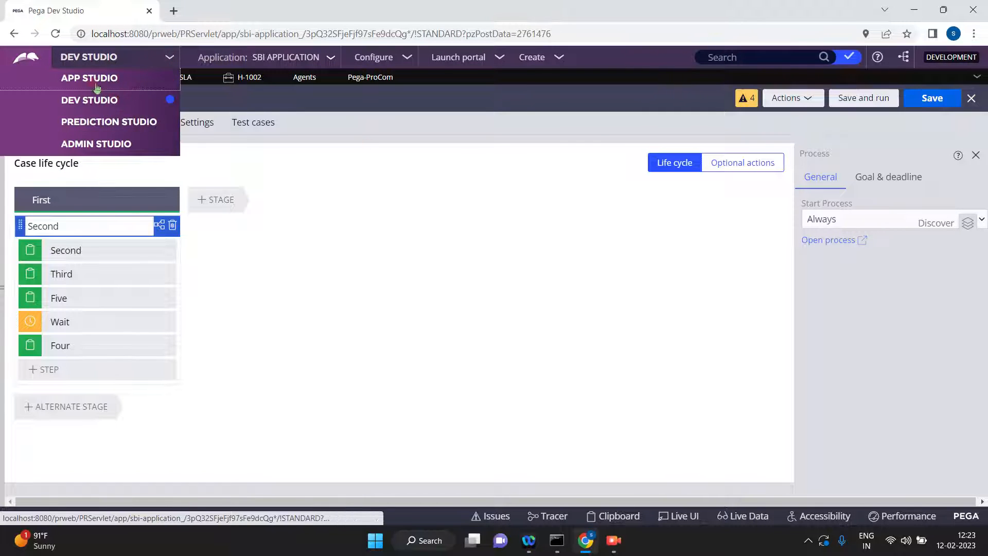
left_click(101, 145)
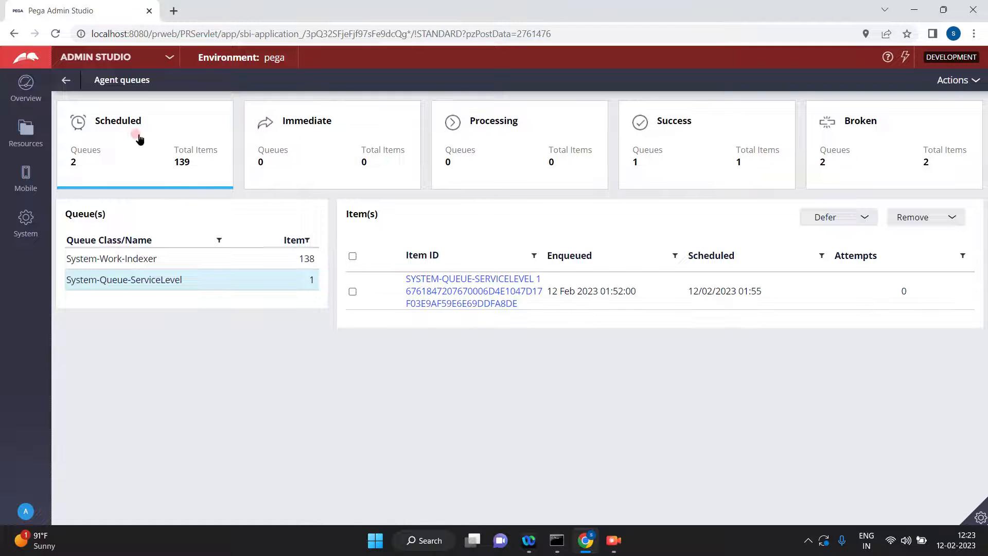
Refresh the agent queues and inspect the items in the broken System-Queue-ScheduledTask and System-Queue-ServiceLevel queues.
left_click(968, 80)
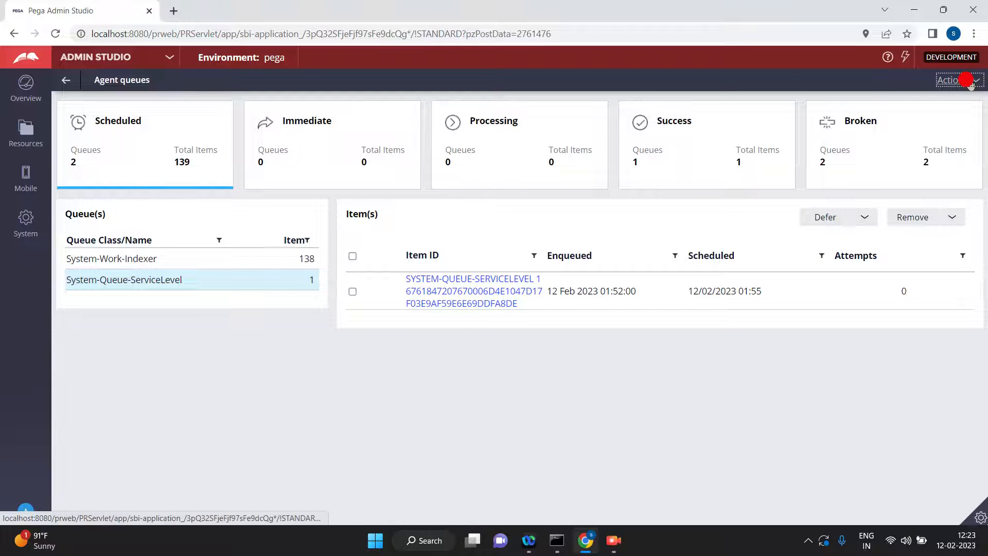
left_click(948, 97)
left_click(950, 103)
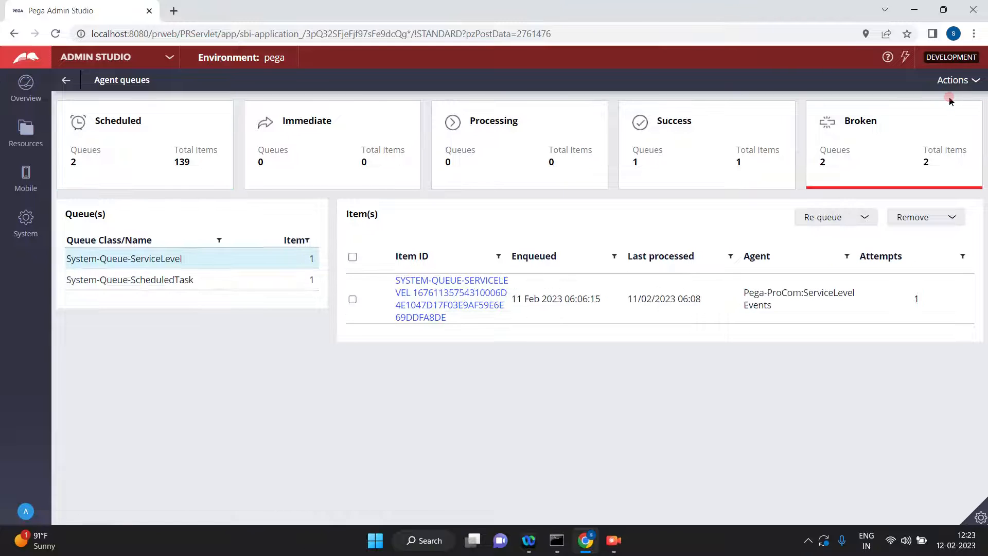
left_click(173, 283)
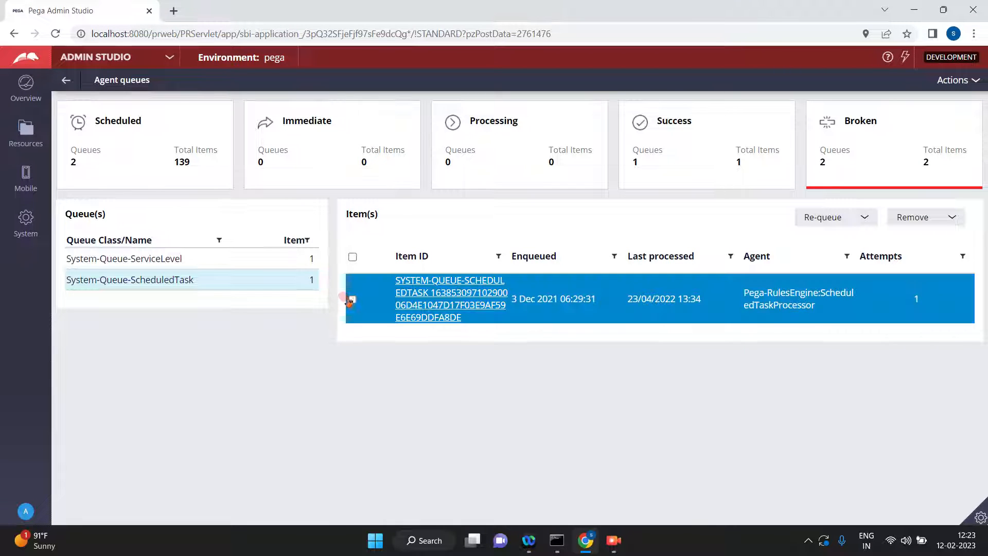
left_click(180, 263)
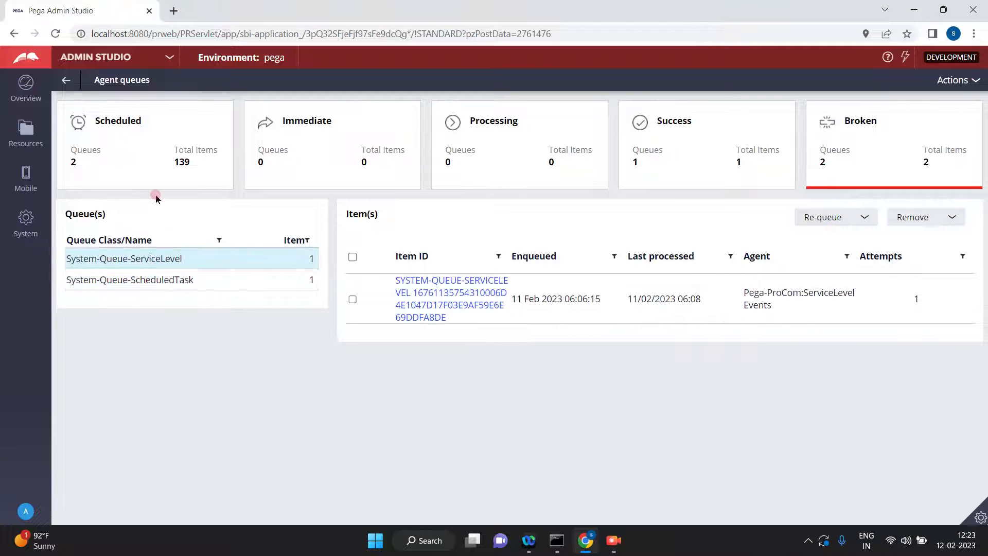
Select the queued item in the scheduled System-Queue-ServiceLevel queue and defer it.
left_click(133, 150)
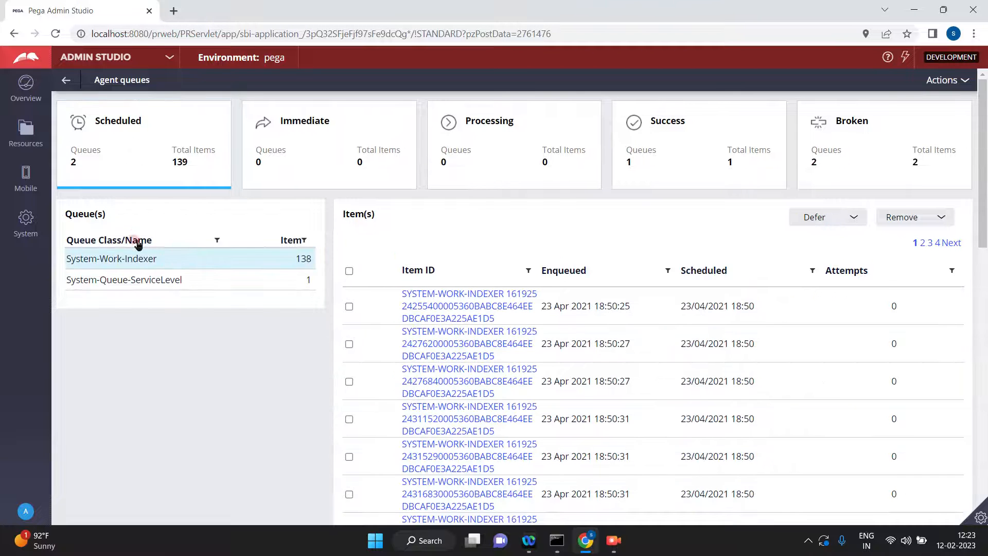
left_click(158, 283)
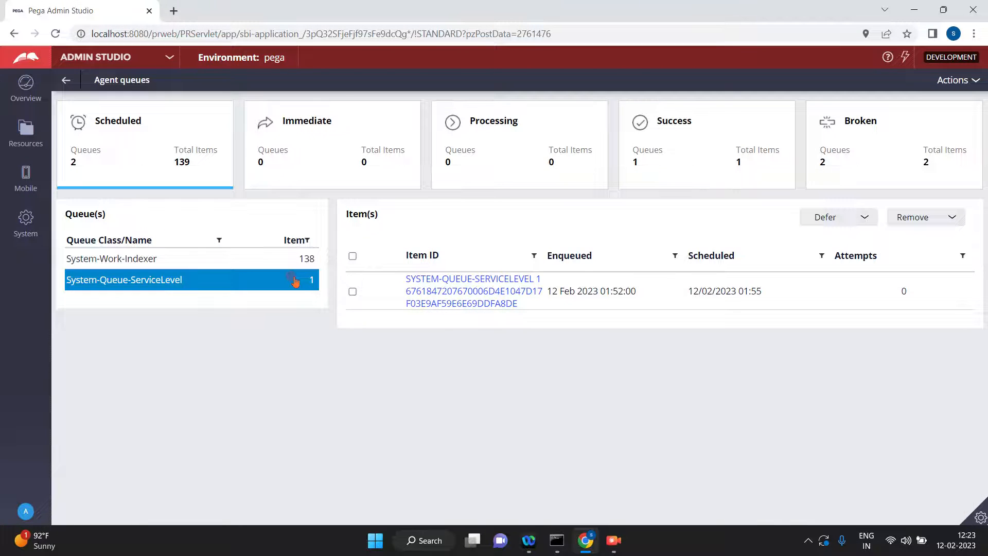
left_click(353, 292)
left_click(957, 219)
left_click(819, 216)
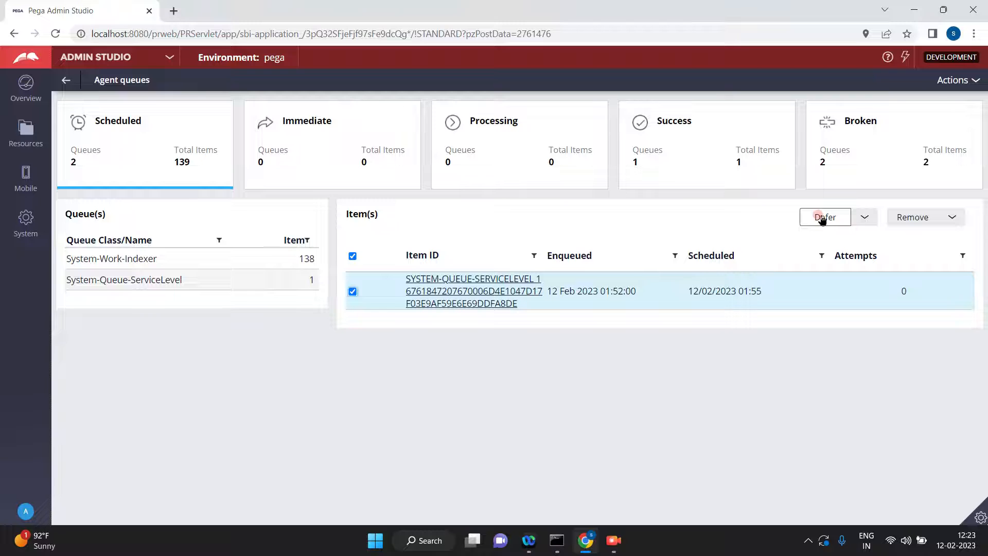
left_click(914, 220)
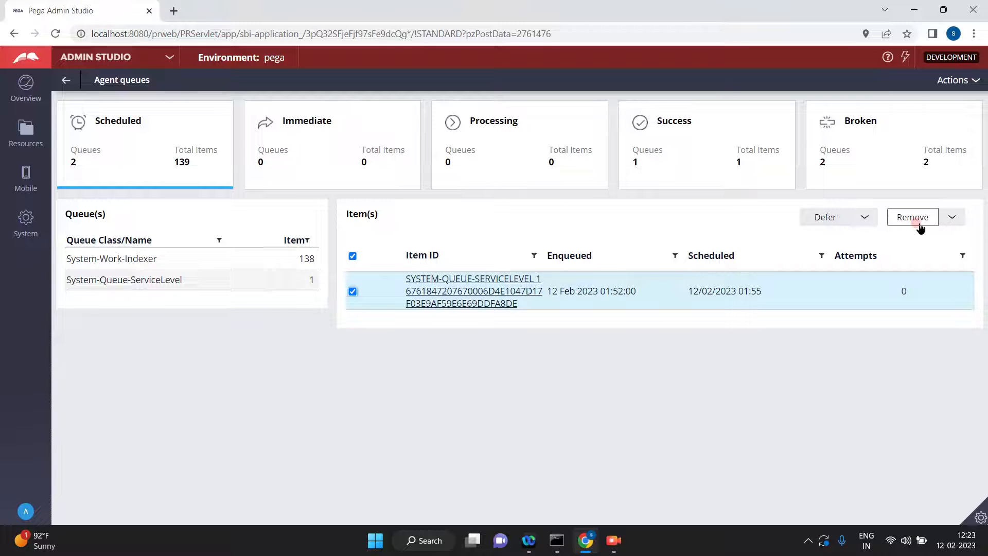
left_click(831, 219)
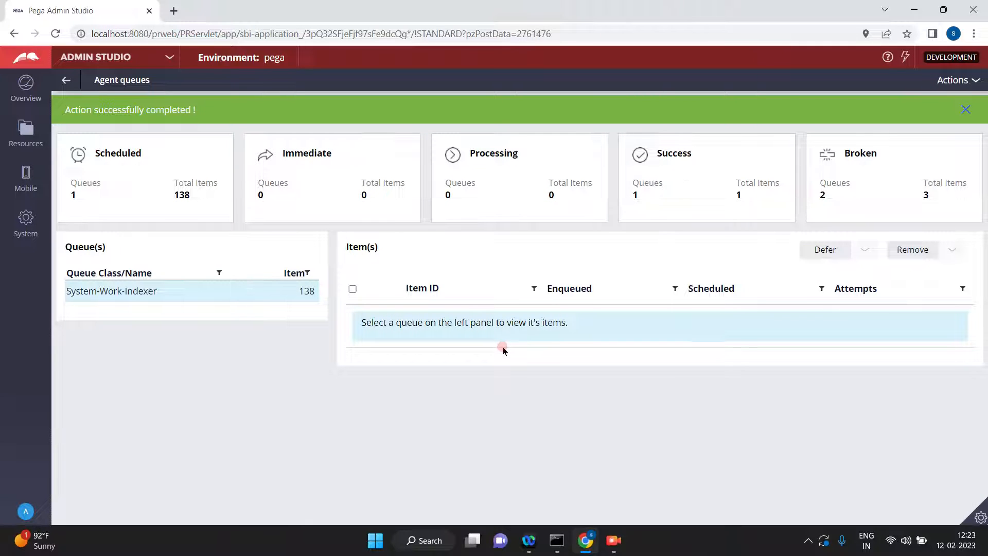
left_click(967, 109)
Refresh the agent queues and select the broken System-Queue-ServiceLevel item enqueued on 12 Feb 2023.
left_click(953, 80)
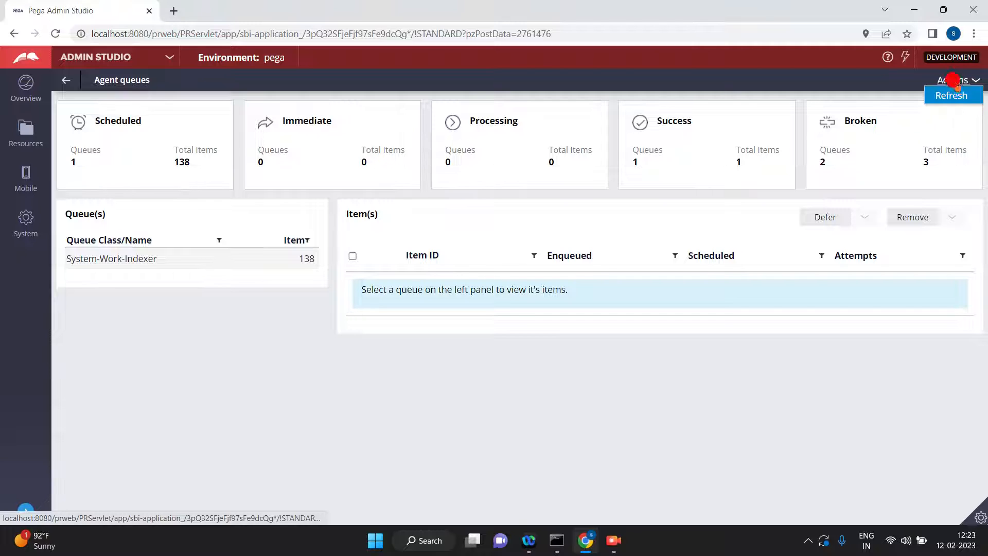
left_click(950, 95)
left_click(944, 151)
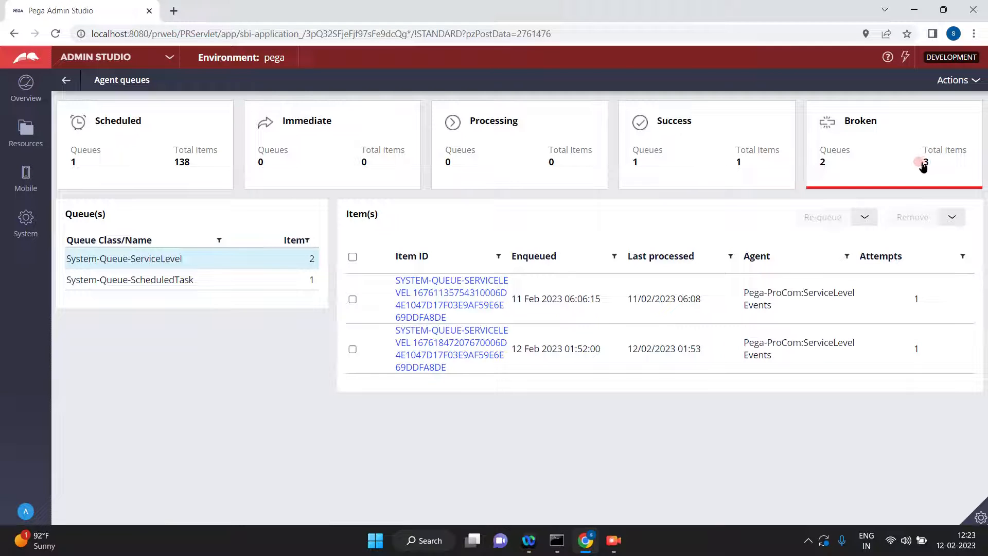
left_click(152, 271)
left_click(148, 264)
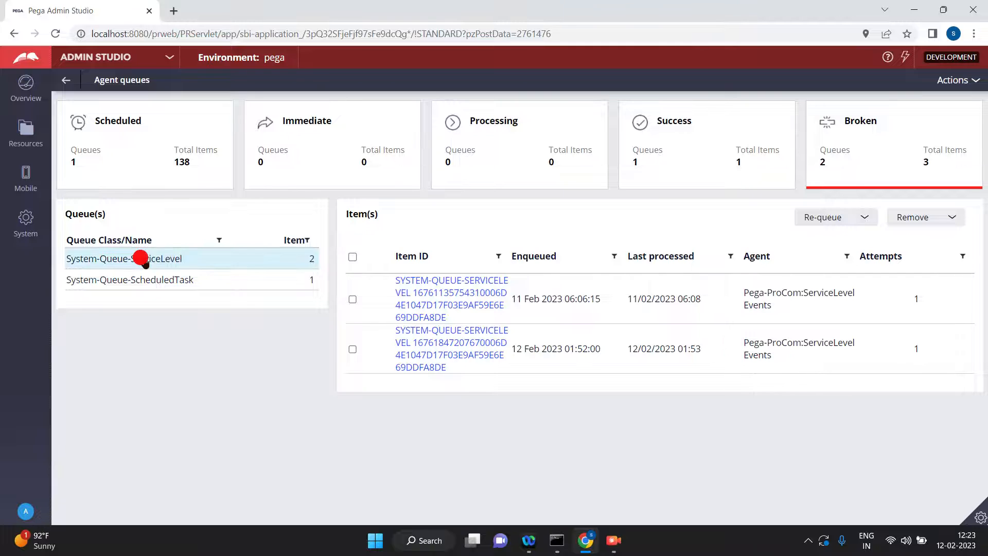
left_click(547, 337)
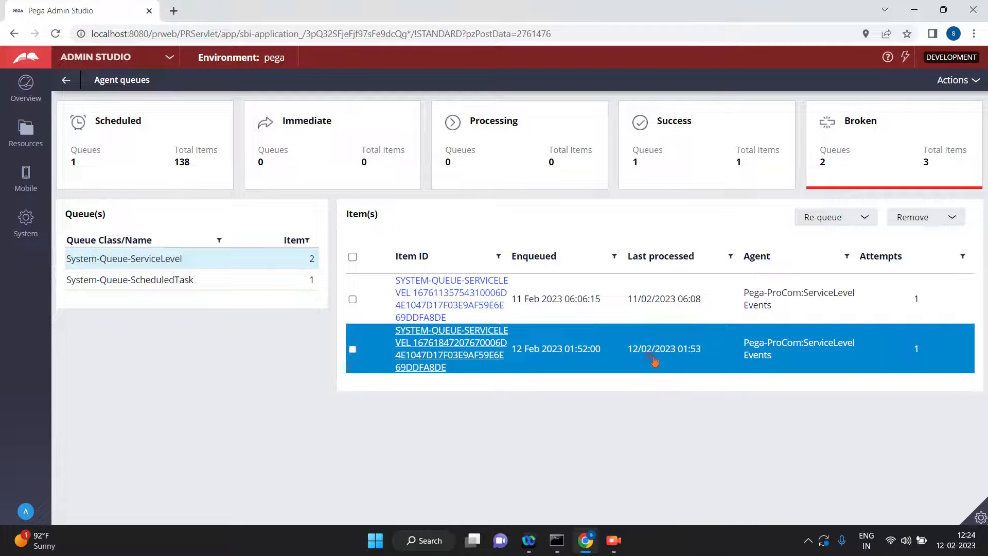
left_click(353, 349)
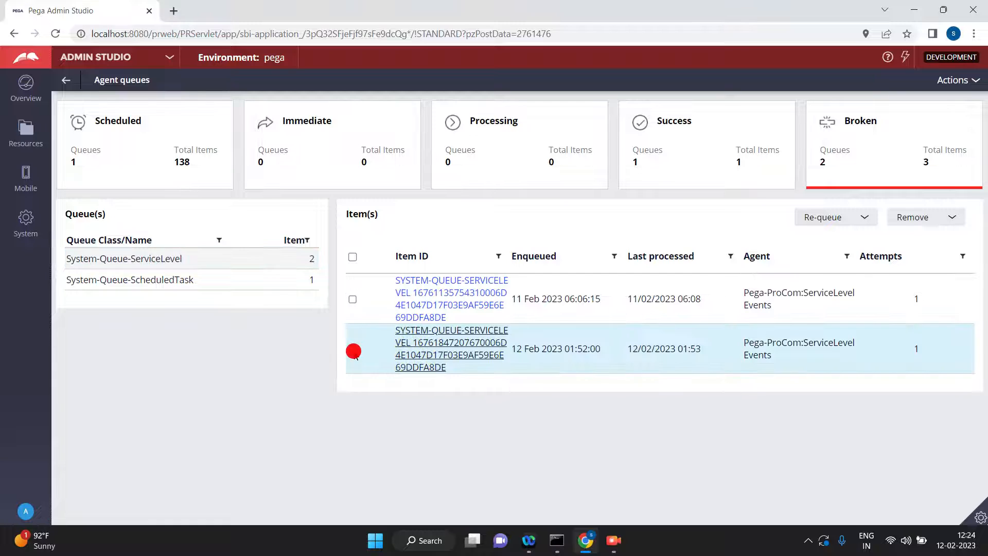
left_click(811, 217)
left_click(905, 220)
Switch to Dev Studio and save and run the Hello case type to create a new case.
left_click(170, 57)
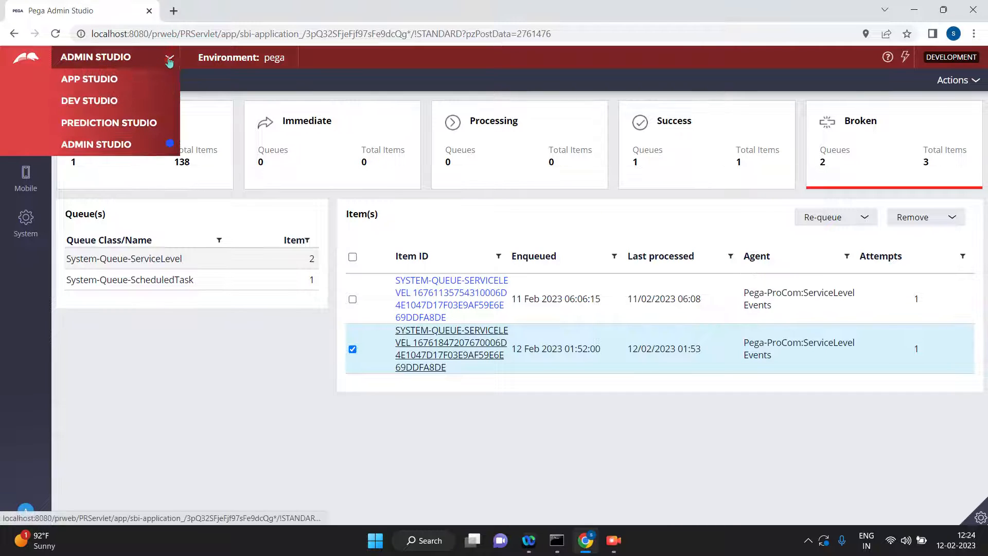
left_click(96, 103)
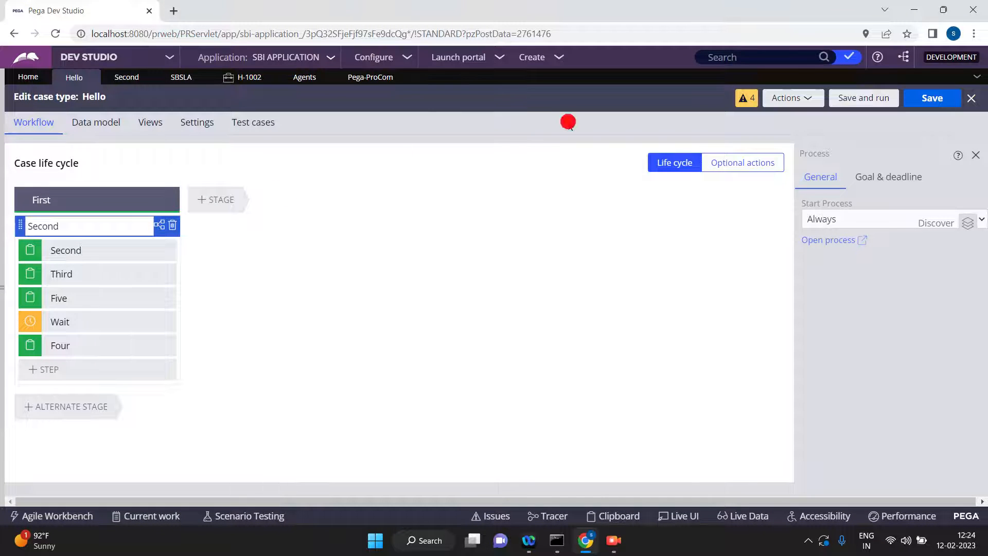
left_click(863, 98)
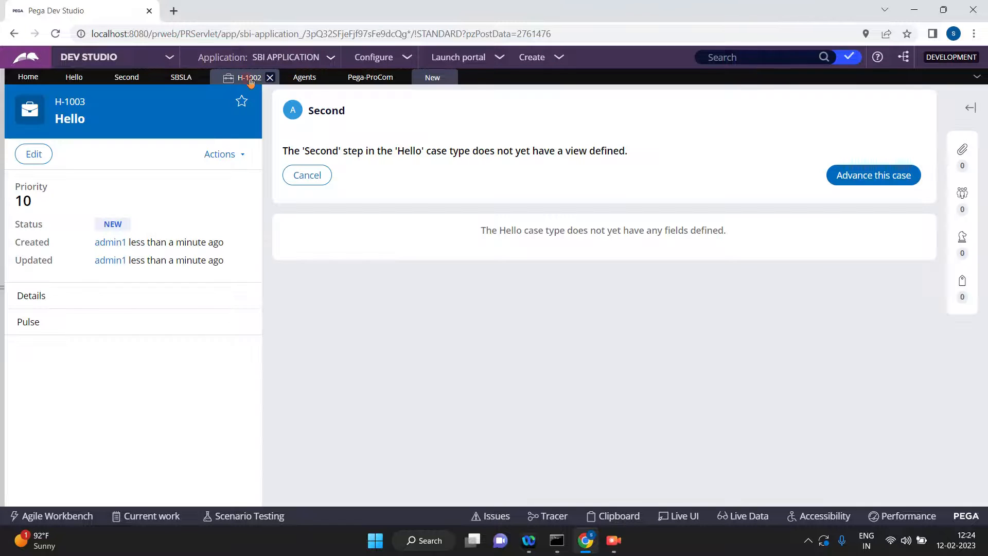
Return to Admin Studio, reload the agent queues from the resources and view the scheduled items.
left_click(169, 58)
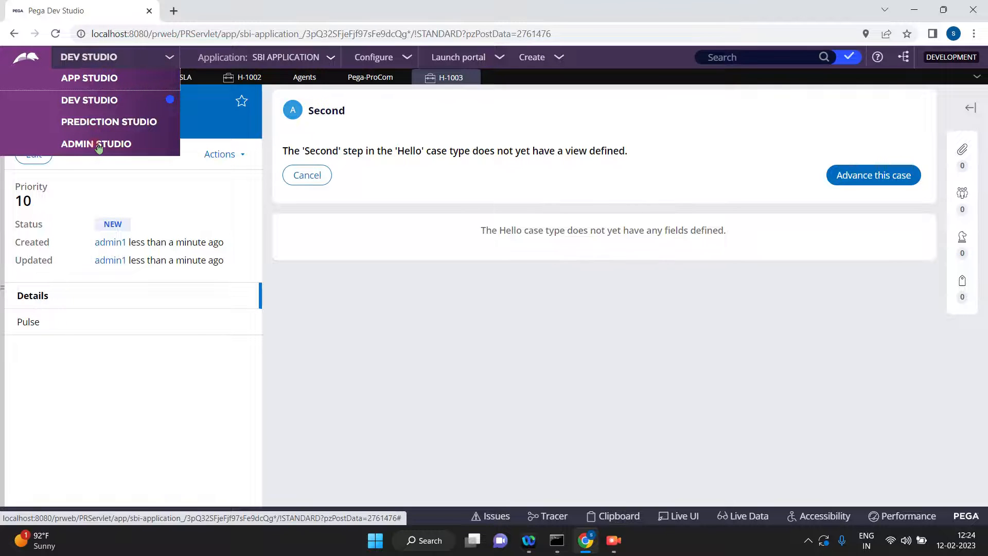
left_click(98, 145)
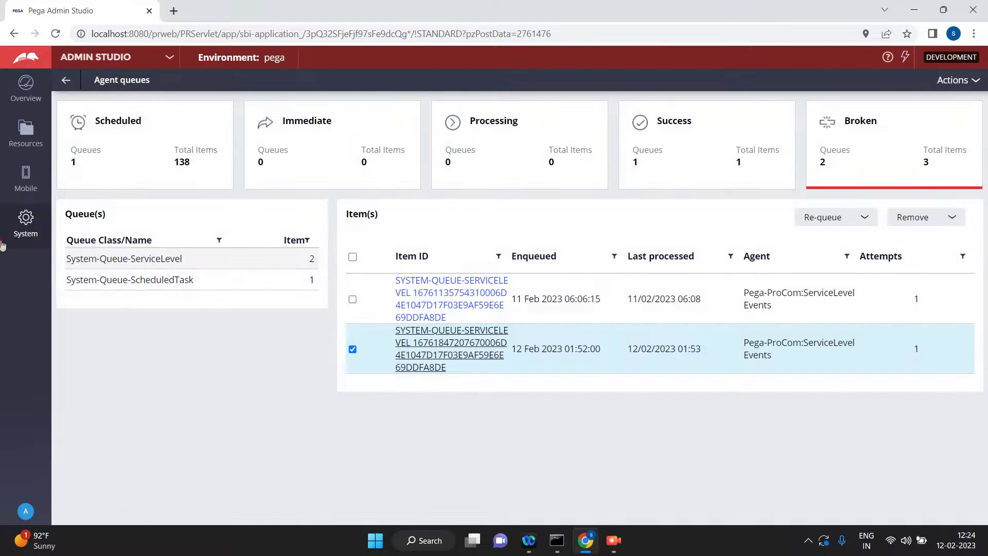
left_click(28, 129)
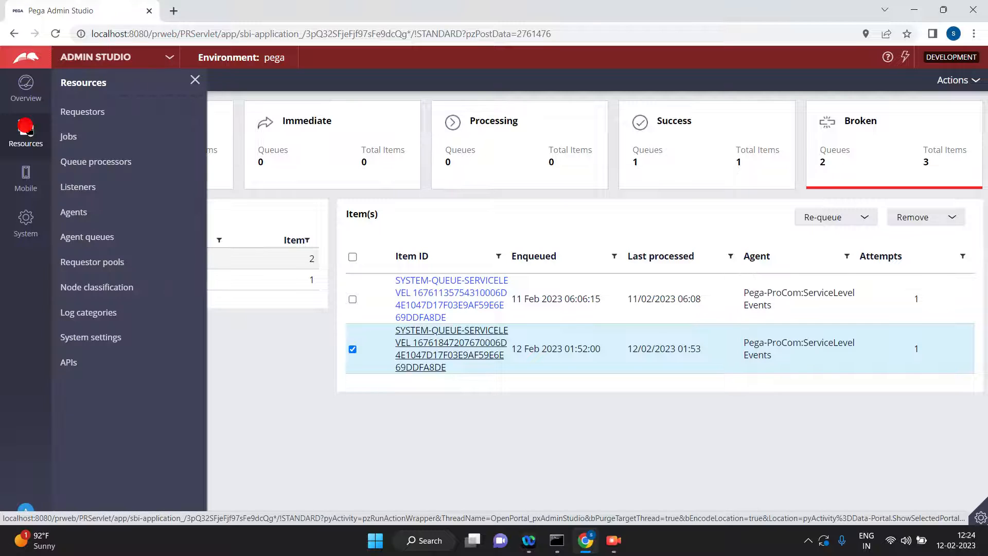
left_click(97, 244)
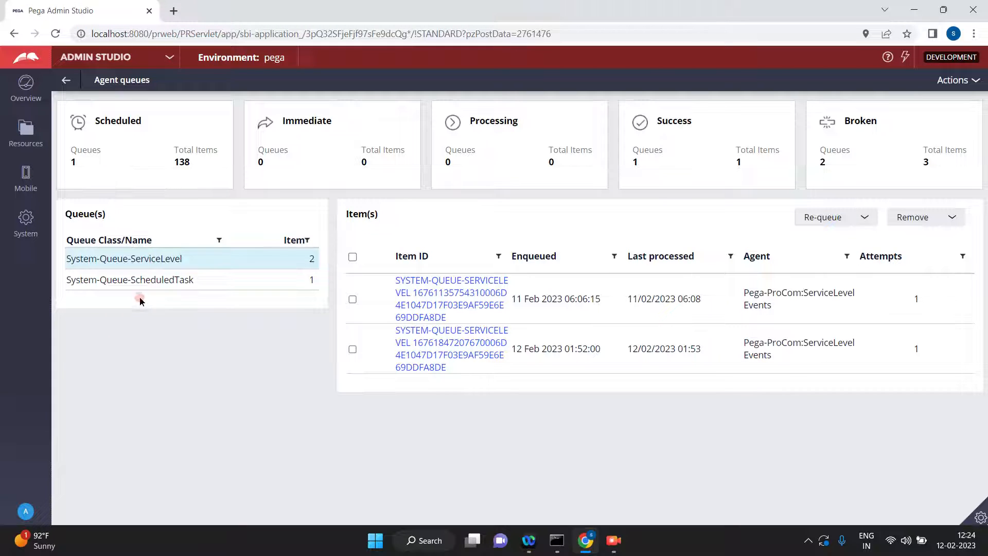
left_click(119, 118)
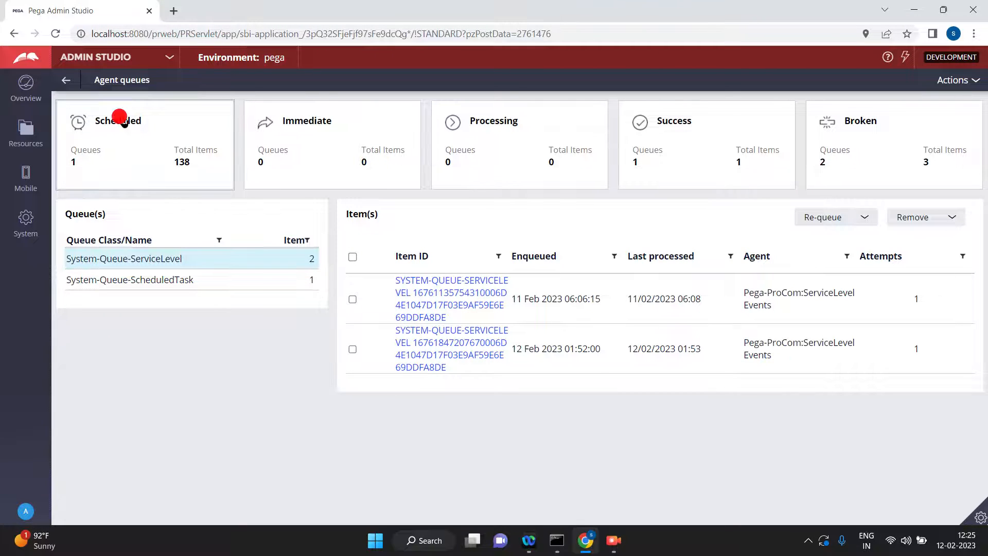
left_click(121, 135)
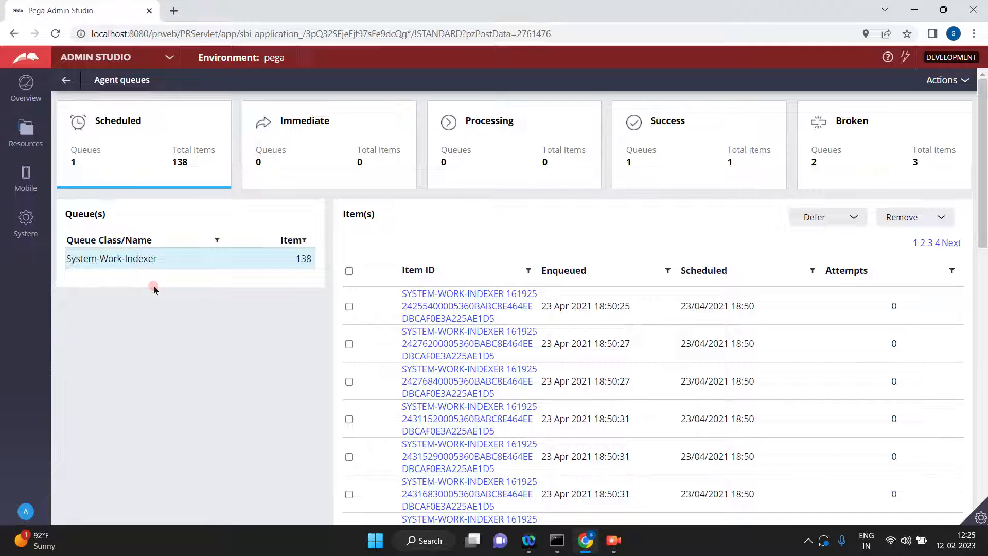
Go back to Dev Studio, start the Tracer and advance case H-1003 past the Second step.
left_click(168, 58)
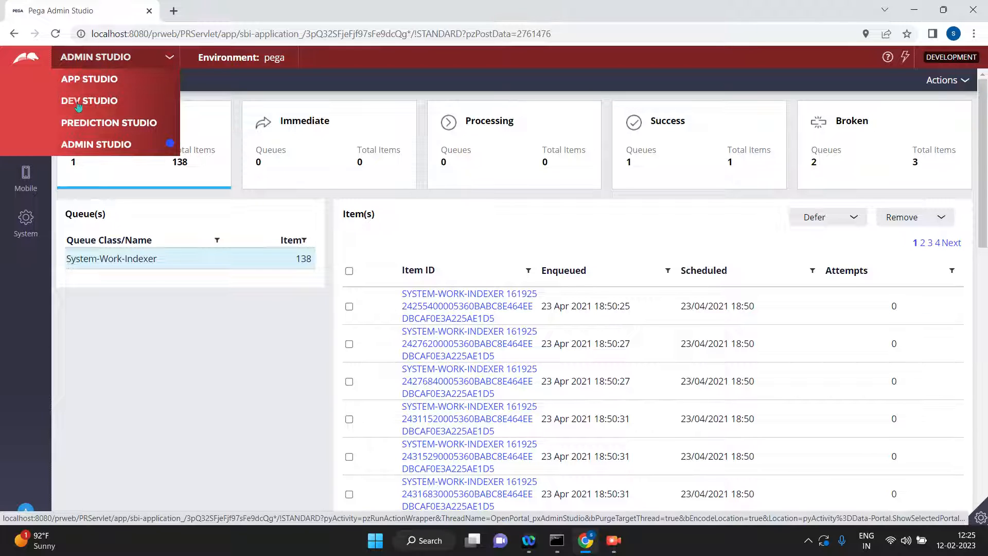
left_click(75, 101)
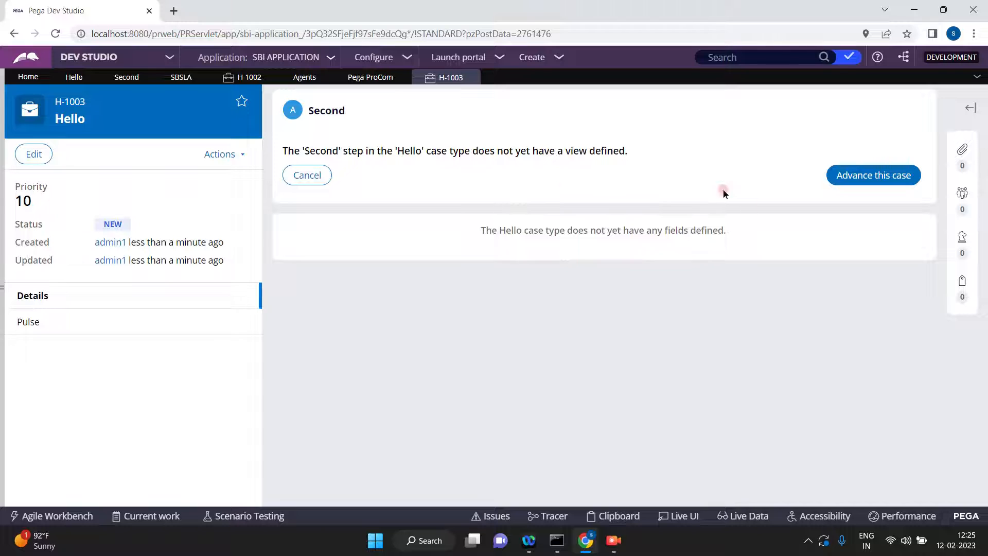
left_click(553, 515)
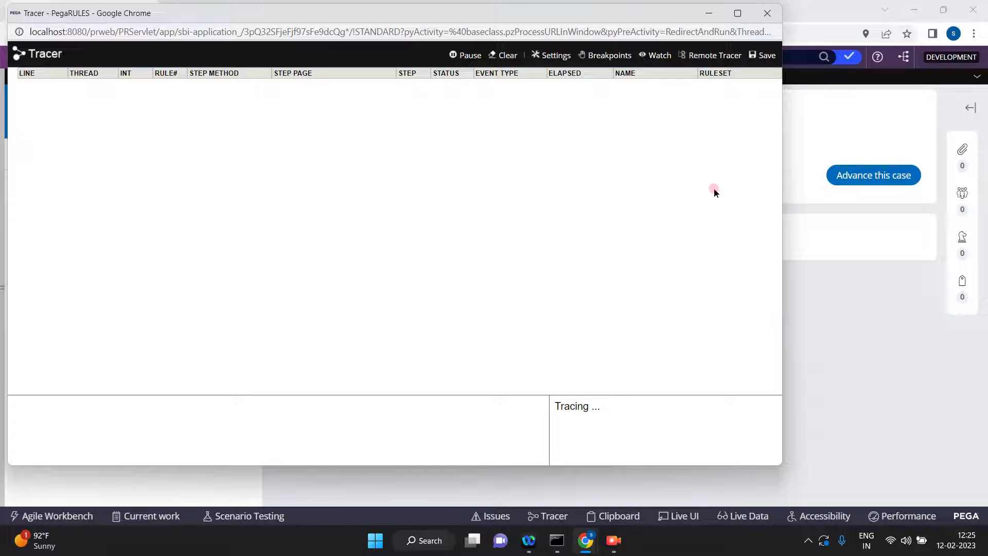
left_click(870, 178)
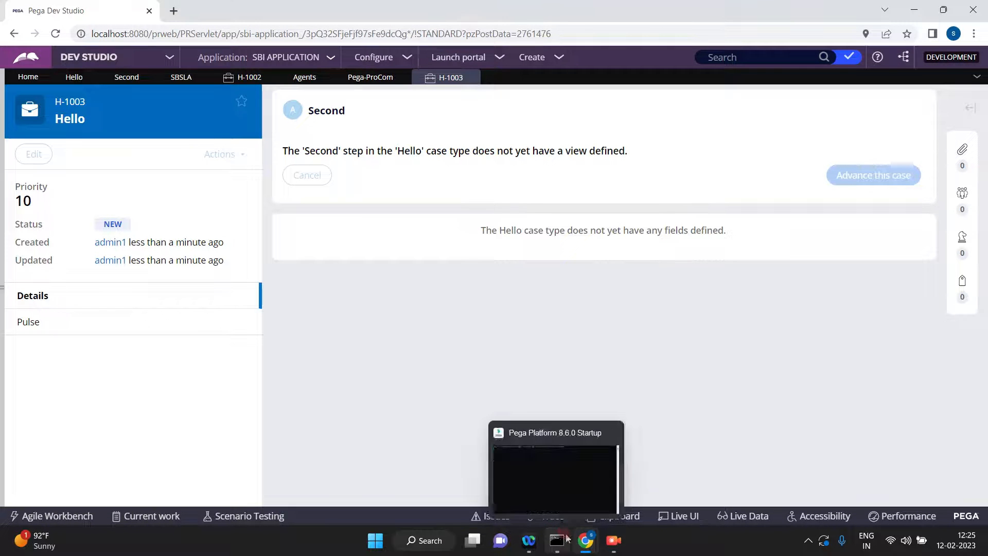
Examine the events traced for the case in a maximized Tracer window, then pause tracing and return to the case.
mouse_move(590, 545)
left_click(662, 474)
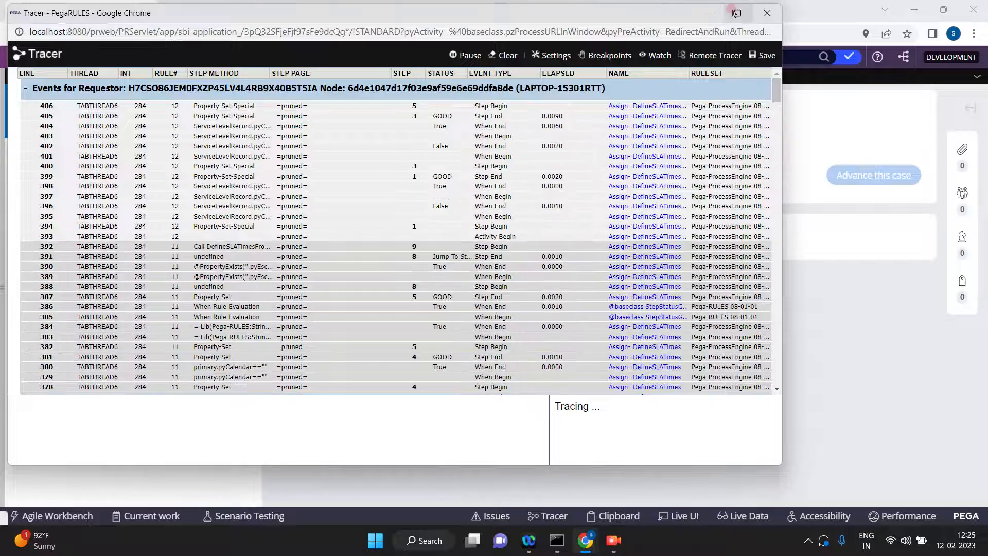
left_click(740, 13)
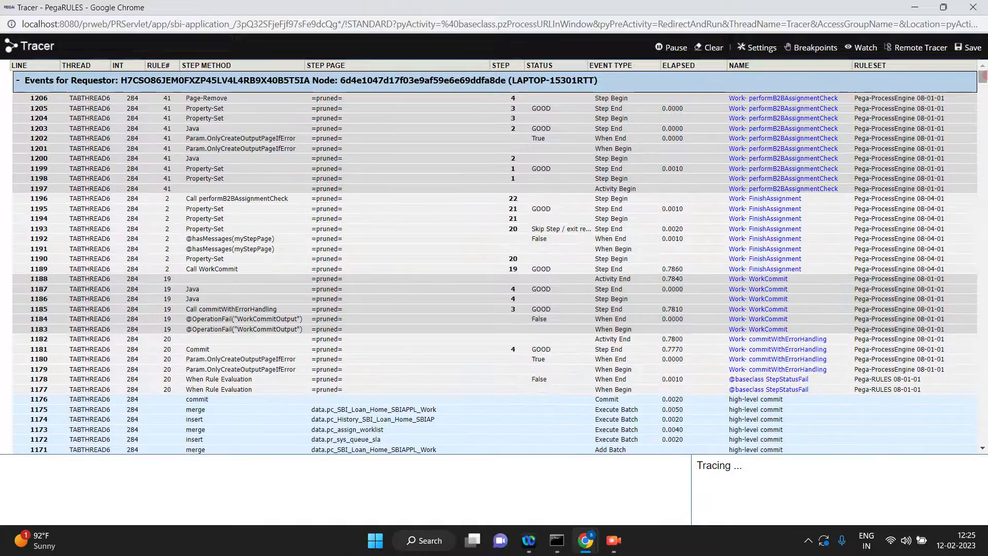
left_click_drag(984, 76, 984, 382)
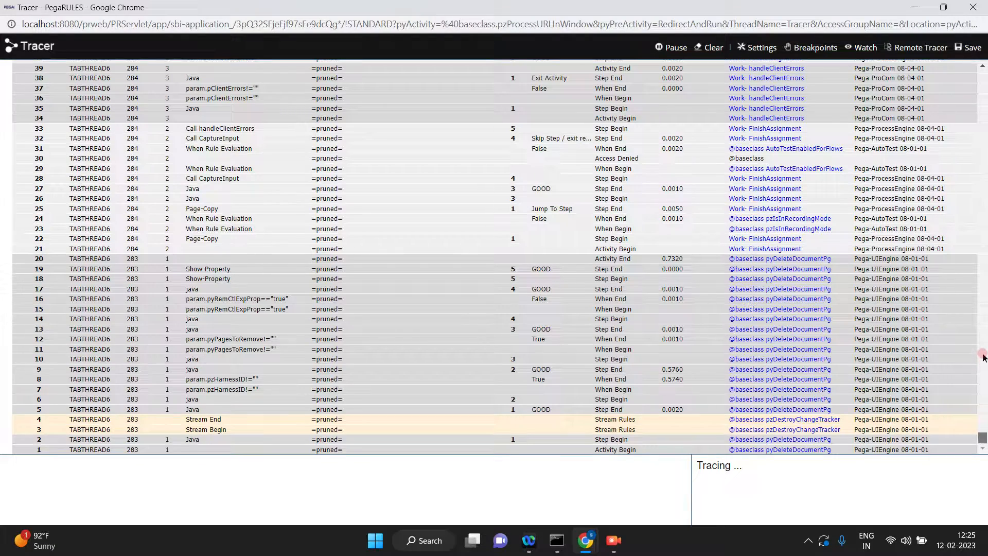
left_click_drag(984, 423, 981, 332)
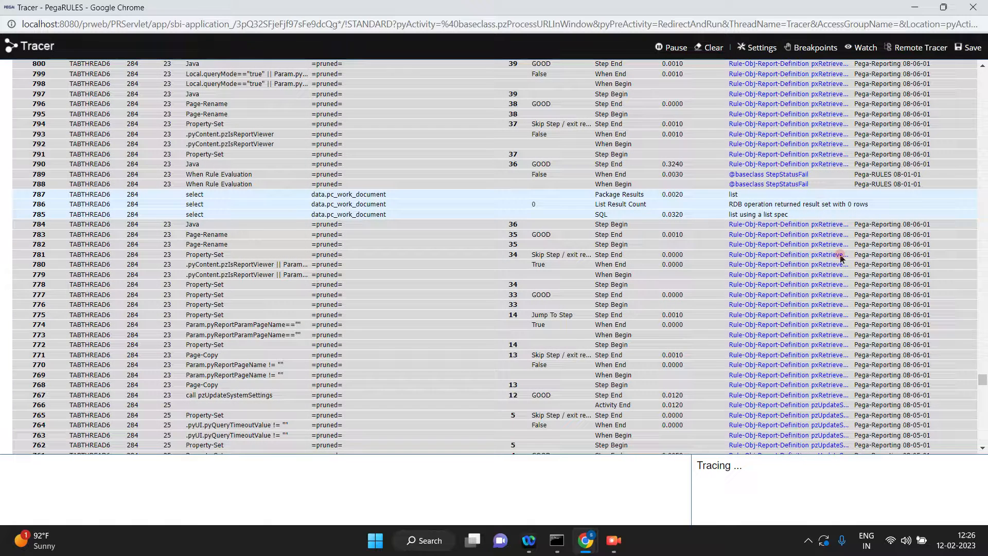
left_click_drag(980, 381, 983, 325)
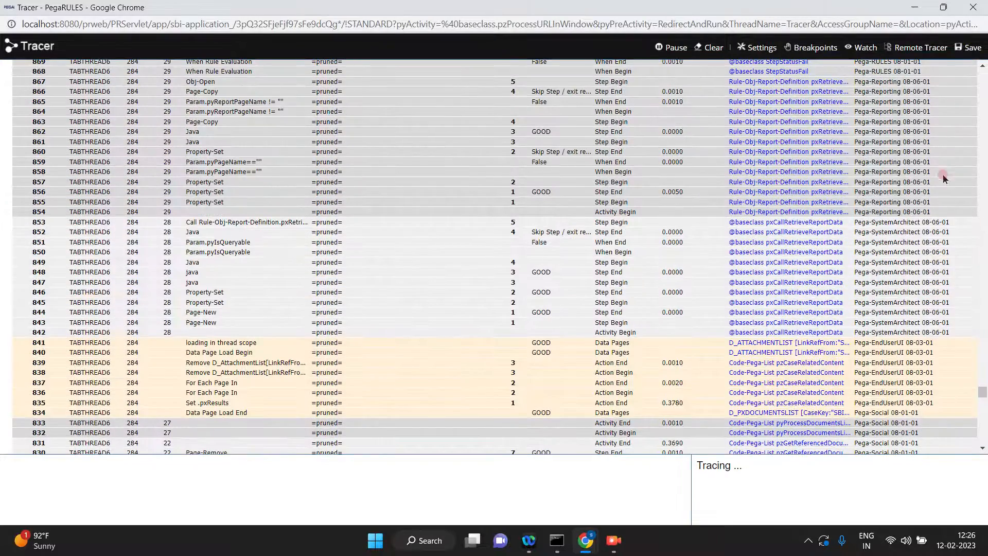
left_click(671, 47)
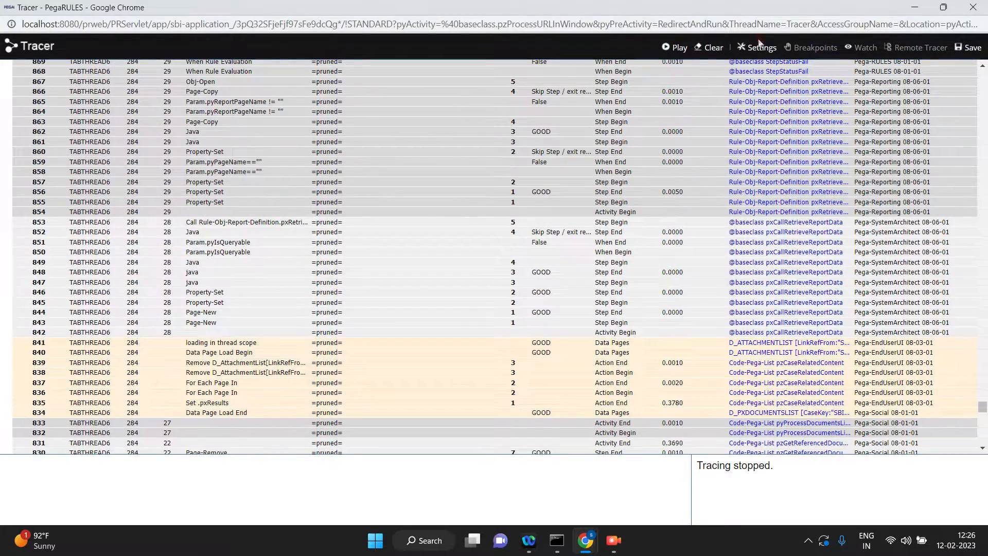
left_click(905, 8)
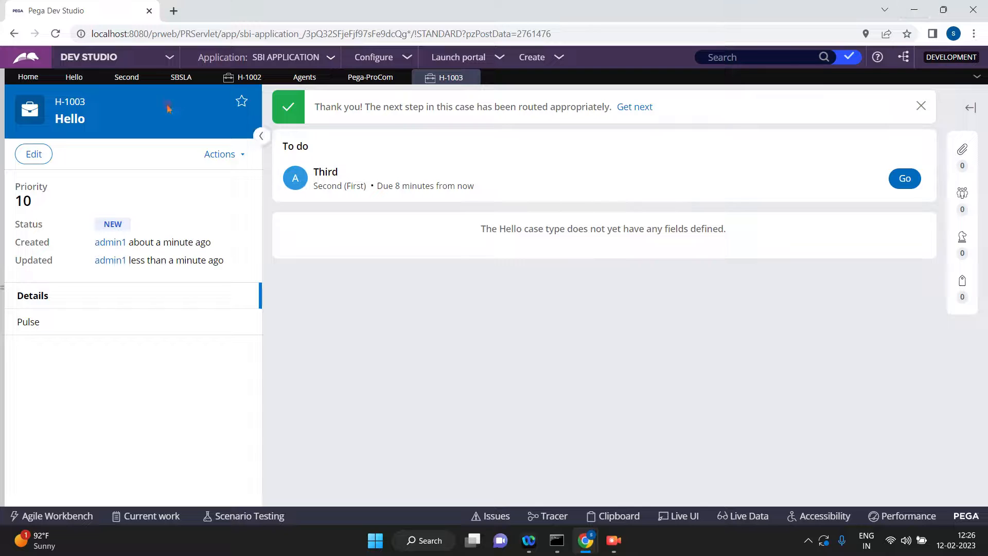
Search the rules for AddAssign.
left_click(722, 57)
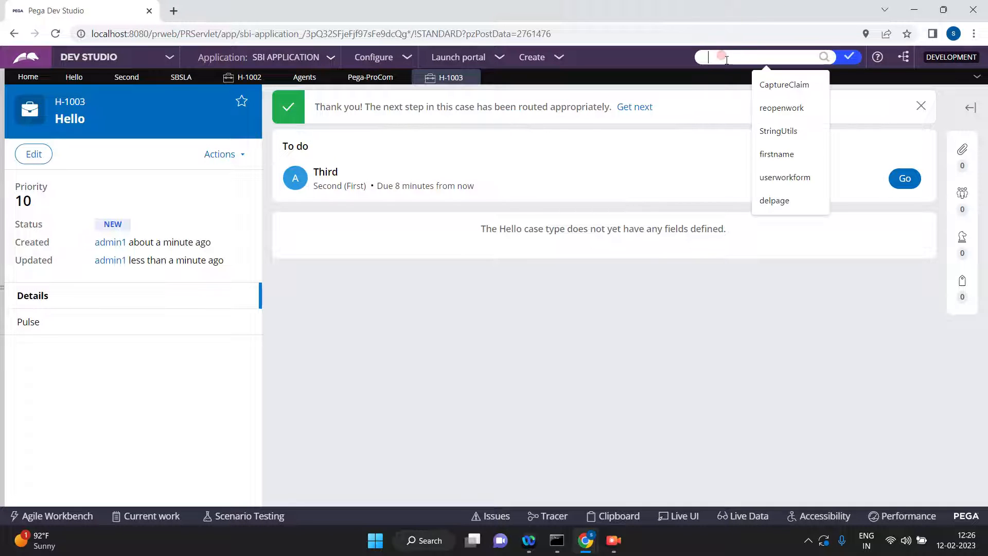
type("Add")
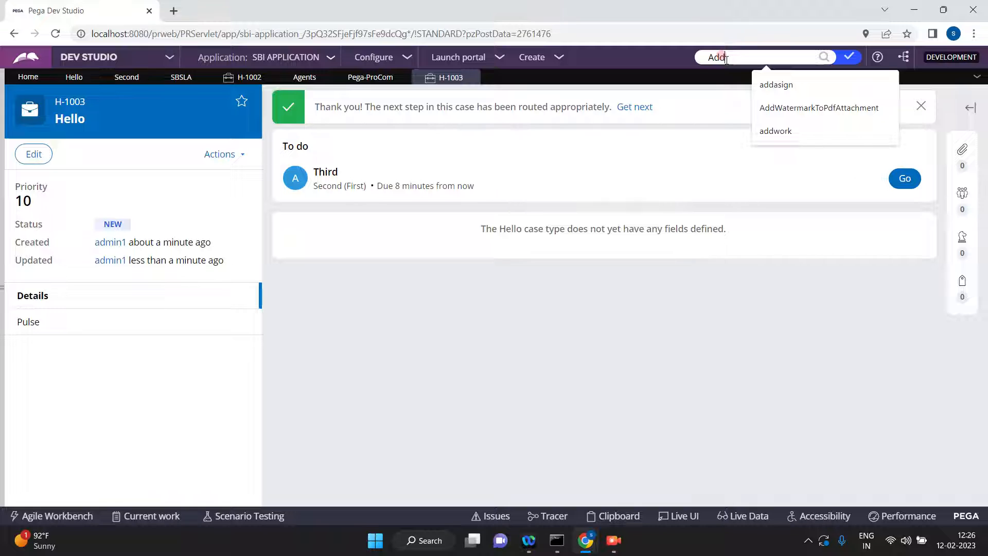
type("Assig")
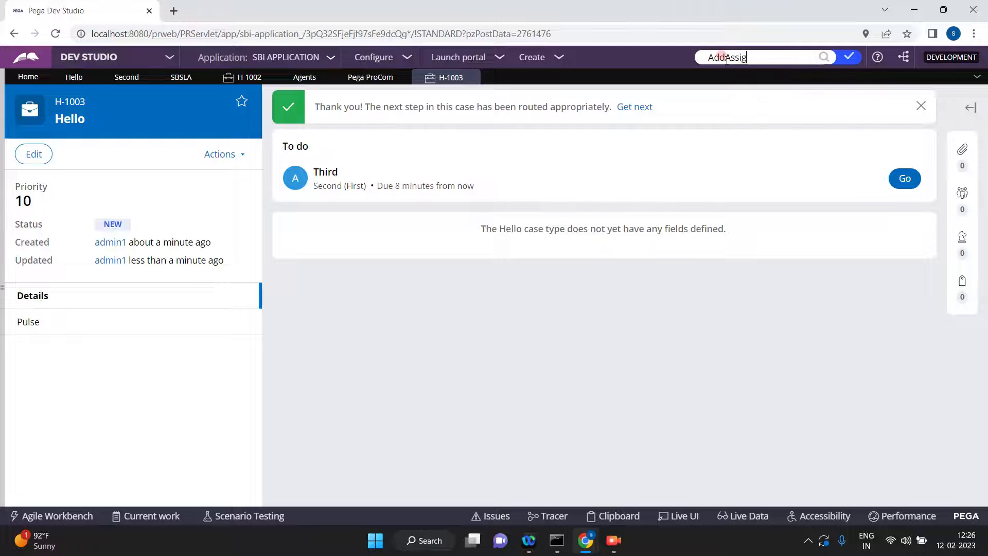
type("n")
key("Return")
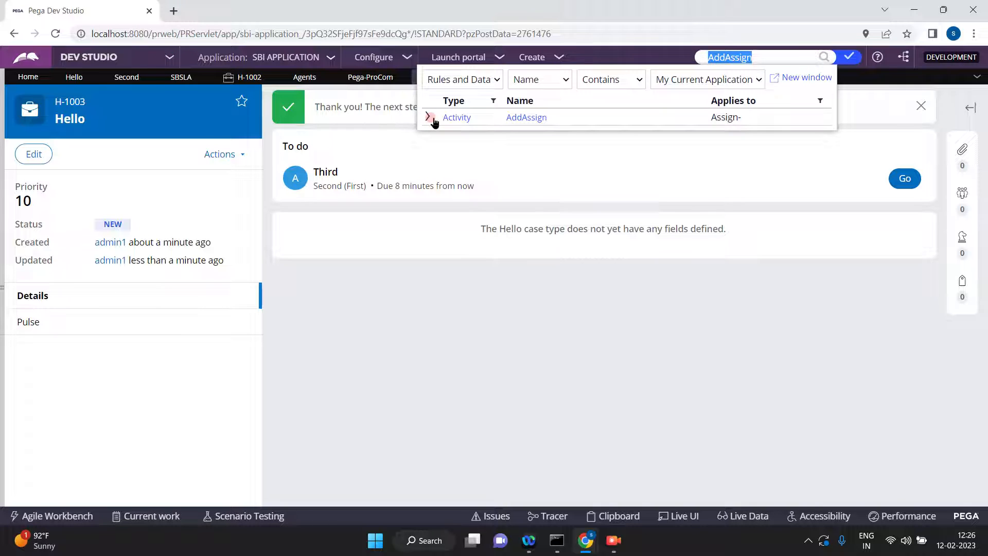
Expand the ruleset versions of the AddAssign activity, try to open the Pega-ProCom:08-01-01 version and close its tab.
left_click(430, 119)
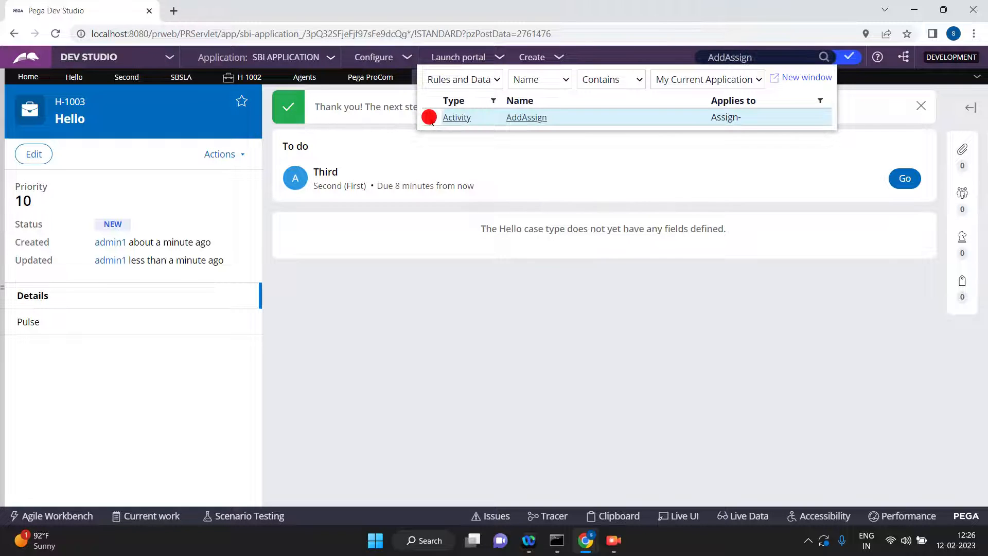
left_click(431, 120)
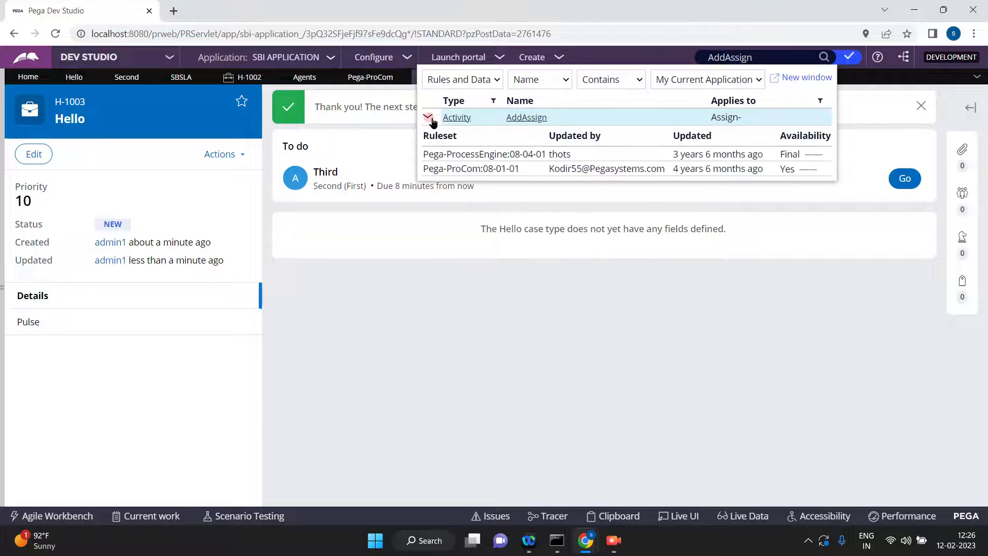
left_click(484, 162)
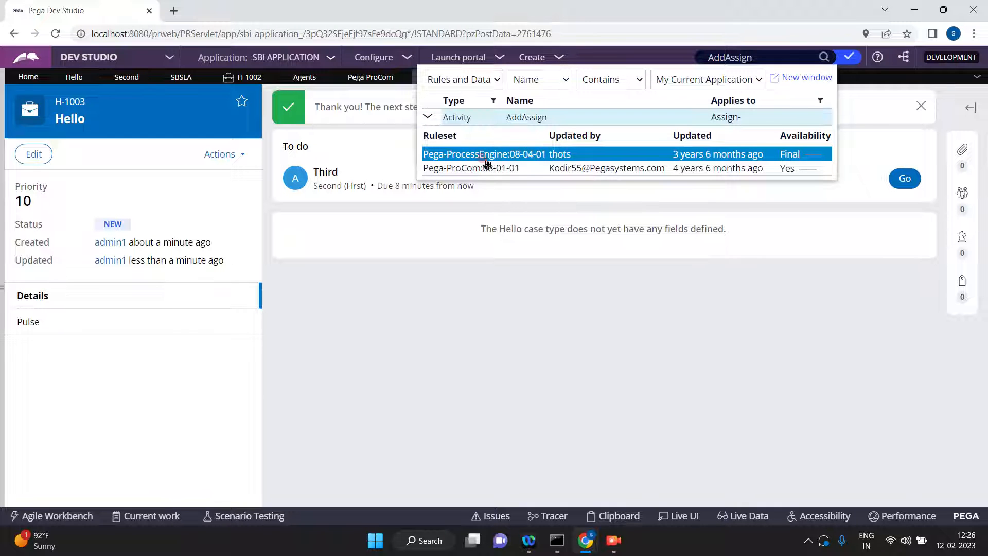
left_click(472, 169)
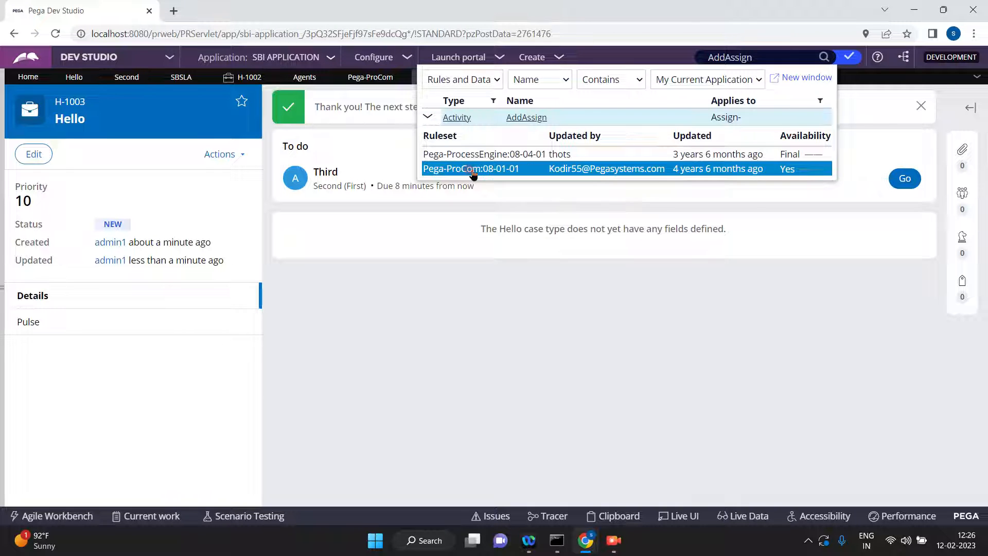
left_click(473, 170)
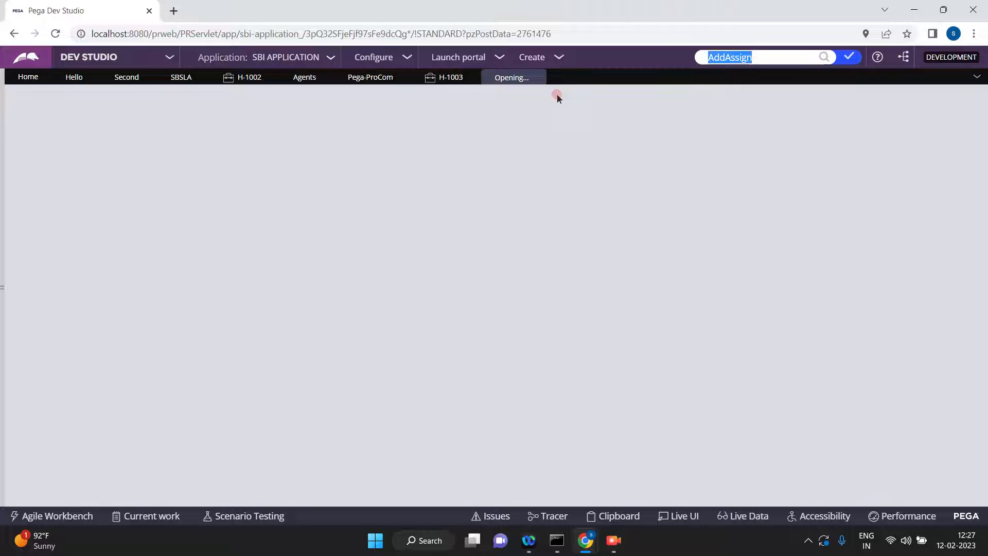
left_click(535, 78)
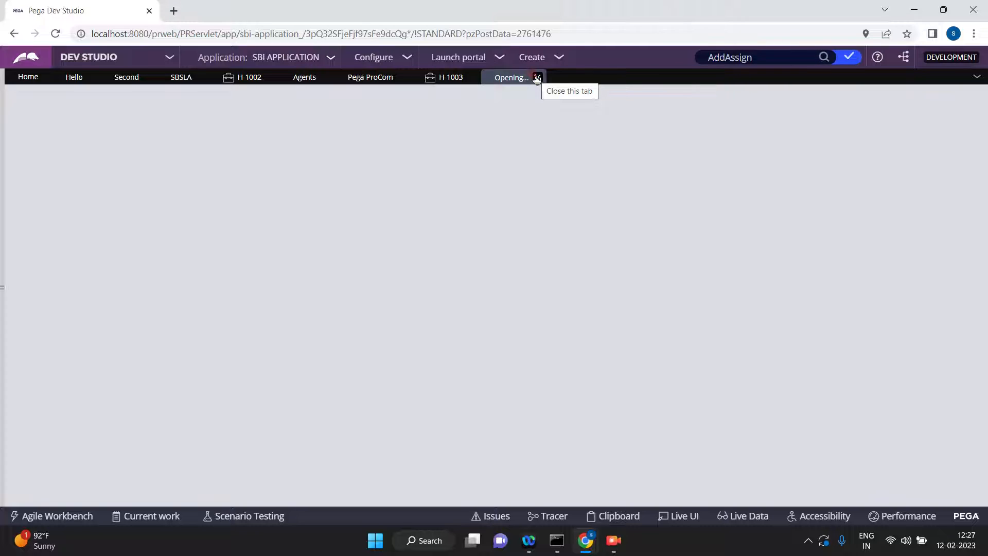
Inspect the When condition on the Page-New step of the AddAssign activity, then dismiss it without submitting.
left_click(536, 78)
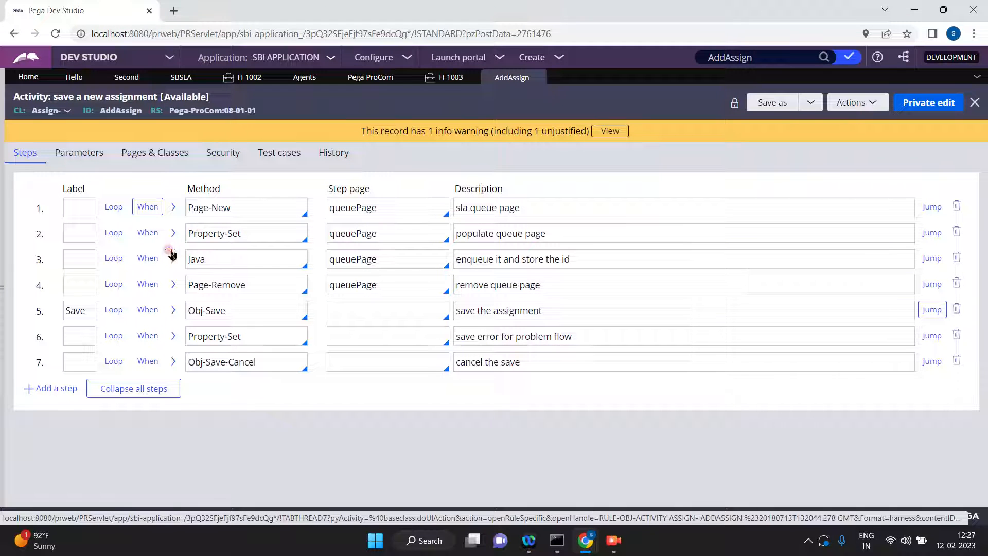
left_click(148, 206)
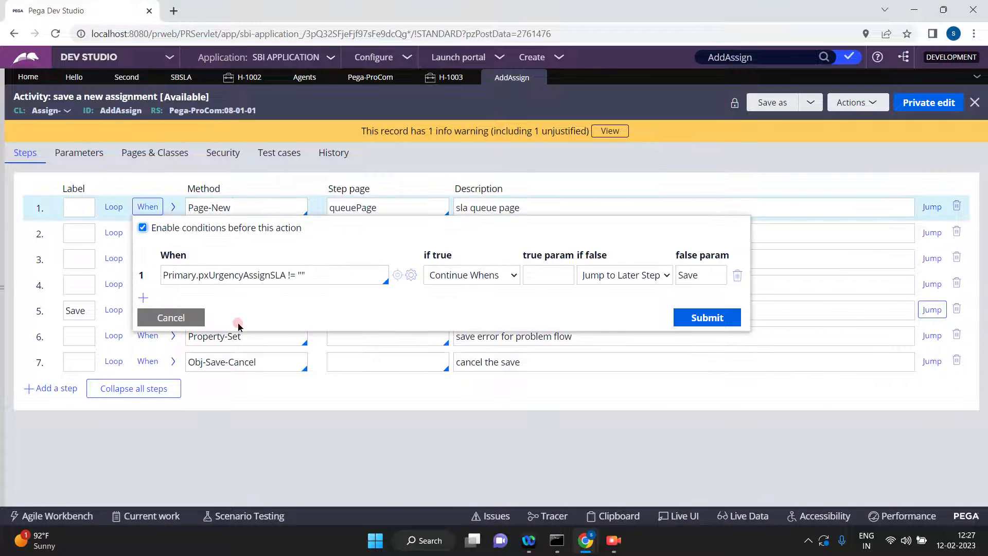
left_click(180, 317)
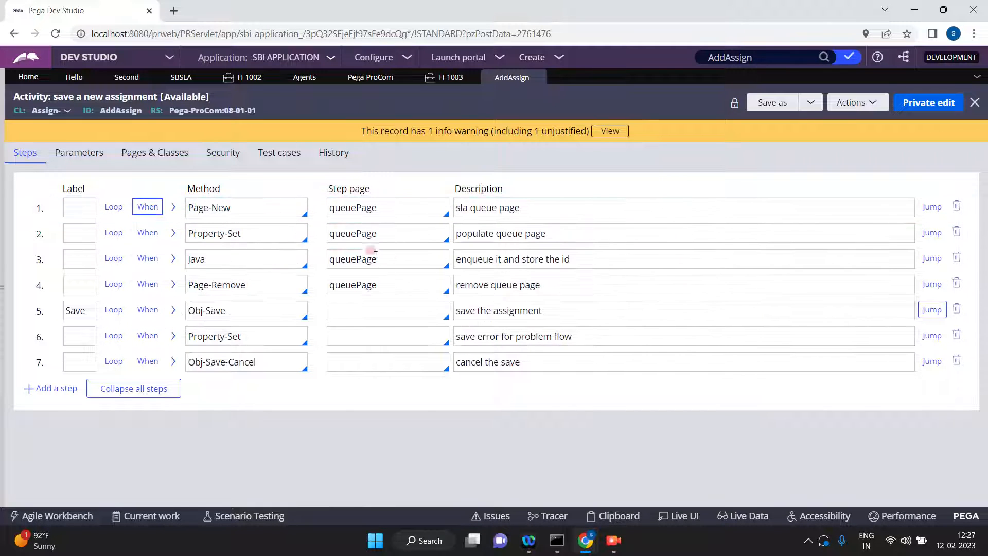
Reveal the collapsed explorer area and log off from Dev Studio.
left_click(2, 286)
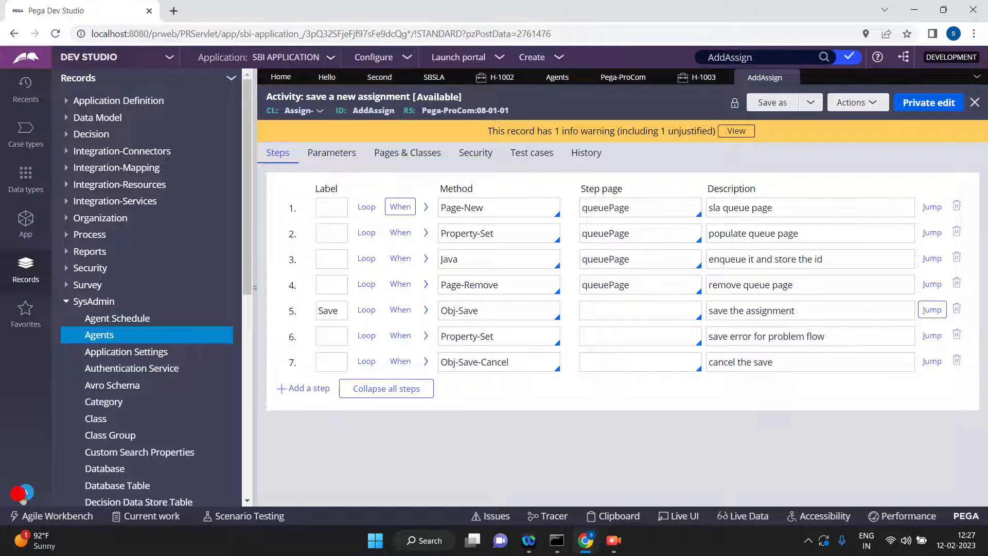
left_click(24, 494)
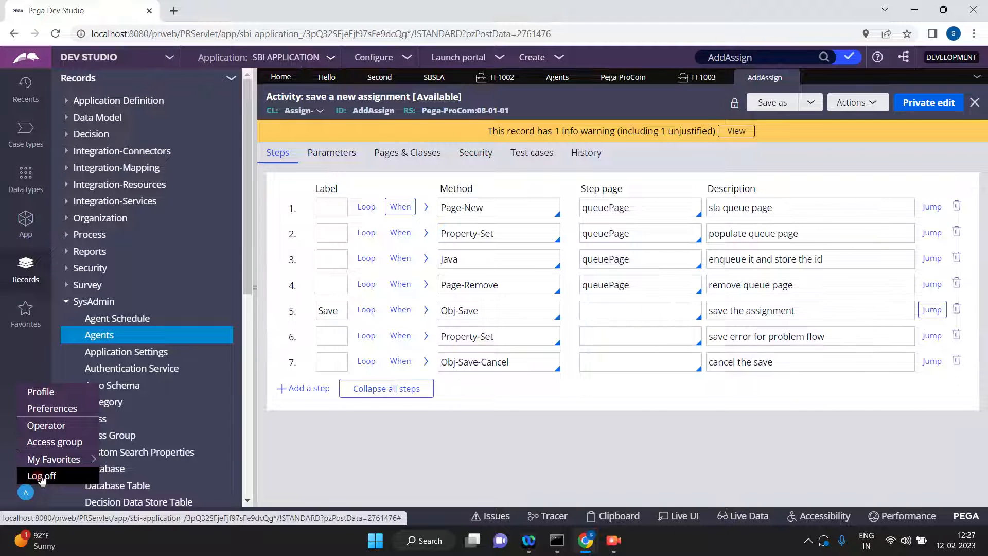
left_click(42, 476)
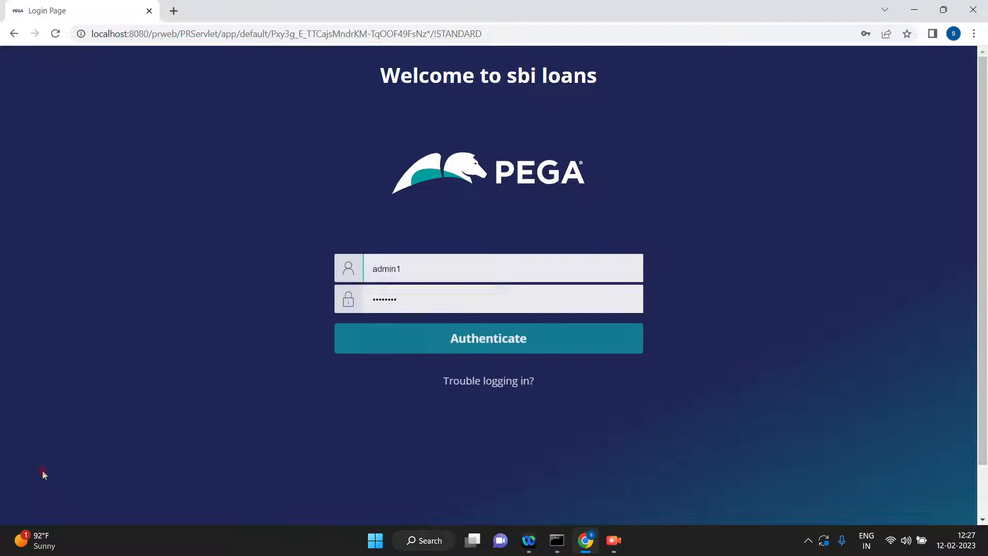
Log in as admin11, filling in the username and password from the saved credentials.
left_click(444, 267)
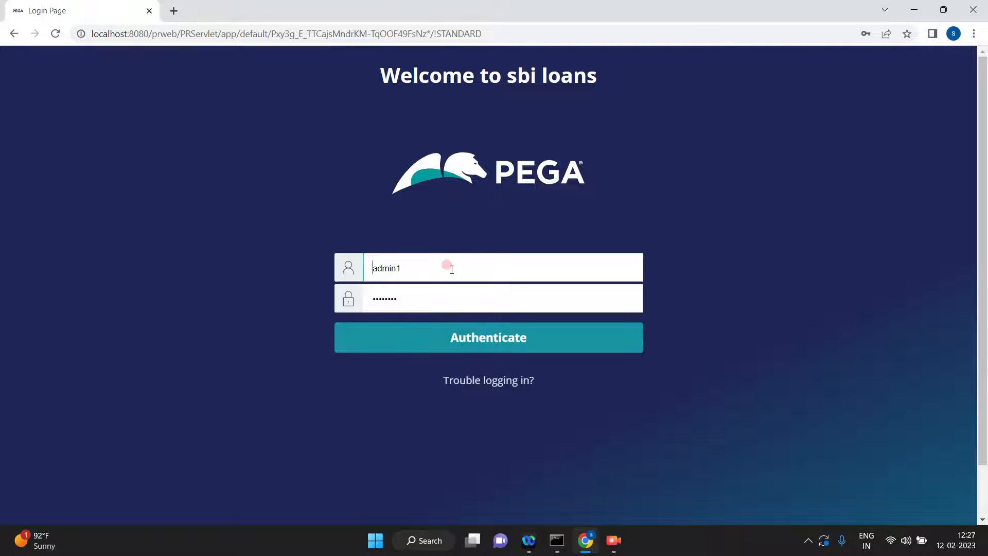
left_click(446, 268)
type("1")
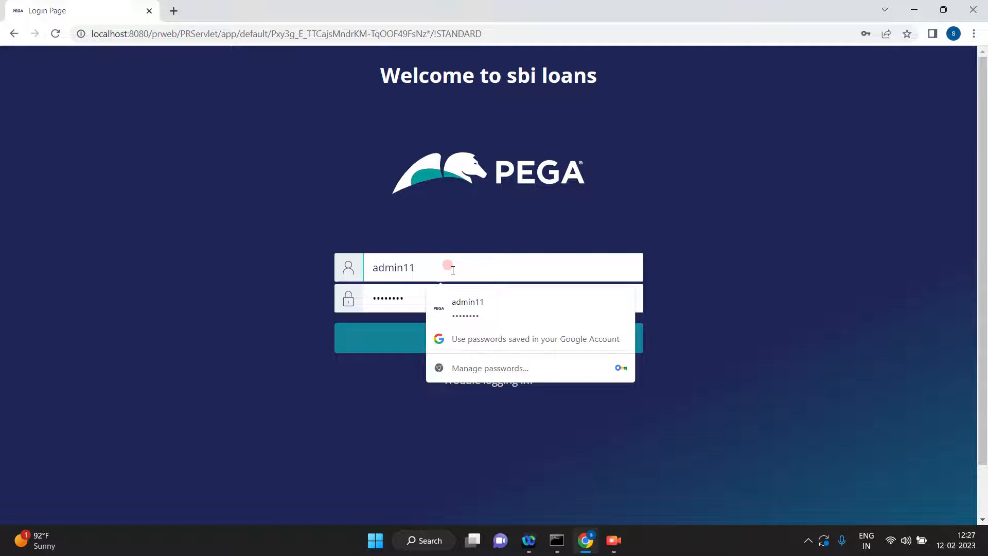
left_click(457, 307)
left_click(430, 336)
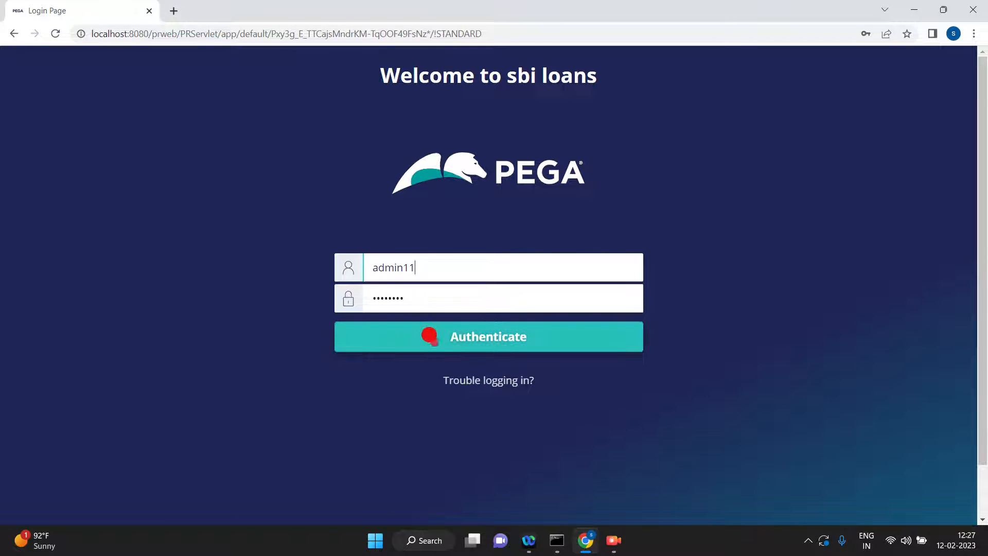
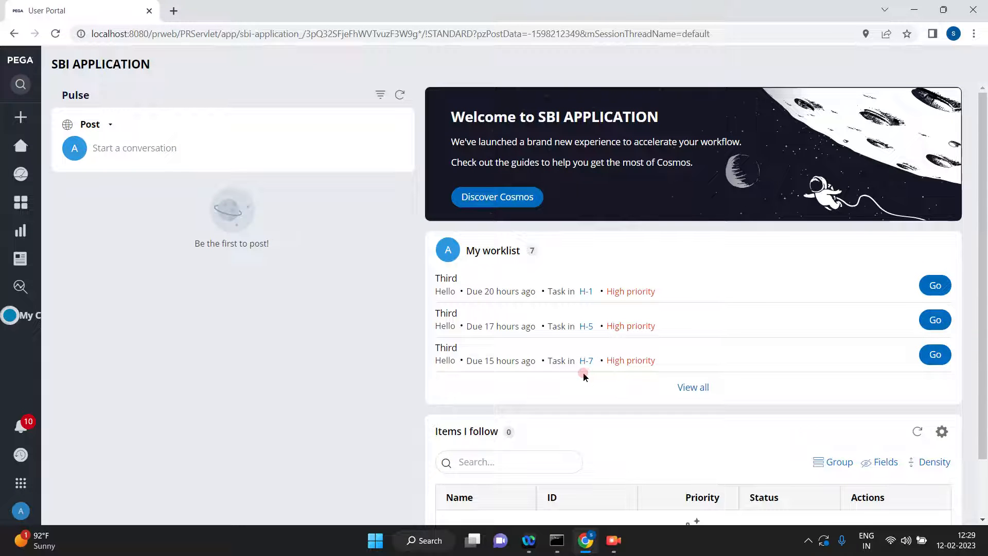
Expand the worklist to show all assignments and log off from the user portal.
left_click(694, 389)
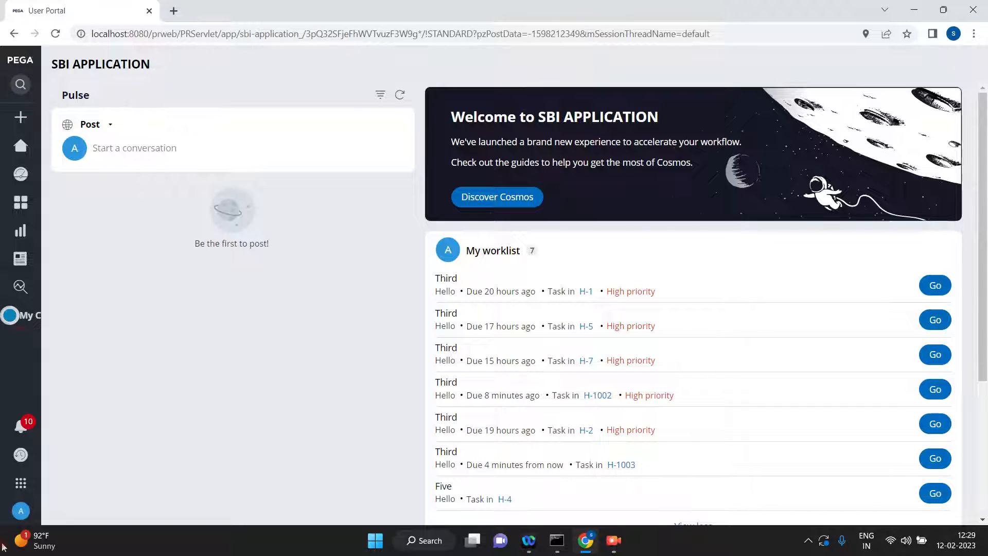
left_click(21, 512)
left_click(35, 494)
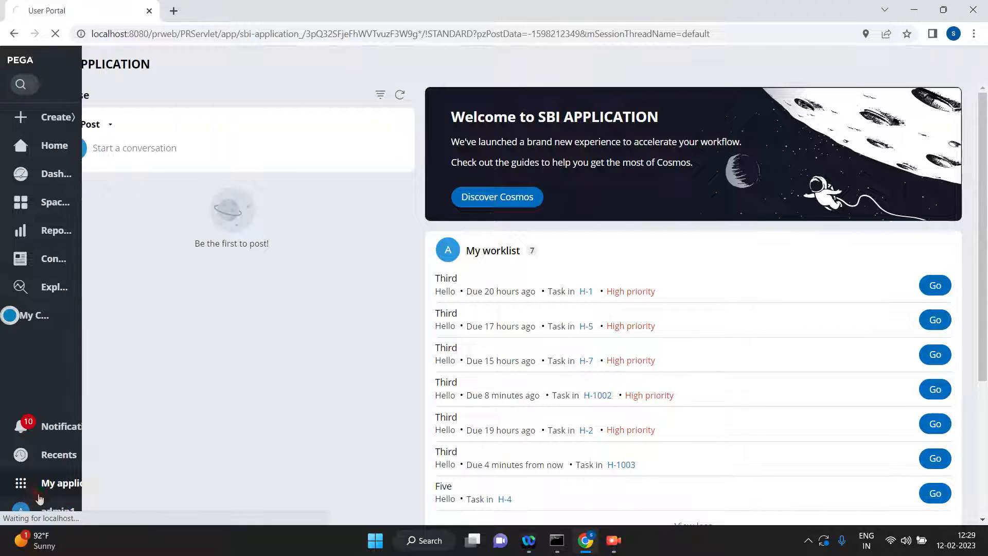
Log in as admin1, filling in the username and password from the saved credentials.
left_click(445, 258)
key("BackSpace")
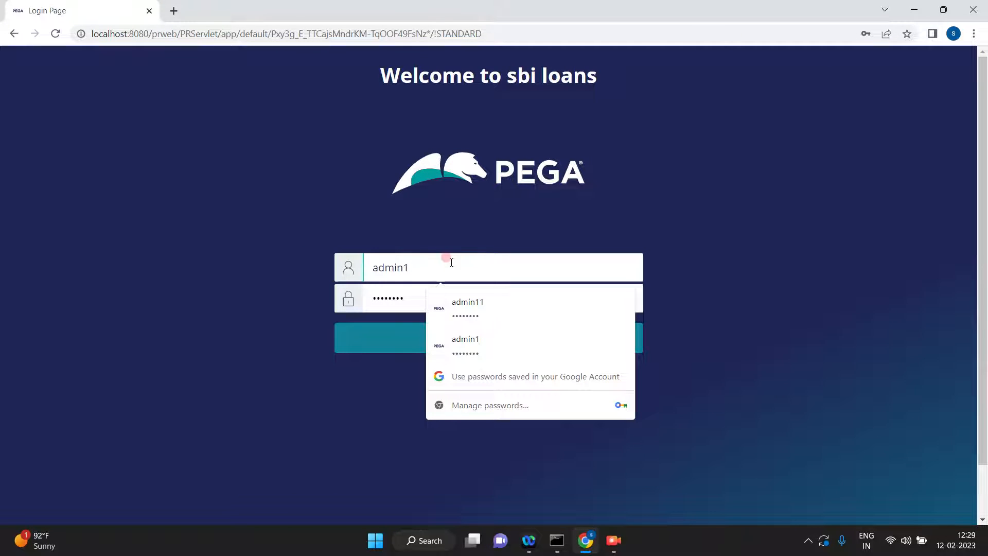
left_click(459, 343)
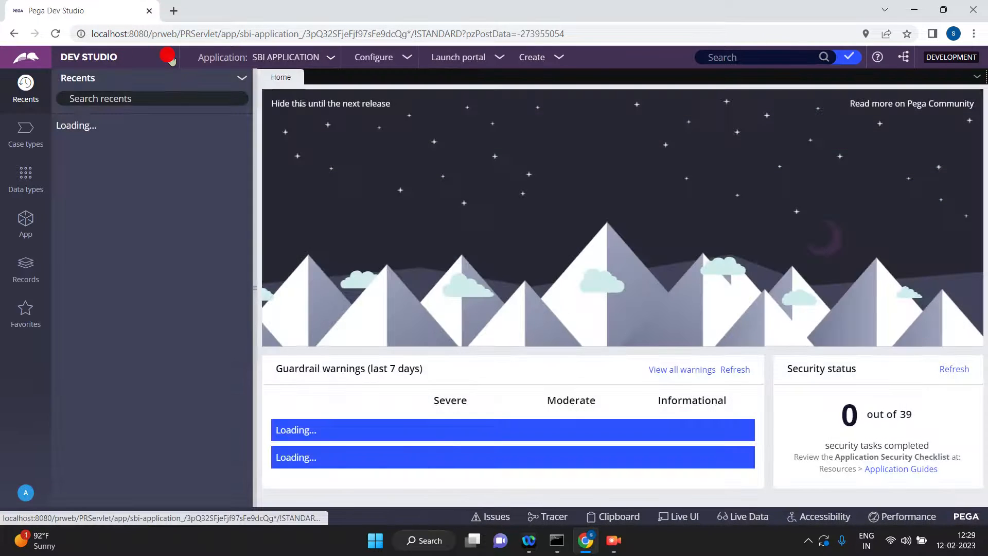
Switch from Dev Studio to Admin Studio and open the Agent queues resource.
left_click(171, 59)
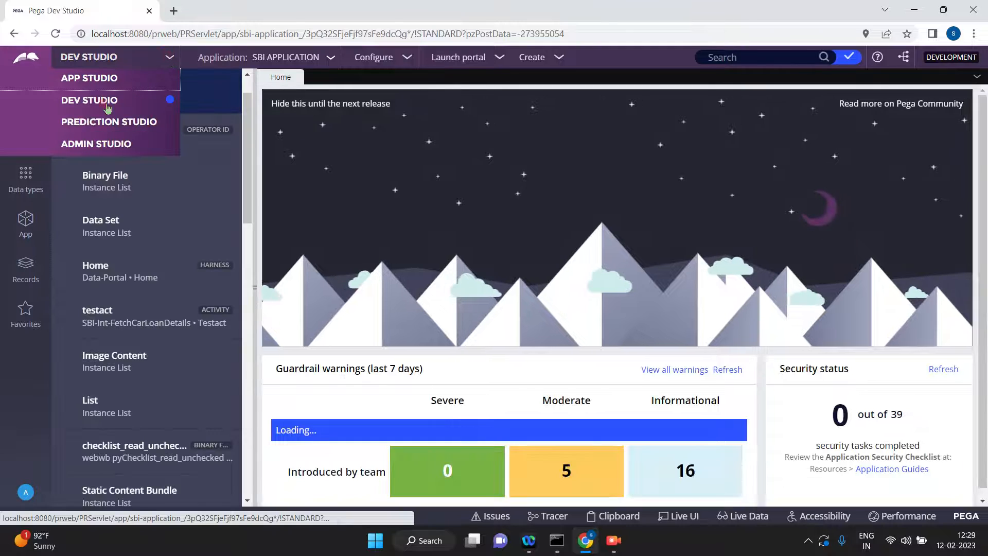
left_click(94, 128)
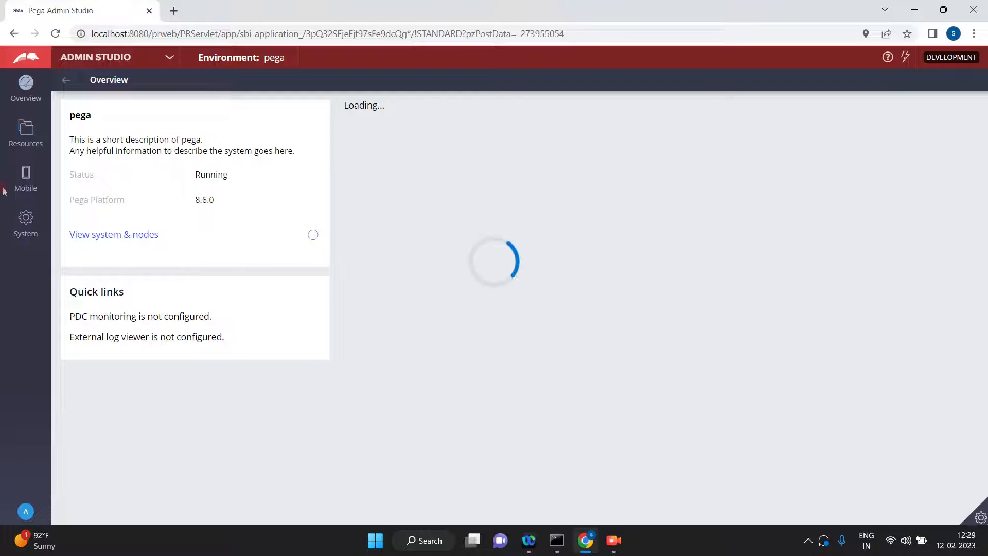
left_click(26, 138)
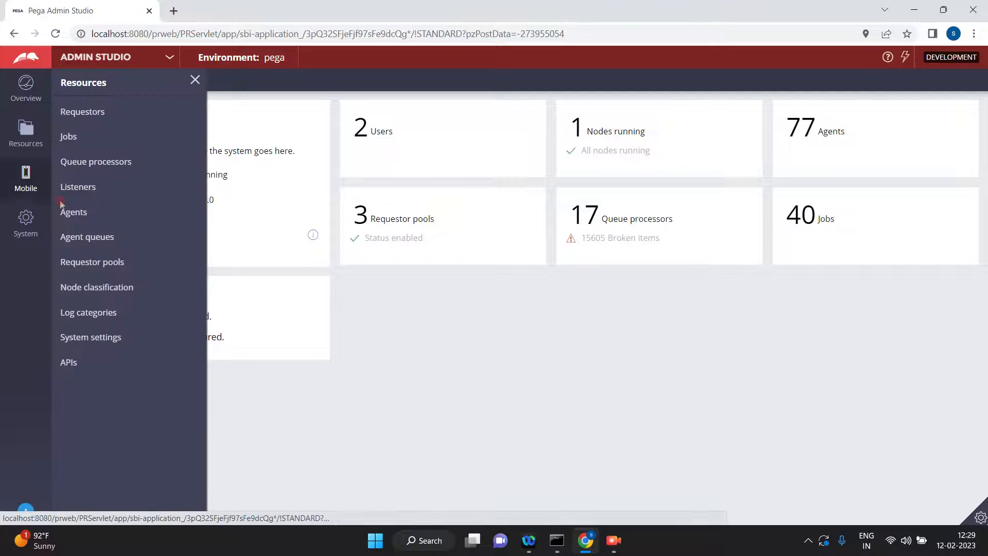
left_click(75, 239)
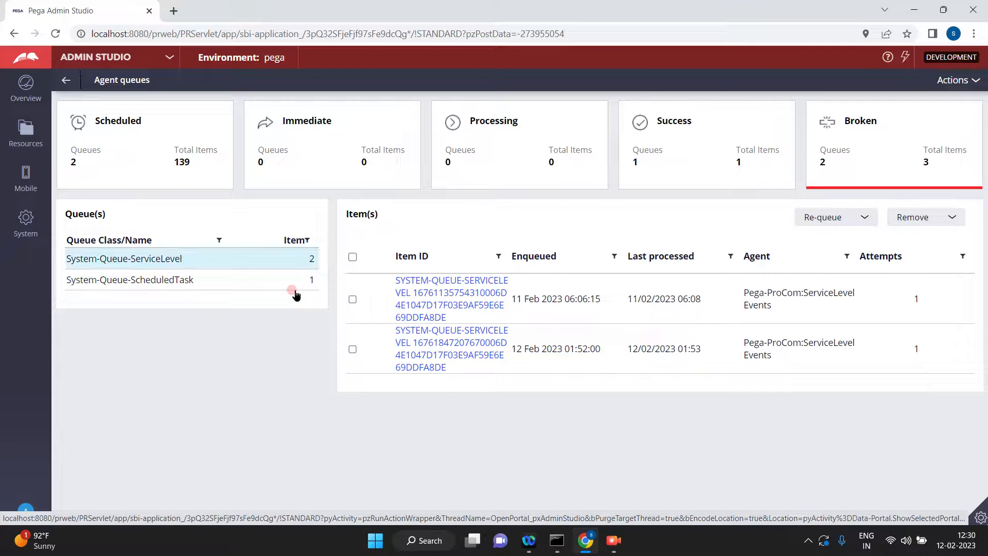
Display the scheduled items of the System-Queue-ServiceLevel queue.
left_click(222, 260)
left_click(109, 135)
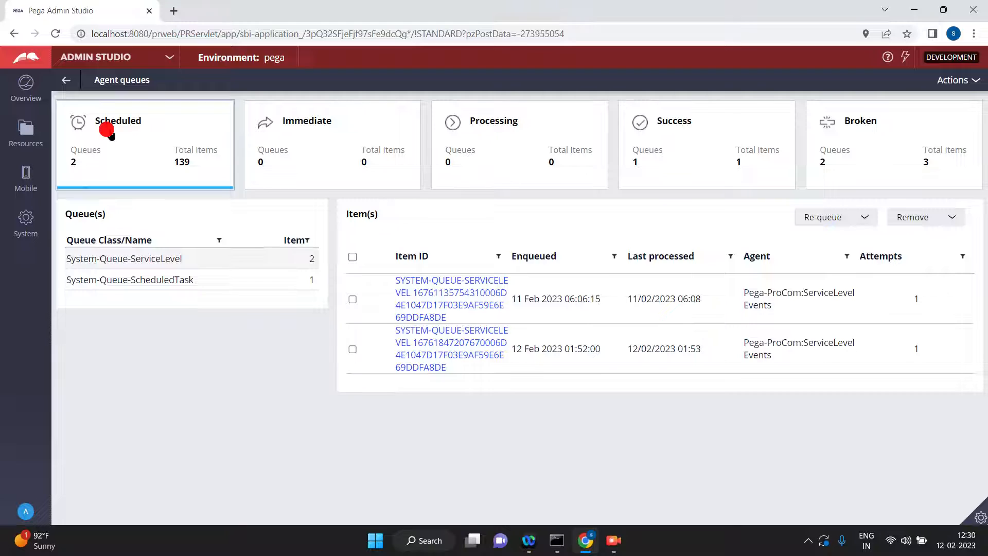
left_click(137, 279)
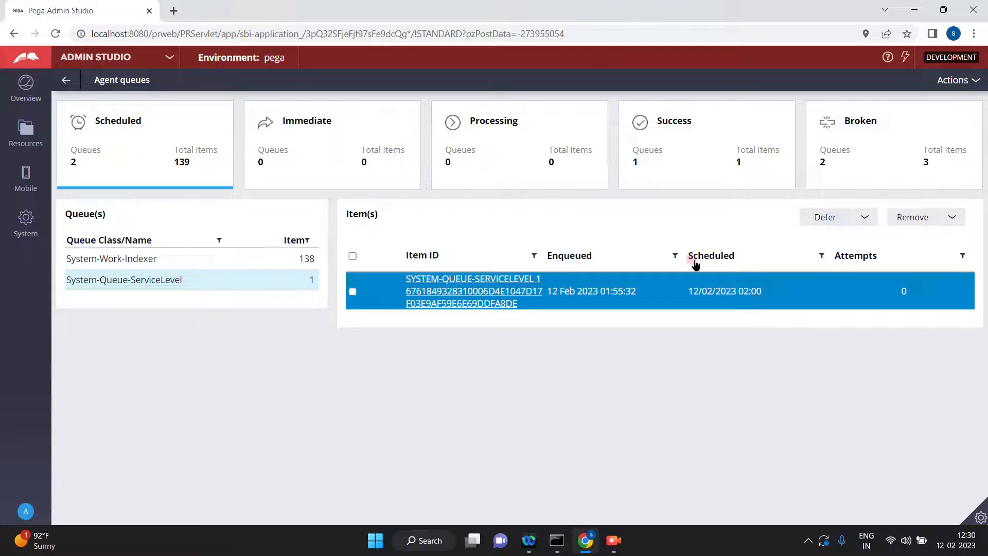
Look up "newyork time" on Google in a separate browser tab and close that tab.
left_click(174, 11)
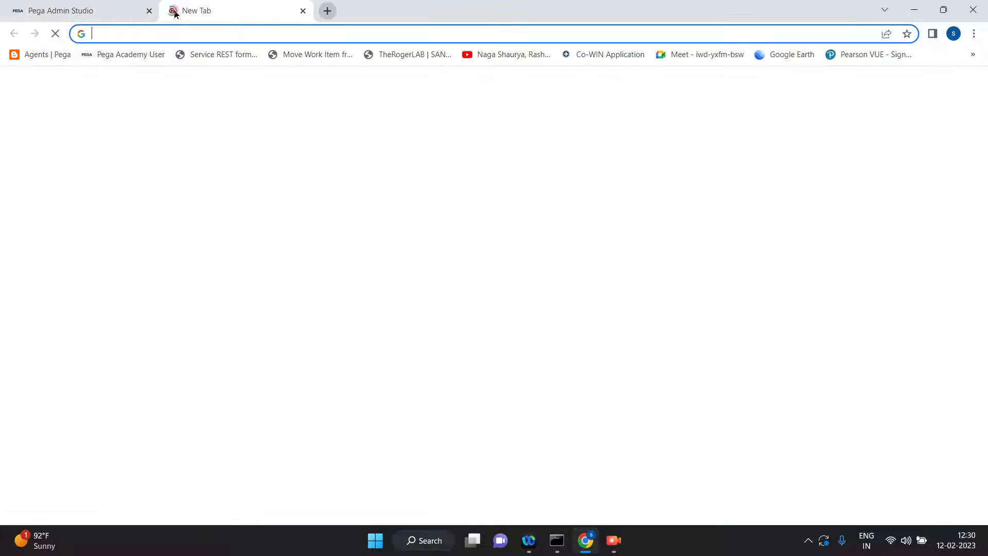
type("newyork t")
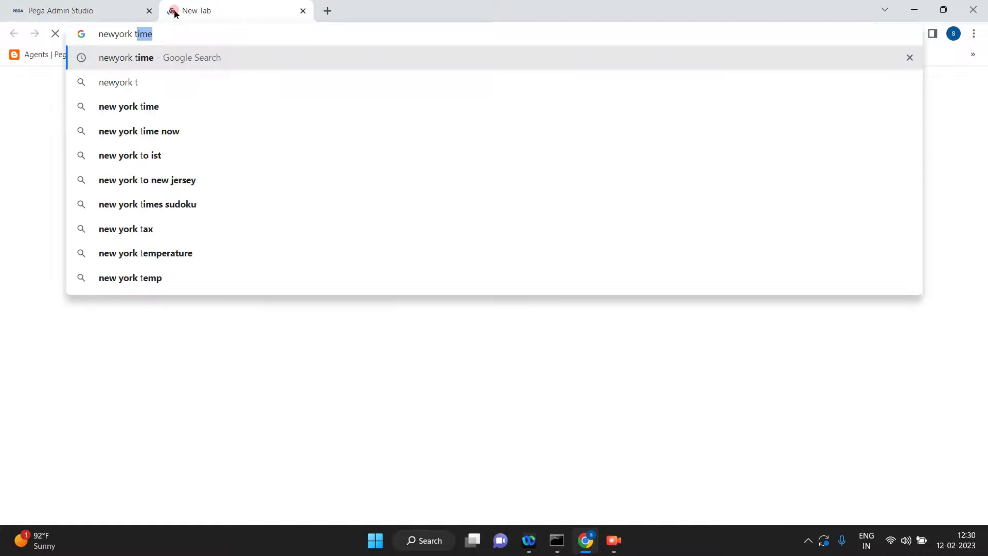
key("Return")
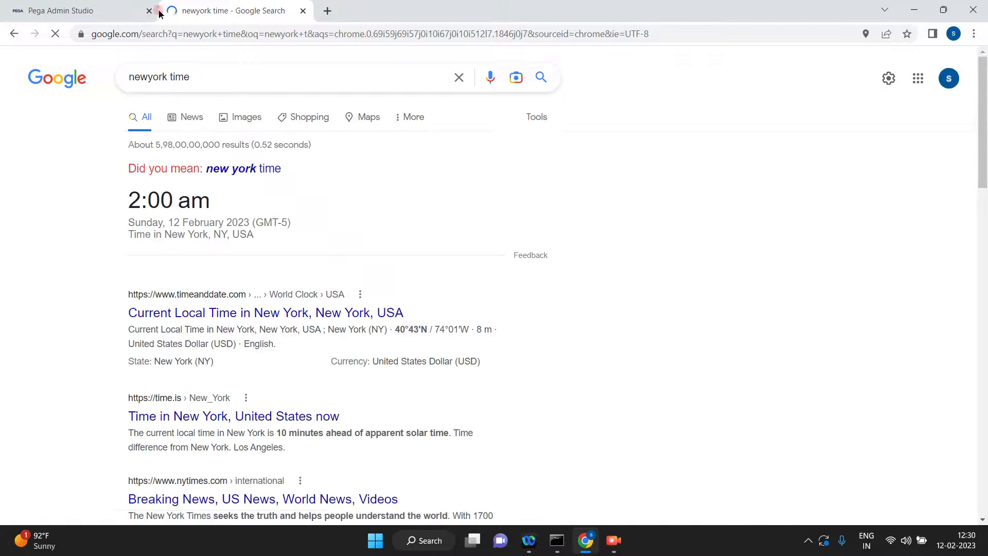
left_click(301, 14)
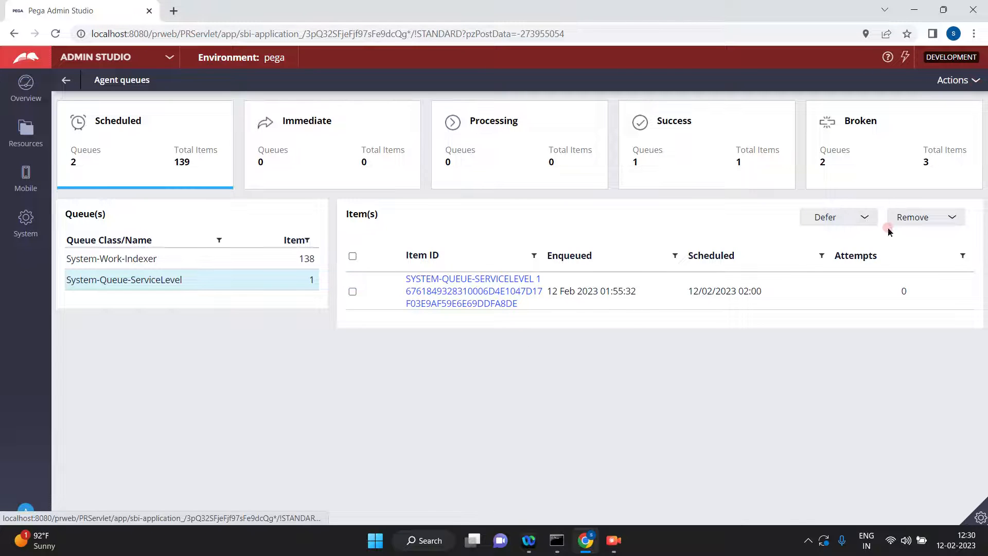
Refresh the agent queues and view the scheduled System-Queue-ServiceLevel items.
left_click(960, 81)
left_click(948, 98)
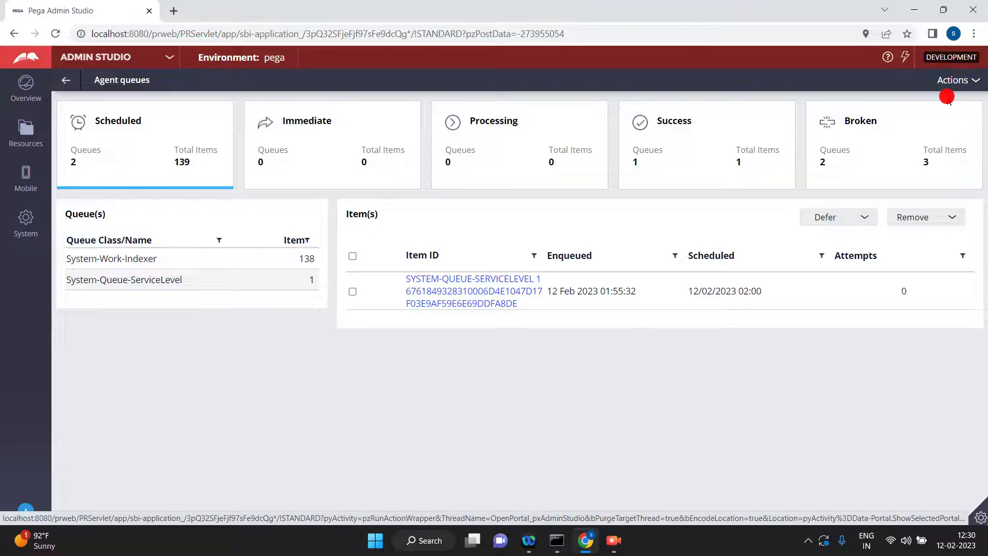
left_click(151, 157)
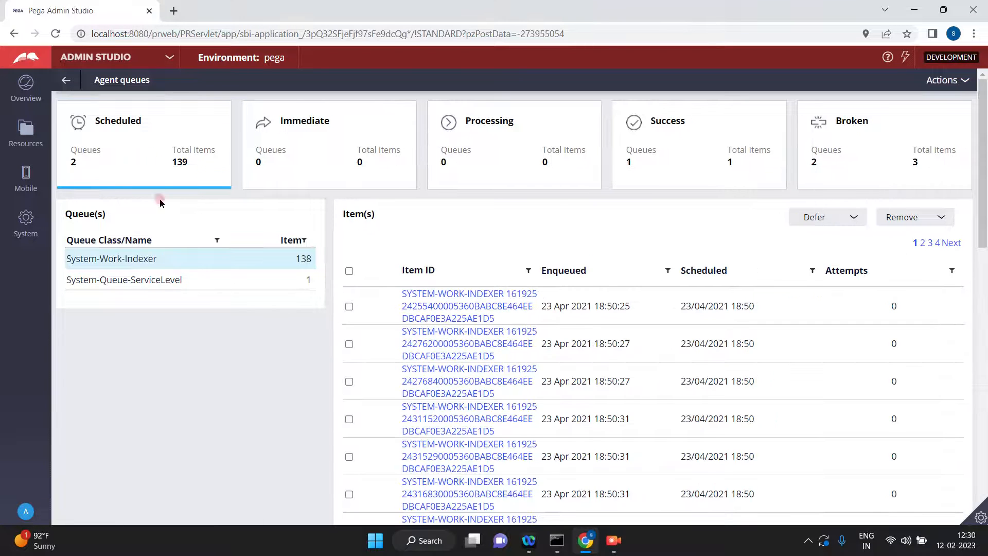
left_click(160, 288)
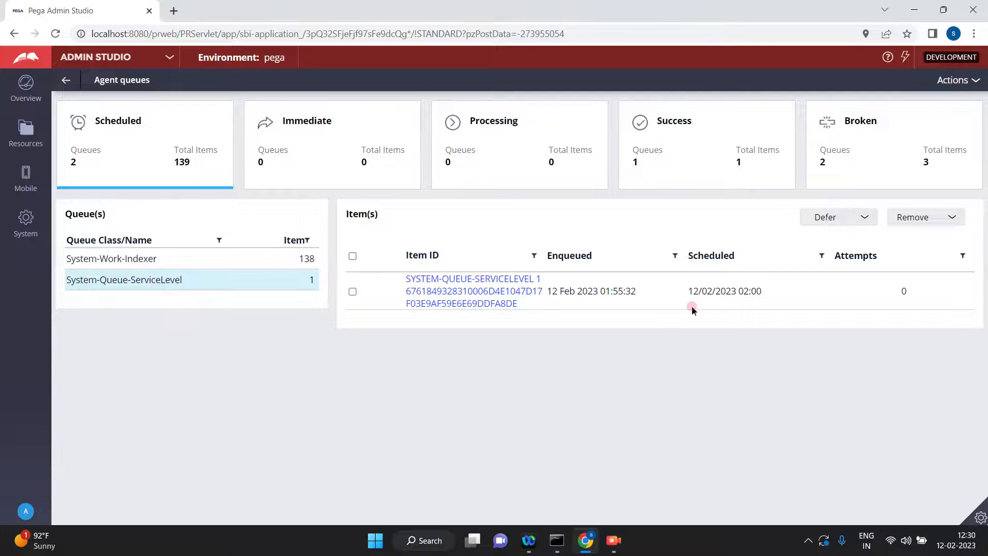
Refresh the agent queues again and check the scheduled time of the System-Queue-ServiceLevel item.
left_click(954, 80)
left_click(952, 96)
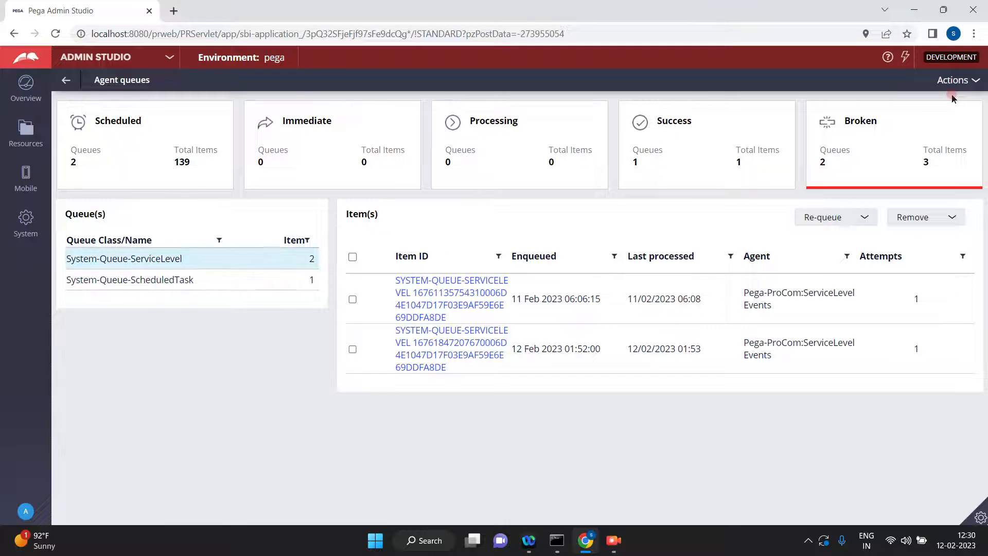
left_click(115, 154)
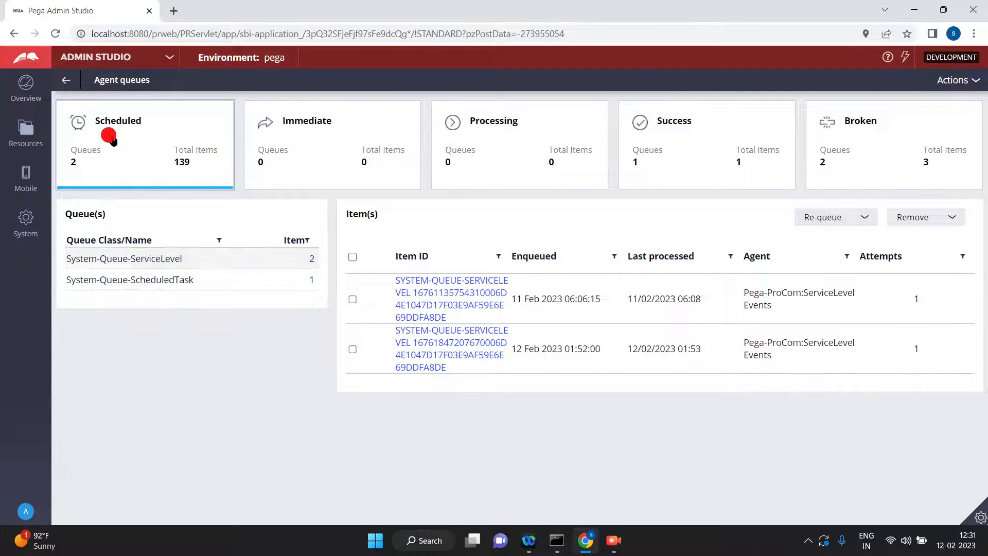
left_click(175, 282)
left_click(157, 284)
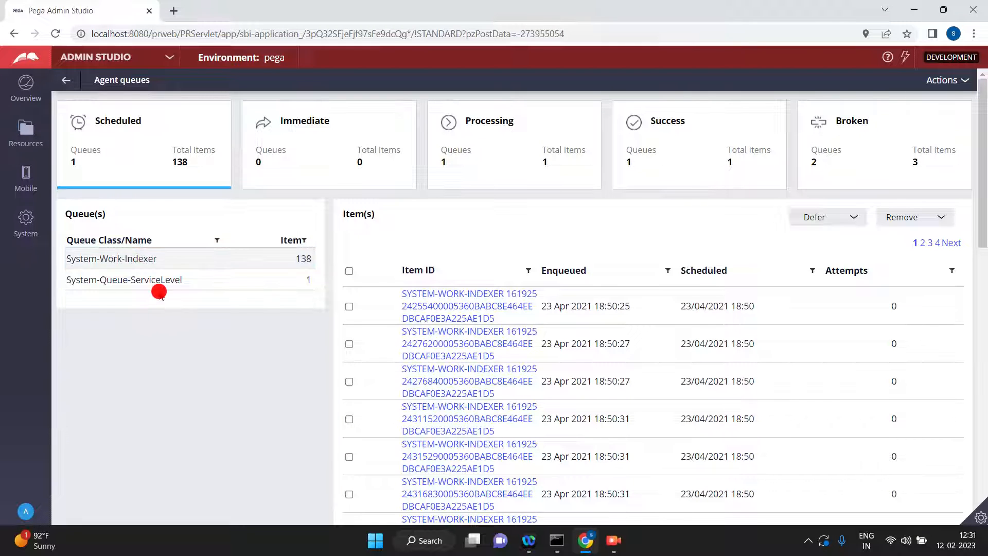
left_click(738, 308)
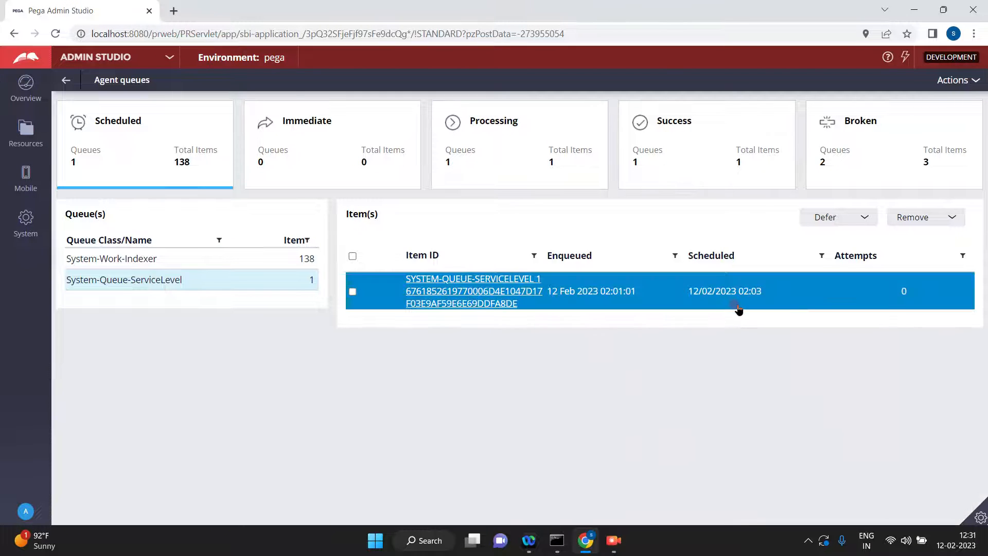
left_click(486, 308)
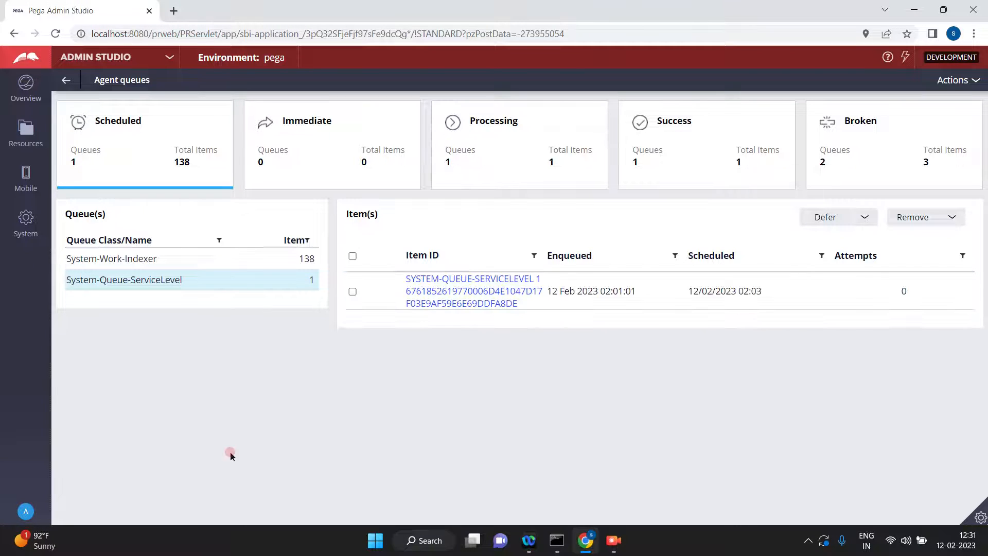
Log off from Admin Studio and log in as admin11 with the saved username and password.
left_click(34, 495)
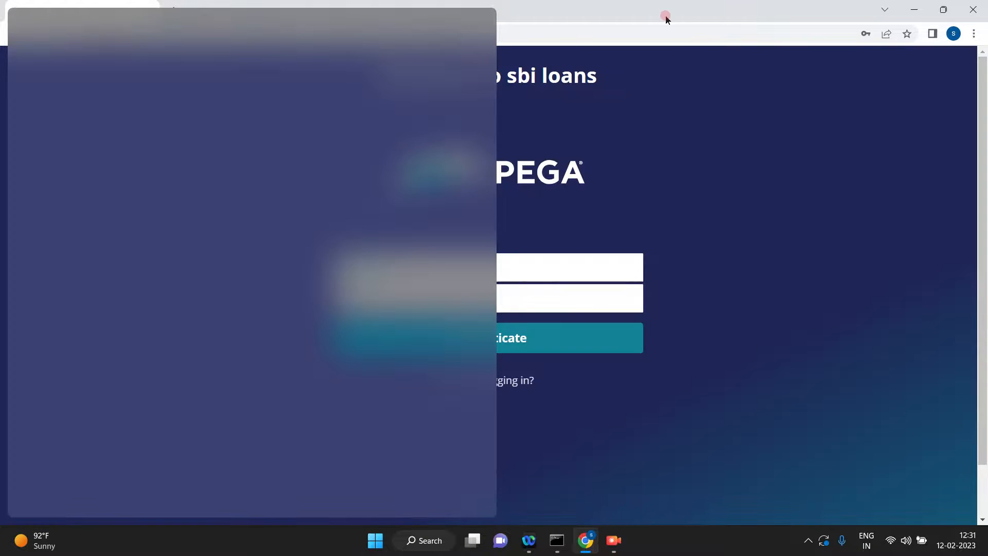
left_click(665, 19)
left_click(472, 274)
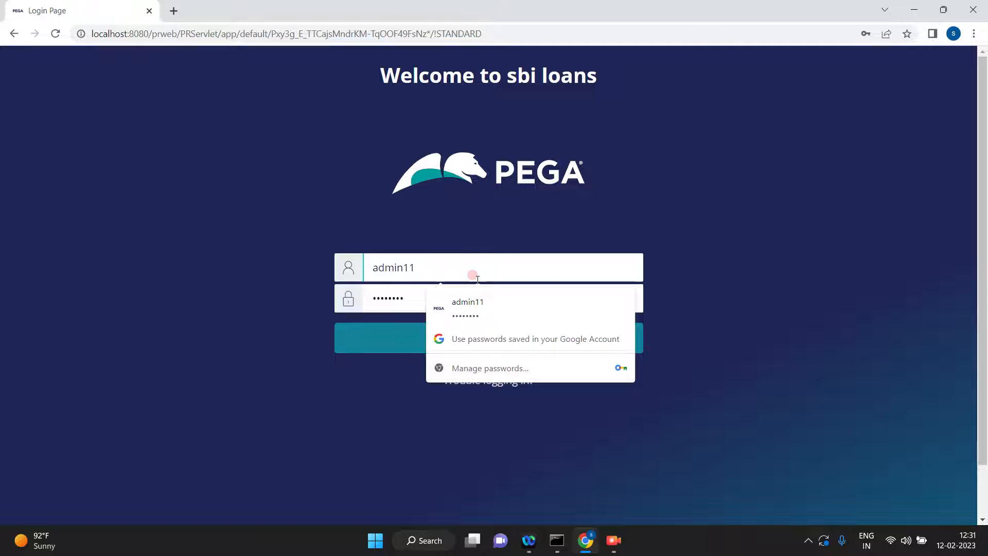
left_click(452, 315)
left_click(434, 334)
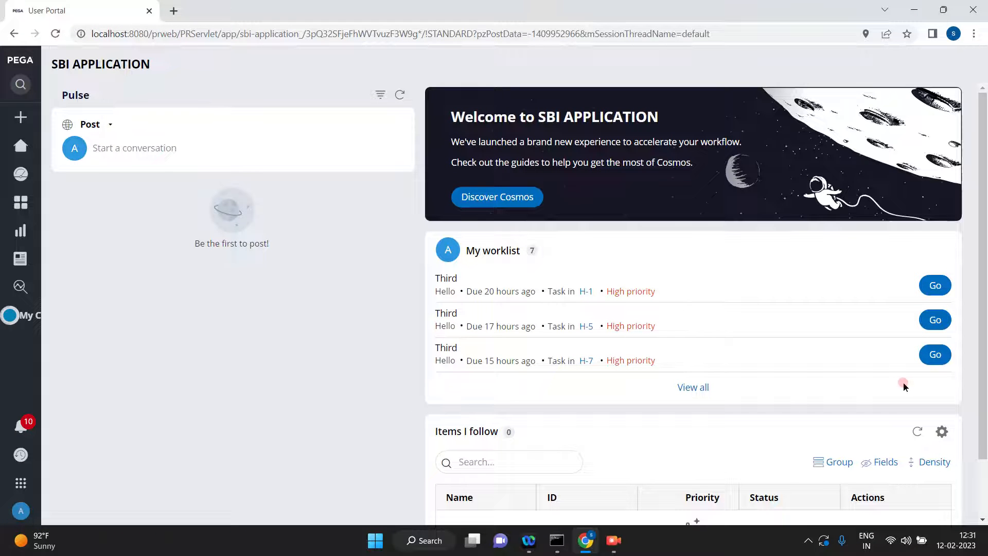
Open the Third assignment of case H-1003 from the full worklist and advance the case.
left_click(698, 393)
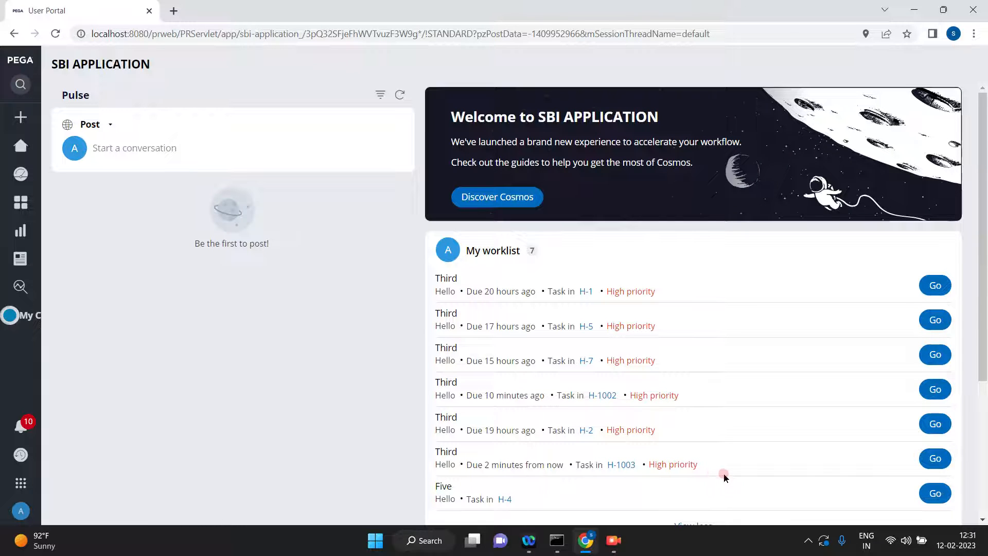
left_click(935, 457)
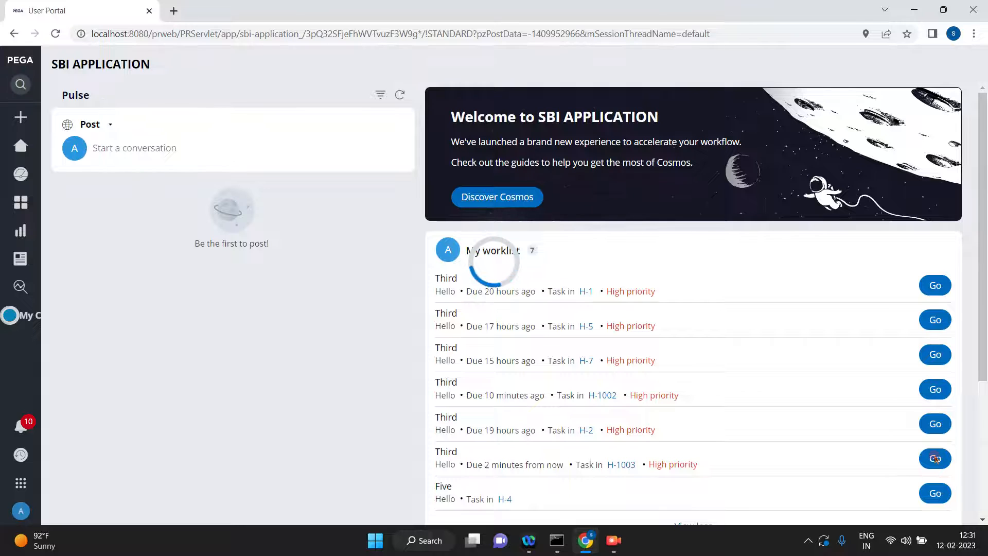
left_click(936, 458)
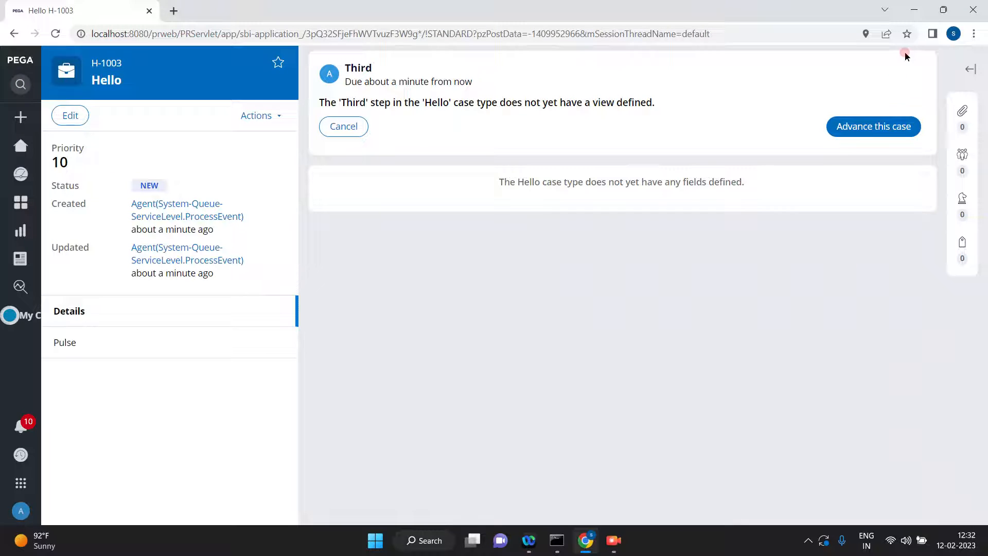
left_click(871, 129)
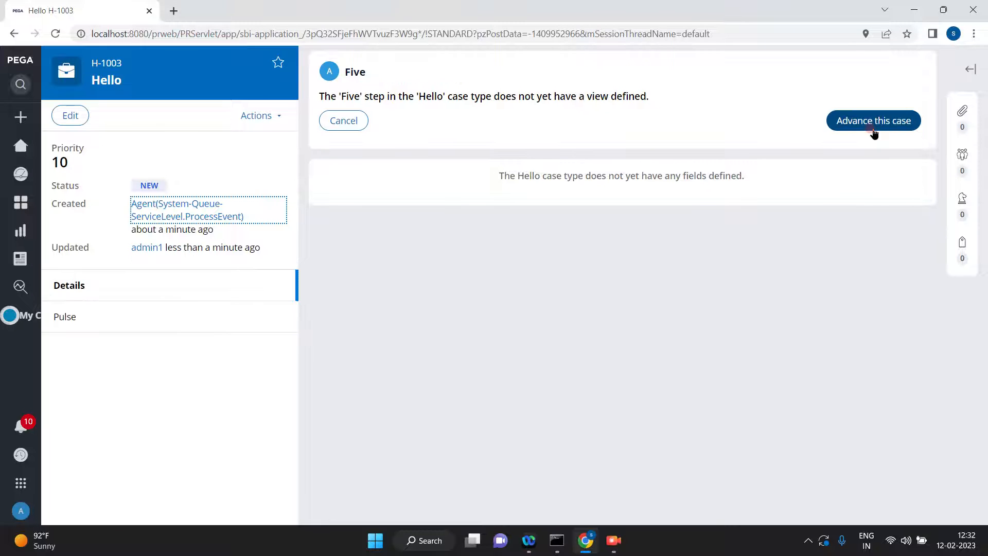
Dismiss the desktop widgets overlay and log off from the user portal.
left_click(32, 540)
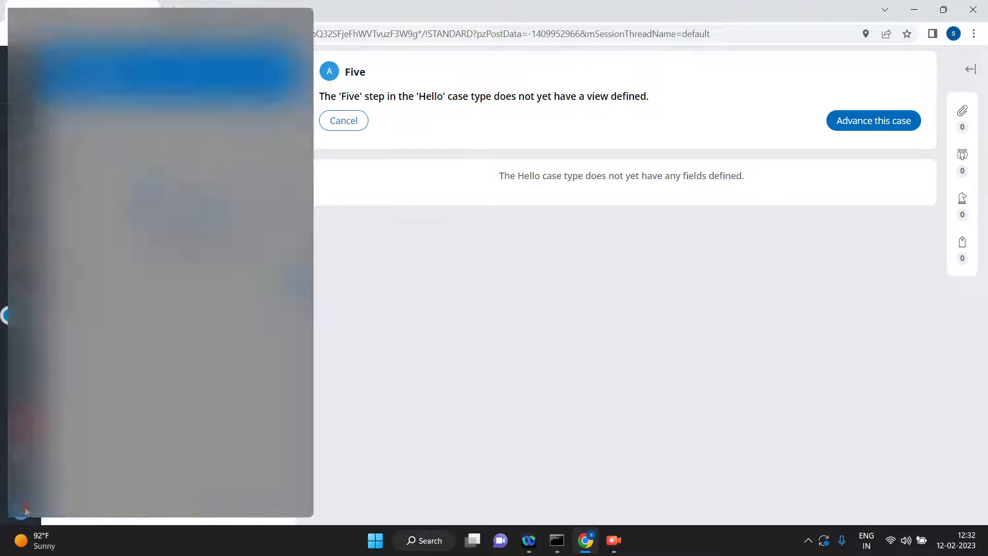
left_click(701, 346)
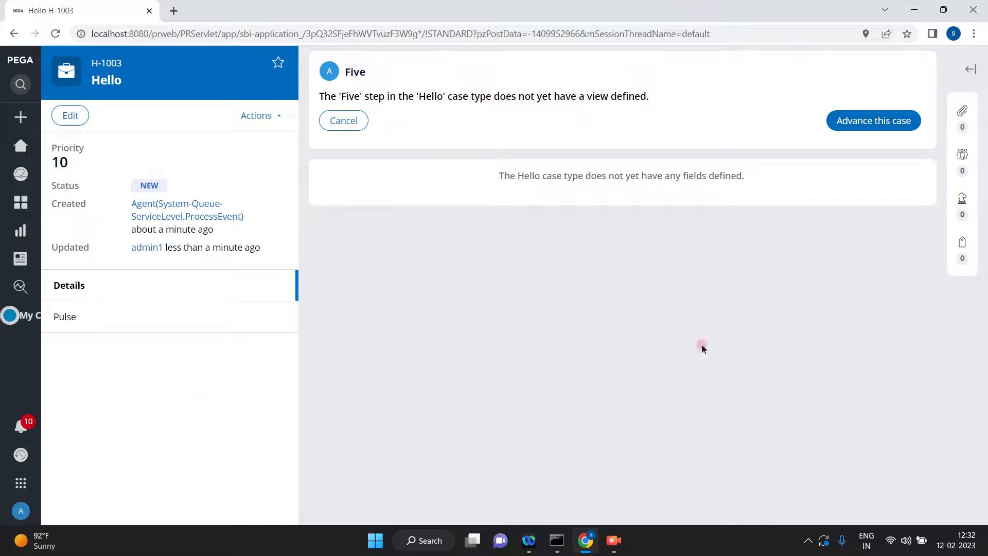
left_click(22, 512)
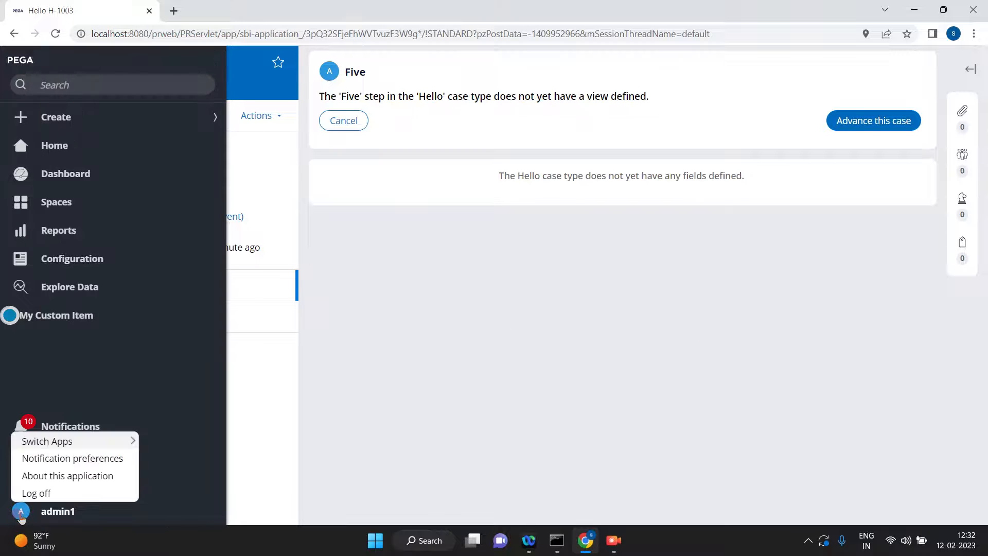
left_click(30, 494)
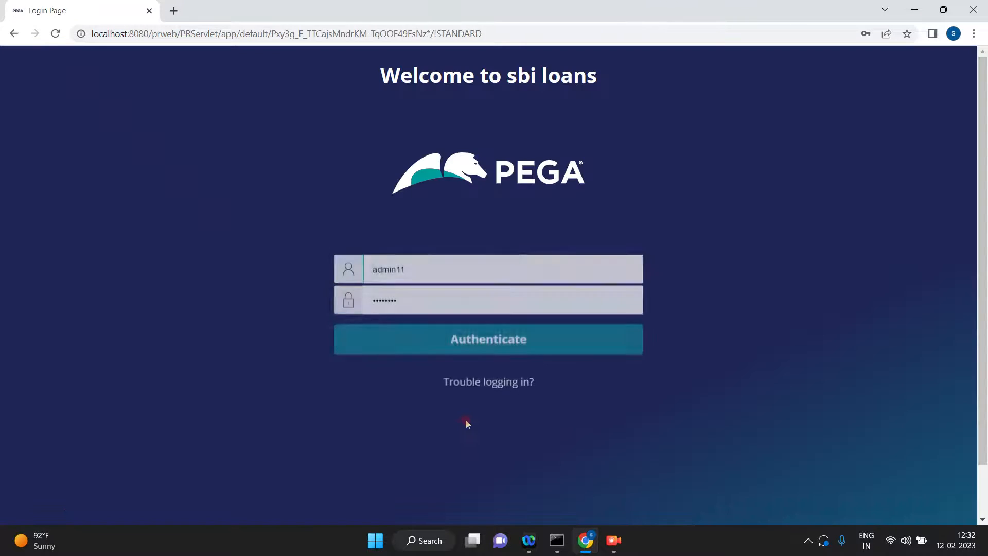
Change the login username to admin1 and log in with the password already filled in.
left_click(433, 264)
key("BackSpace")
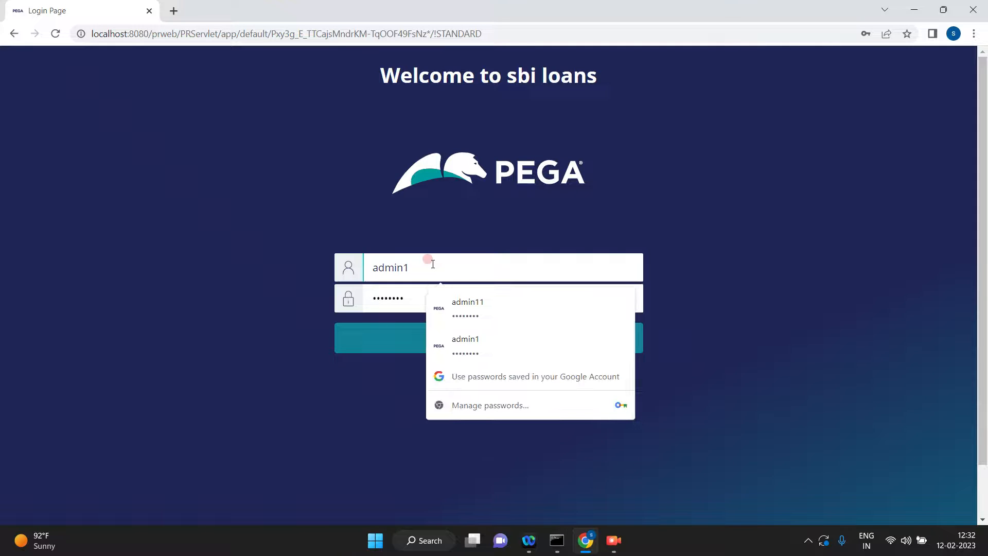
left_click(465, 202)
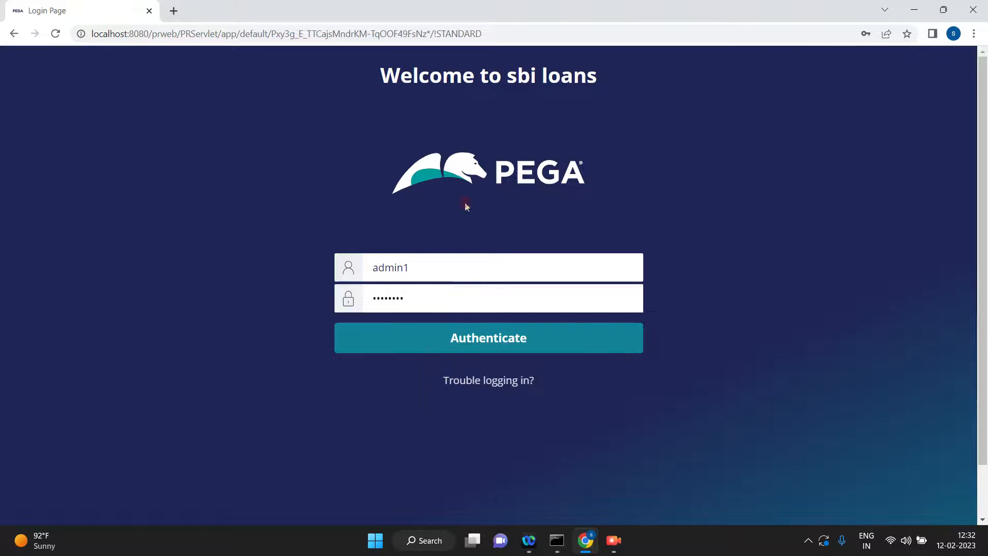
left_click(460, 343)
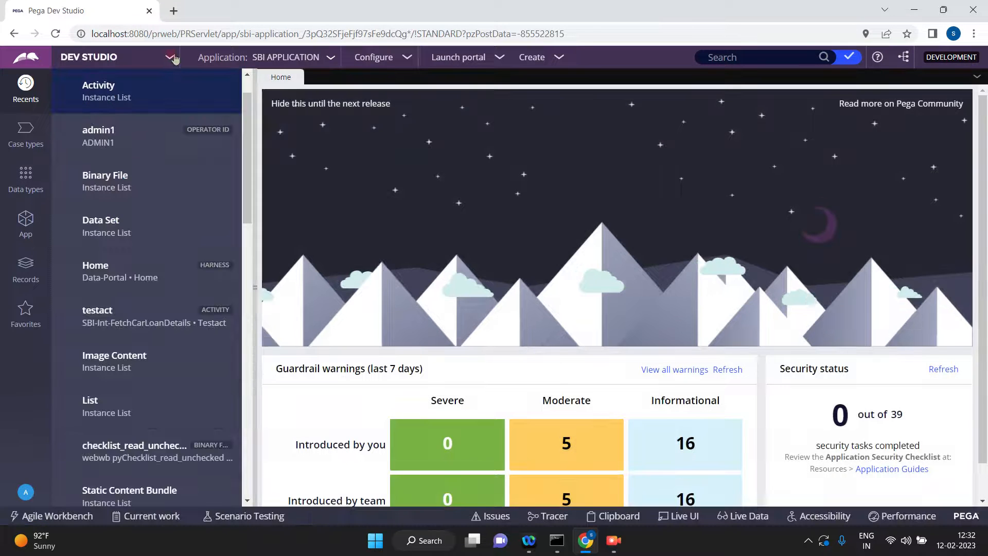
Switch to Admin Studio and show the scheduled items in the agent queues.
left_click(165, 58)
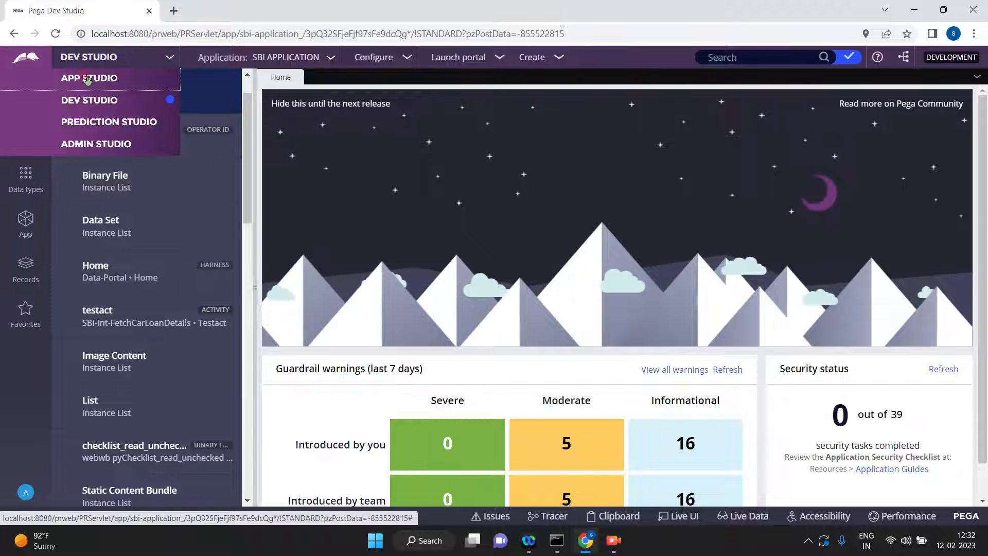
left_click(94, 147)
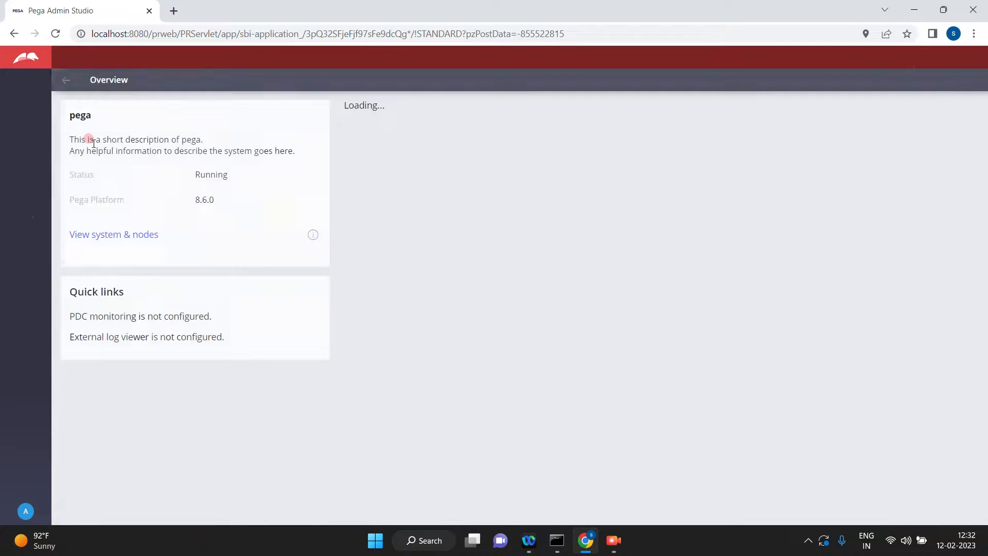
left_click(24, 129)
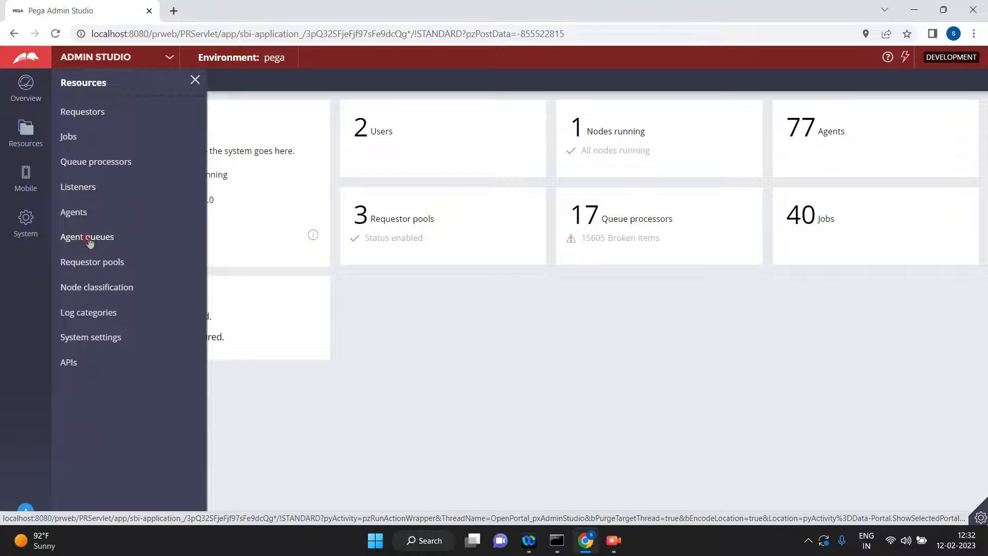
left_click(89, 238)
left_click(125, 126)
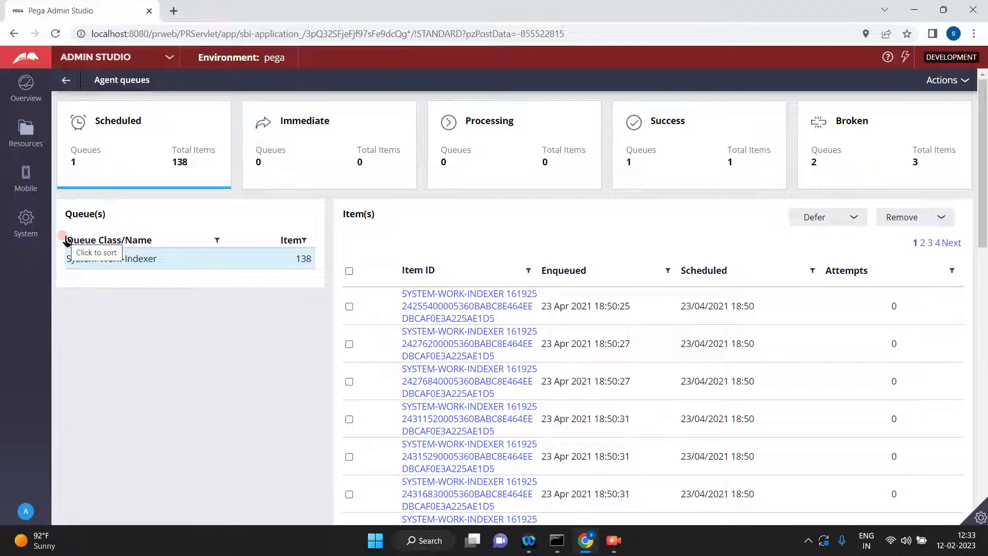
Reload the agent queues and view the scheduled items of the System-Work-Indexer queue.
left_click(26, 136)
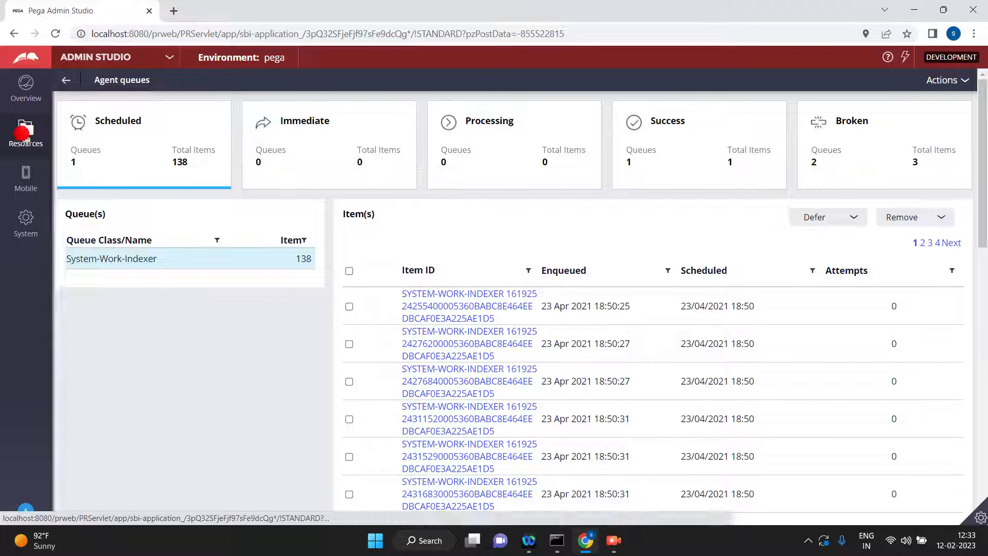
left_click(71, 240)
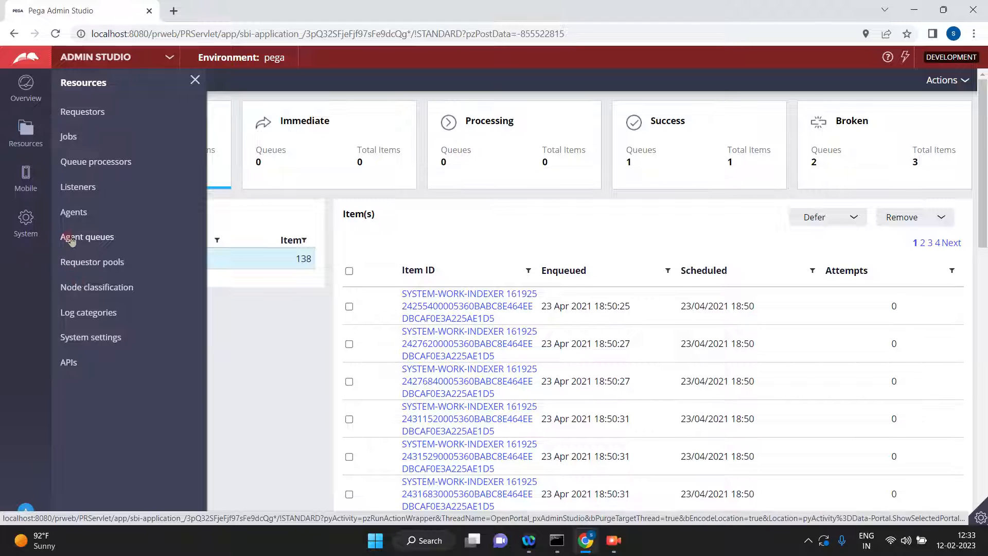
left_click(157, 304)
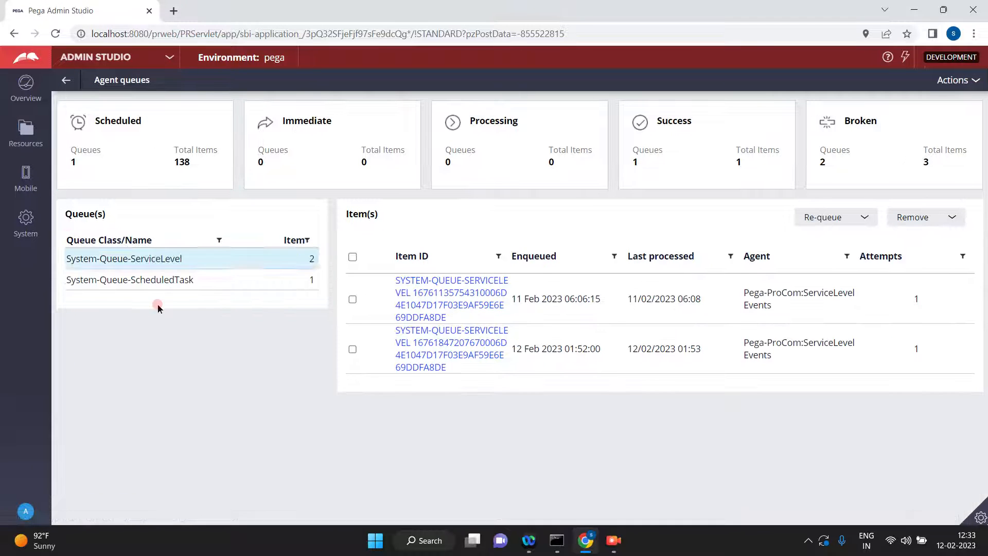
left_click(123, 125)
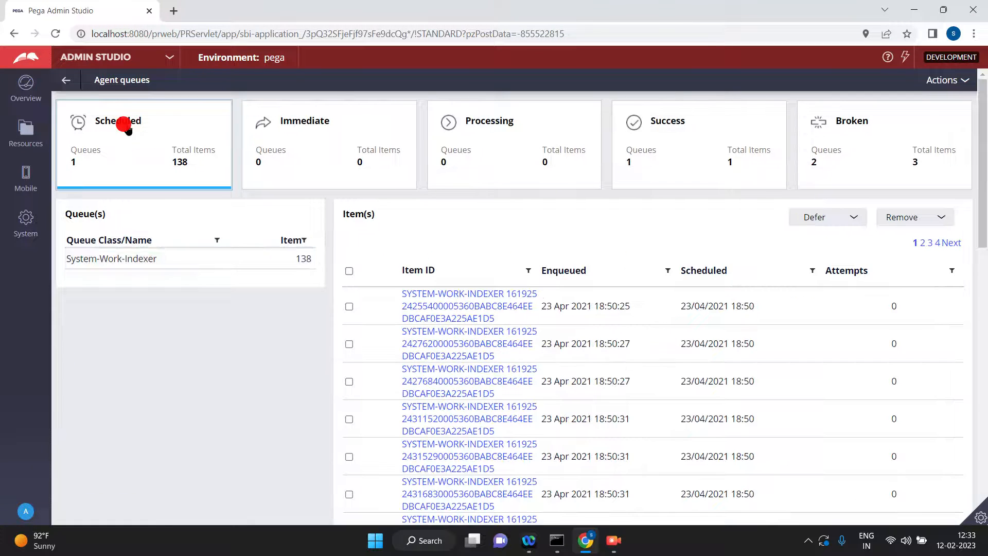
left_click(125, 259)
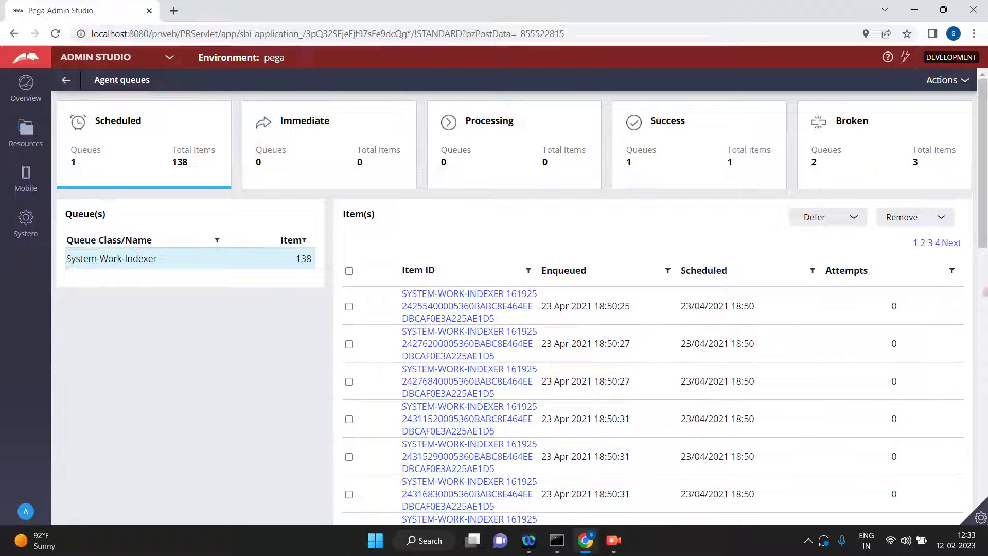
Select all listed System-Work-Indexer items and show the Defer options.
left_click_drag(986, 219, 984, 163)
left_click(350, 274)
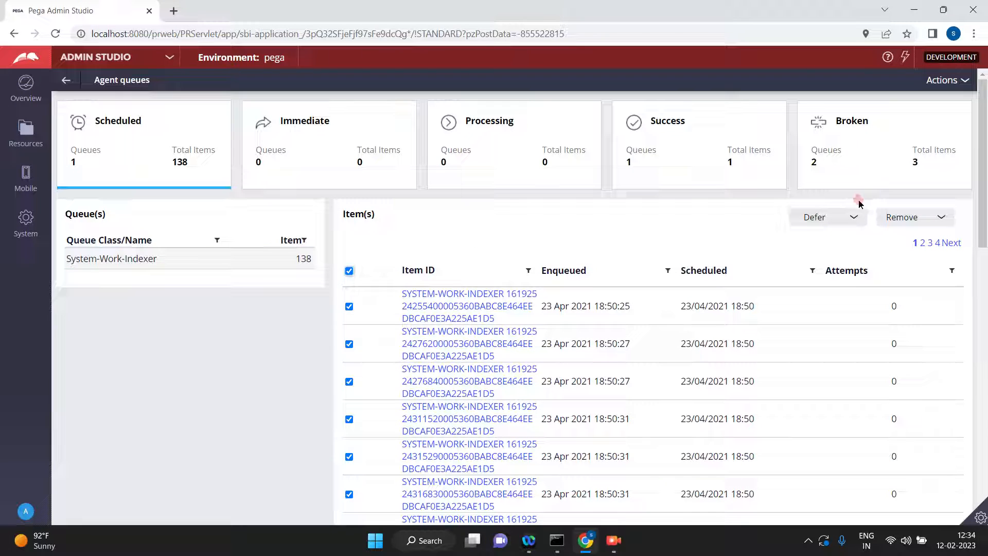
left_click(861, 220)
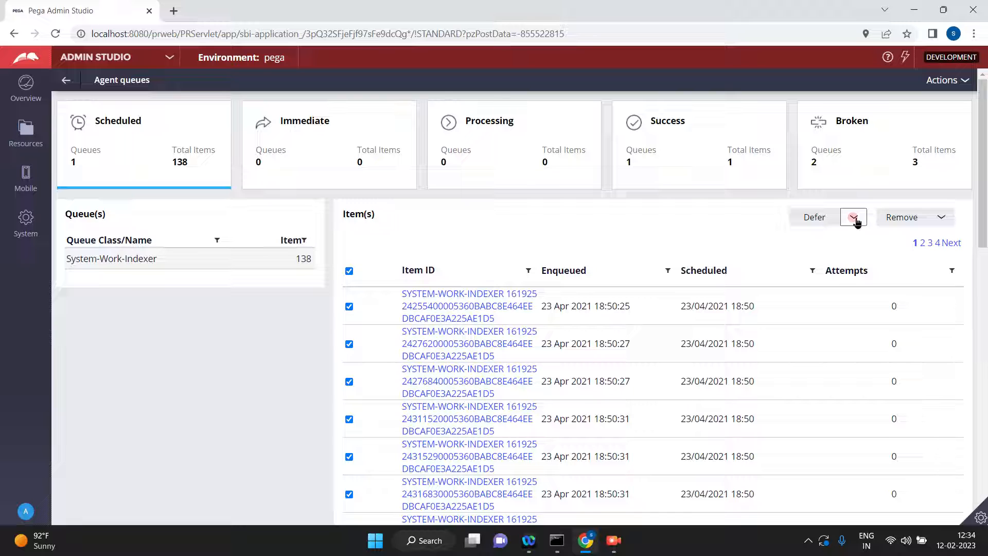
left_click(855, 220)
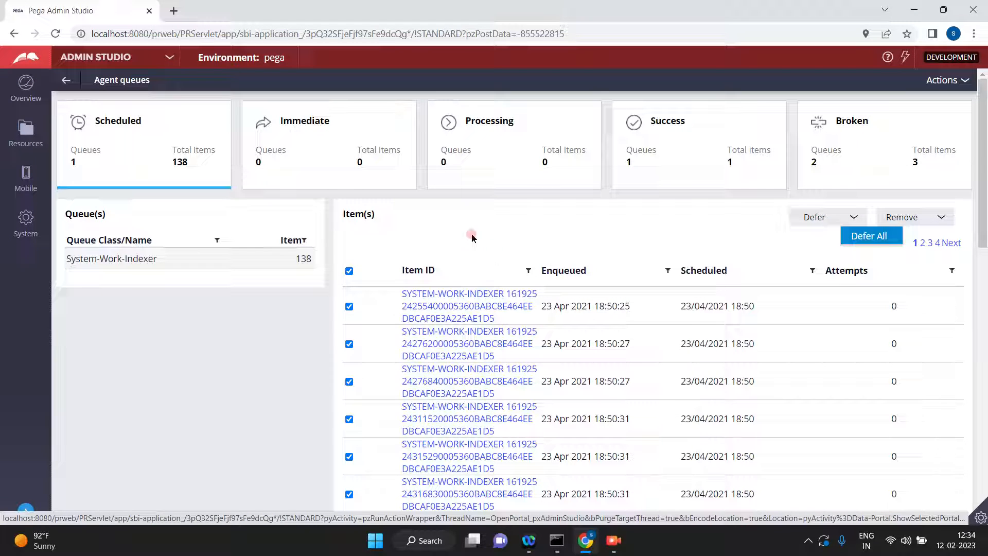
Review the agent queues in the Immediate, Processing, Success and Broken states.
left_click(297, 132)
left_click(514, 132)
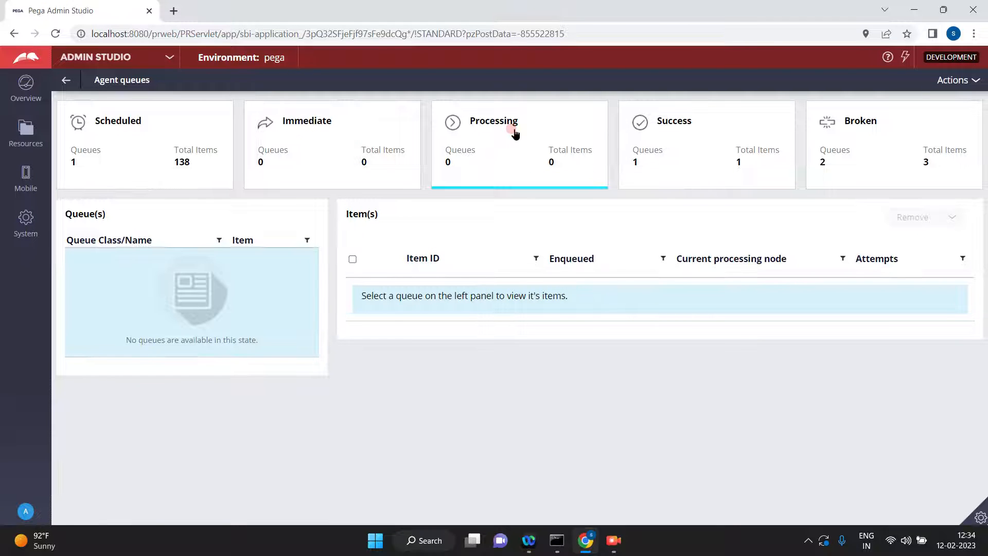
left_click(703, 138)
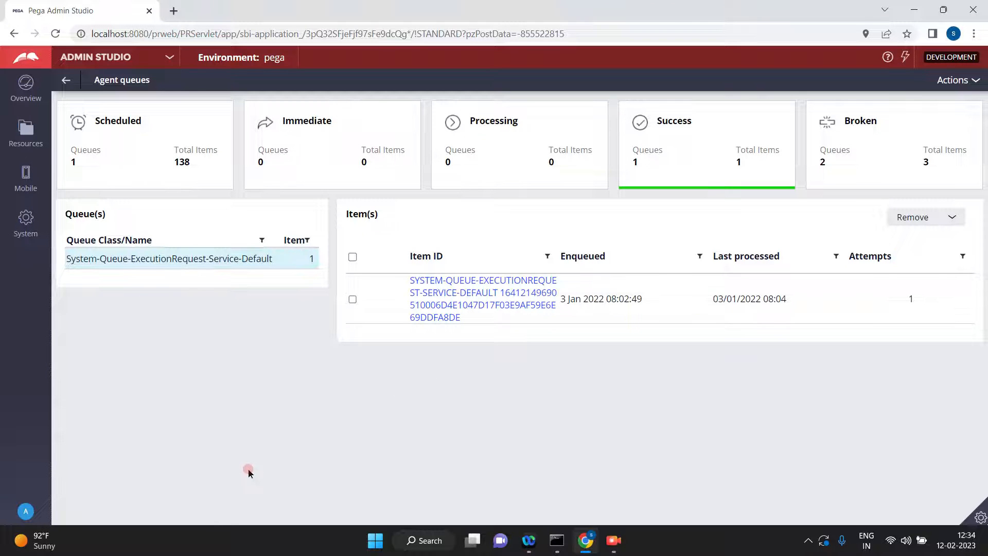
left_click(863, 141)
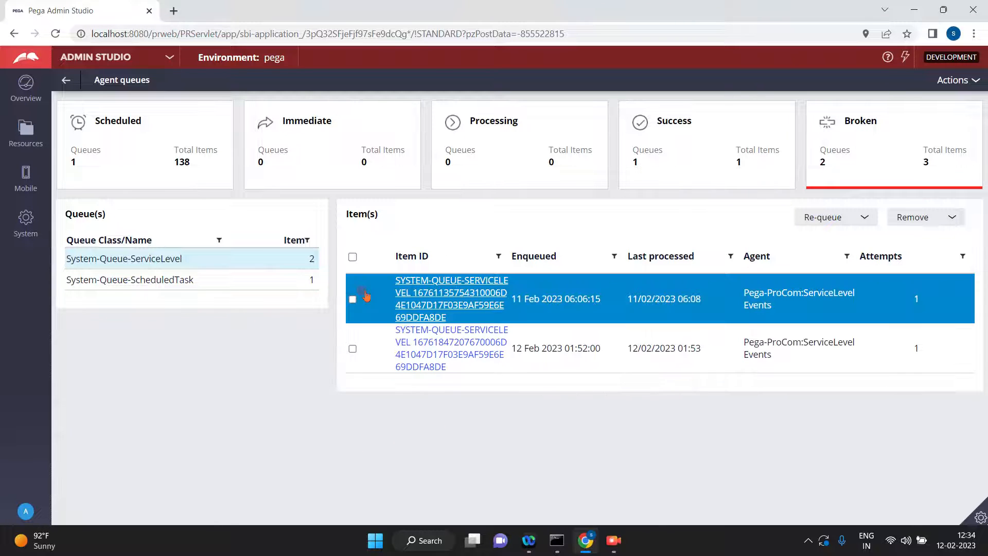
Select both broken System-Queue-ServiceLevel items and try to remove them.
left_click(352, 299)
left_click(352, 349)
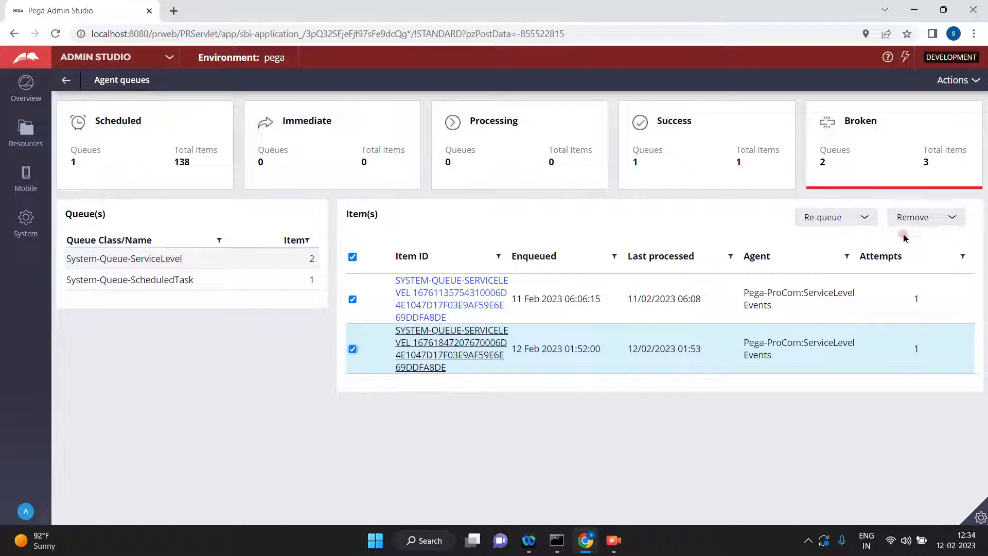
left_click(912, 217)
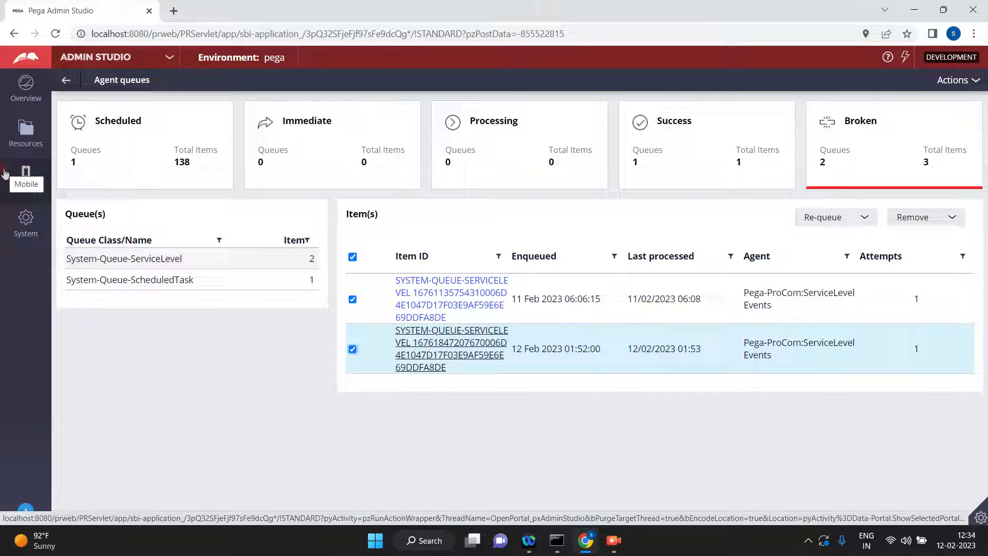
Log off from Admin Studio and log back in as admin1 with the prefilled credentials.
left_click(19, 503)
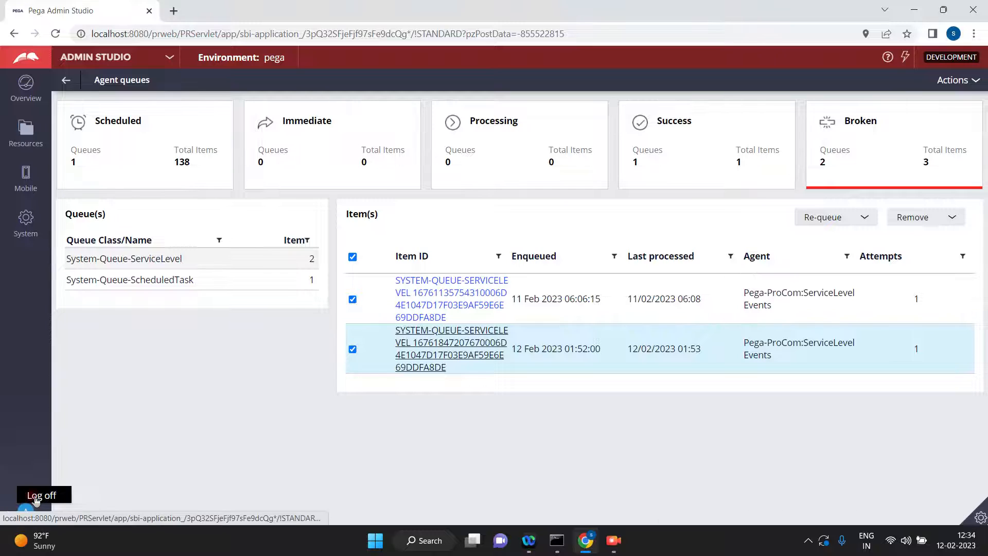
left_click(38, 497)
left_click(650, 325)
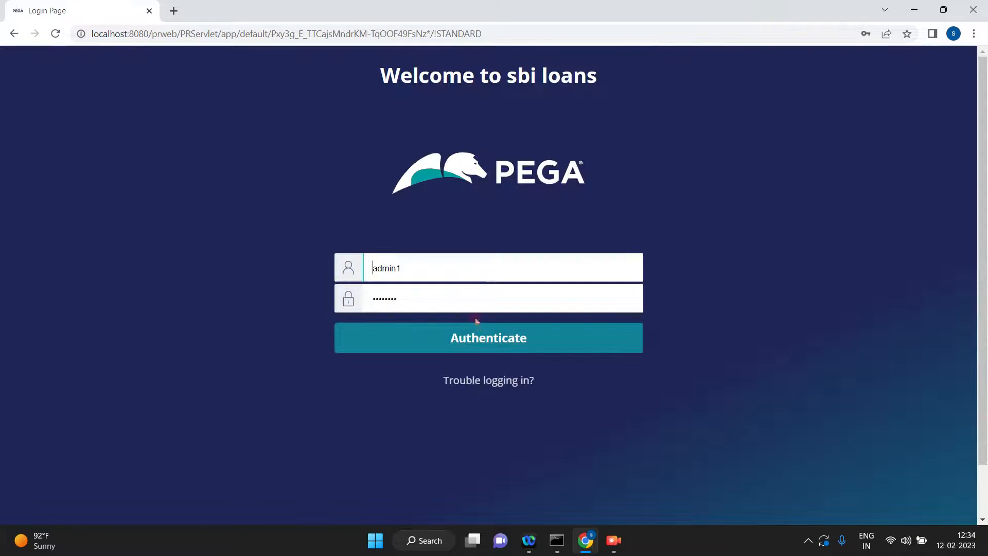
left_click(483, 337)
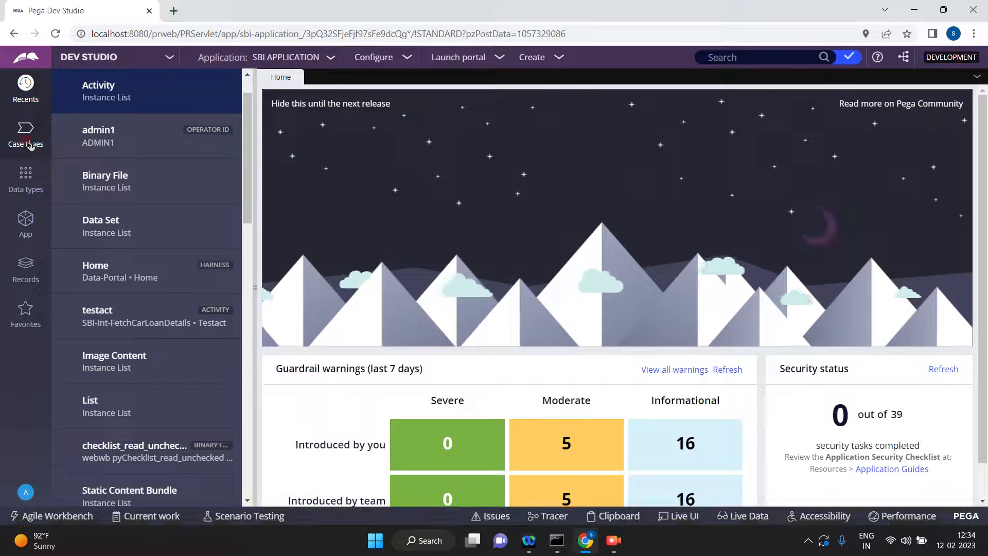
Open the Second process flow of the Hello case type and collapse the case types explorer.
left_click(26, 139)
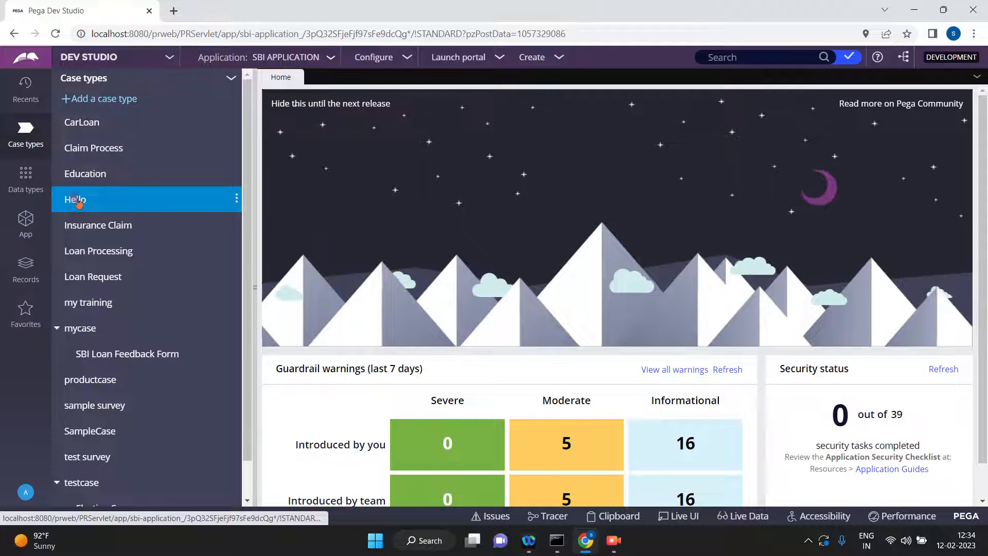
left_click(80, 198)
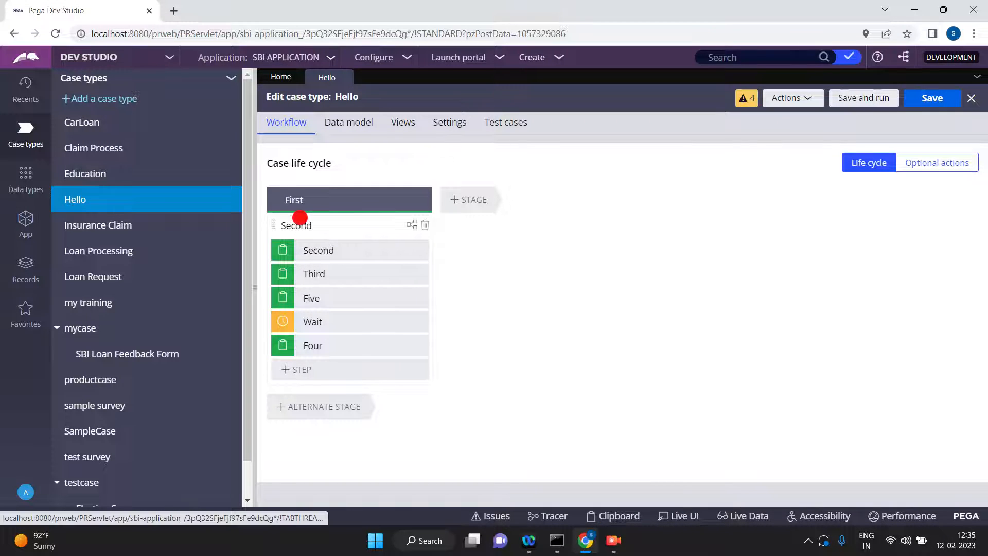
left_click(304, 224)
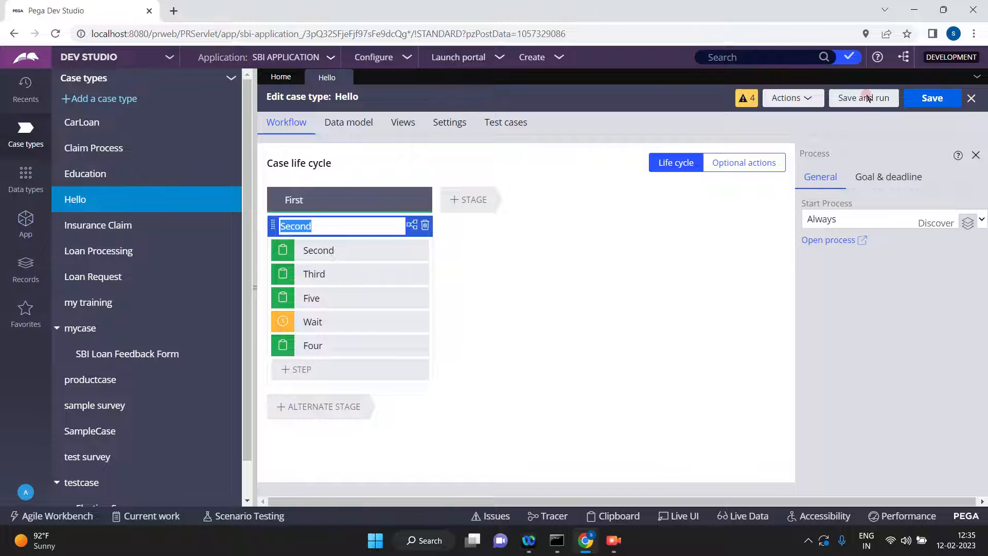
left_click(824, 241)
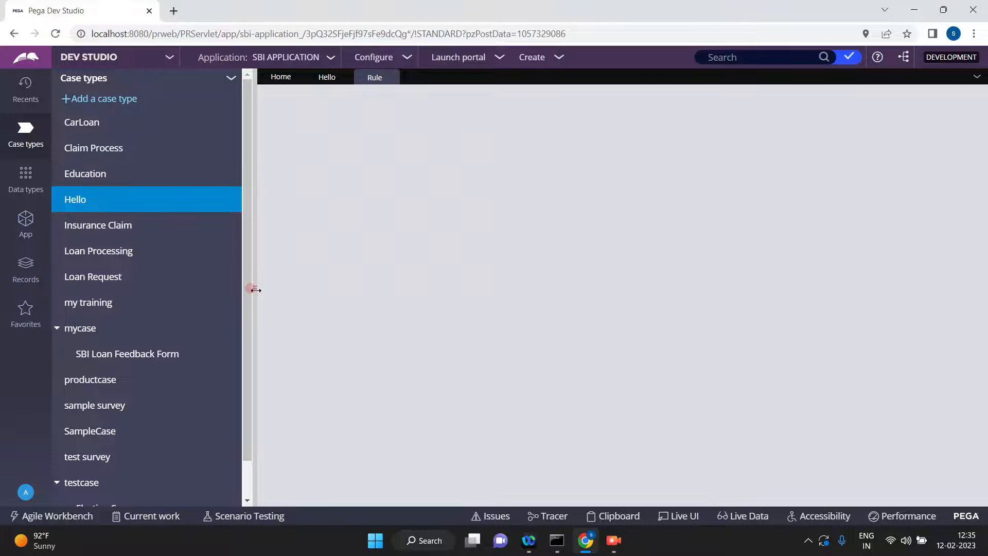
left_click(254, 289)
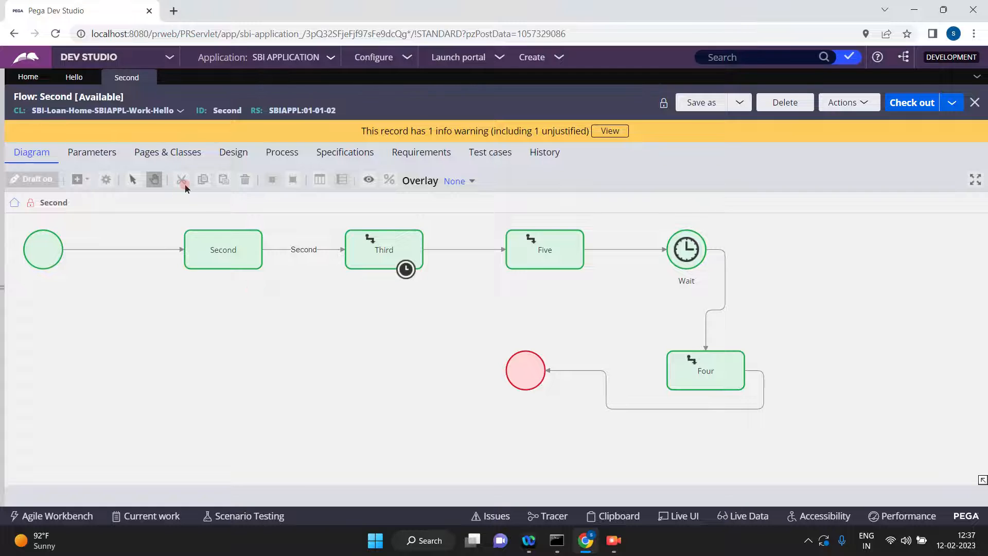
Open the SBSLA service level agreement from the properties of the Third assignment.
double_click(376, 249)
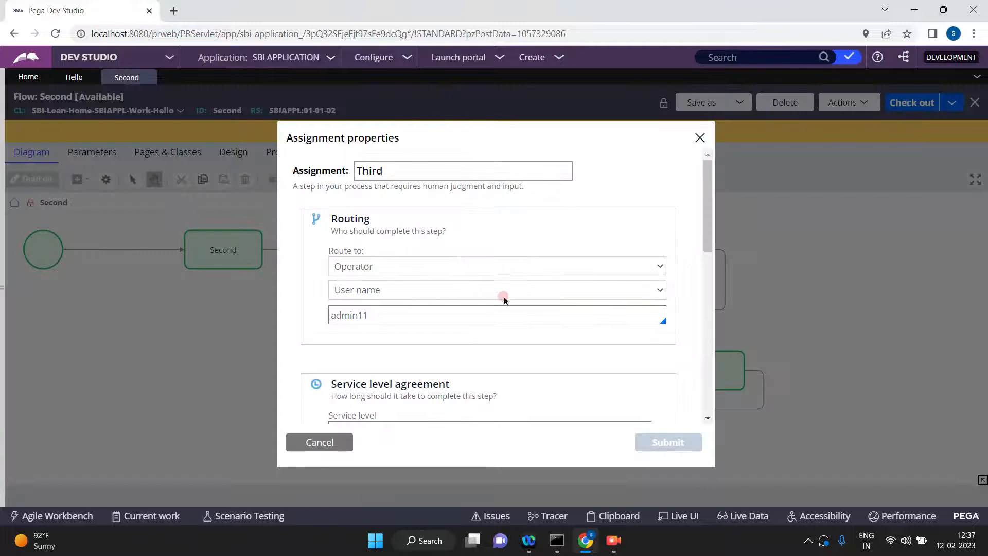
left_click(708, 419)
left_click(658, 353)
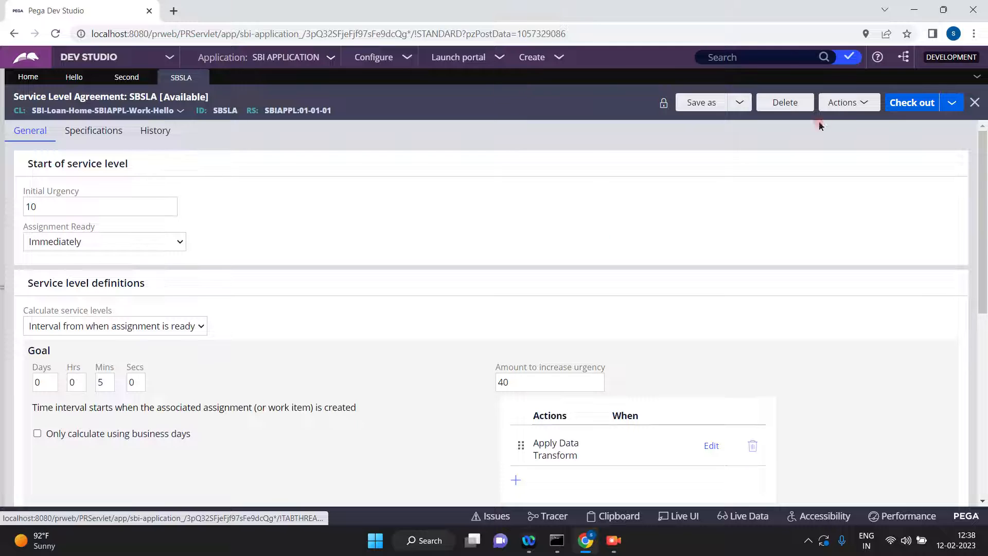
Check out the SBSLA rule, set its goal interval to 10 minutes and try to save it.
left_click(907, 102)
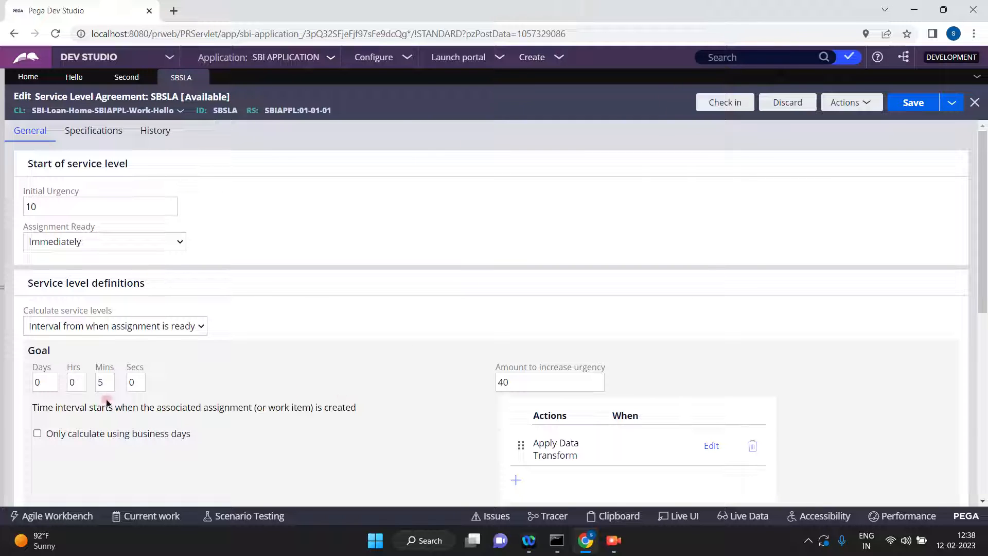
double_click(108, 381)
type("10")
left_click(911, 104)
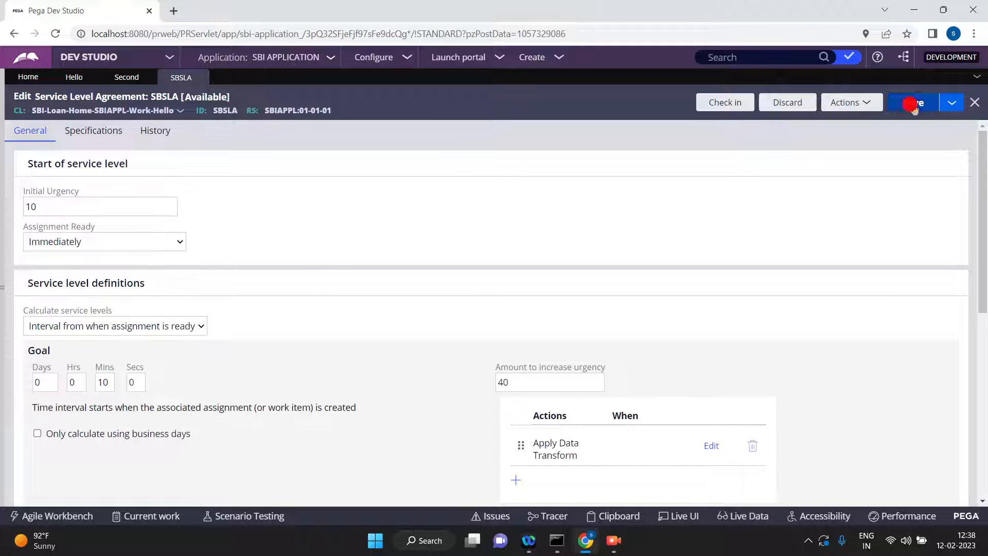
Set the deadline interval of the SBSLA service level to 15 minutes.
left_click(983, 501)
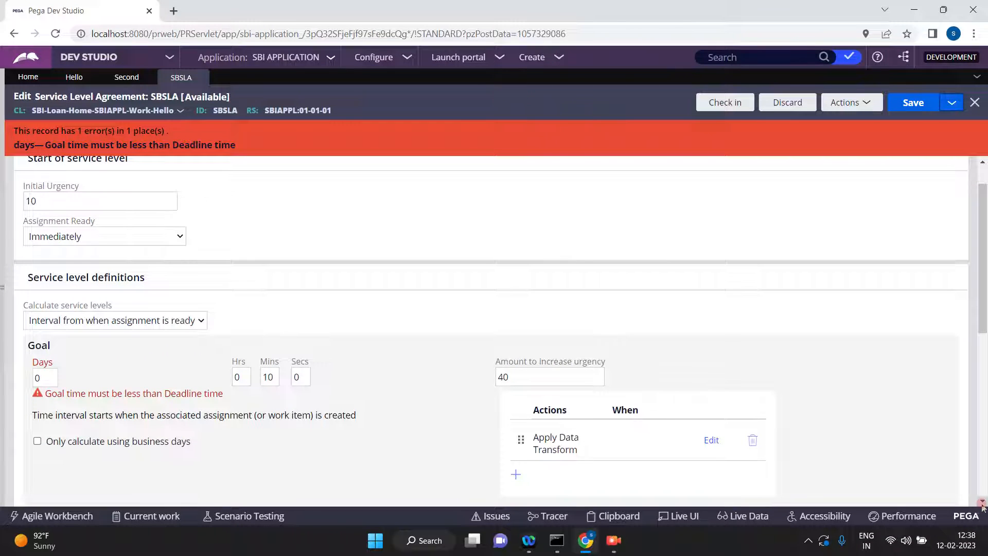
left_click_drag(984, 256, 983, 325)
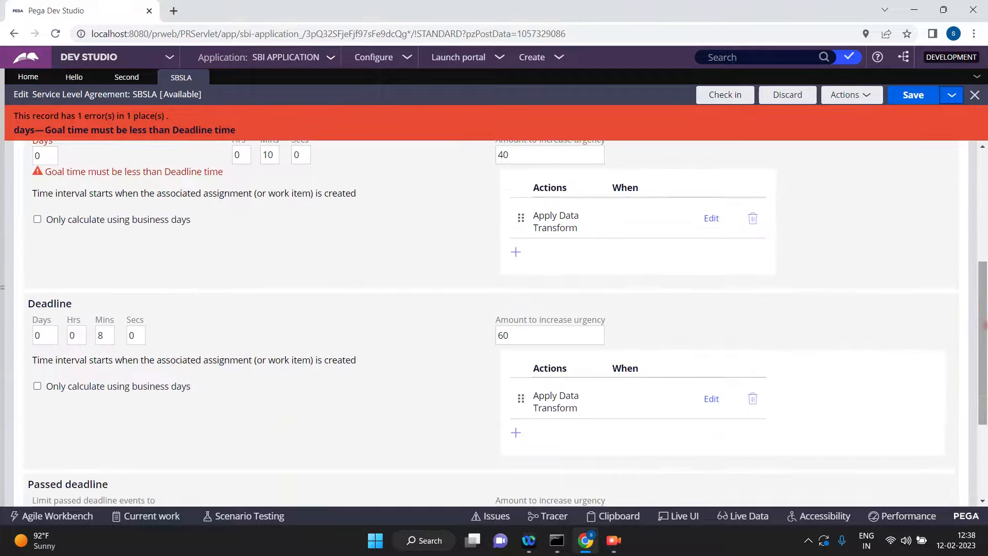
double_click(102, 335)
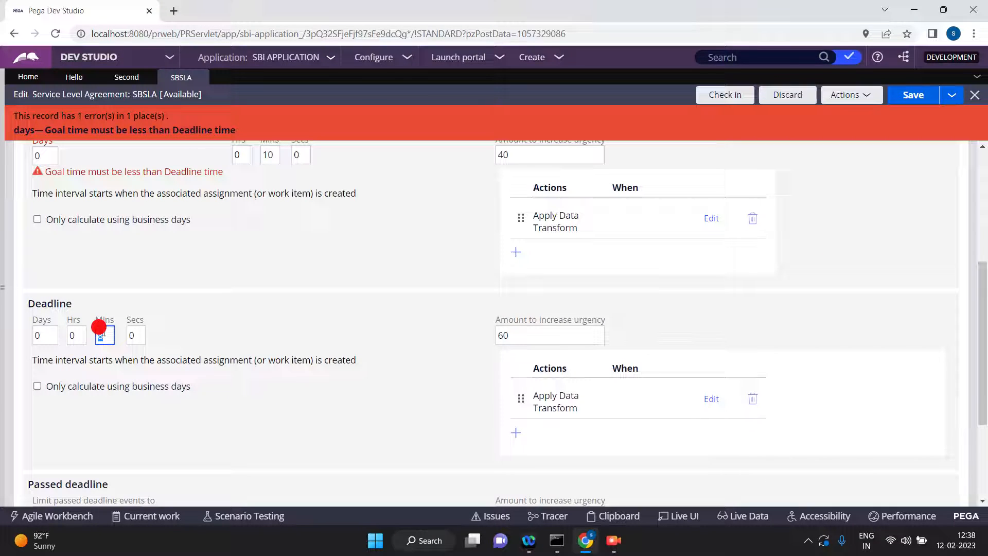
type("15")
left_click(556, 331)
Replace the data transform in the goal's action with dt1 and open the form for creating that rule.
left_click(682, 231)
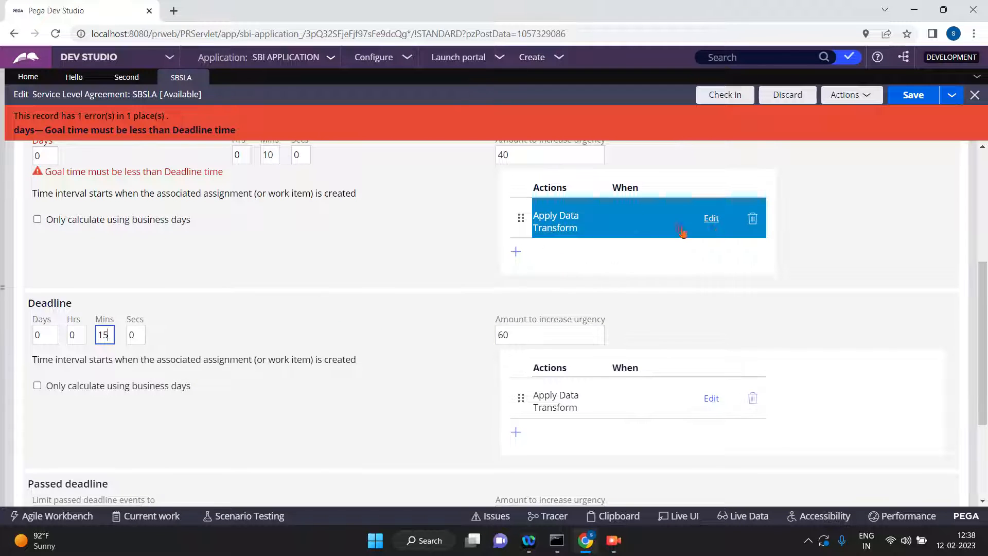
left_click(712, 221)
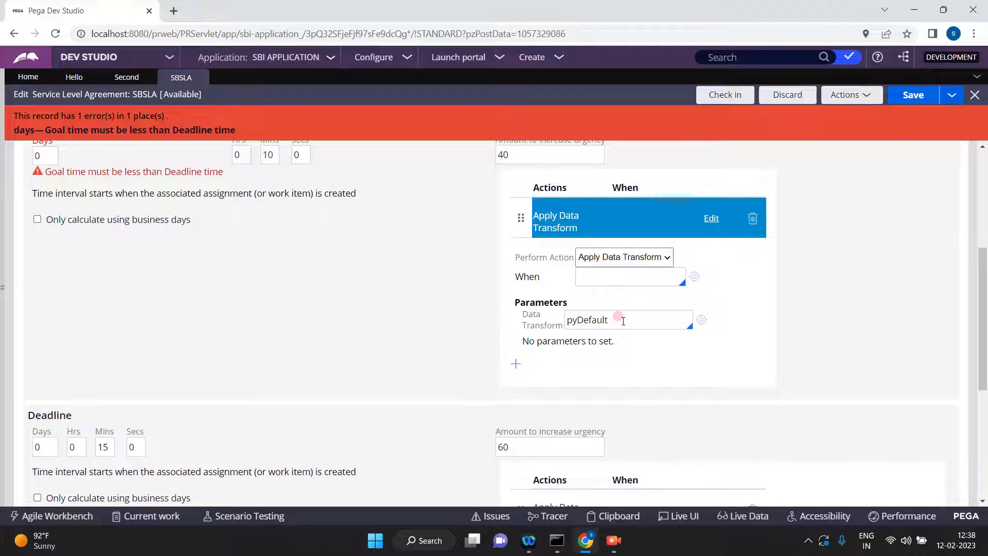
double_click(623, 321)
type("dt1")
left_click(698, 319)
left_click(699, 319)
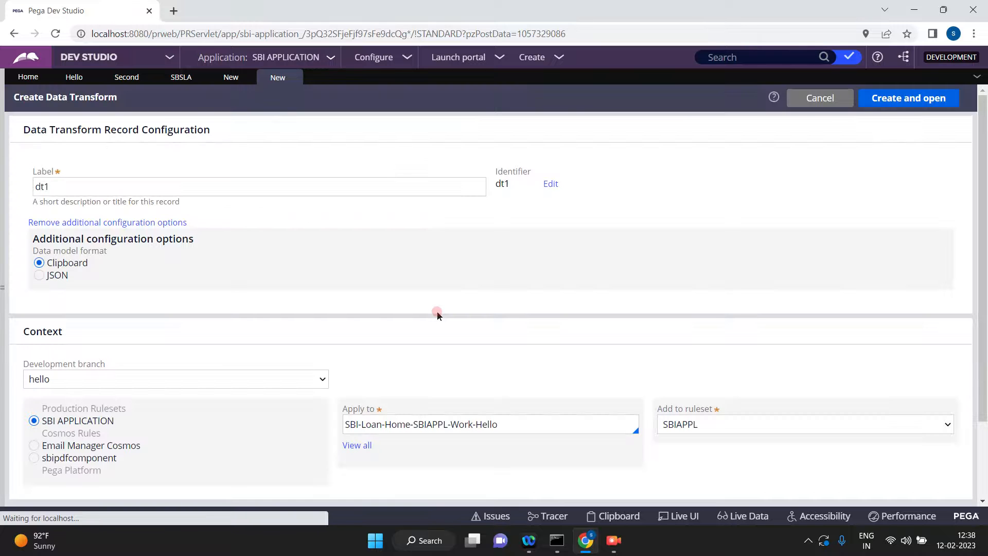
Create and open the dt1 data transform with the development branch set to [No branch].
left_click(288, 378)
left_click(254, 408)
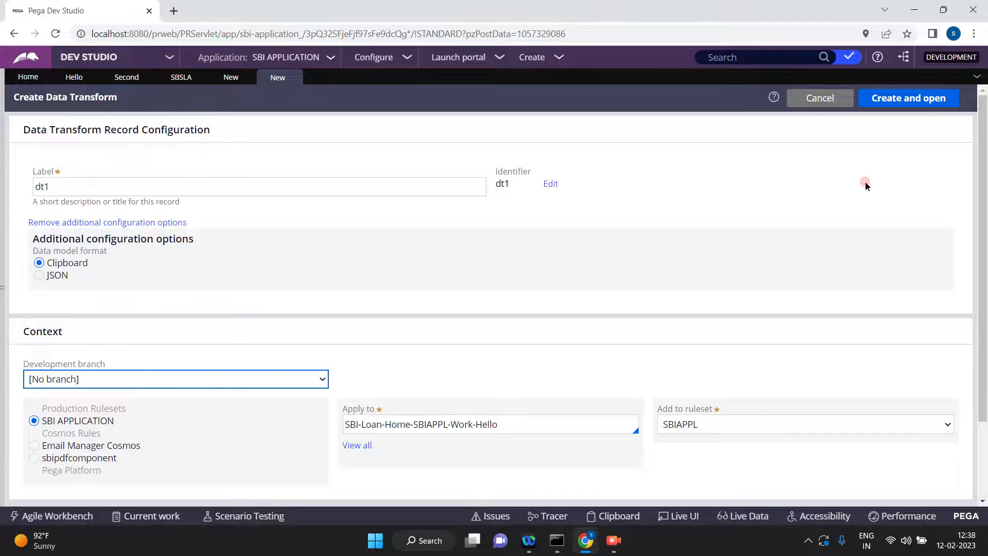
left_click(895, 103)
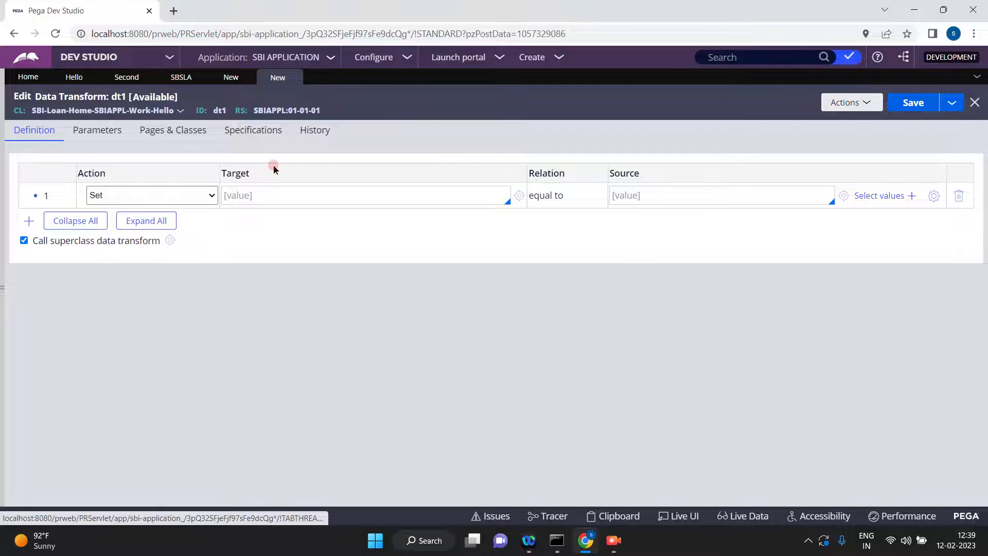
Make dt1 set .pyStatusWork equal to "Goal Time" and save the data transform.
left_click(299, 197)
type(".pyStatus")
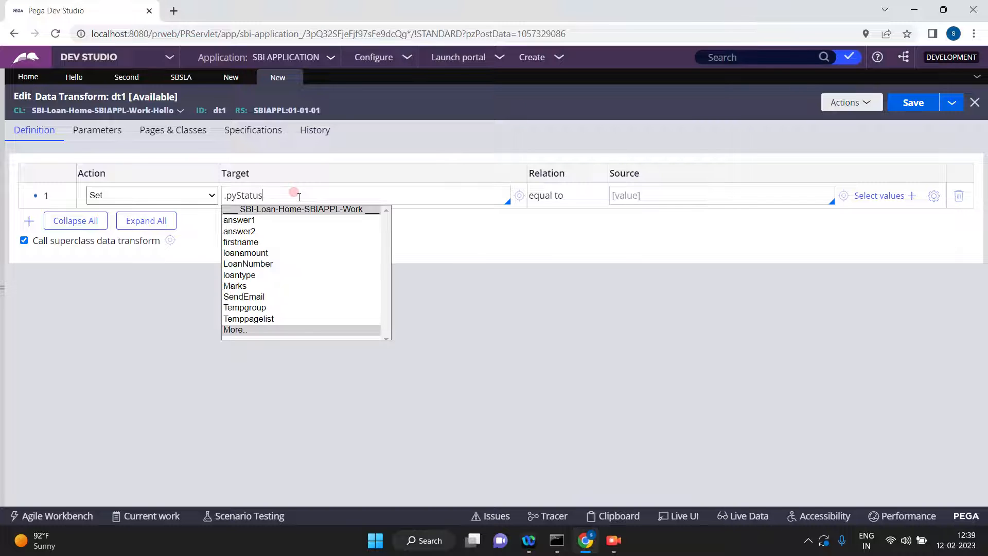
left_click(244, 334)
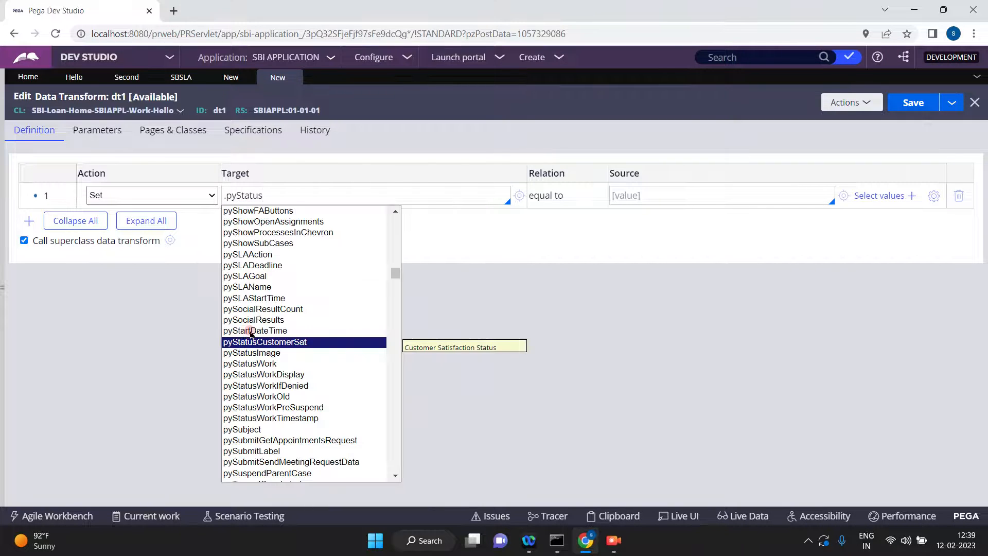
left_click(259, 364)
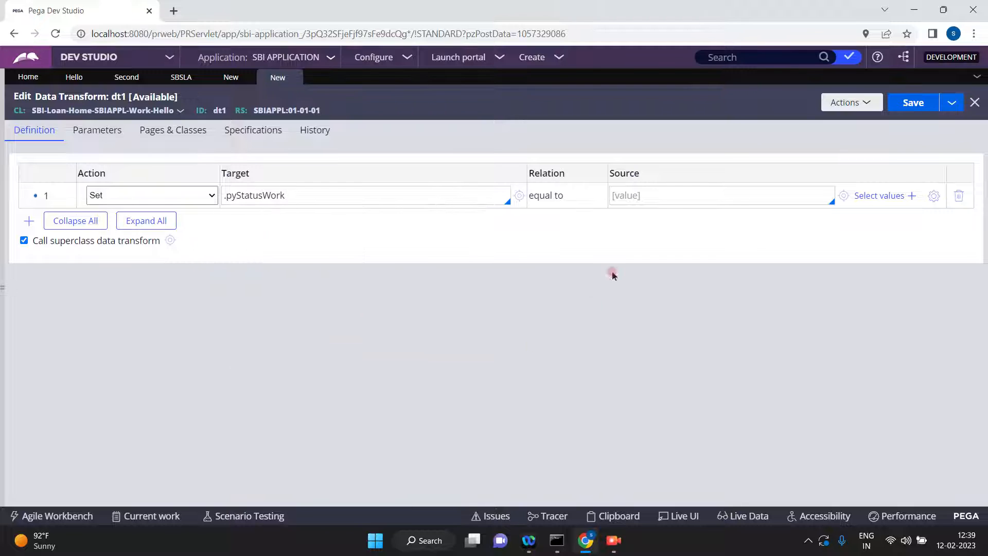
left_click(652, 195)
type("\"Goal Time")
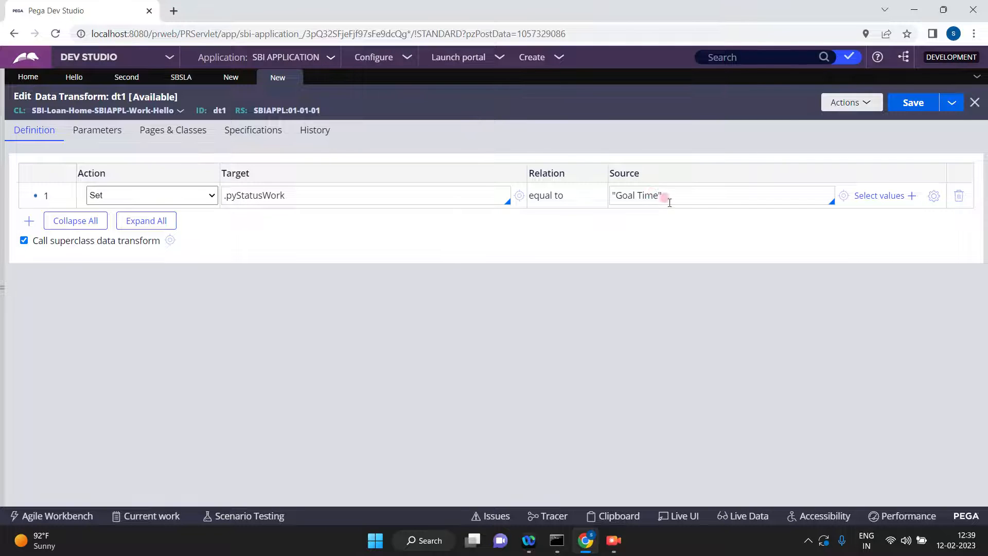
left_click(910, 102)
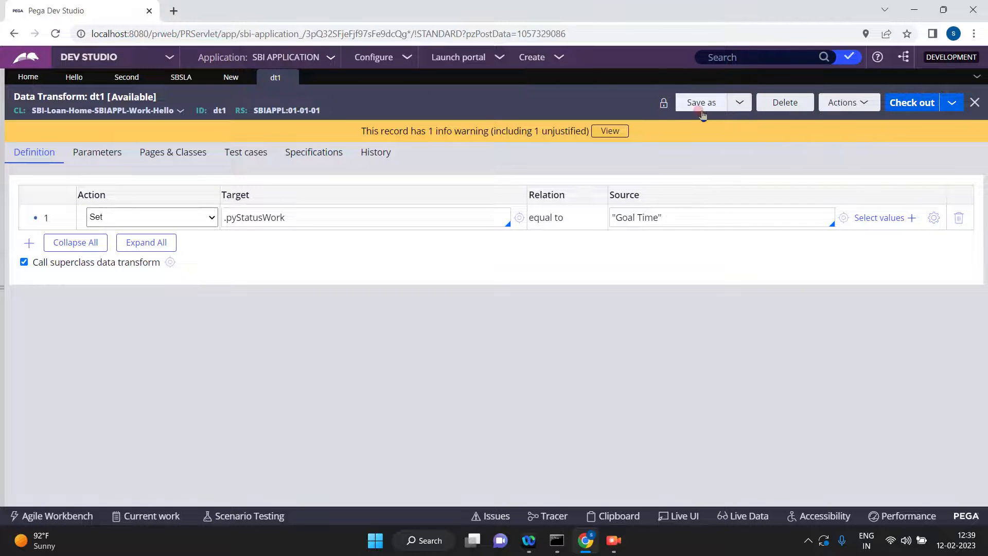
Save a copy of the dt1 data transform as dt2 and open the new rule.
left_click(701, 106)
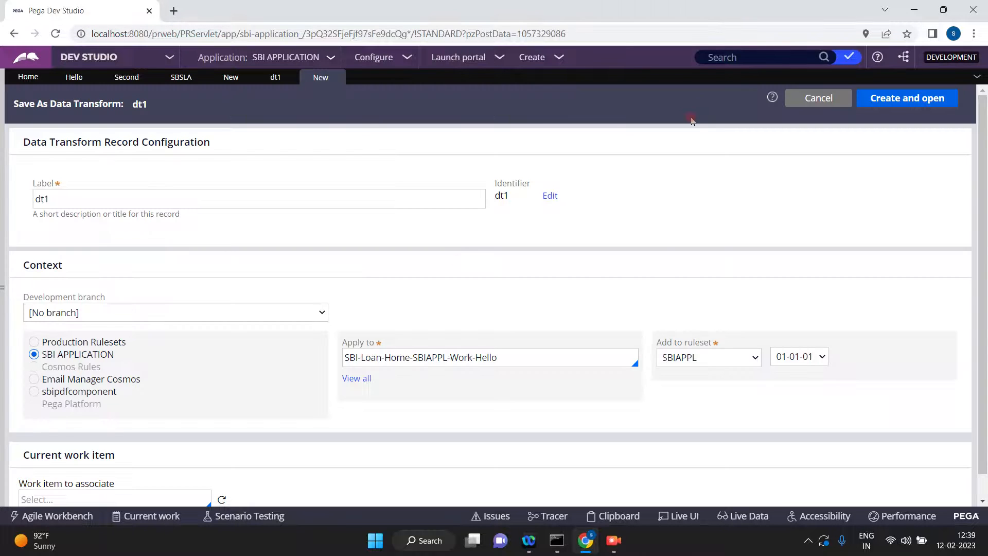
left_click(74, 204)
key("BackSpace")
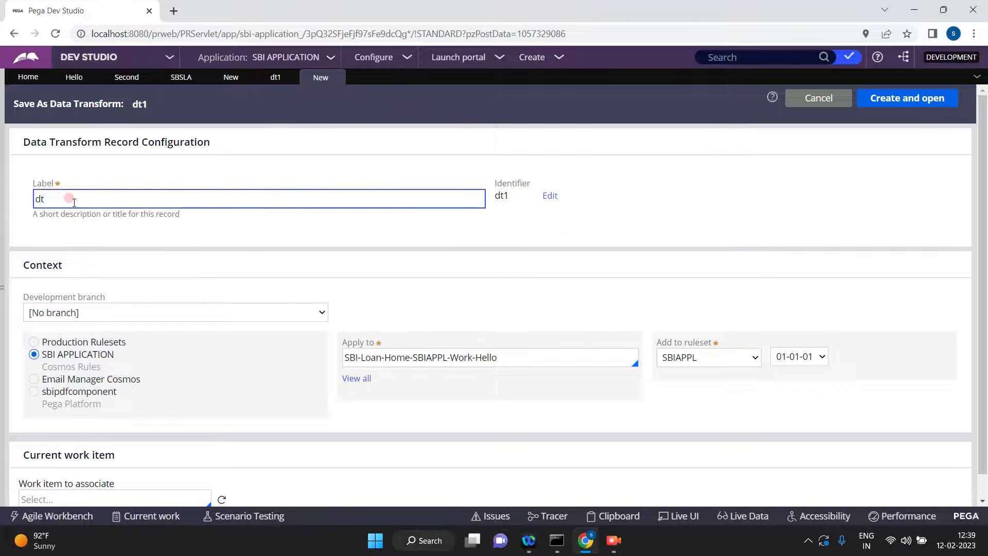
left_click(408, 228)
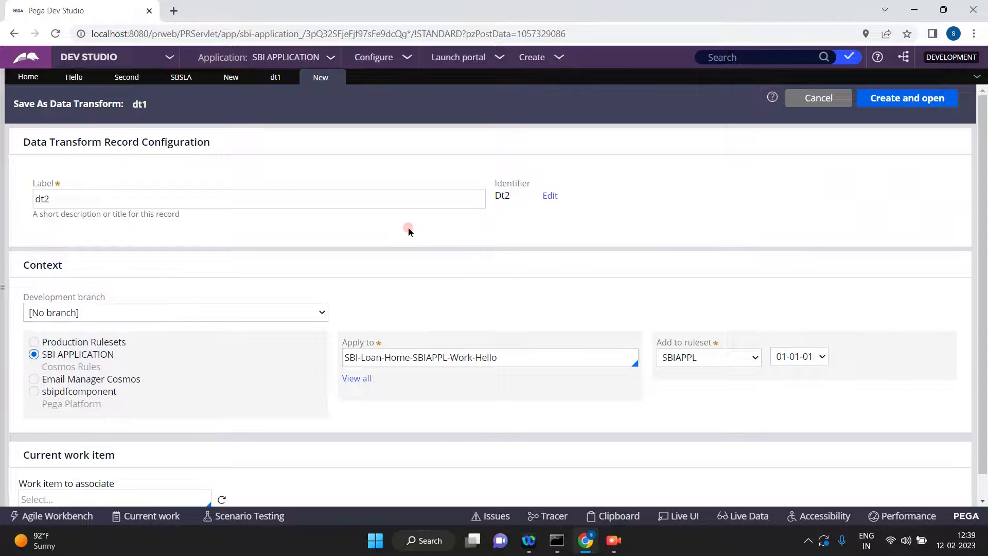
left_click(895, 105)
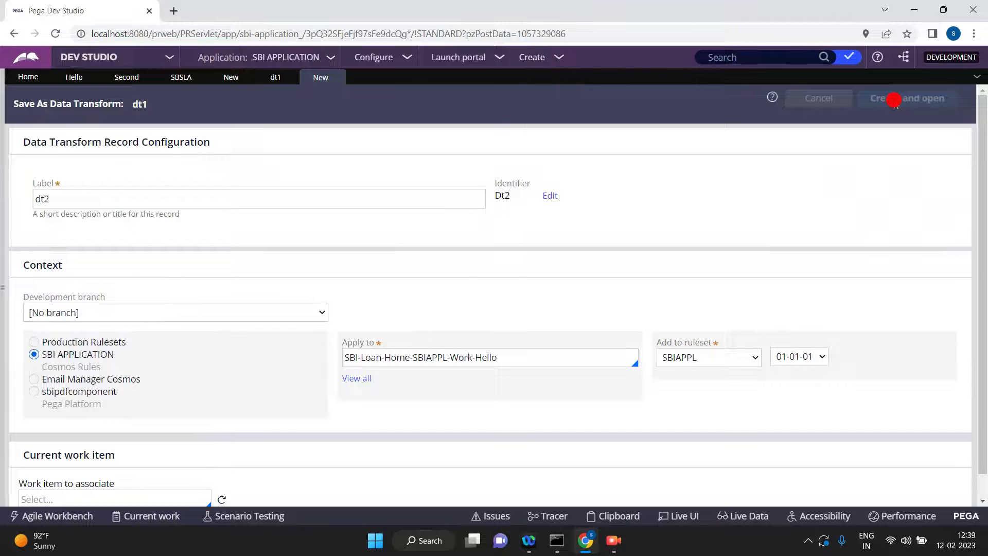
left_click(272, 78)
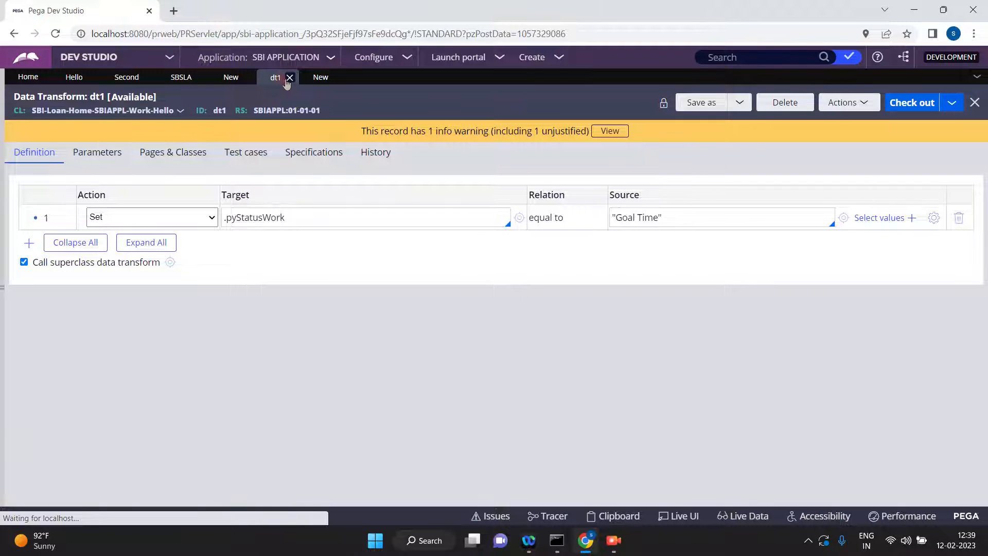
left_click(320, 78)
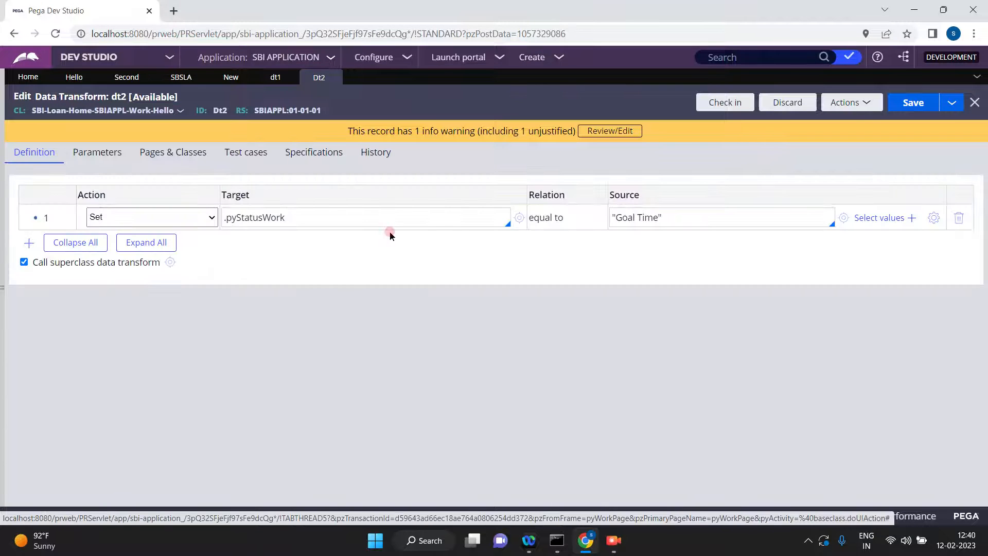
Change the source value for .pyStatusWork in dt2 to "DeadLine" and save the rule.
triple_click(618, 208)
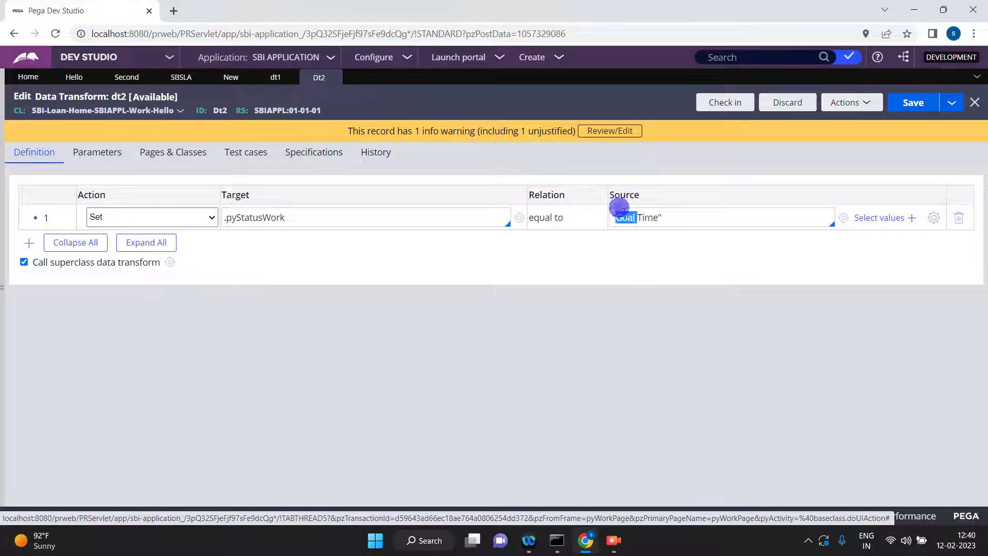
type("\"Dea")
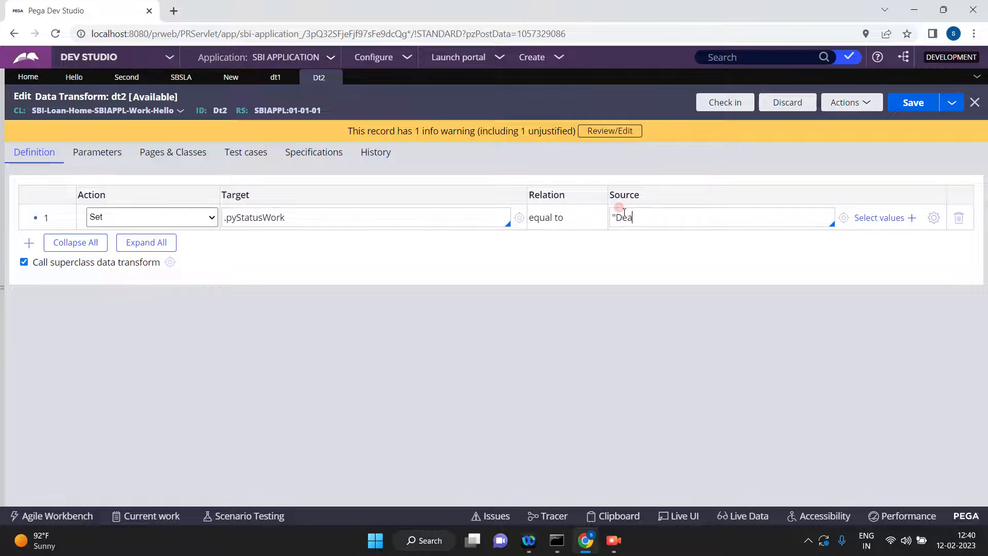
type("dLine")
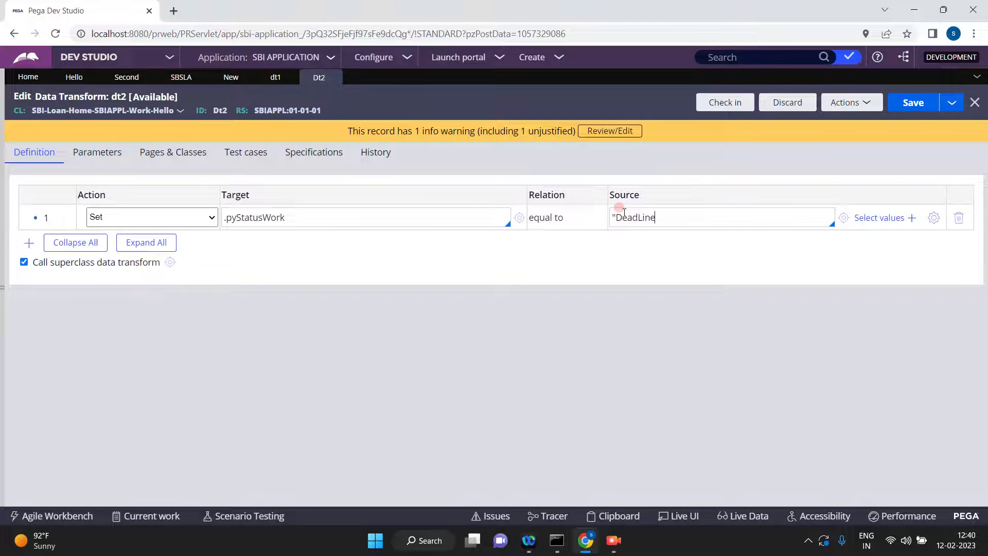
type("\"")
left_click(911, 102)
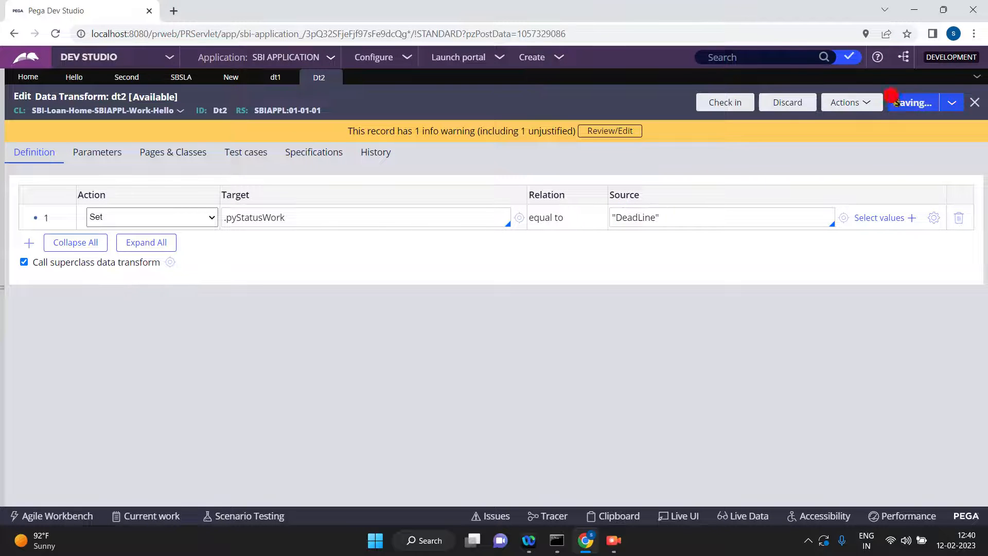
Check in the dt2 data transform with the comment "updated".
left_click(719, 105)
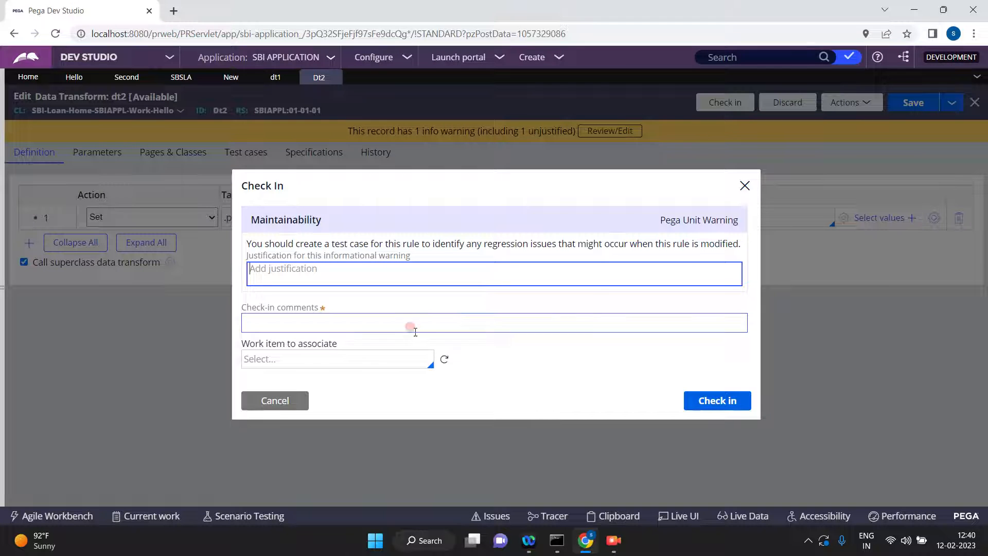
left_click(381, 321)
type("updated")
left_click(701, 402)
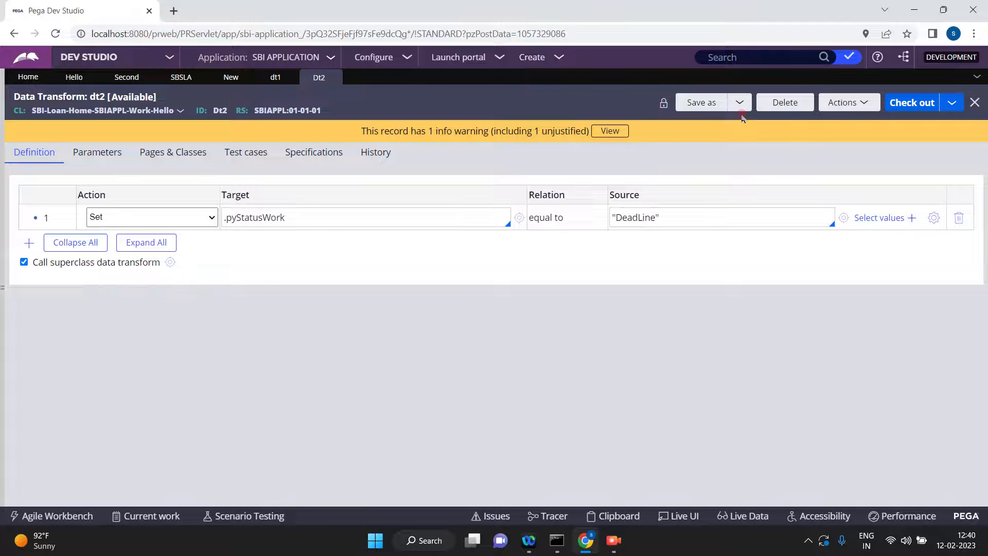
Save a copy of the dt2 data transform as dt3 and open the new rule.
left_click(709, 102)
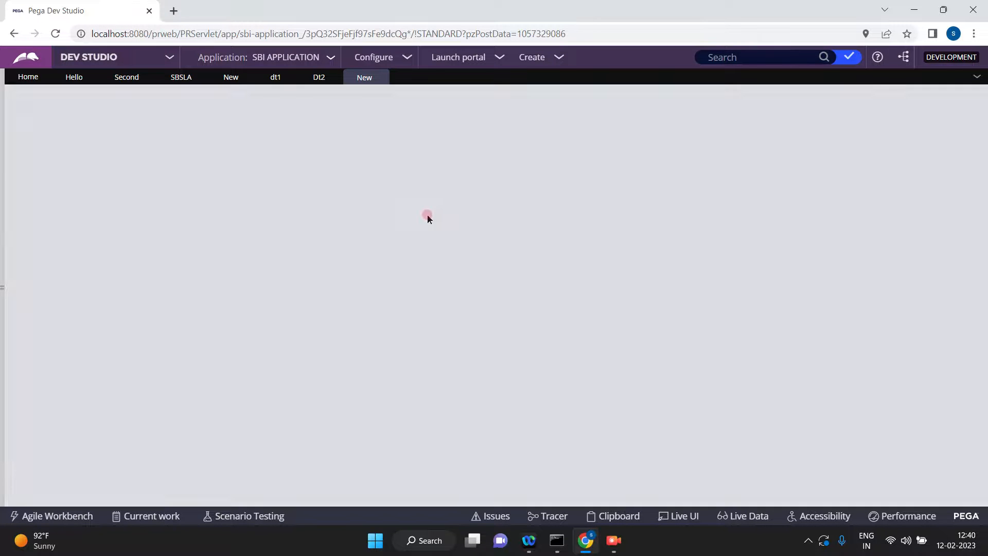
left_click(210, 190)
key("BackSpace")
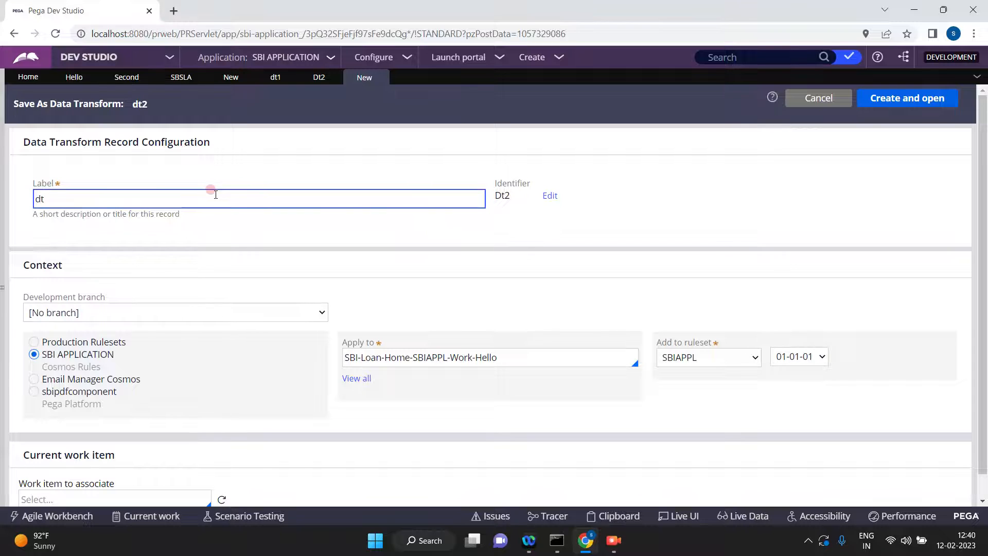
type("3")
left_click(286, 160)
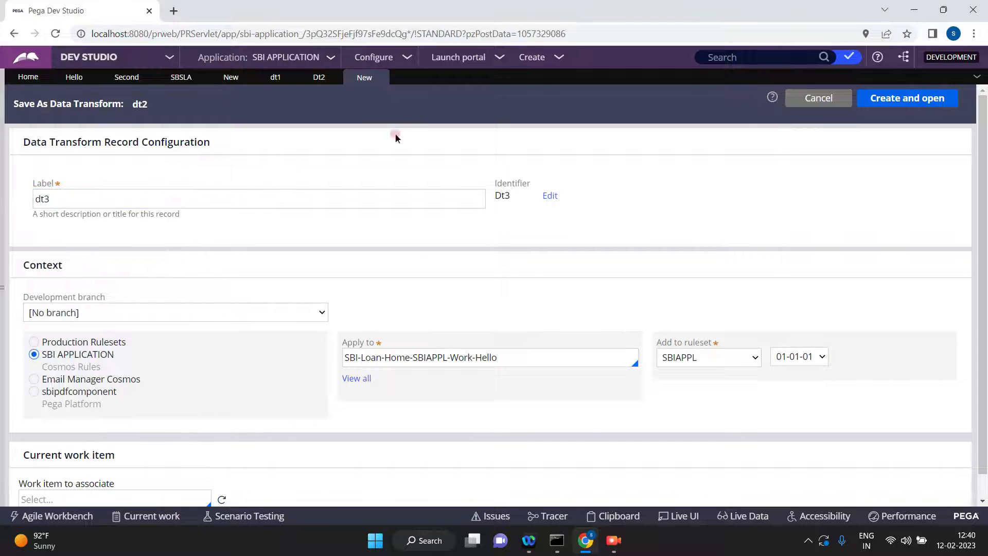
left_click(922, 99)
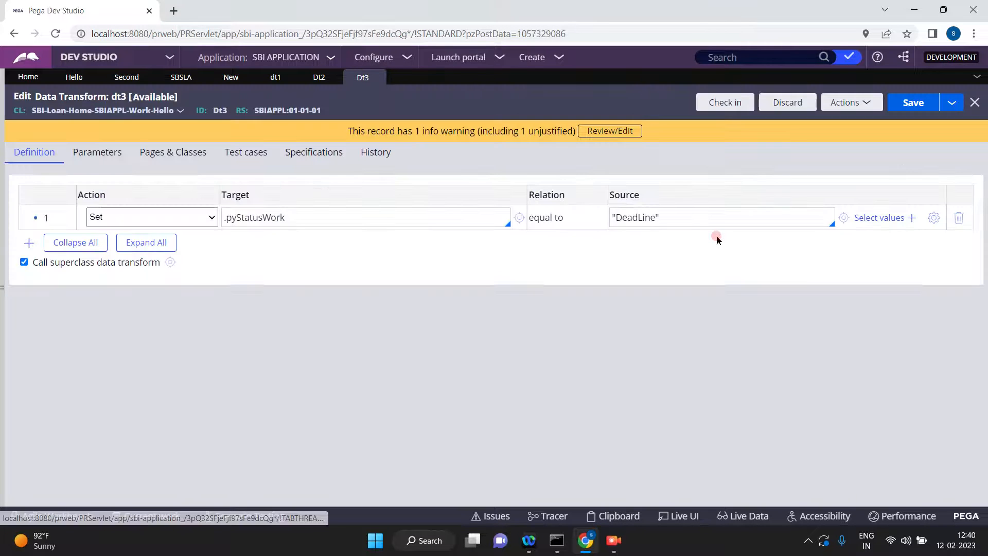
Change the source value for .pyStatusWork in dt3 to "PassedDeadLine" and save the rule.
left_click(612, 217)
type("Passed")
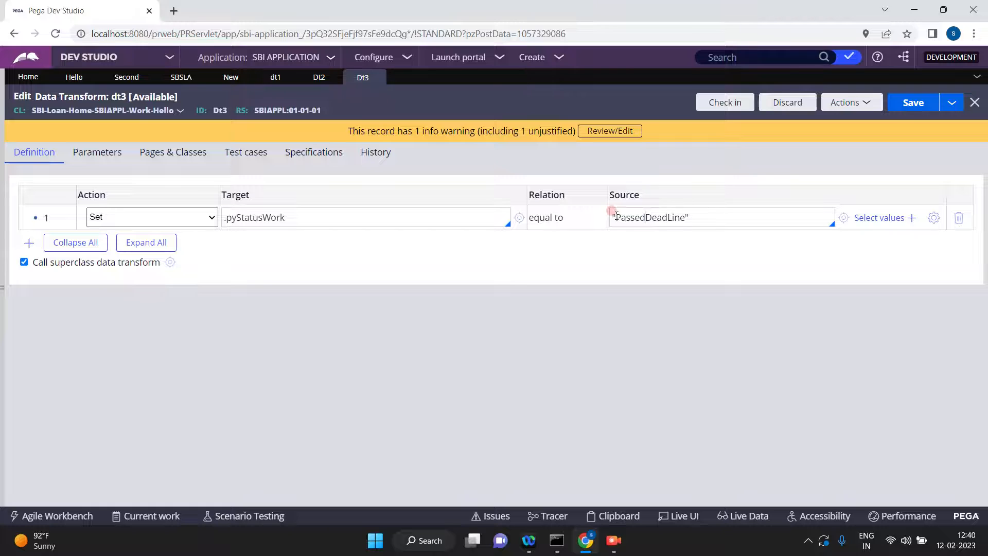
left_click(908, 102)
Check in the dt3 data transform with the comment "updated".
left_click(721, 102)
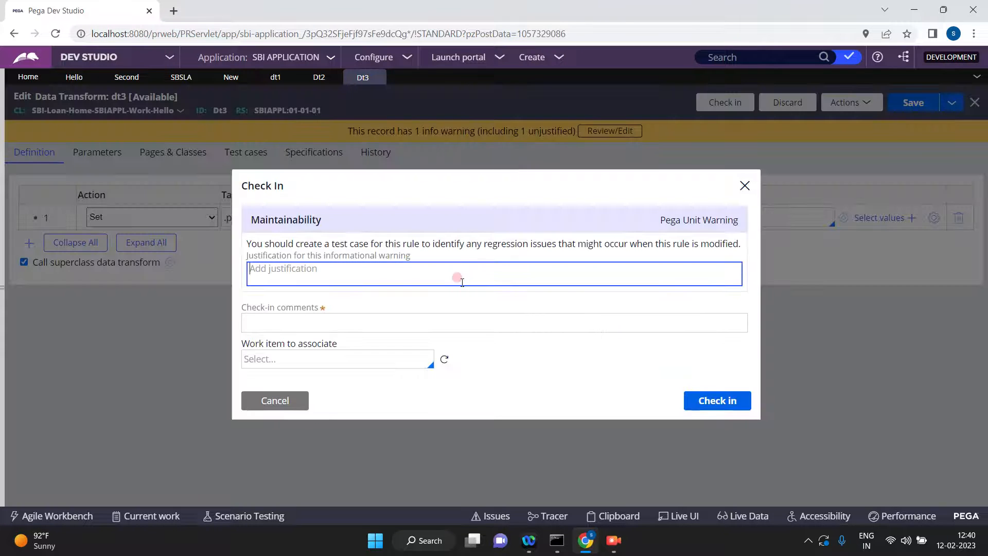
left_click(466, 314)
type("updated")
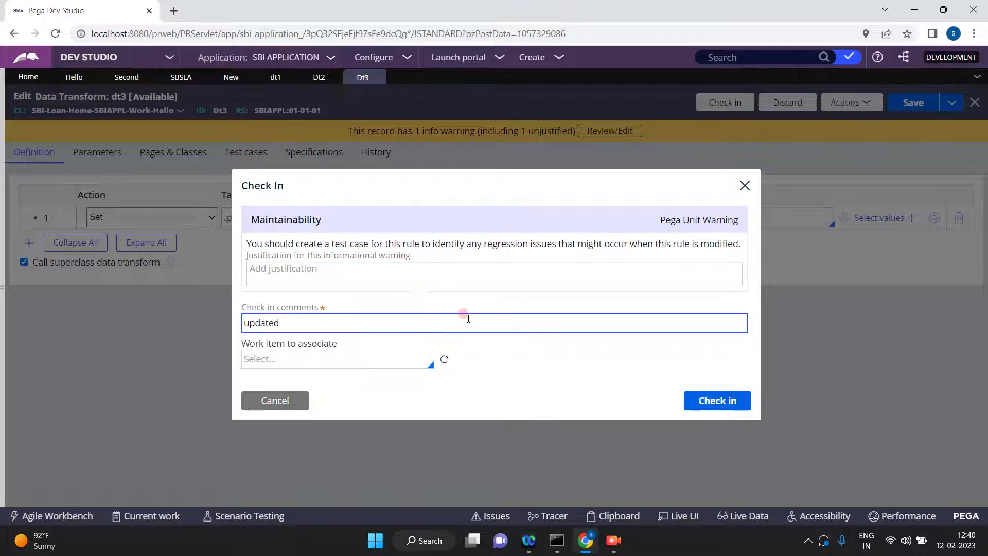
left_click(697, 409)
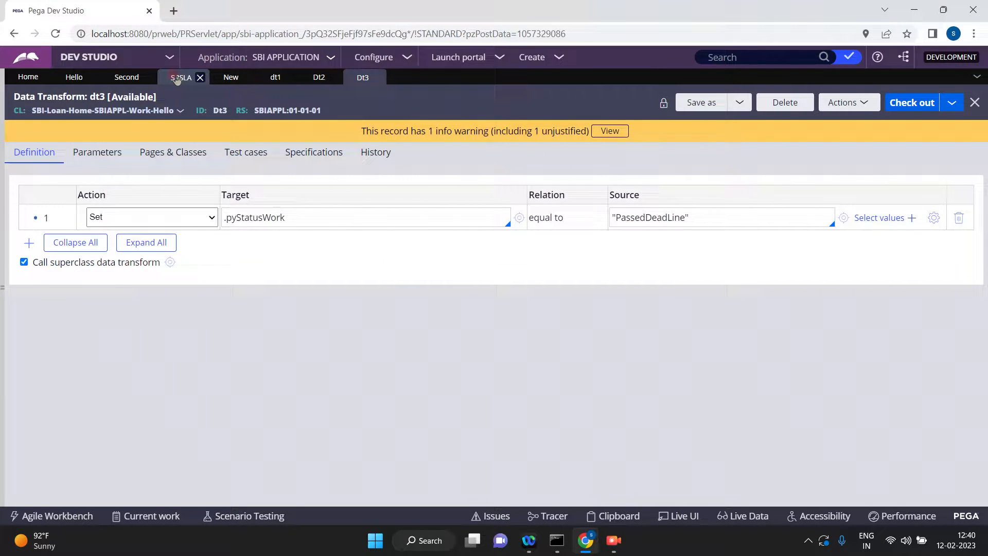
Return to the SBSLA rule and enter Dt2 as the data transform of the passed deadline's action.
left_click(177, 79)
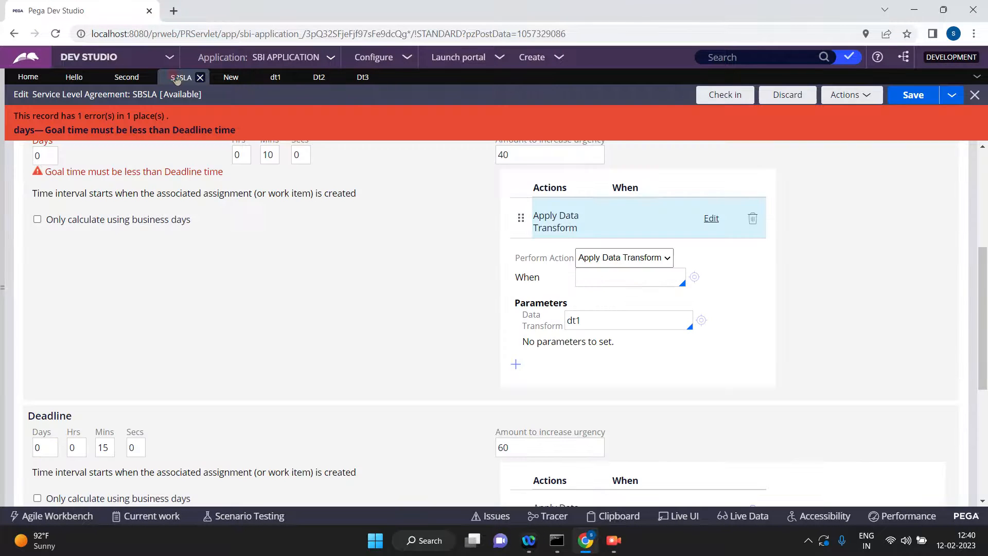
left_click(273, 156)
left_click(622, 318)
scroll(651, 445, "down", 5)
left_click(711, 427)
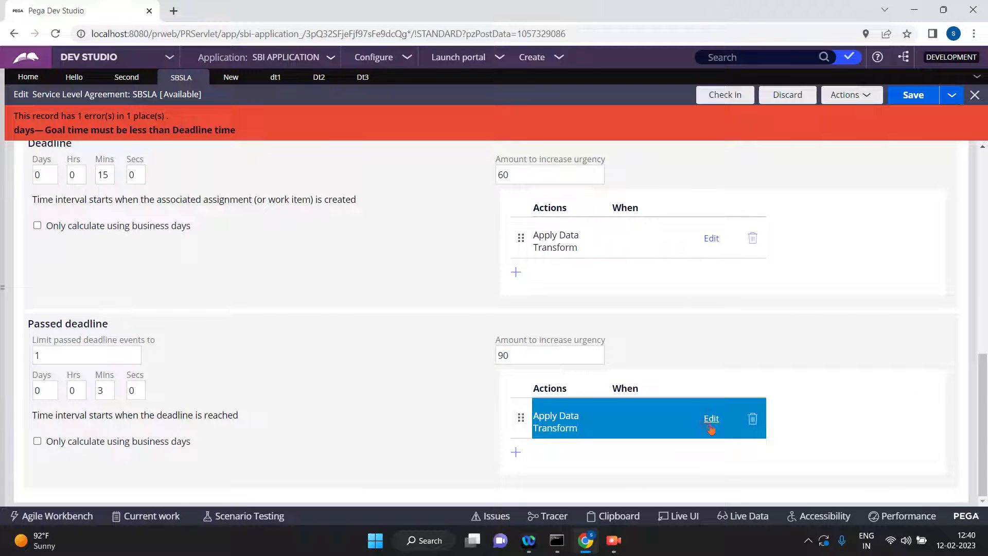
left_click(854, 468)
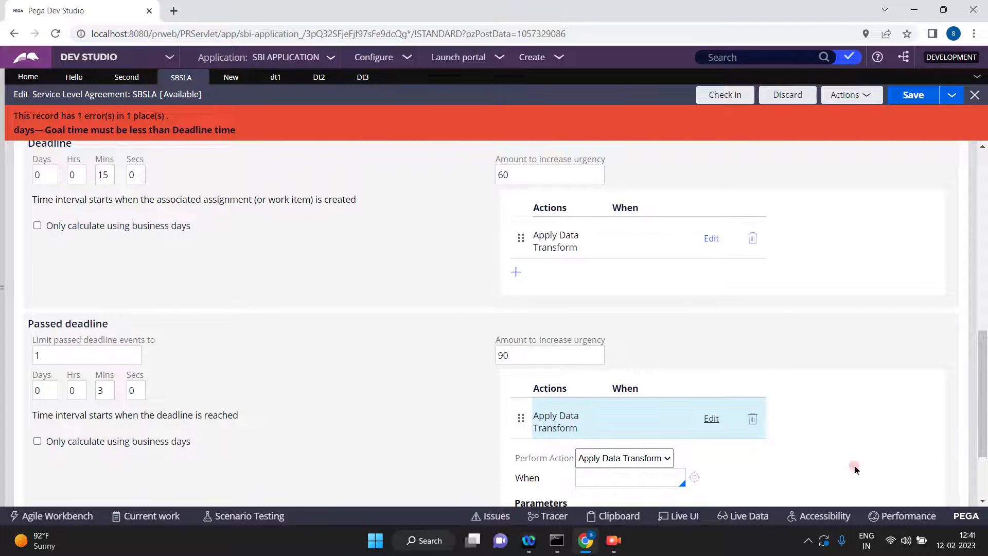
scroll(617, 406, "down", 2)
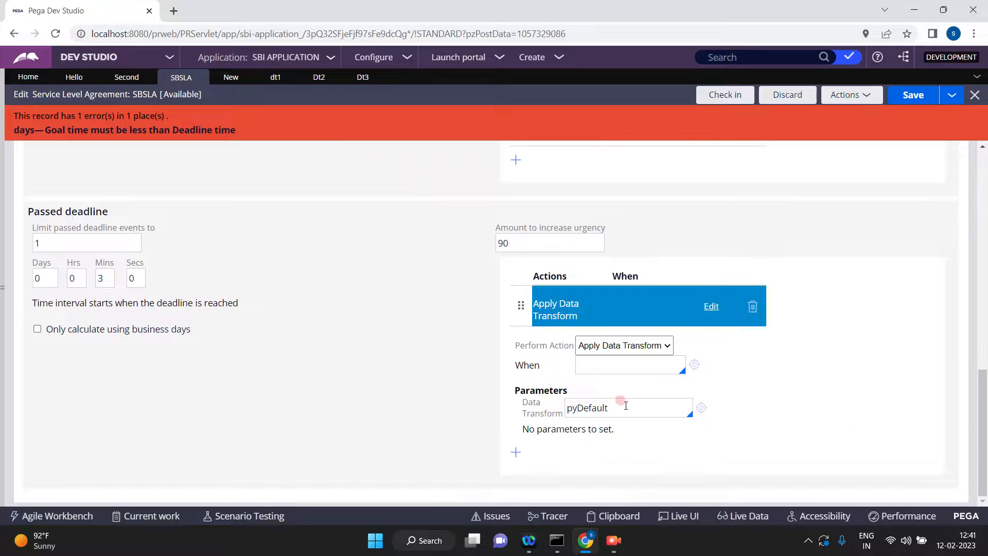
double_click(622, 407)
type("DT")
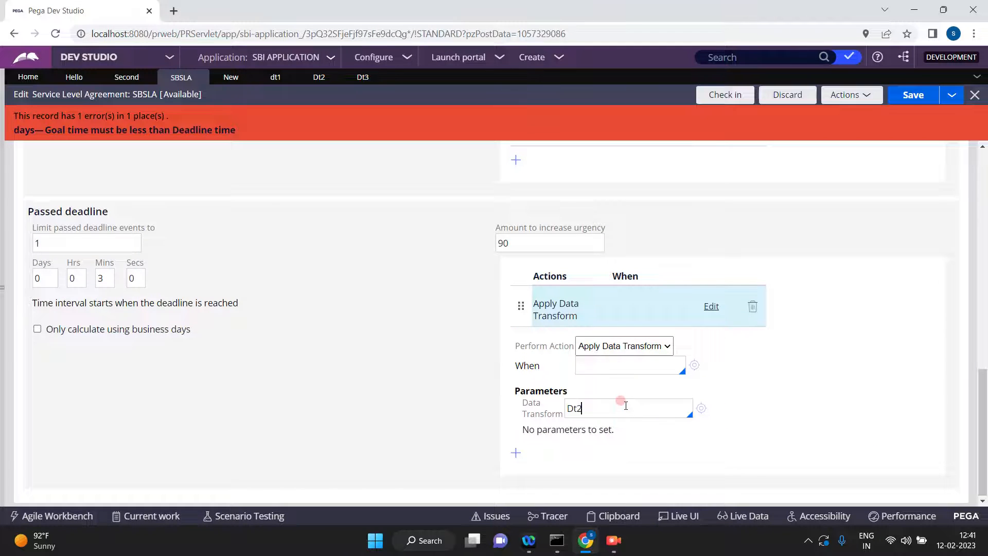
Set the data transform of the passed deadline's action to Dt3.
left_click(597, 347)
left_click(585, 407)
key("BackSpace")
type("3")
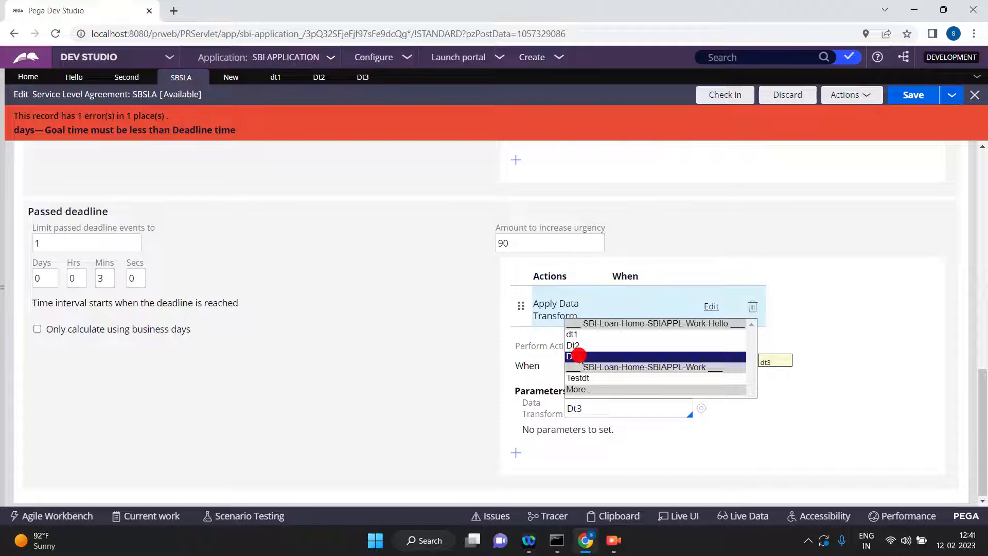
left_click(578, 356)
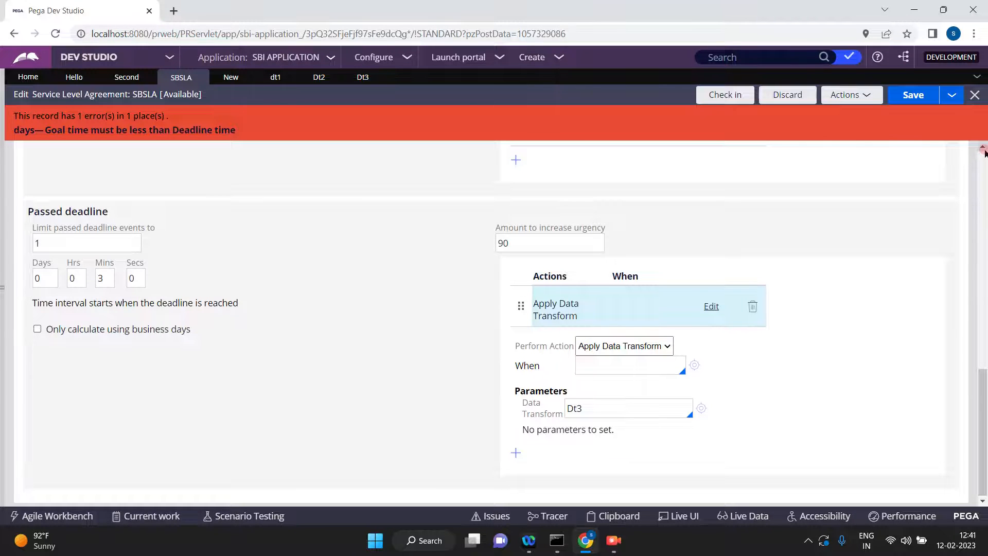
Edit the Apply Data Transform action under Deadline and set its data transform to Dt2.
left_click(983, 149)
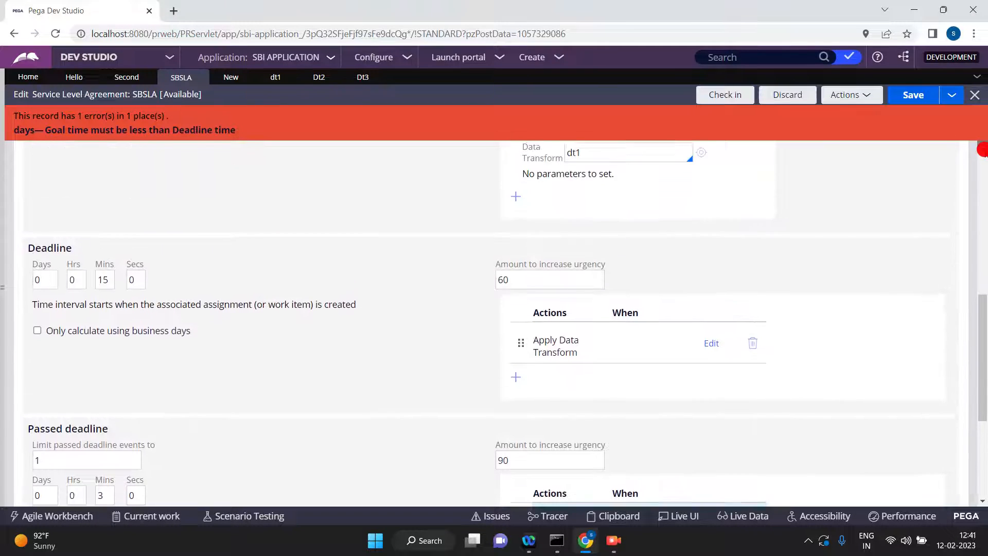
left_click(983, 149)
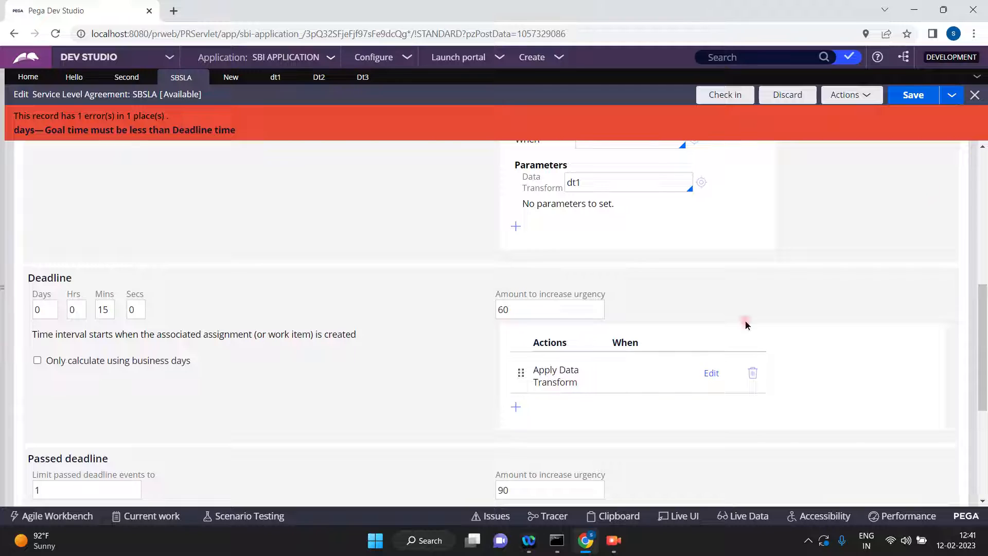
left_click(708, 375)
left_click(623, 468)
double_click(627, 475)
type("Dt2")
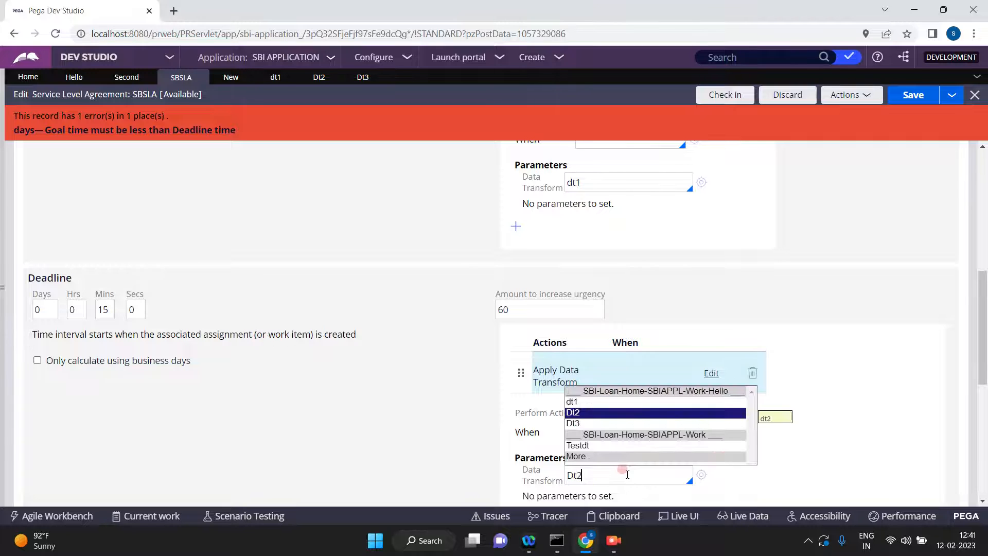
left_click(622, 414)
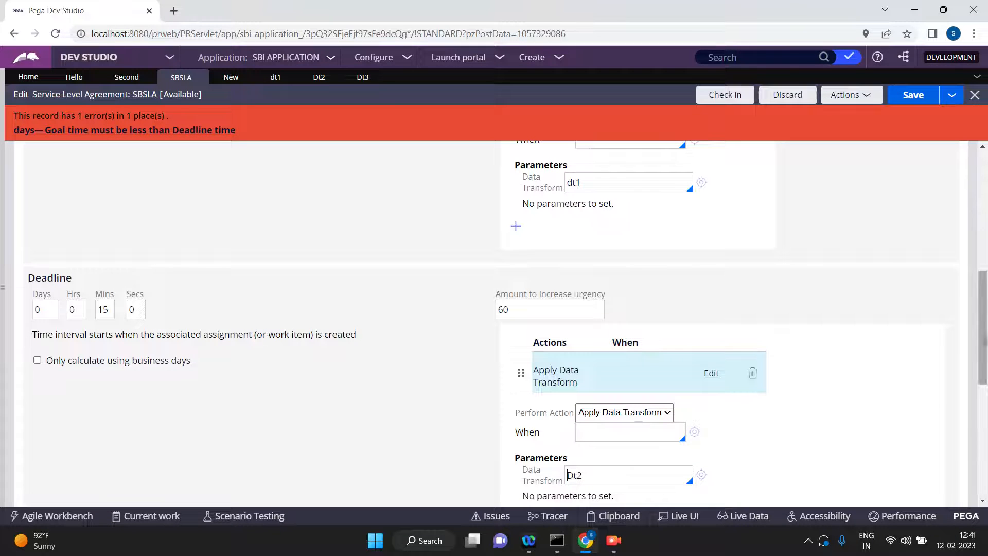
Save the SBSLA rule and check it in with the comment "updated".
left_click(984, 242)
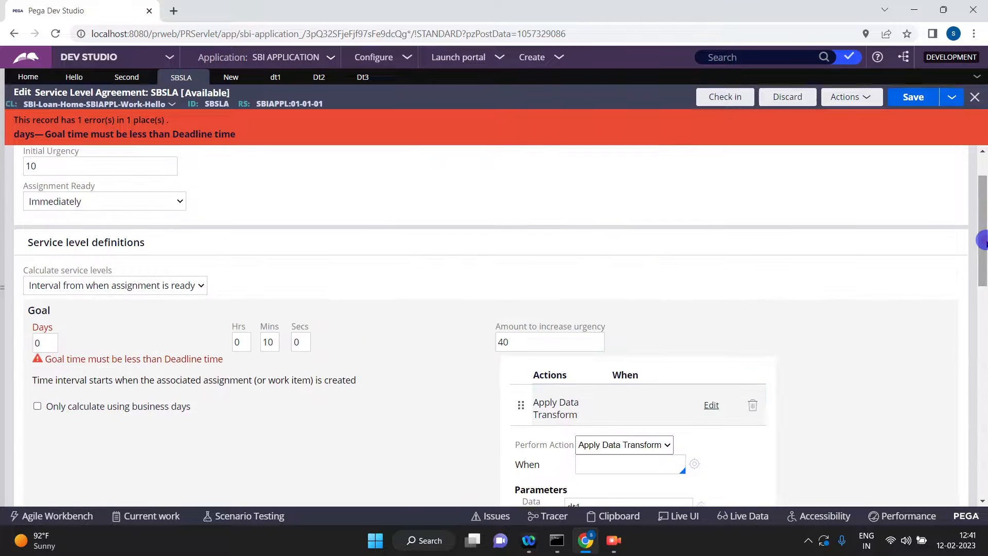
left_click(912, 104)
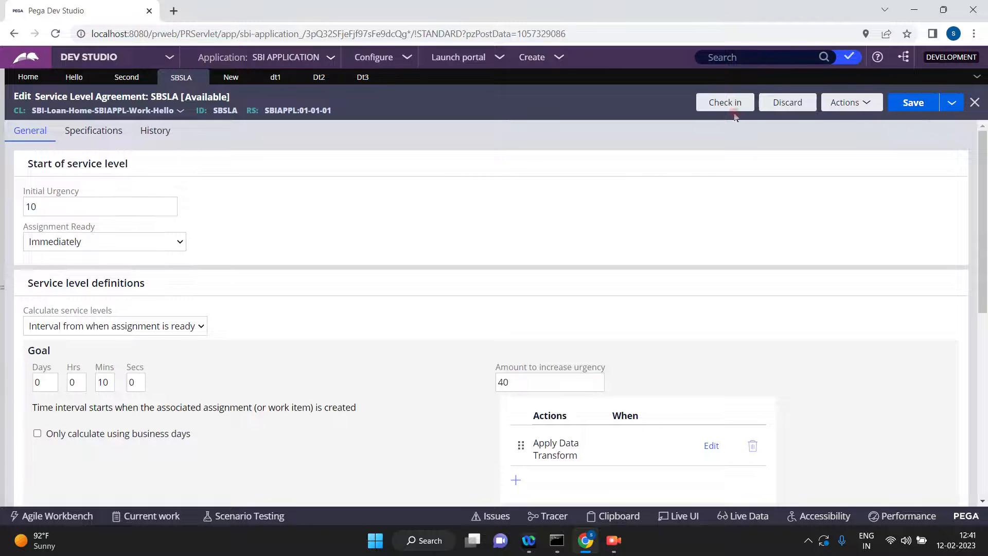
left_click(719, 106)
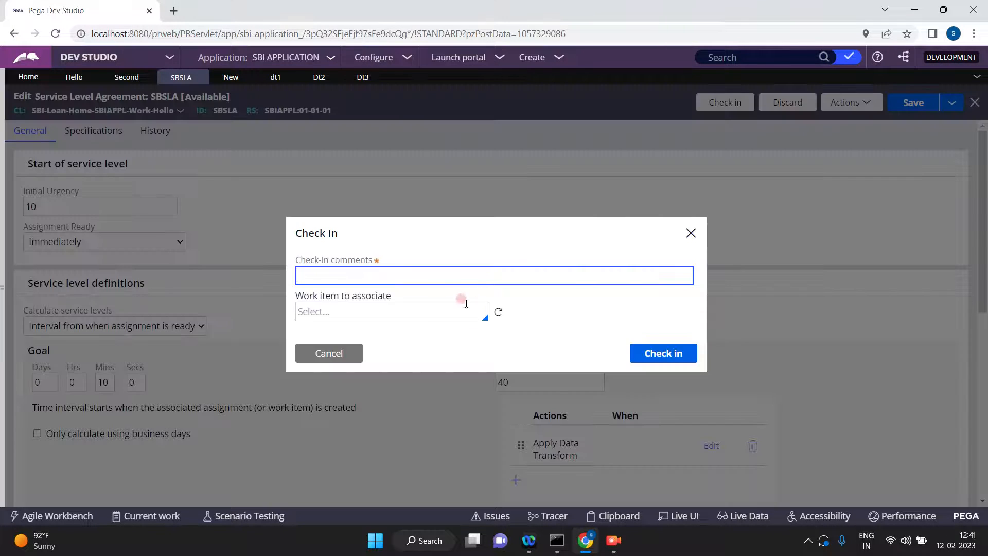
left_click(466, 276)
type("updated")
left_click(669, 352)
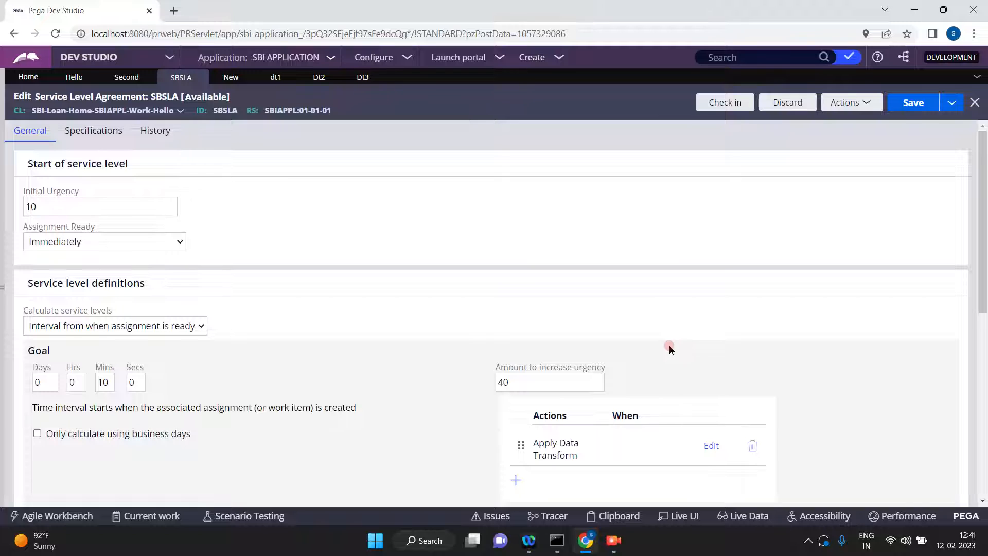
Go back to the Hello case type, refresh it, then save and run it to create a new case.
left_click(126, 77)
left_click(317, 442)
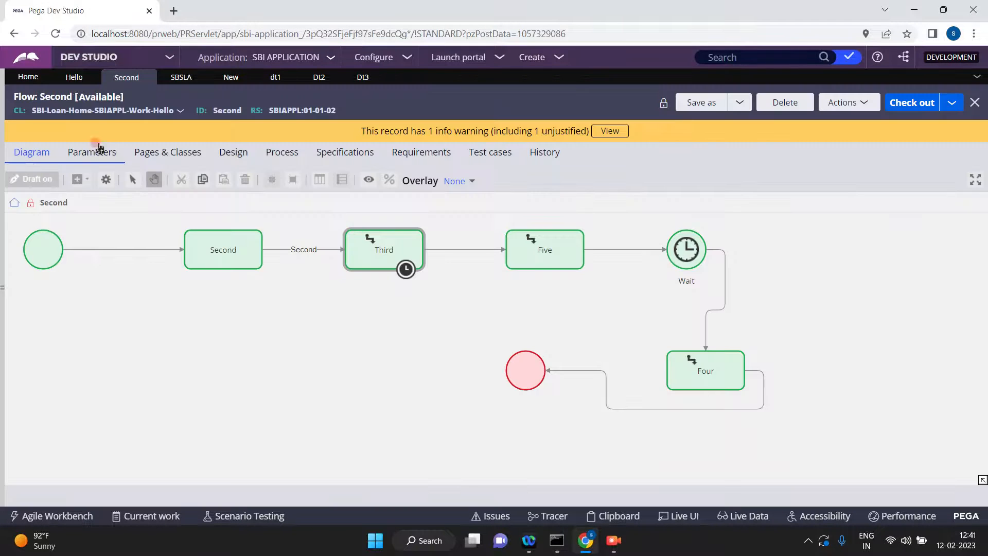
left_click(73, 78)
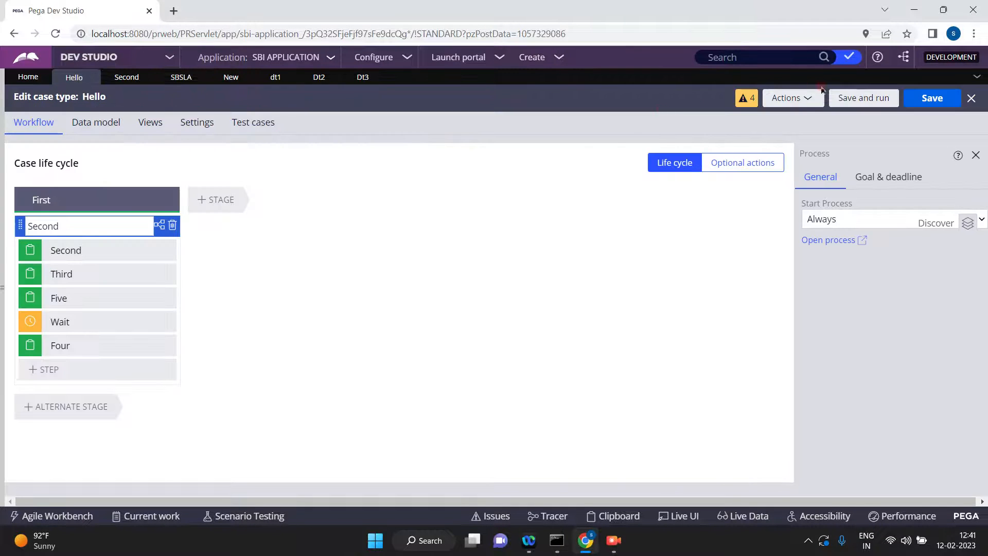
left_click(791, 104)
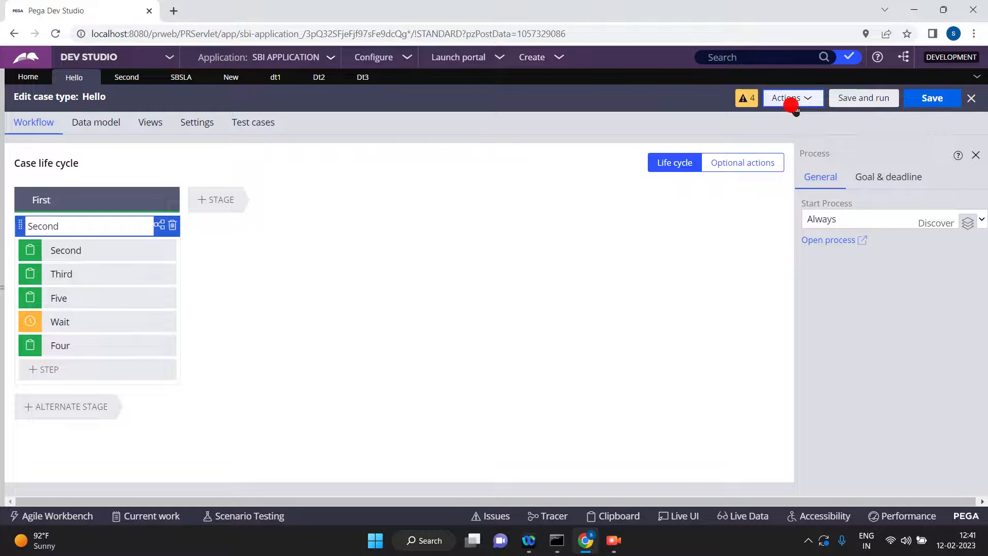
left_click(796, 101)
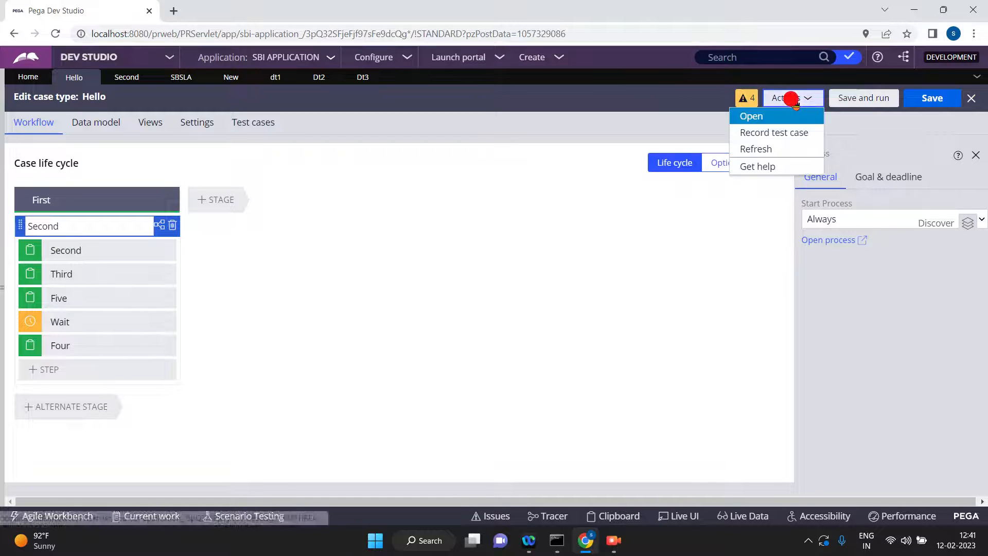
left_click(758, 150)
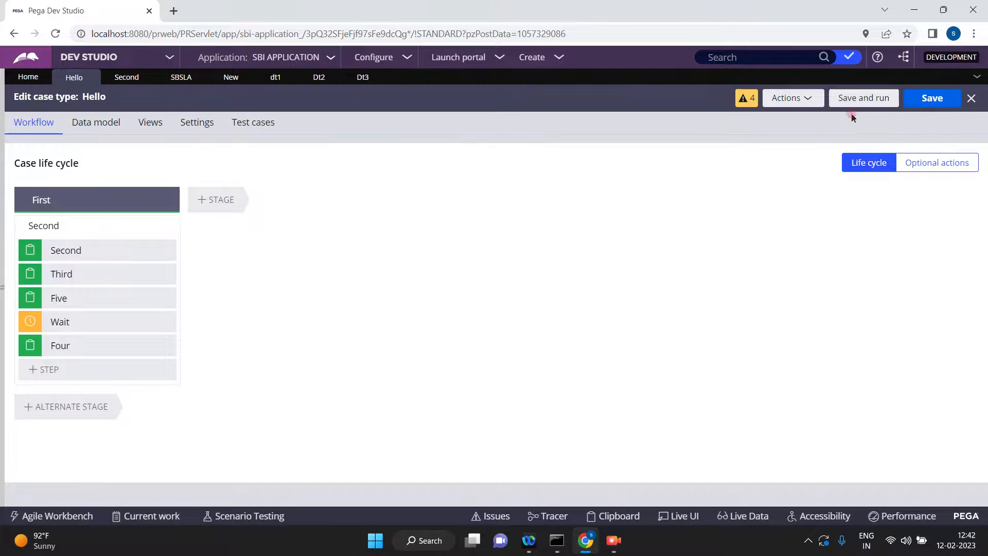
left_click(875, 97)
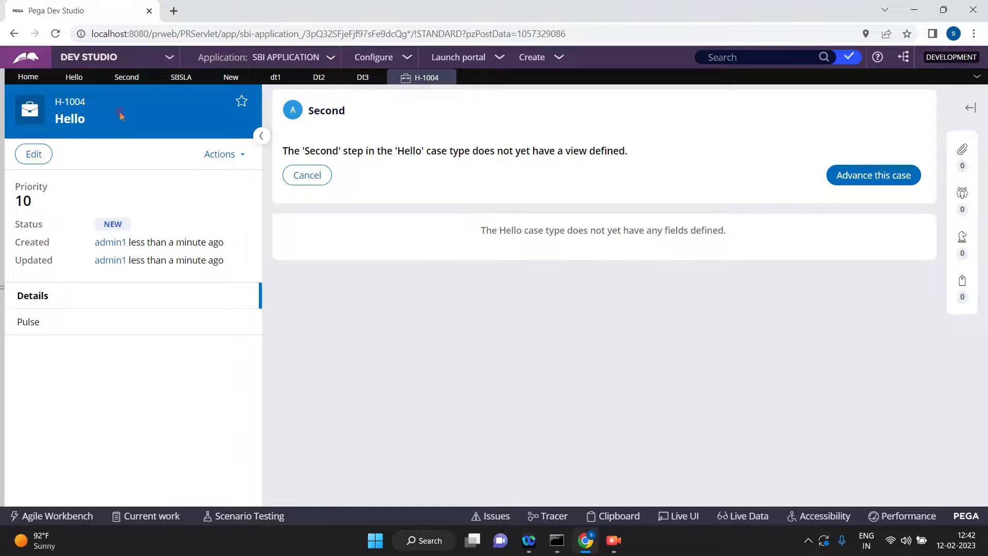
Switch to Admin Studio and examine the agent queues, checking the broken System-Queue-ServiceLevel items and the scheduled items.
left_click(171, 60)
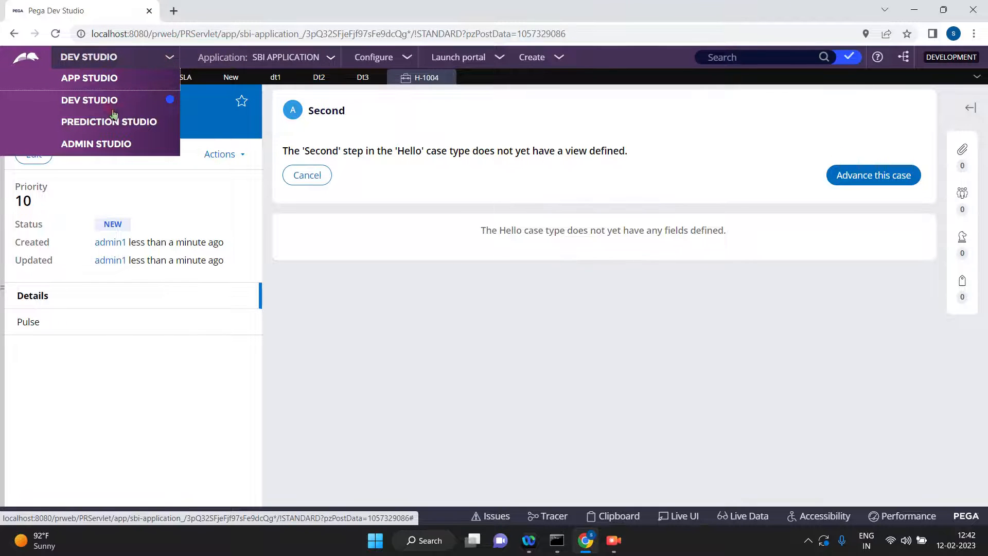
left_click(101, 147)
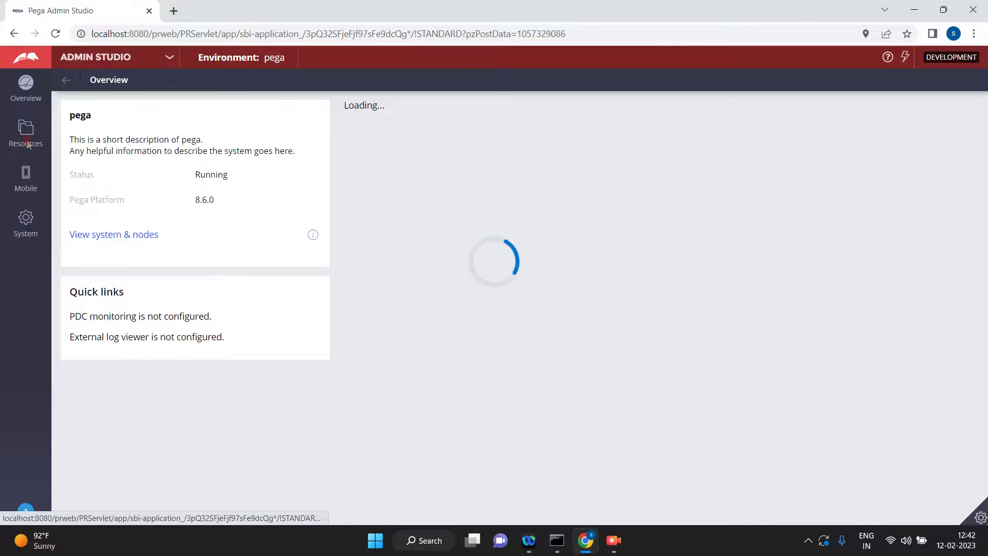
left_click(28, 145)
left_click(74, 239)
left_click(219, 264)
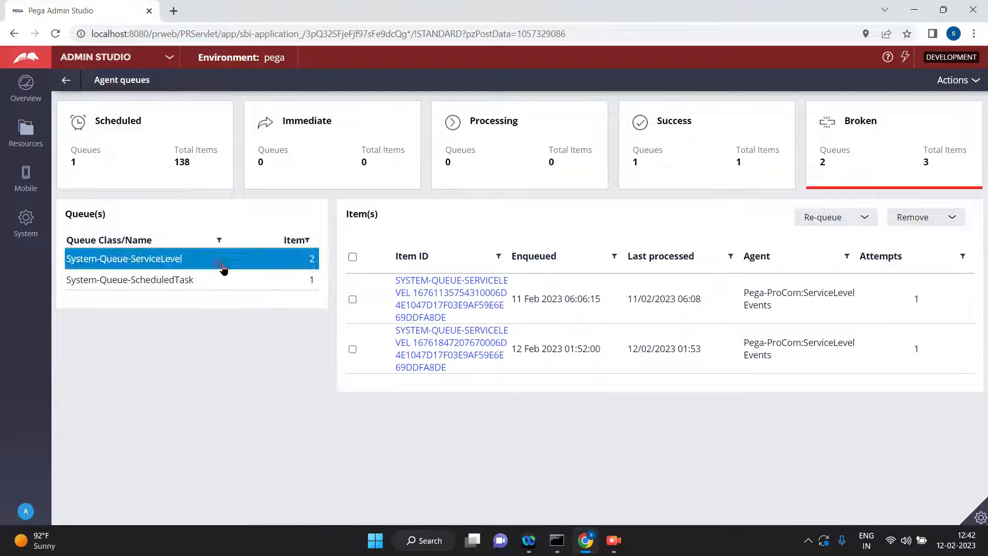
left_click(124, 162)
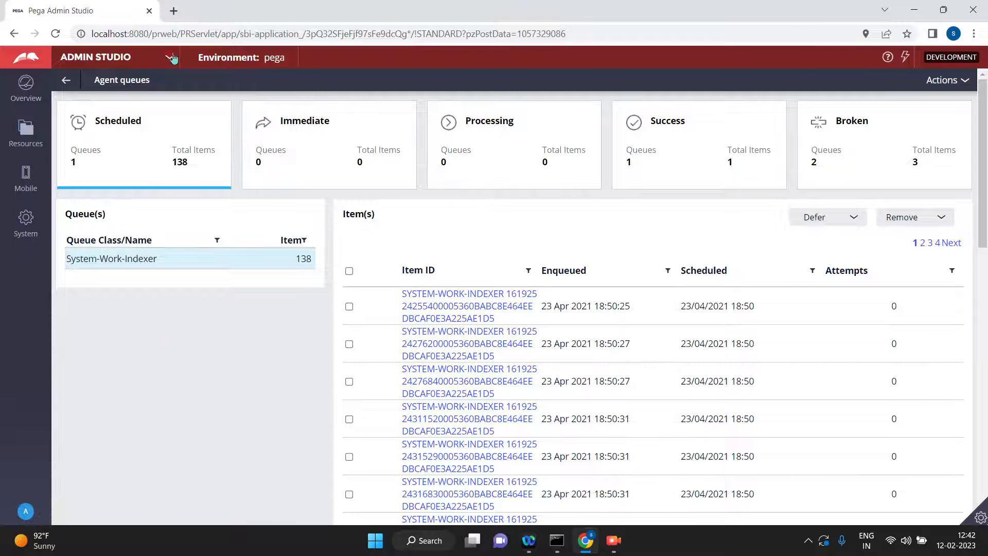
Return to Dev Studio and advance the new Hello case past its Second step.
left_click(120, 61)
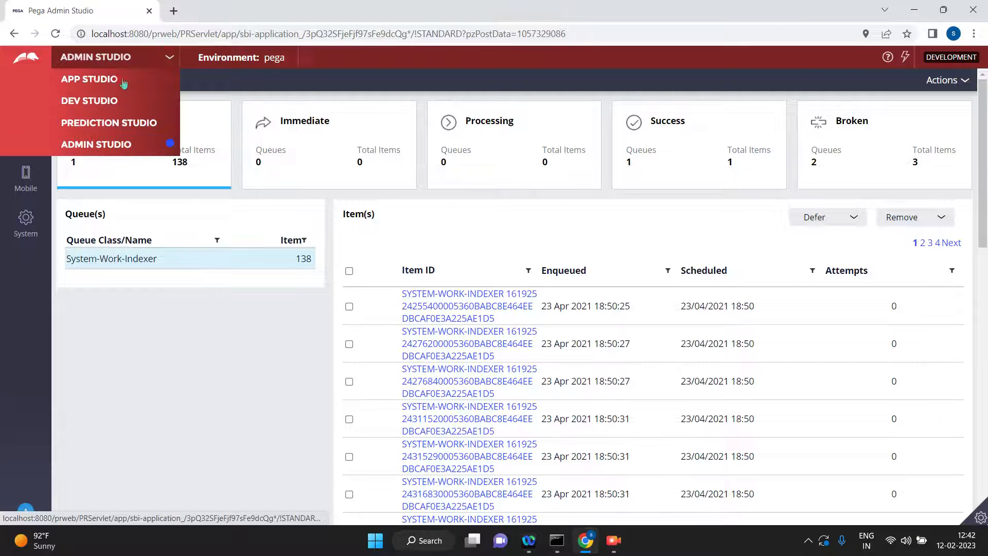
left_click(88, 101)
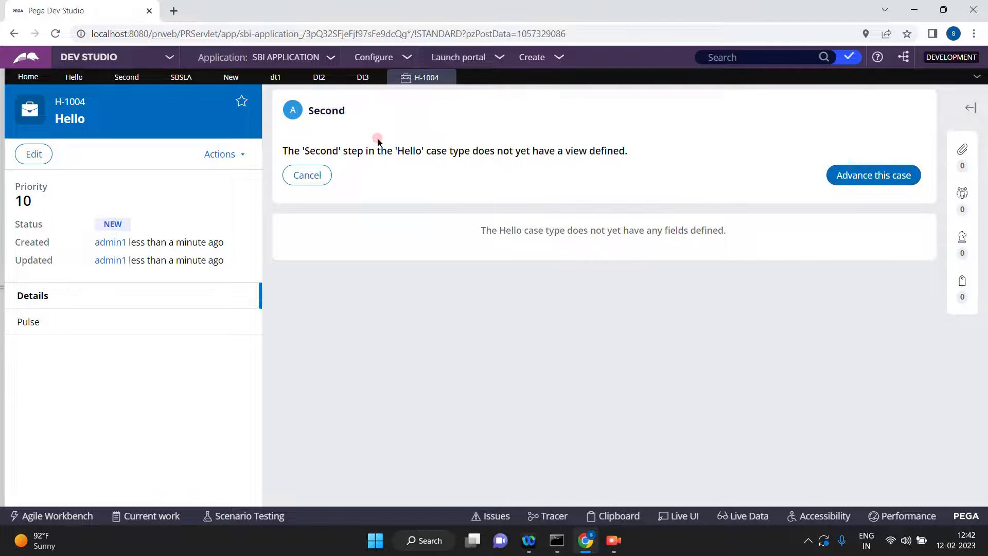
left_click(874, 176)
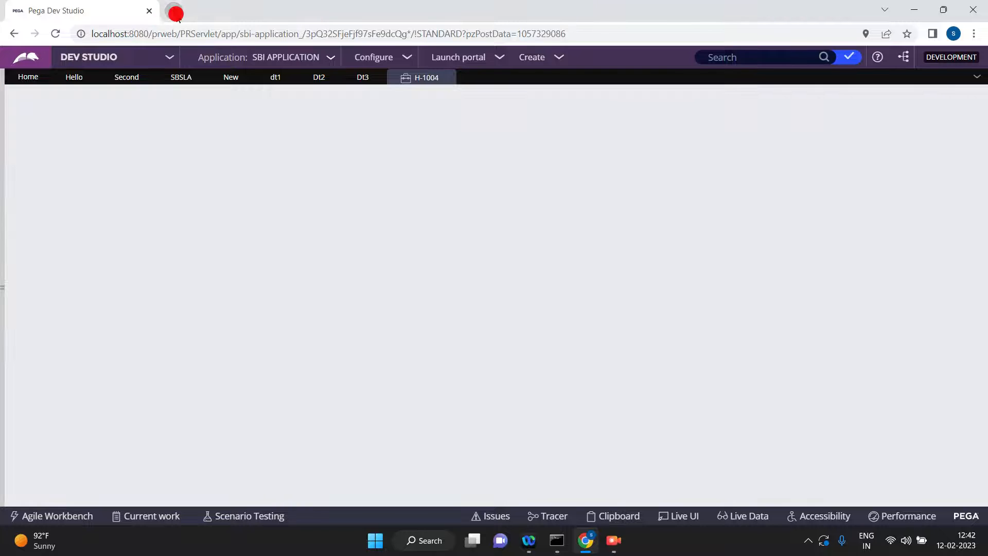
Search the web for "newhrokt time" in a new browser tab, then close that tab.
left_click(176, 13)
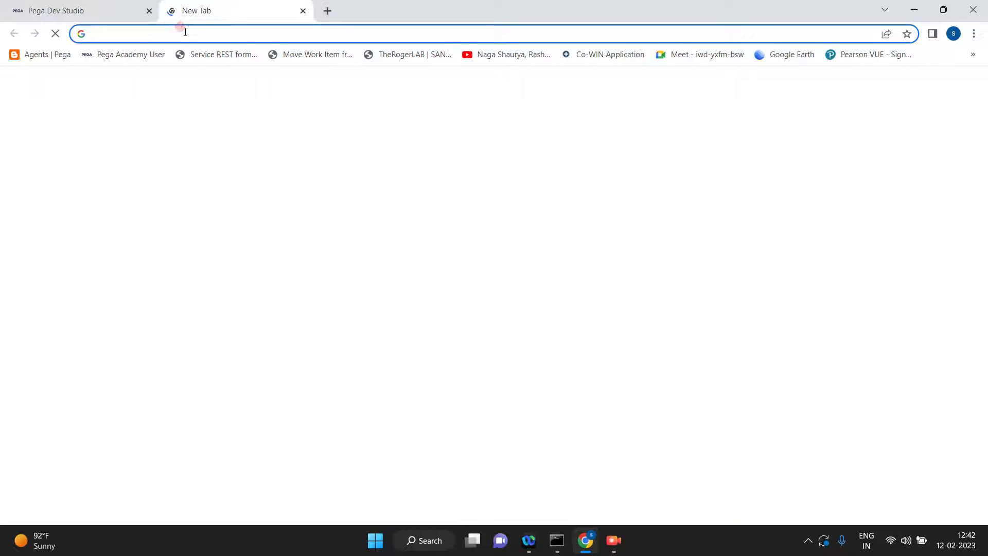
type("newhrokt time")
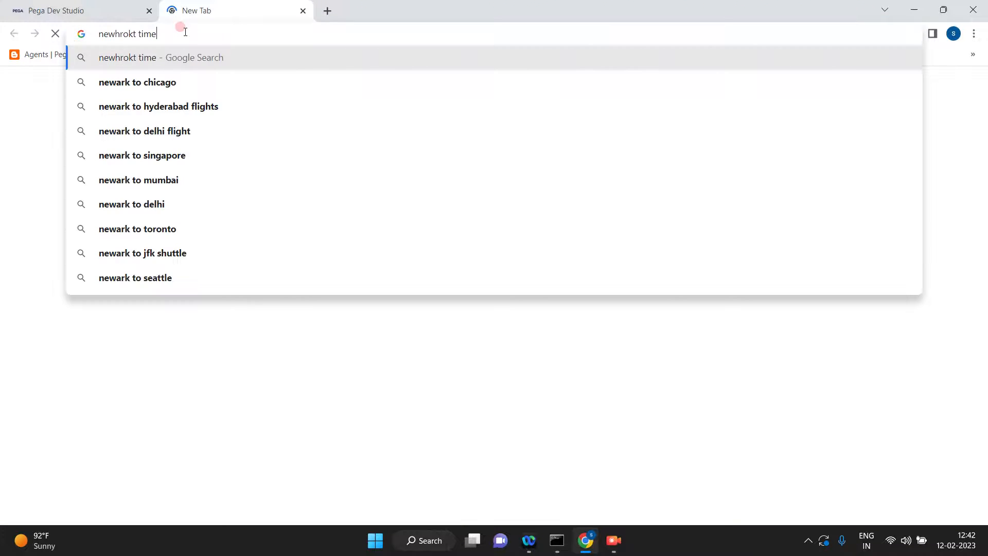
key("Return")
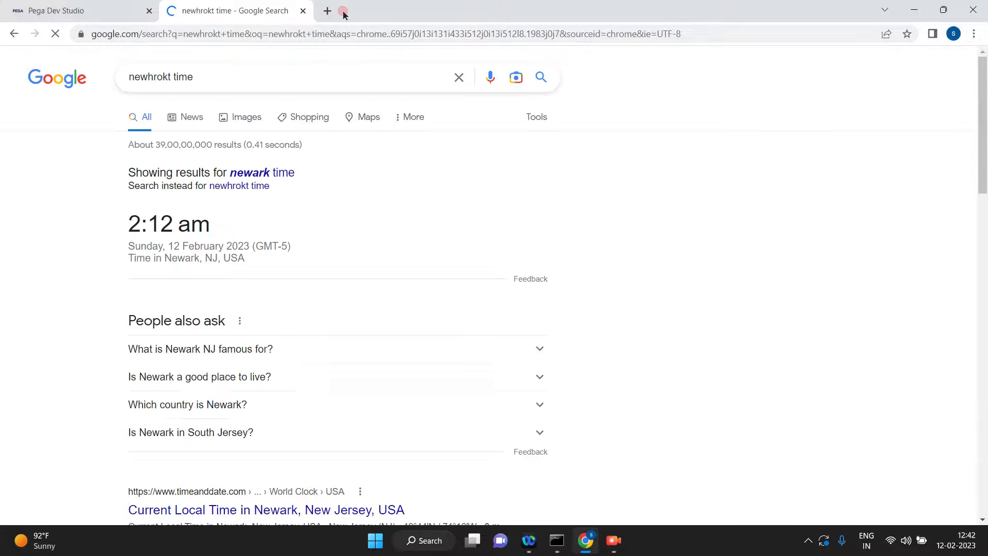
left_click(303, 11)
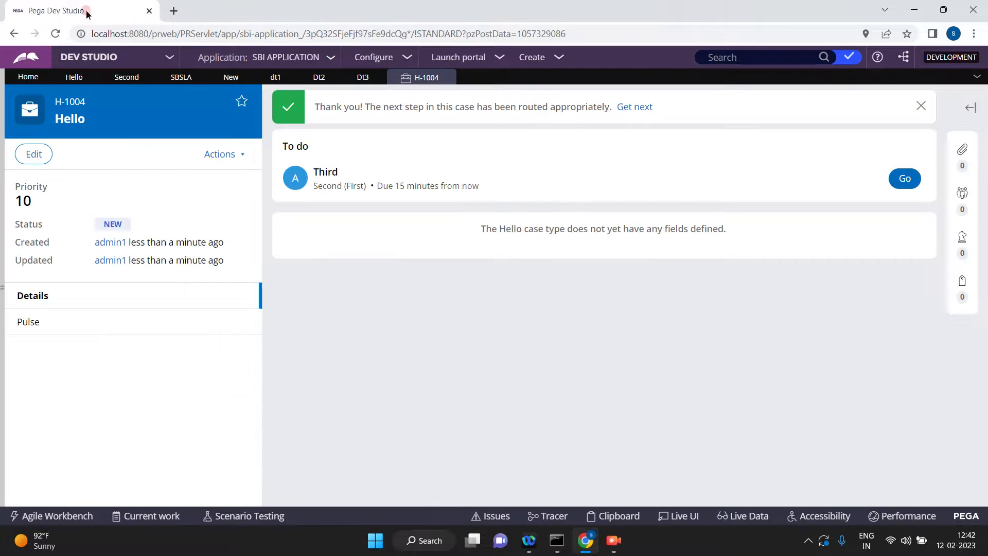
Switch to Admin Studio and examine the scheduled System-Queue-ServiceLevel item's enqueued and scheduled times.
left_click(168, 60)
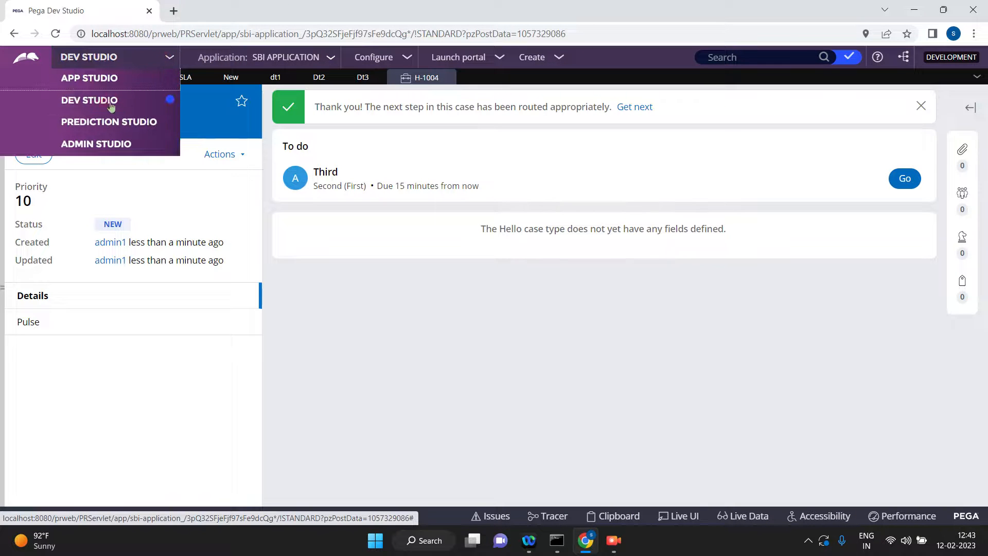
left_click(97, 143)
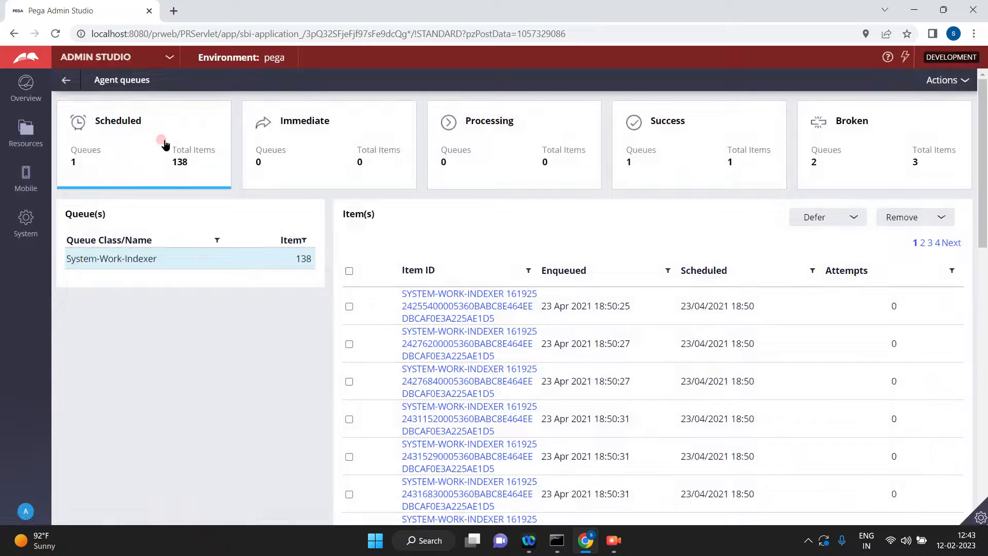
left_click(165, 145)
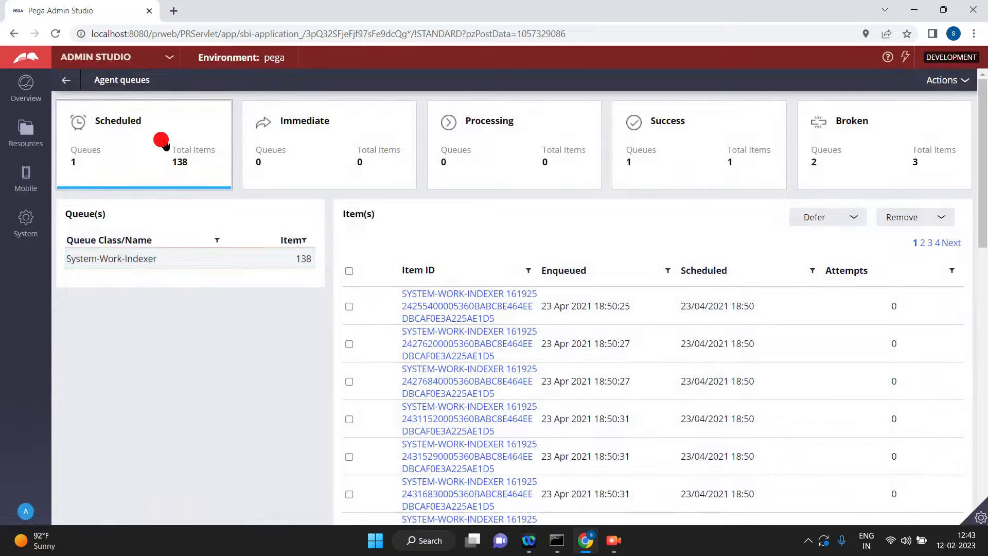
left_click(122, 282)
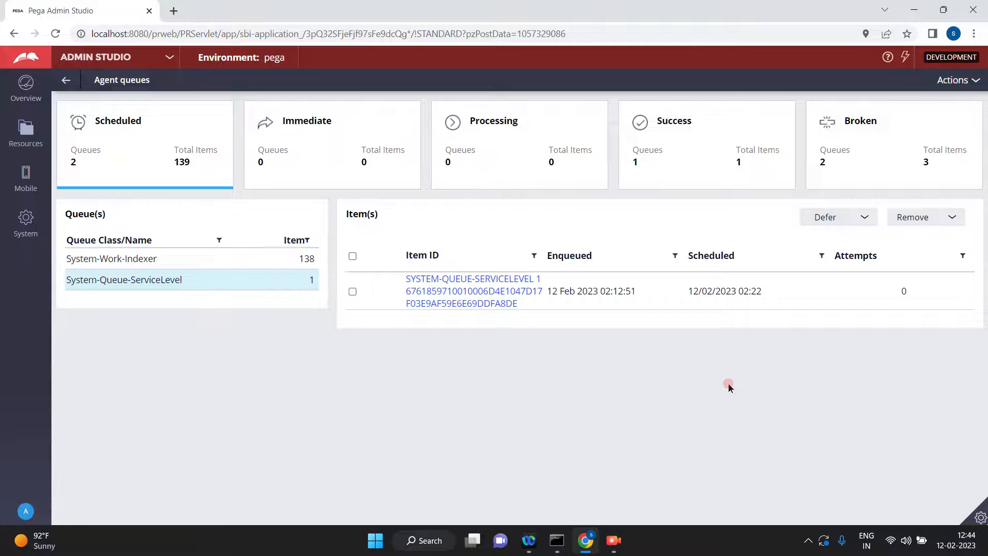
left_click(755, 296)
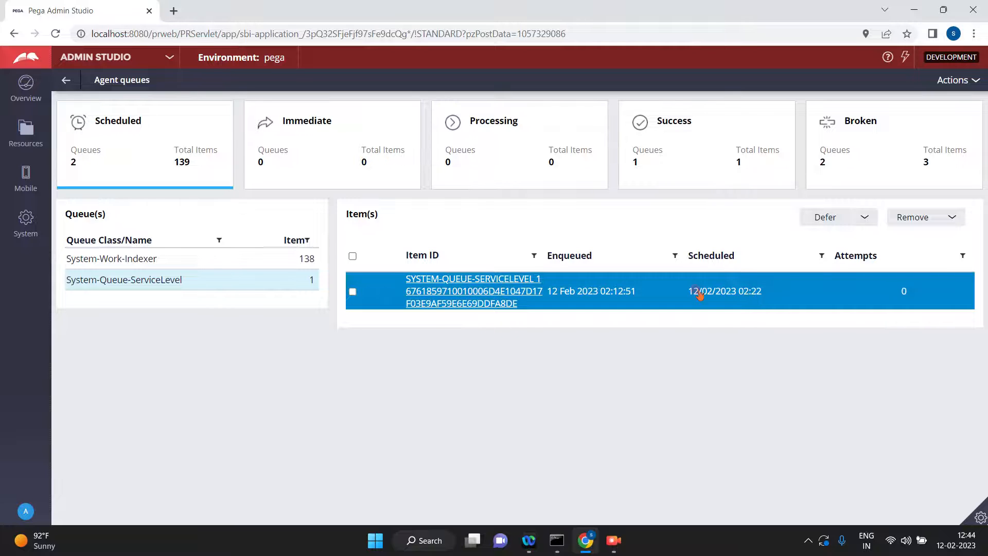
Return to Dev Studio, search for the AddAssign rule and expand the activity's ruleset versions.
left_click(169, 57)
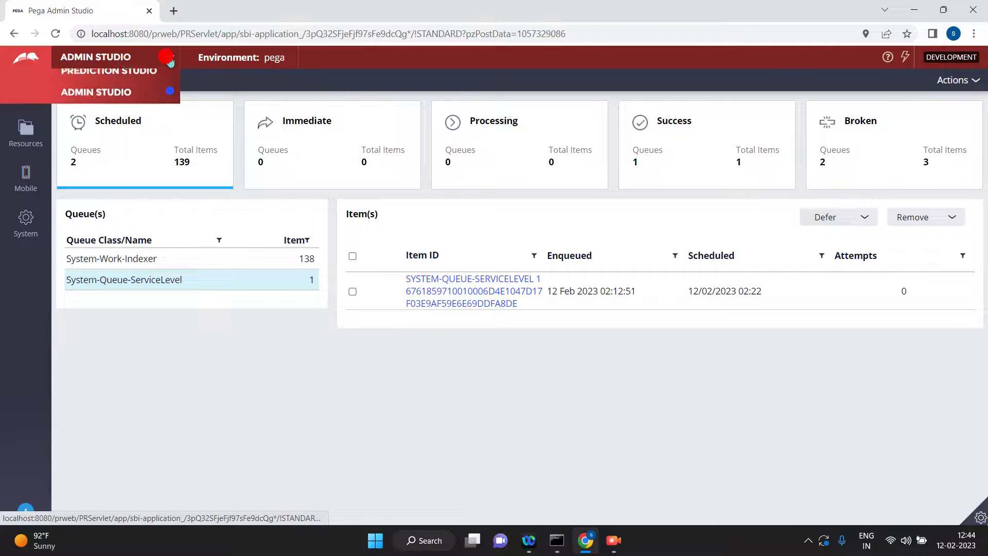
left_click(89, 101)
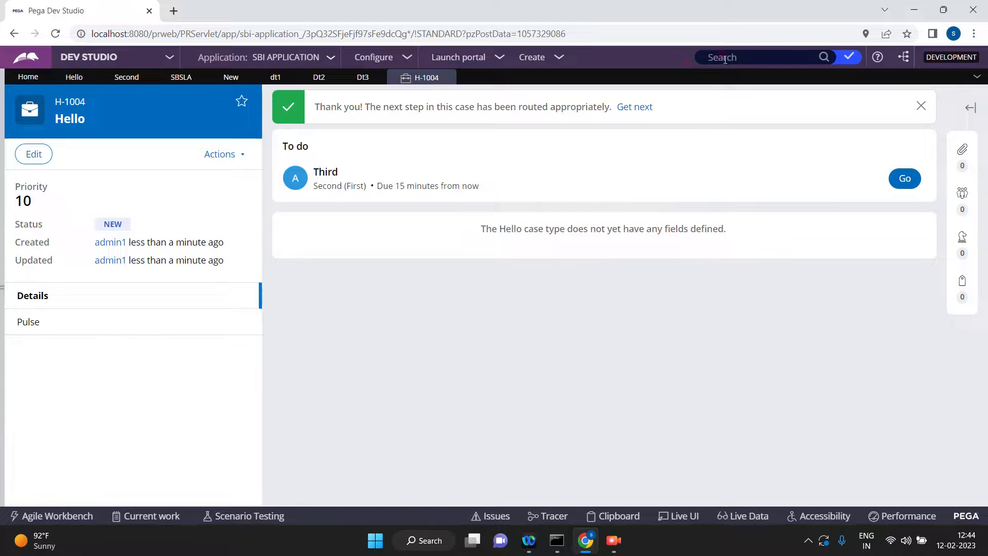
left_click(727, 56)
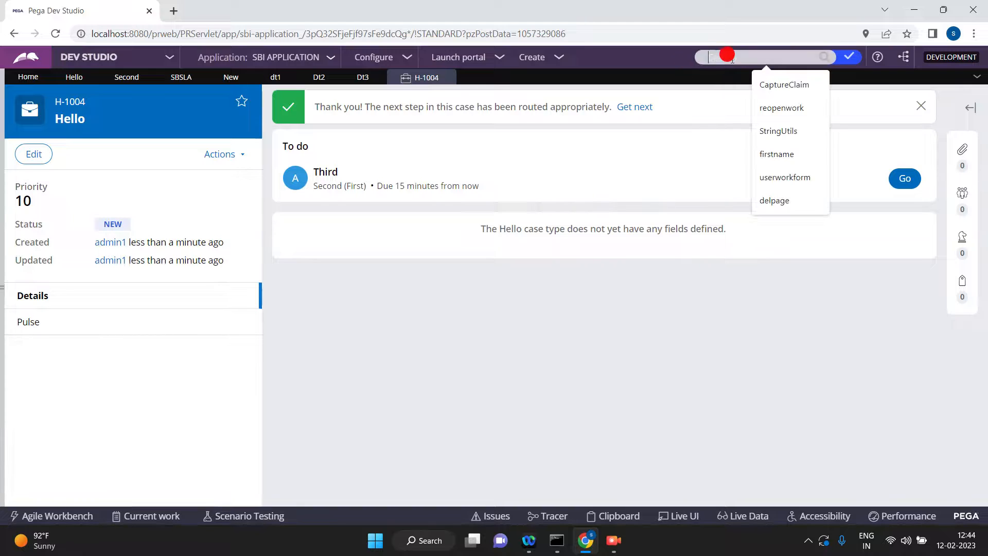
type("add")
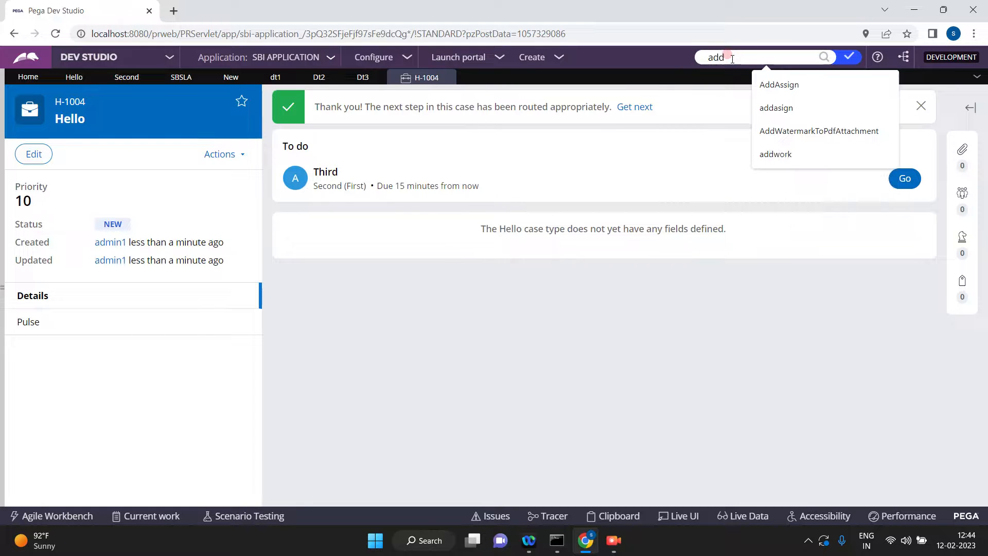
key("Down")
key("Return")
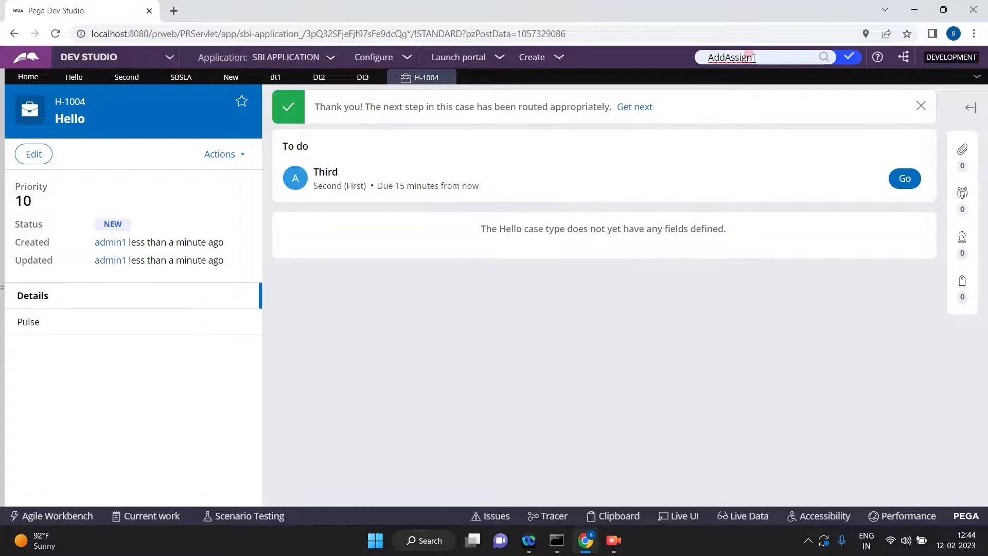
key("Return")
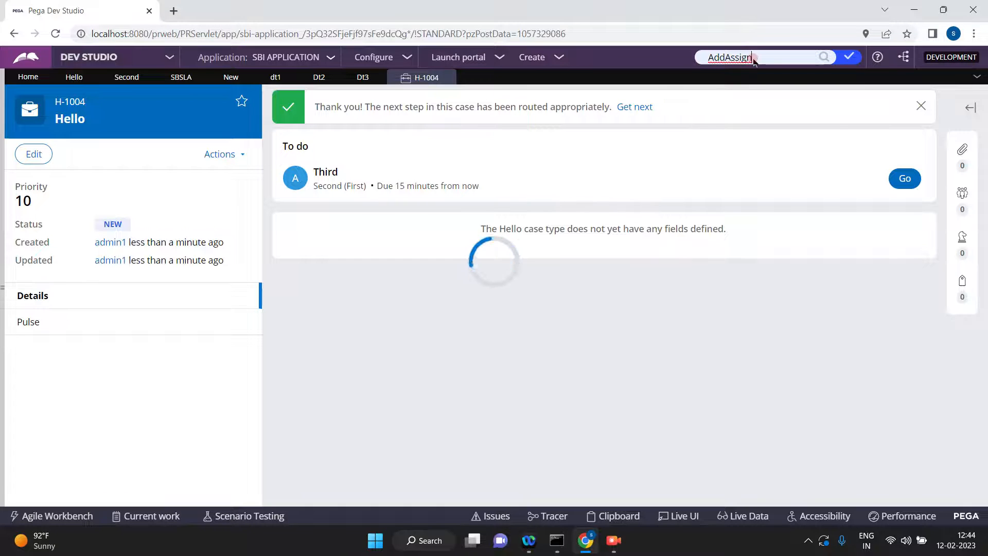
left_click(445, 119)
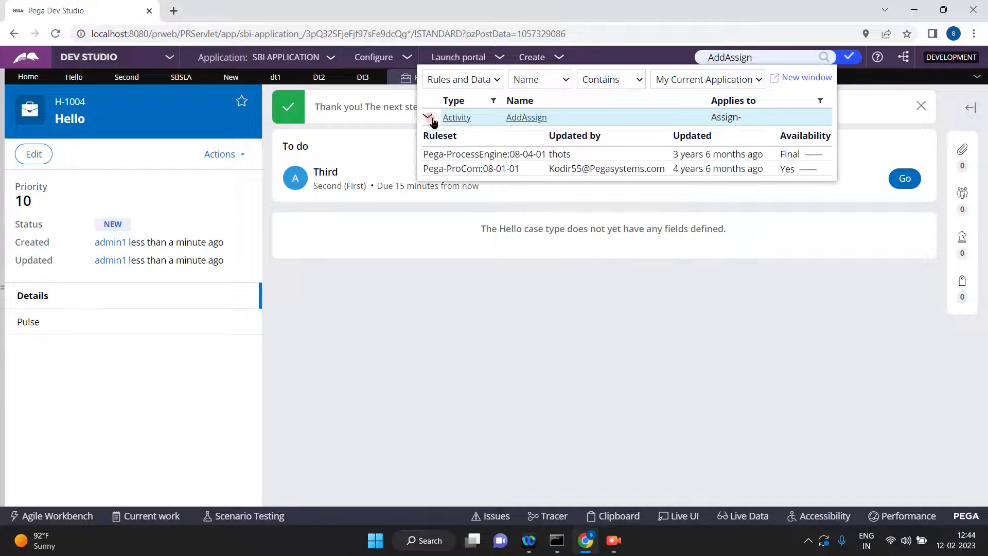
Open the Pega-ProcessEngine:08-04-01 version of AddAssign and examine the When condition of its first step.
left_click(477, 157)
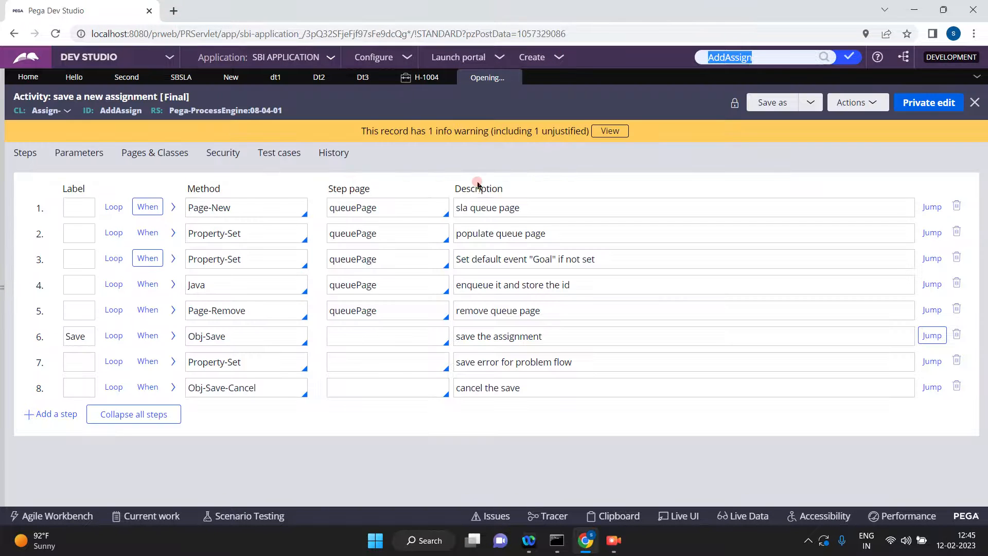
left_click(145, 211)
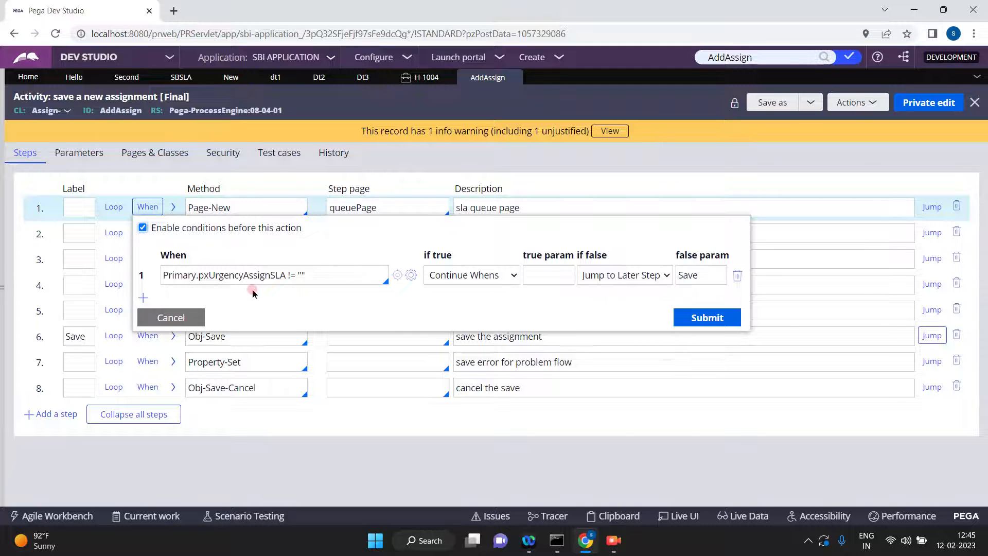
left_click(178, 319)
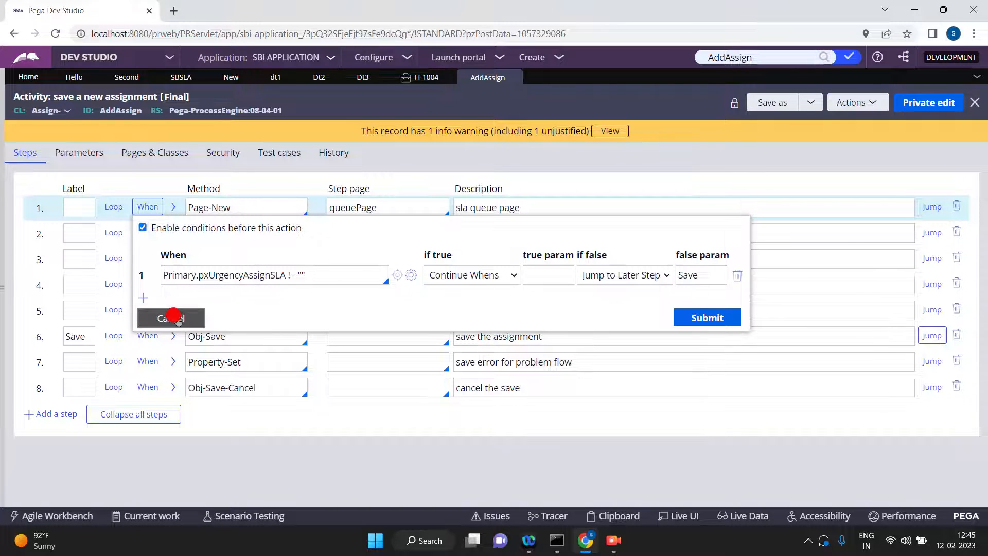
Open the Clipboard viewer, switch it to the H-1004 thread and look through the user pages.
left_click(618, 518)
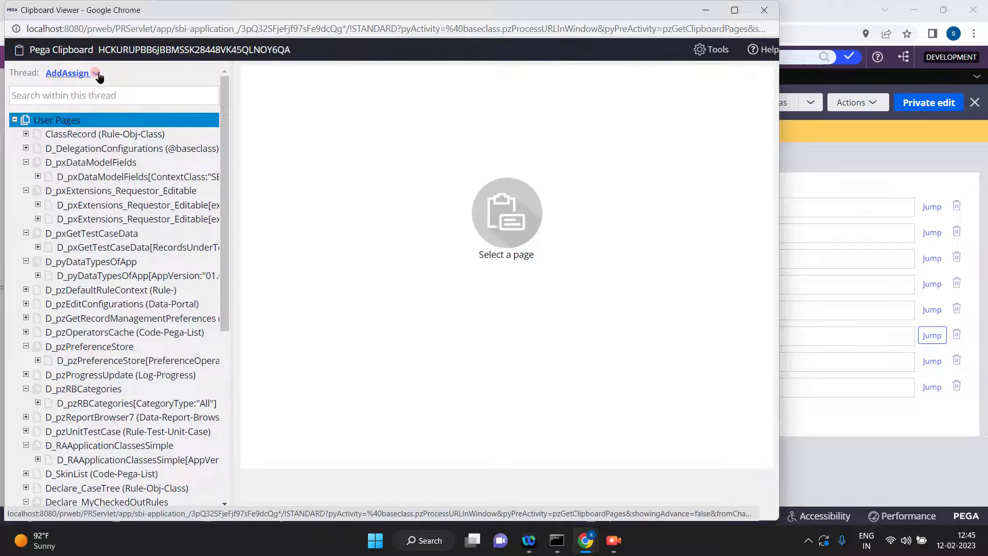
left_click(103, 74)
left_click(125, 141)
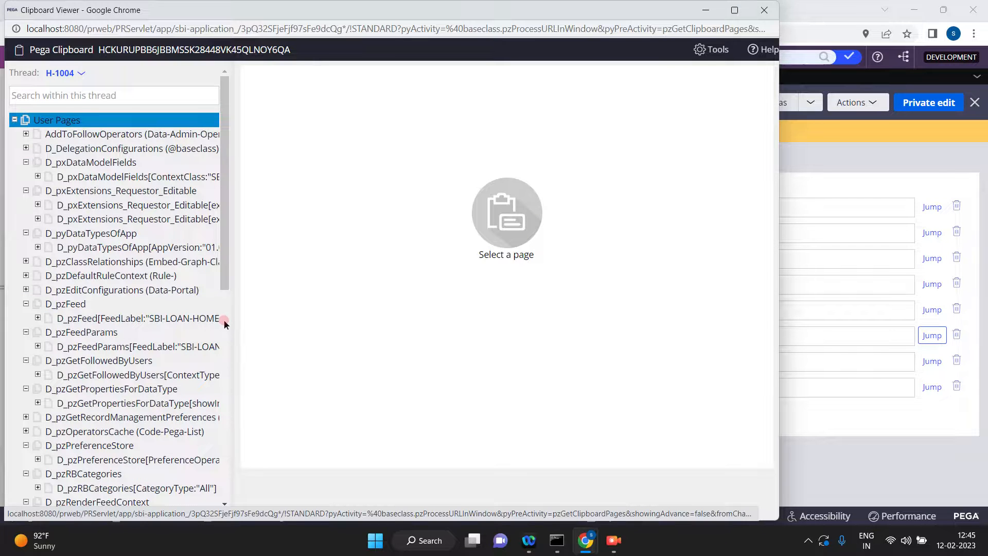
left_click(224, 323)
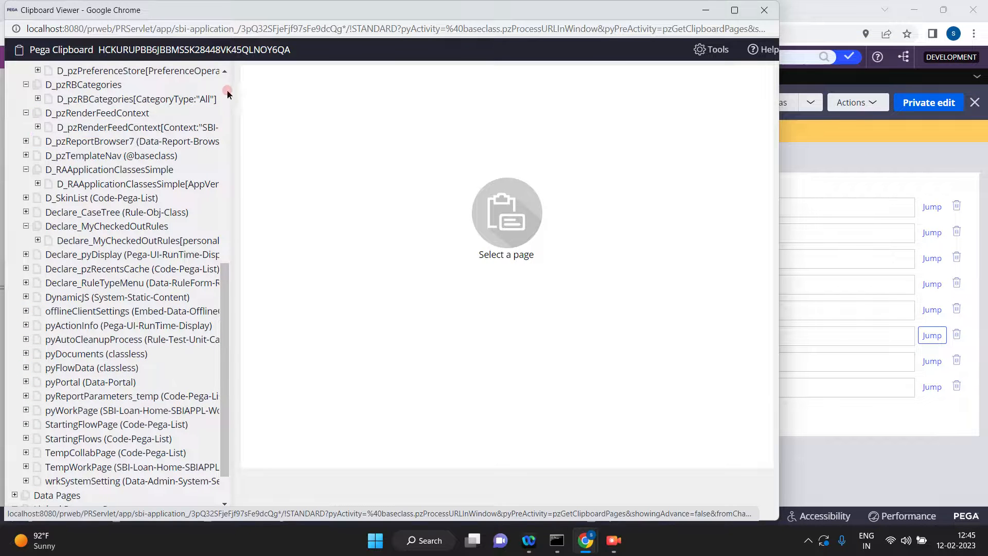
scroll(228, 93, "up", 10)
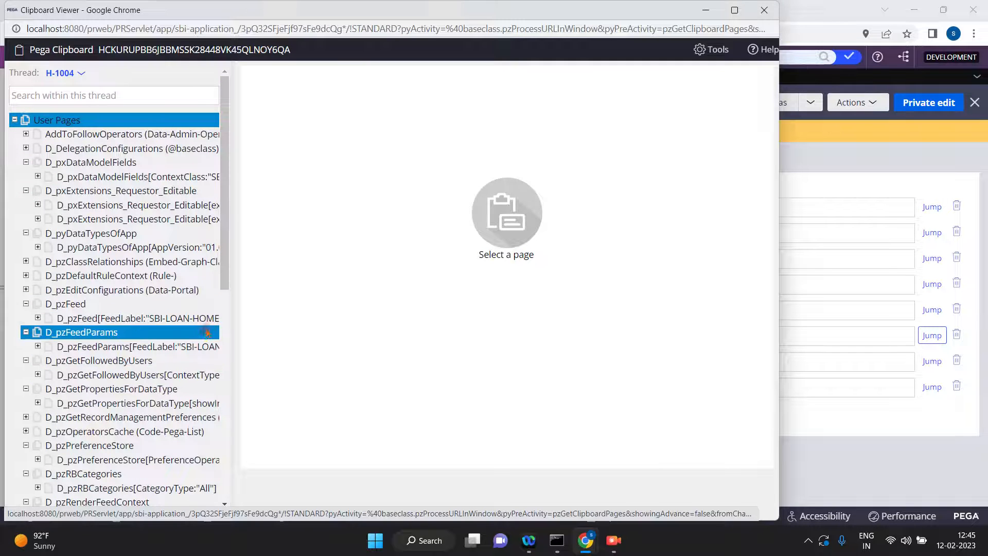
left_click(713, 13)
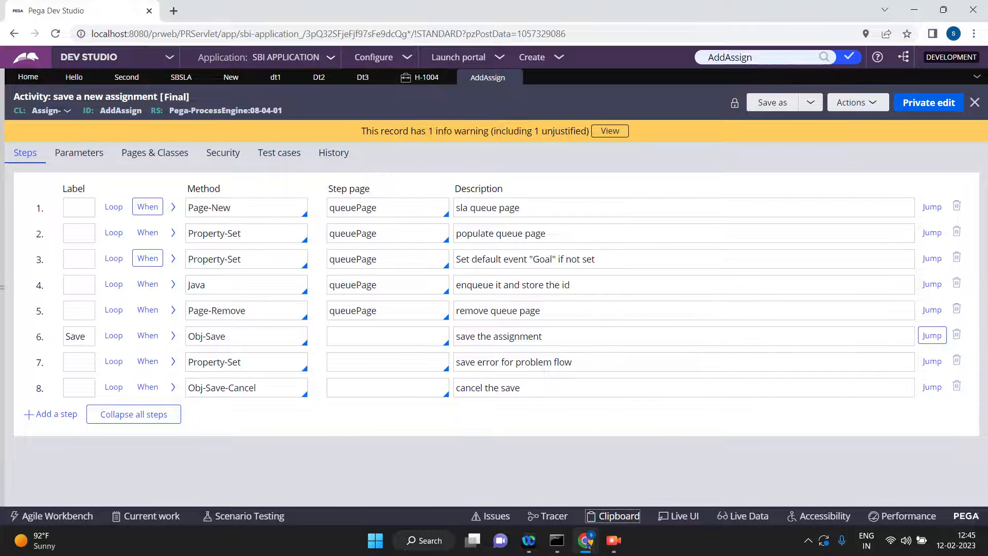
mouse_move(587, 546)
left_click(664, 479)
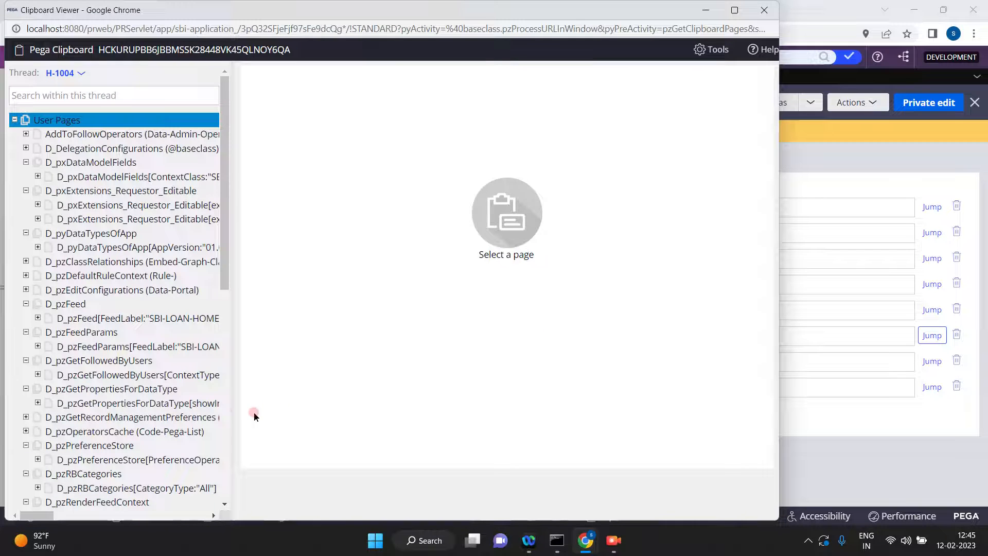
left_click(1, 555)
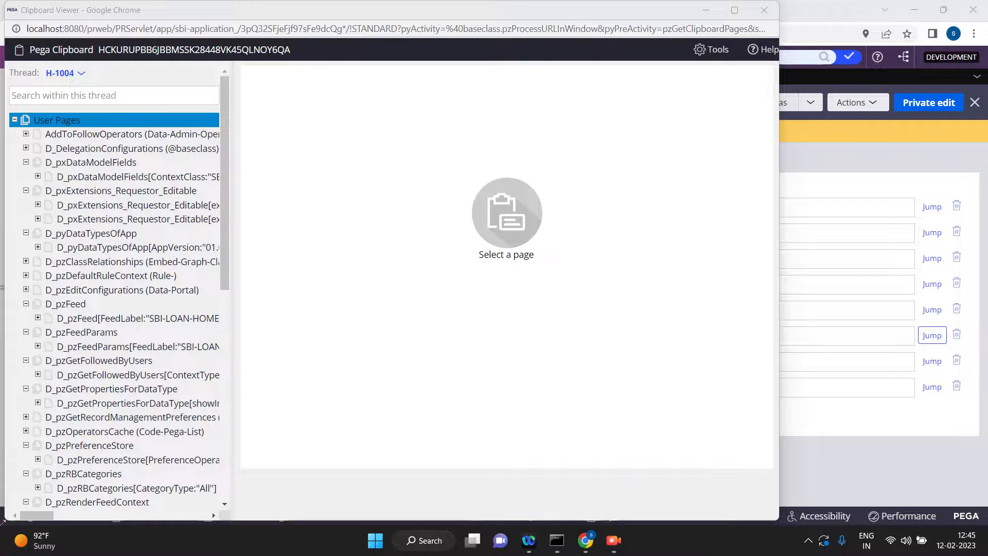
Examine the urgency and SLA properties of the H-1004 thread's pyWorkPage, and return to the AddAssign activity.
left_click(224, 380)
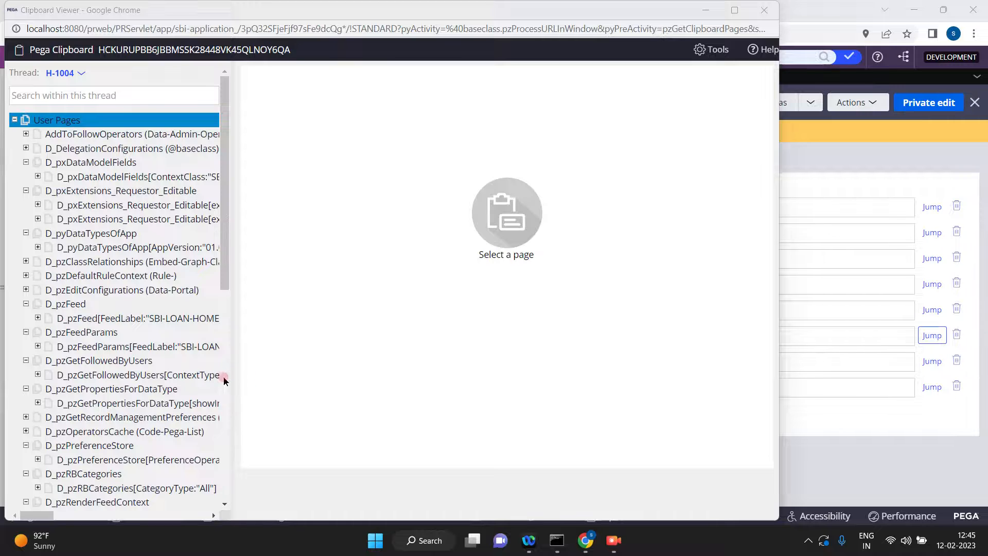
left_click(133, 326)
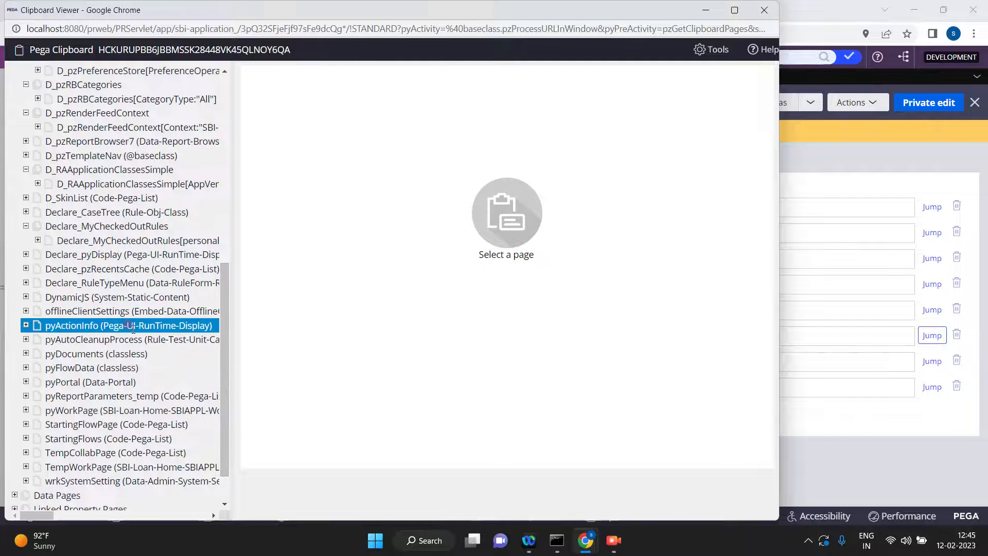
left_click(123, 348)
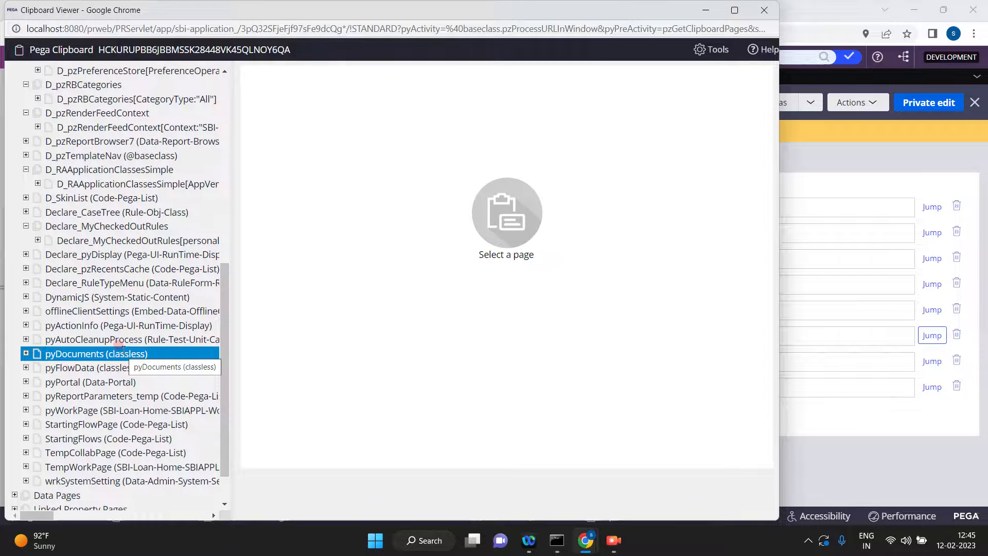
left_click(98, 381)
left_click(90, 394)
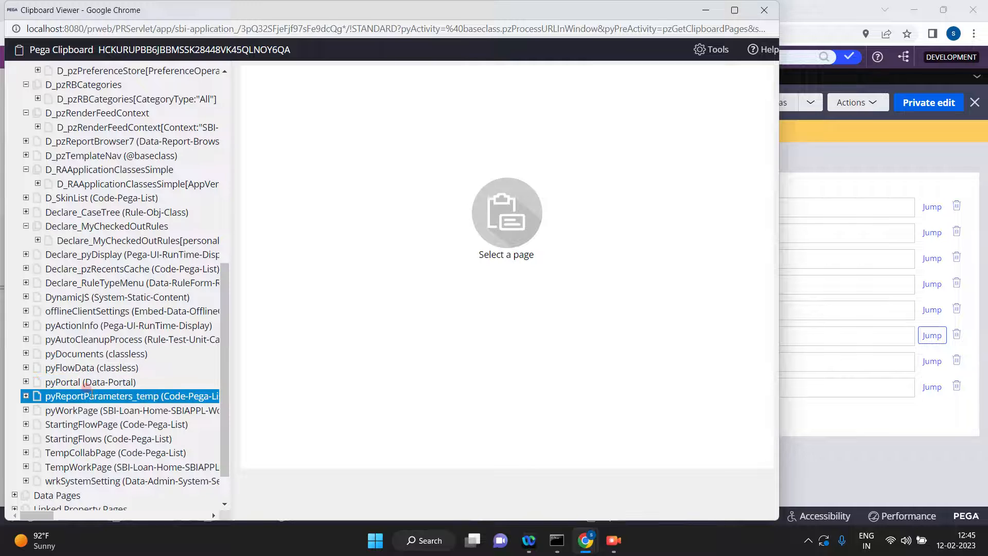
left_click(93, 410)
left_click(88, 407)
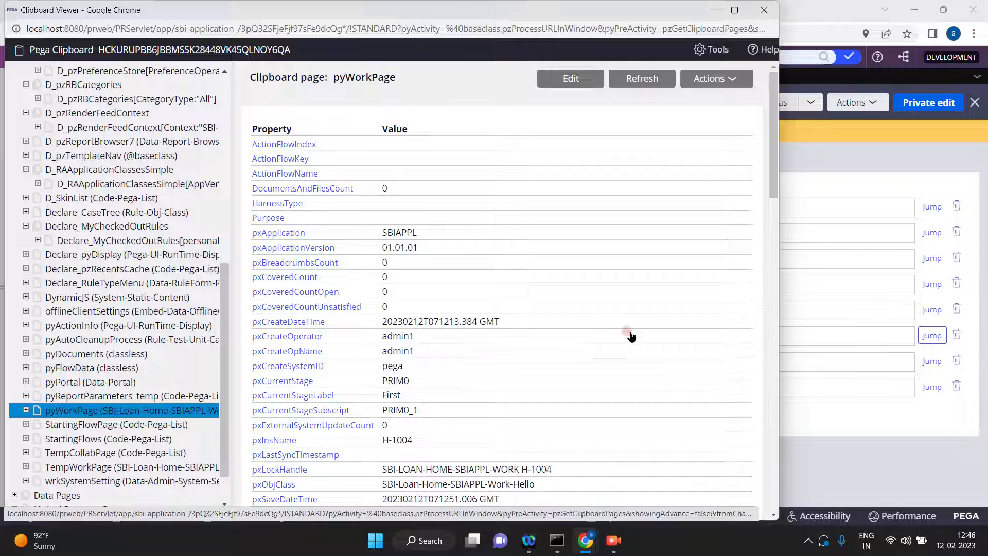
left_click_drag(766, 171, 791, 284)
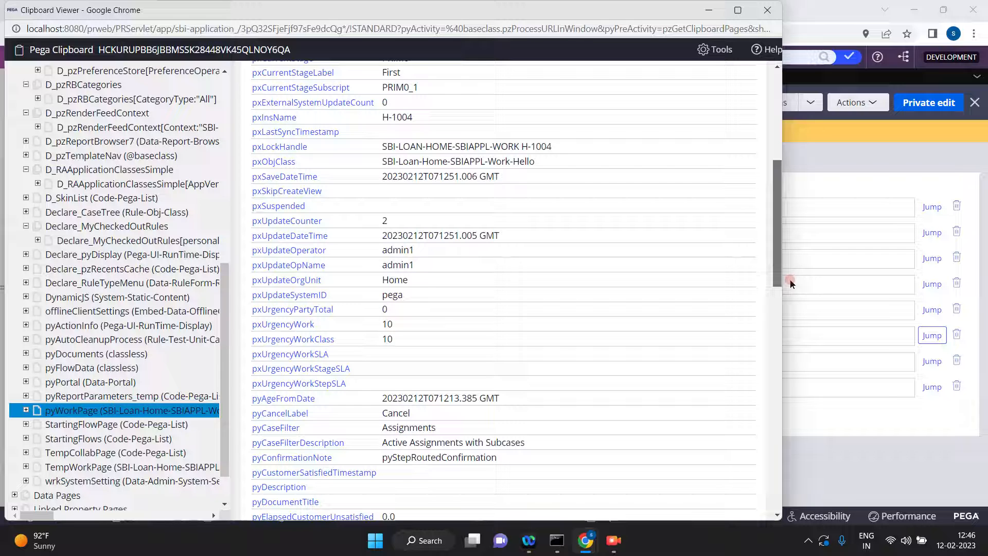
left_click_drag(791, 284, 805, 422)
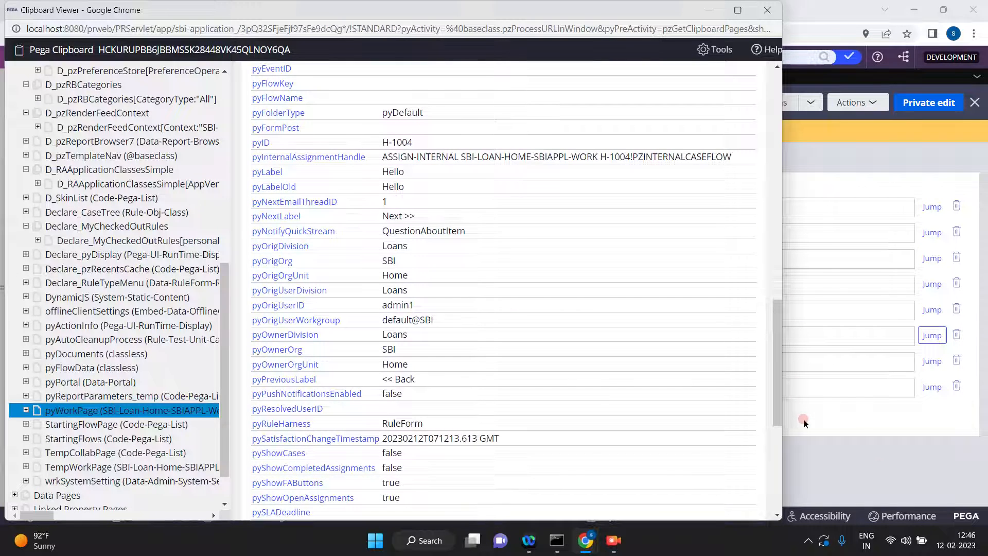
left_click(882, 470)
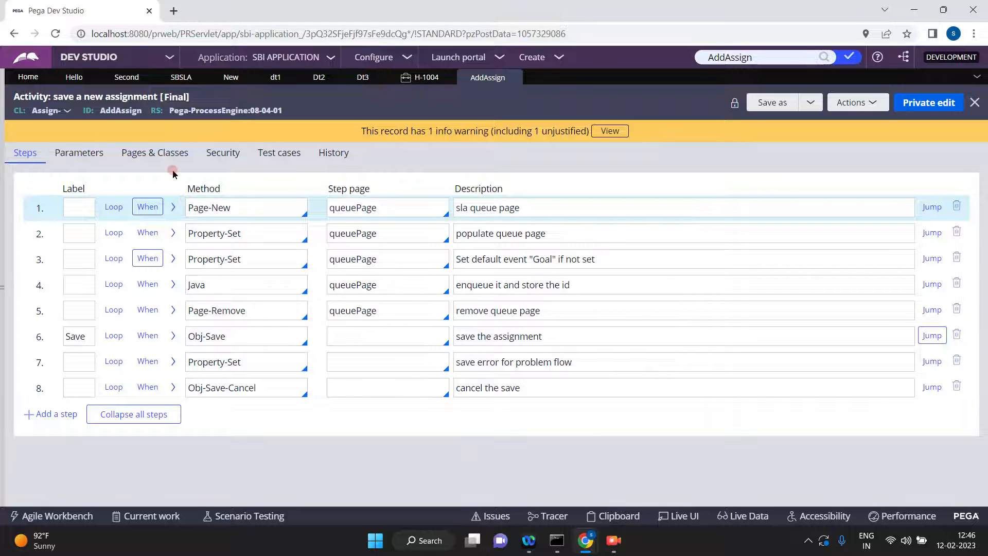
Check which class the AddAssign activity's queuePage uses and go back to the activity steps.
left_click(163, 158)
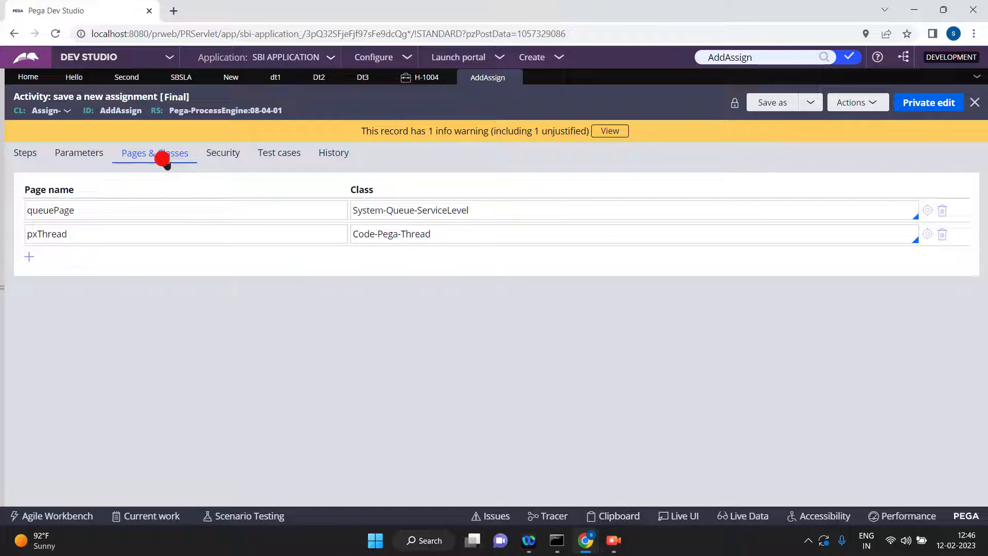
triple_click(512, 203)
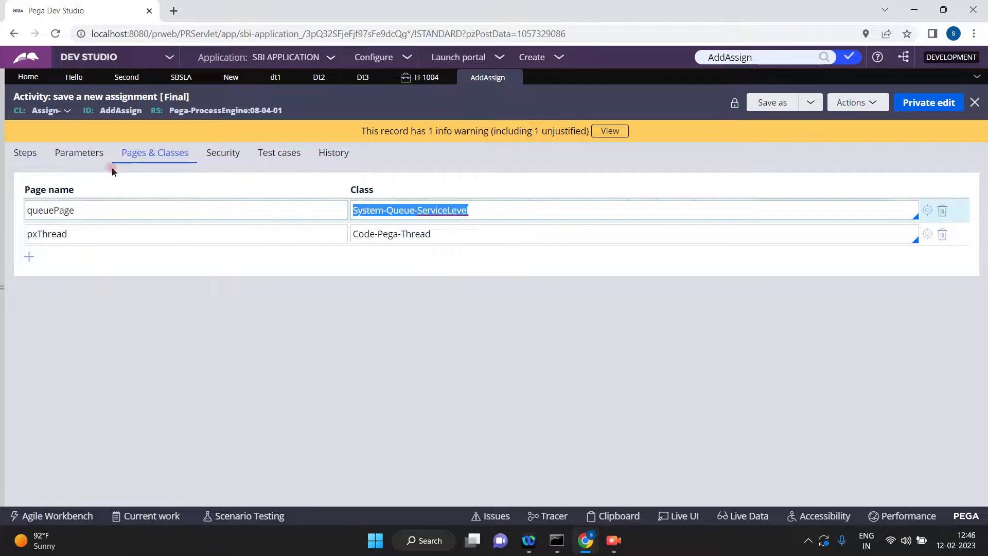
left_click(26, 154)
Expand the AddAssign activity's second step and examine its Property-Set parameters, especially .pyAgentName and .pyMinimumDateTimeForProcessing.
left_click(174, 233)
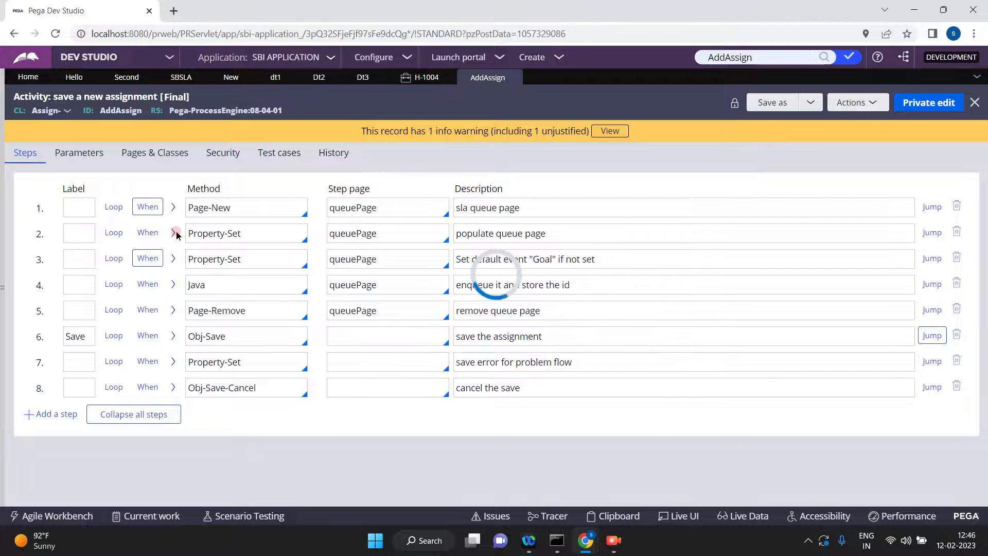
left_click(291, 313)
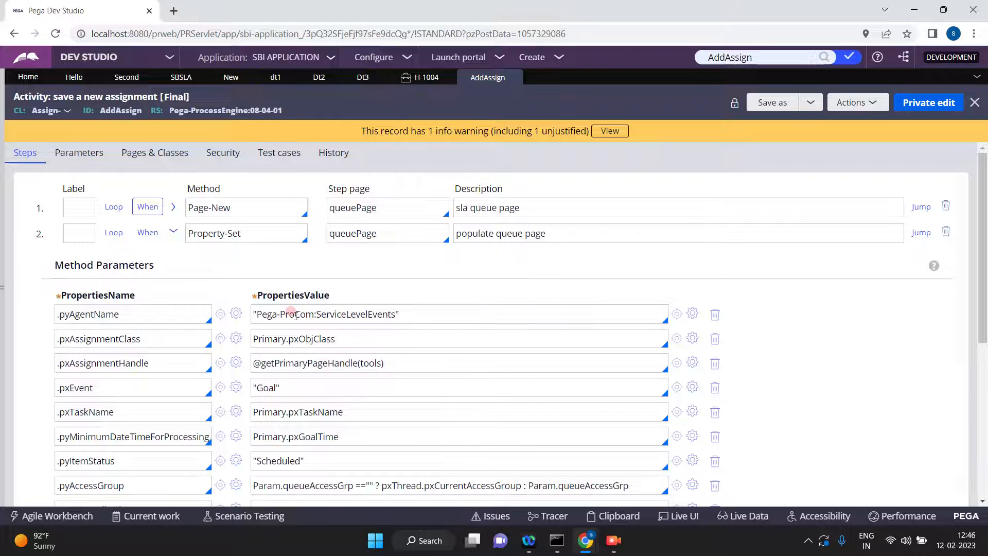
left_click(135, 314)
triple_click(135, 314)
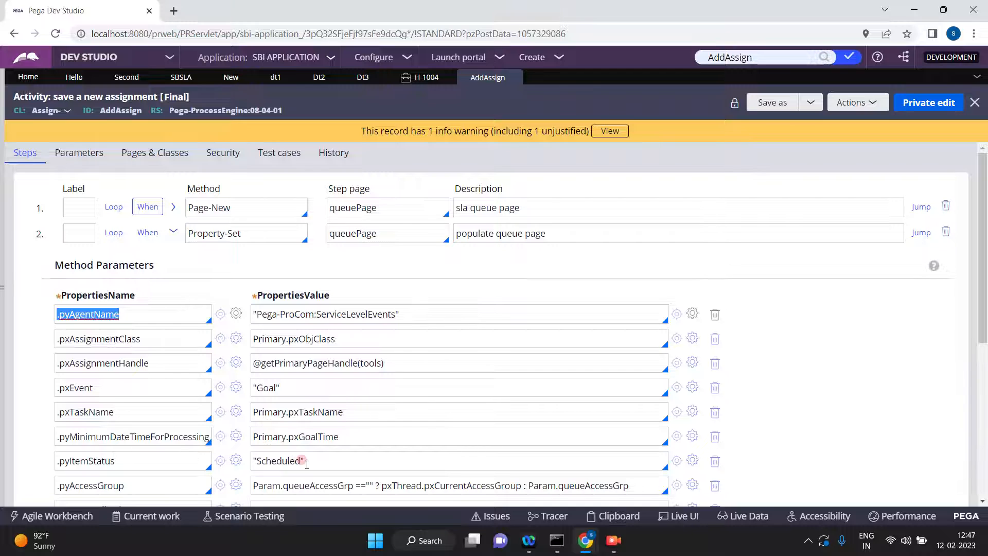
left_click_drag(984, 280, 984, 335)
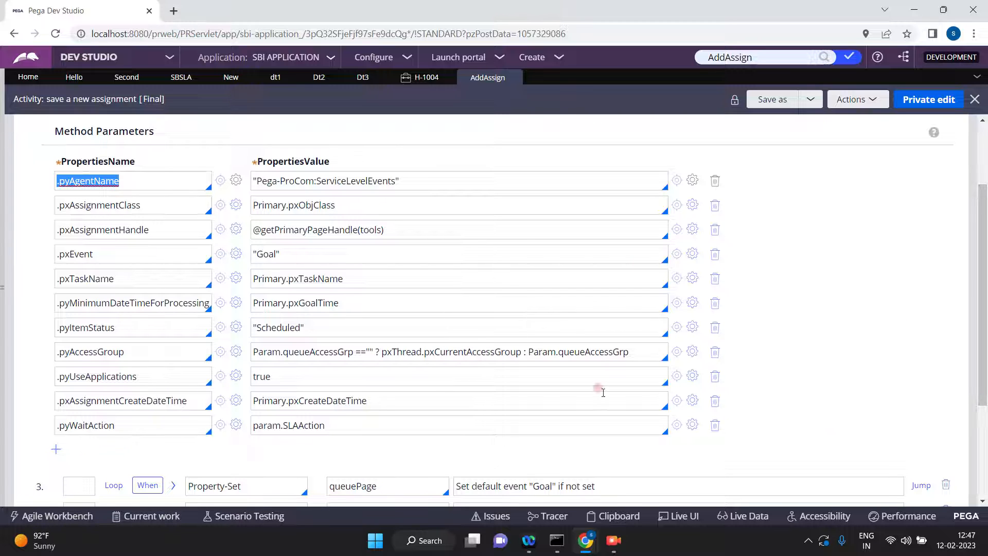
left_click(115, 304)
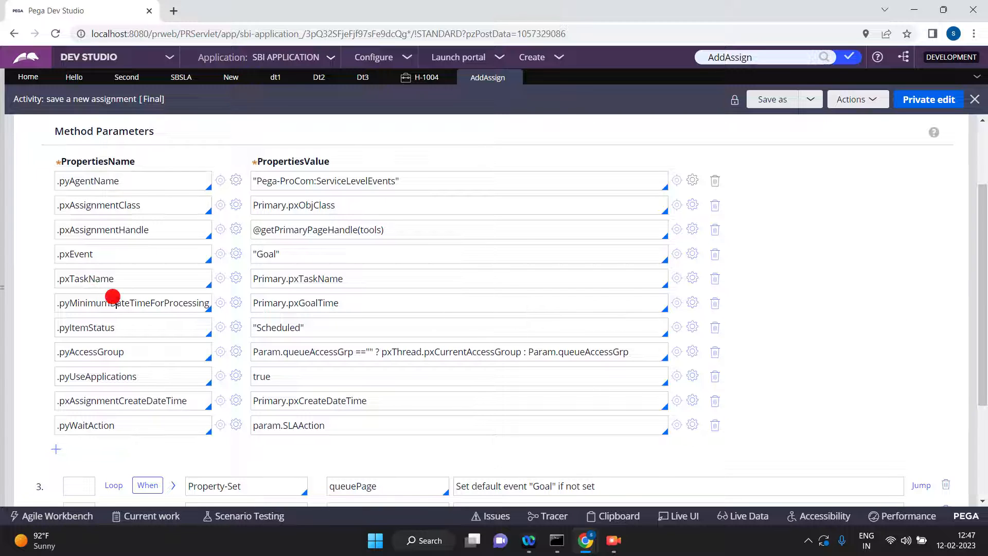
double_click(116, 303)
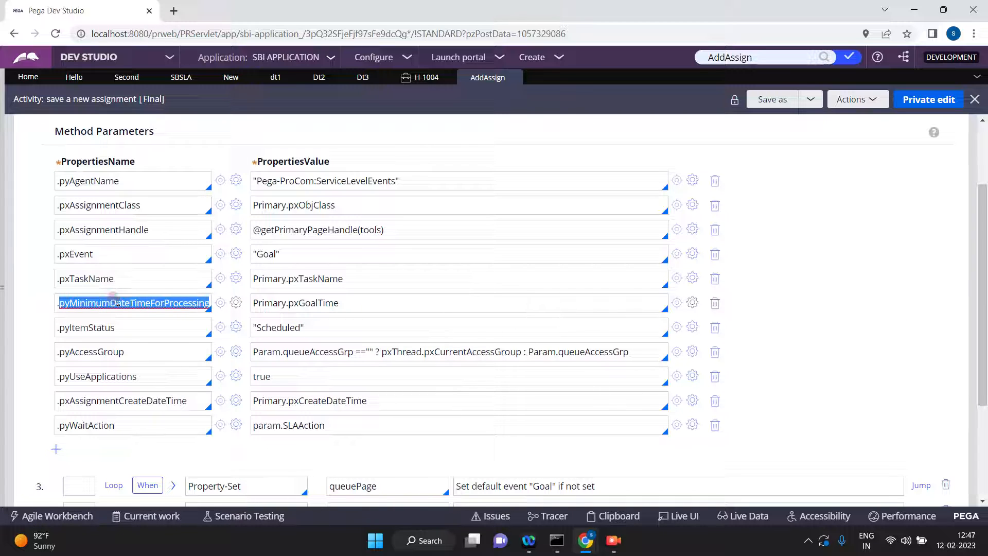
triple_click(317, 302)
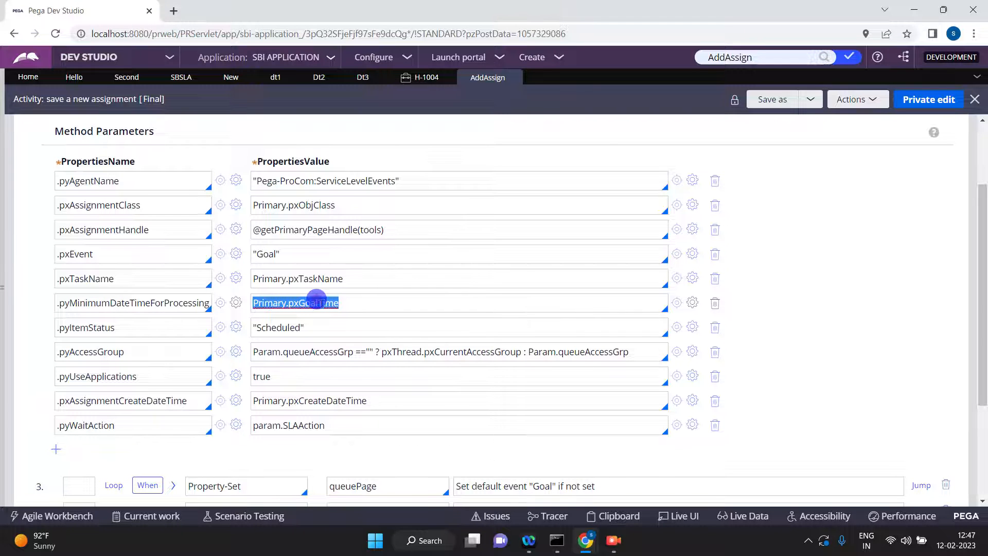
Examine the H-1004 thread's pyWorkPage properties in the Clipboard viewer, reload the thread's user pages, and return to the AddAssign activity.
mouse_move(585, 540)
left_click(638, 484)
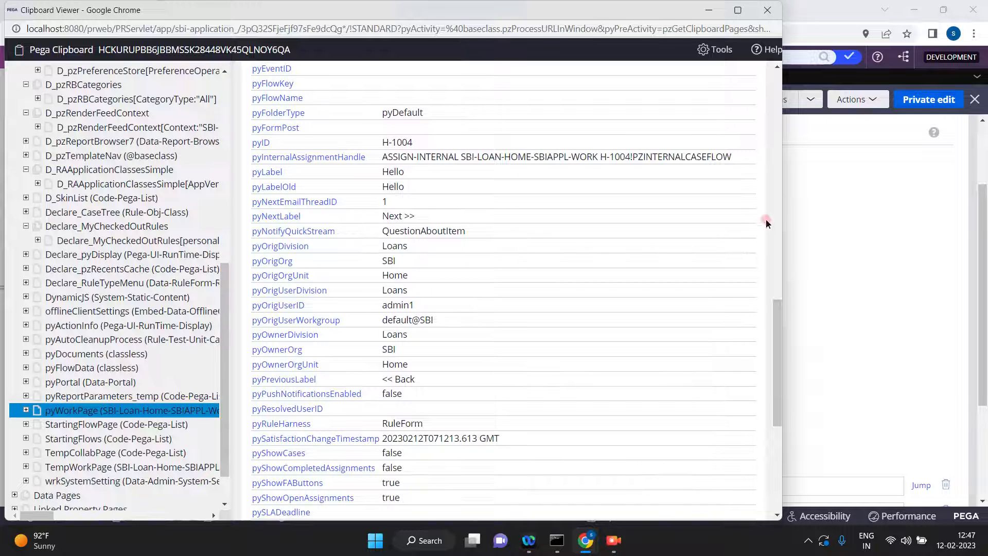
left_click(778, 205)
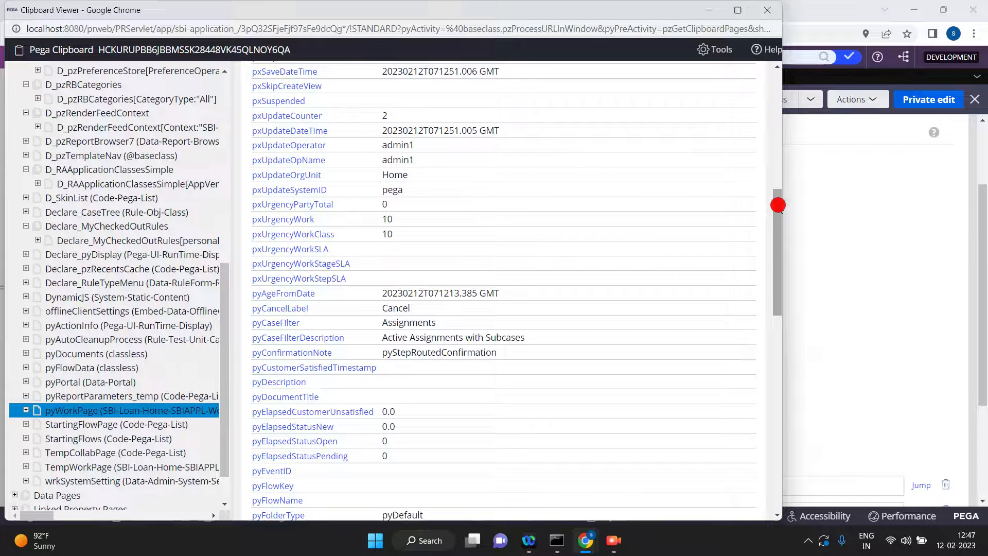
left_click_drag(778, 205, 776, 149)
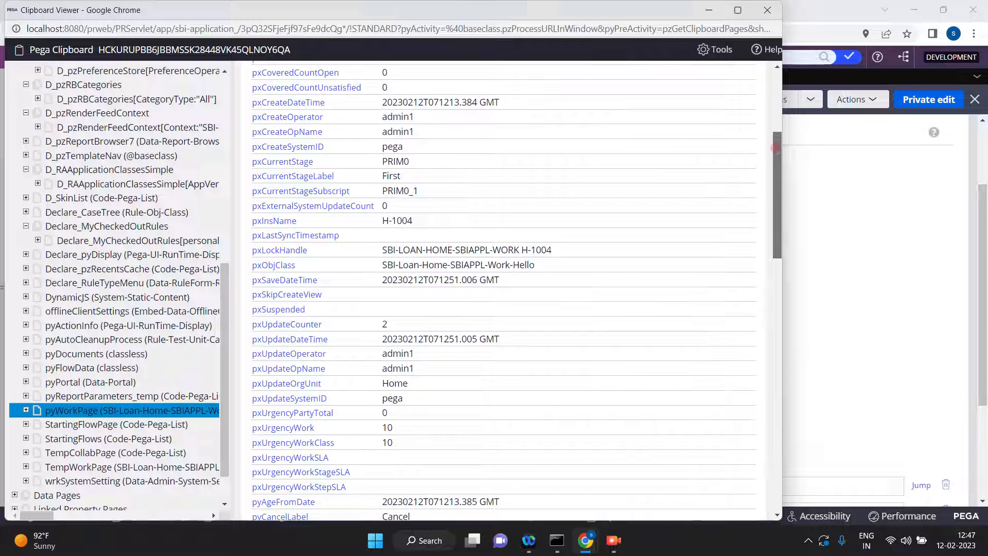
left_click(227, 84)
left_click(81, 73)
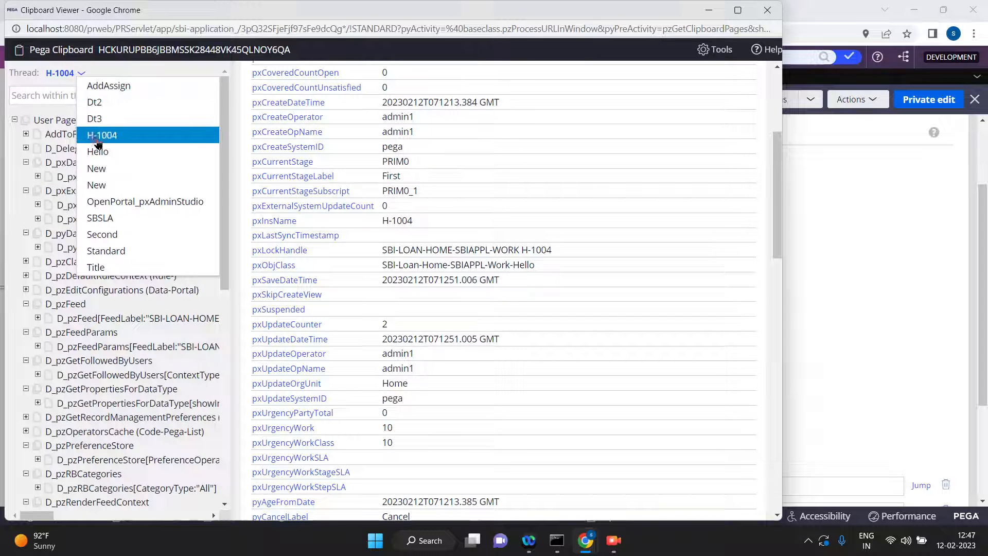
left_click(94, 135)
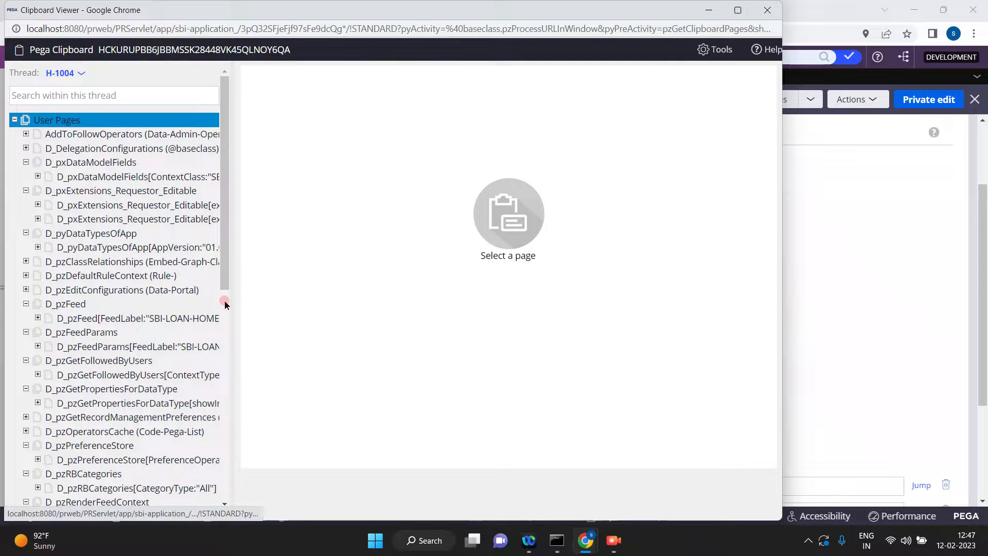
left_click(225, 303)
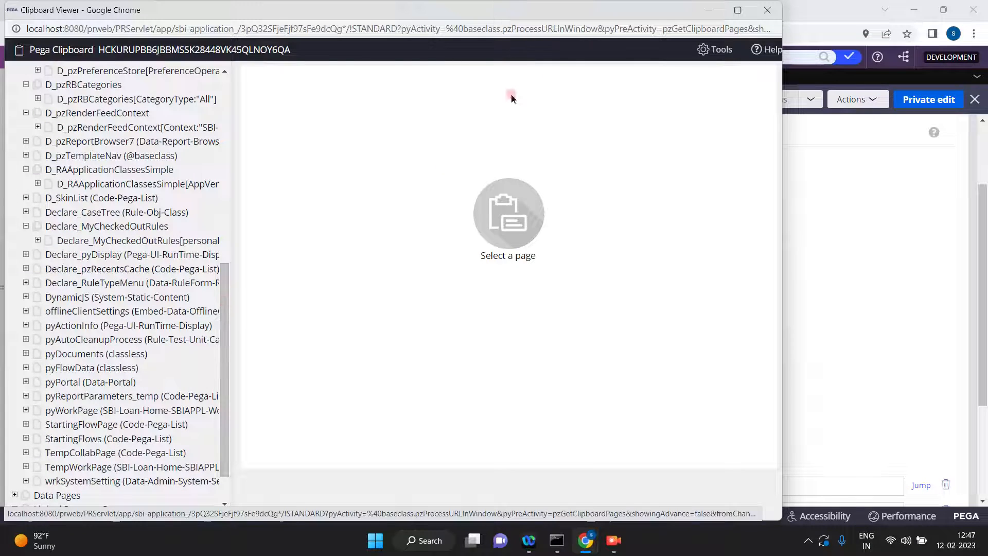
left_click(716, 9)
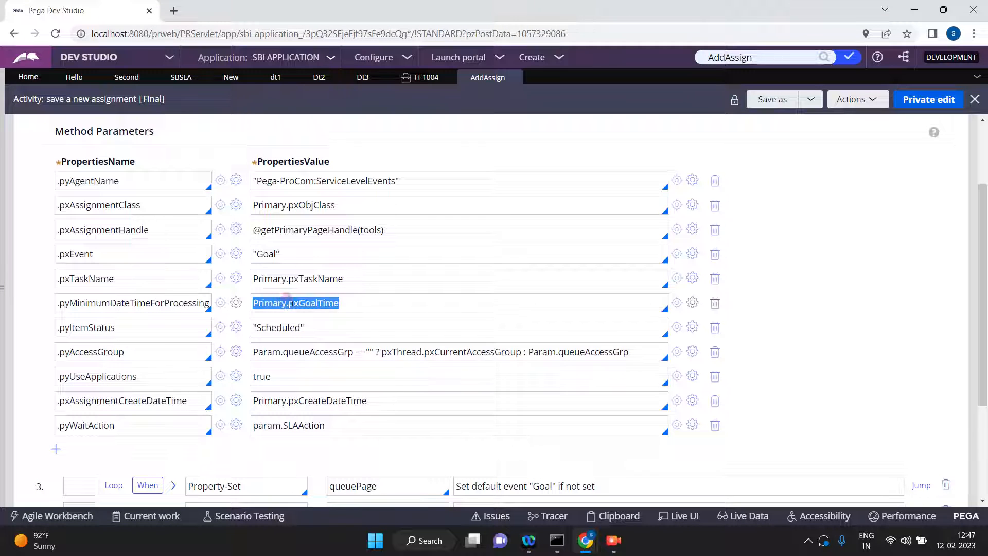
Examine the .pyMinimumDateTimeForProcessing parameter in step 2 of AddAssign, and check the Property-Set parameters of step 3.
triple_click(305, 303)
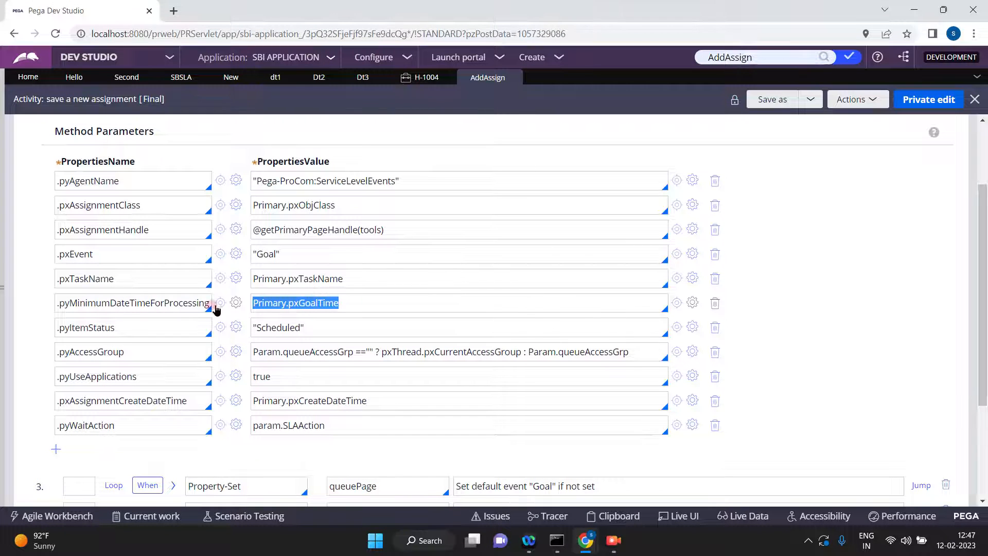
triple_click(155, 307)
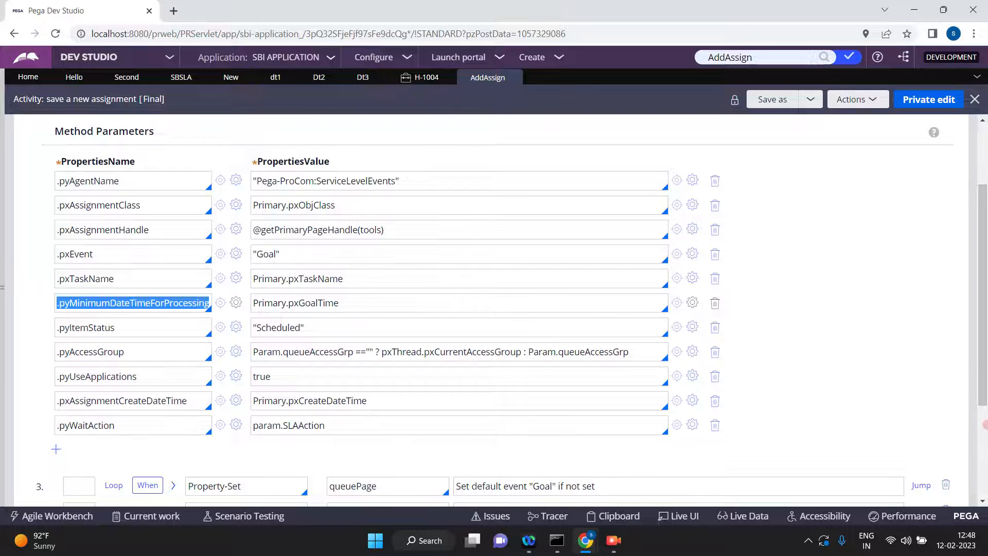
scroll(984, 434, "down", 3)
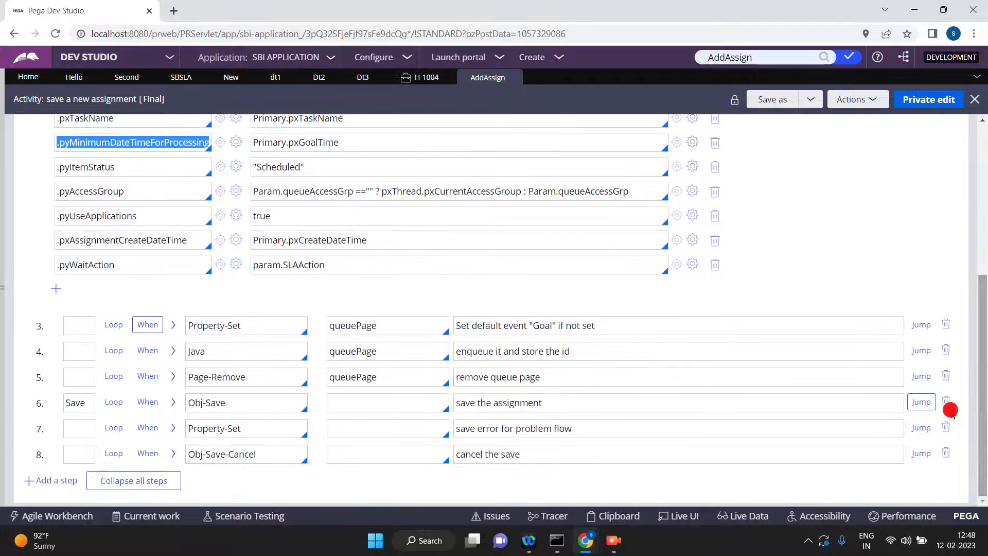
left_click(174, 325)
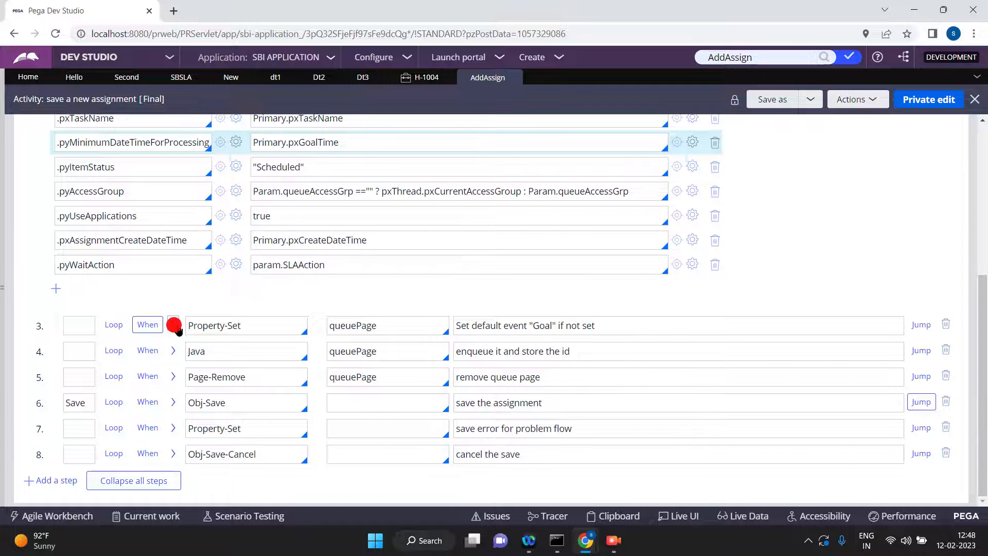
left_click(174, 325)
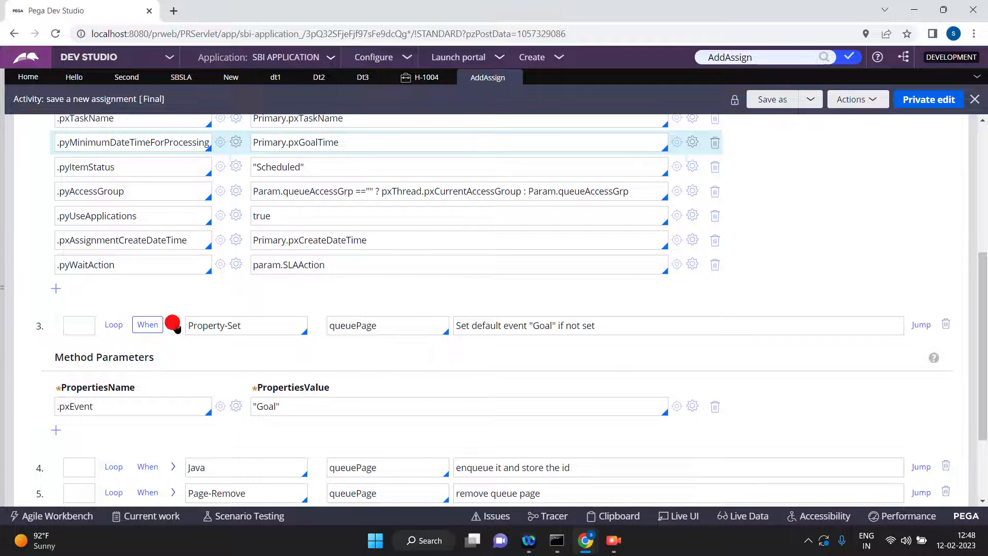
left_click(174, 326)
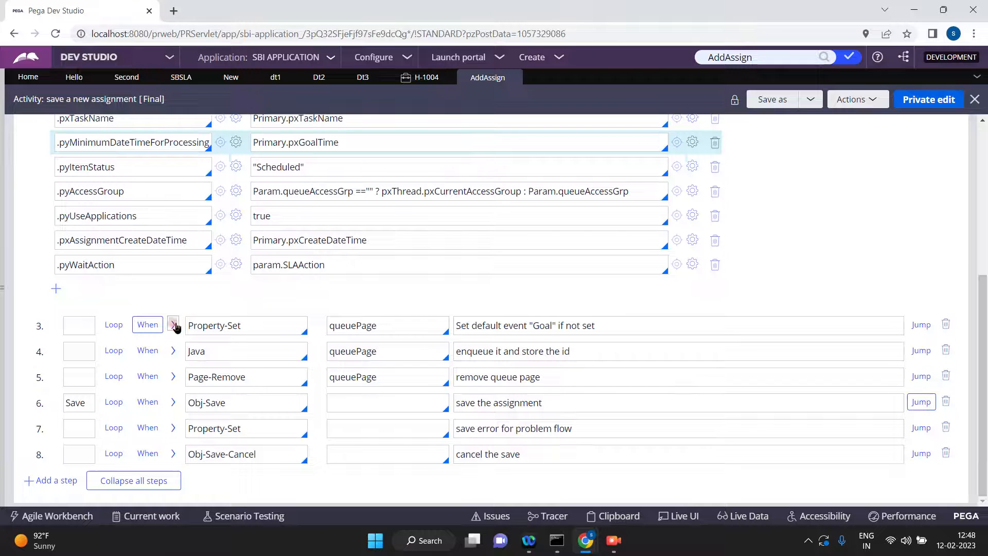
Expand the Java step of AddAssign and examine the code line that calls enqueueSLAItem.
left_click(174, 351)
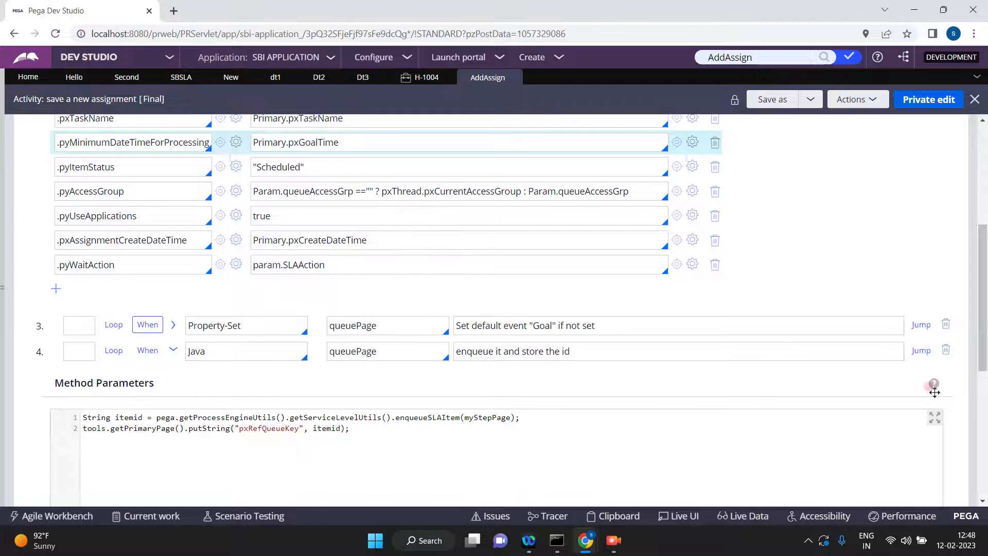
left_click(985, 416)
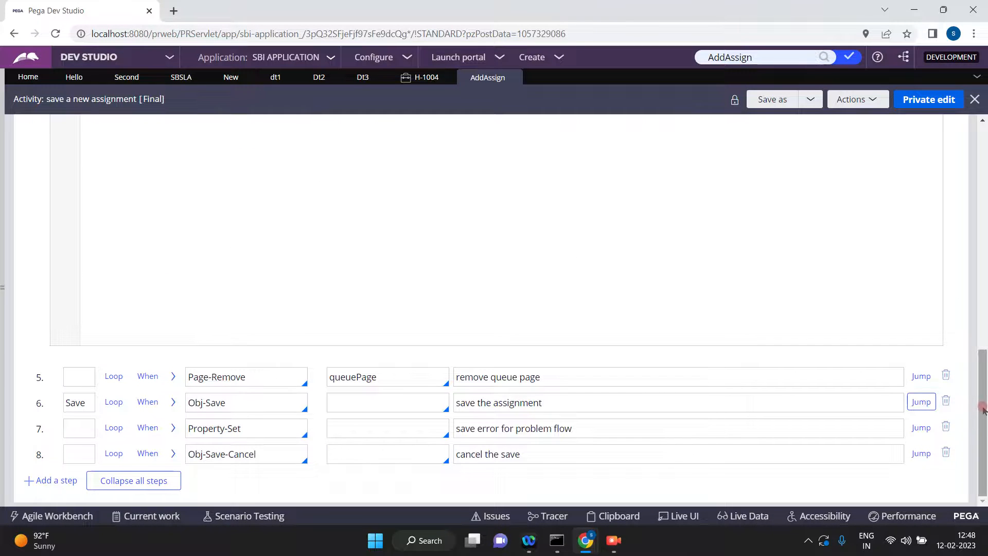
scroll(984, 410, "up", 5)
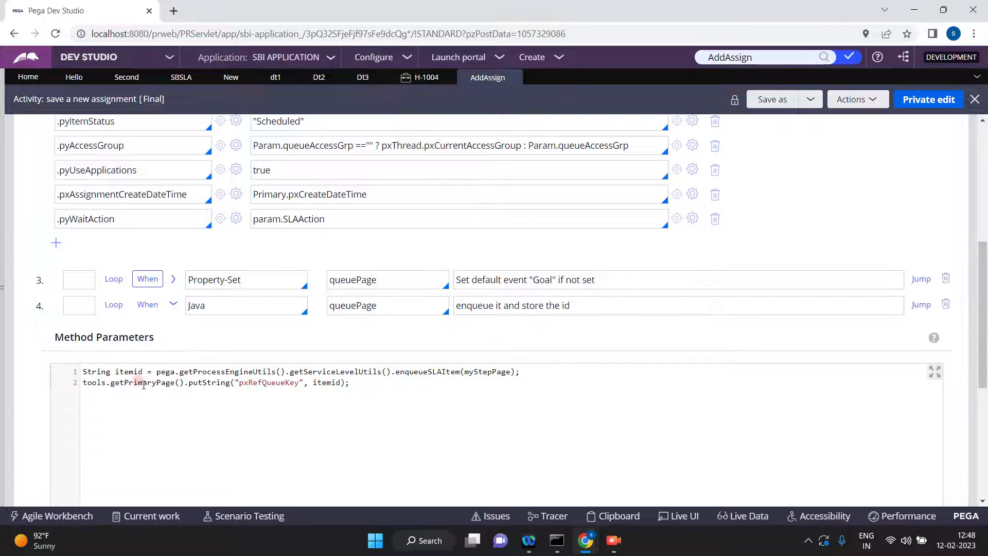
triple_click(430, 367)
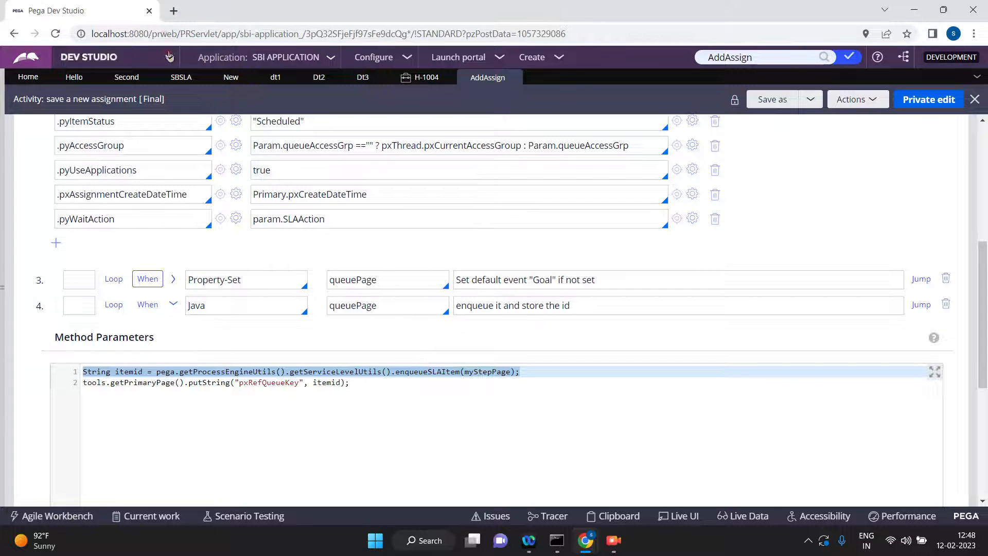
left_click(174, 11)
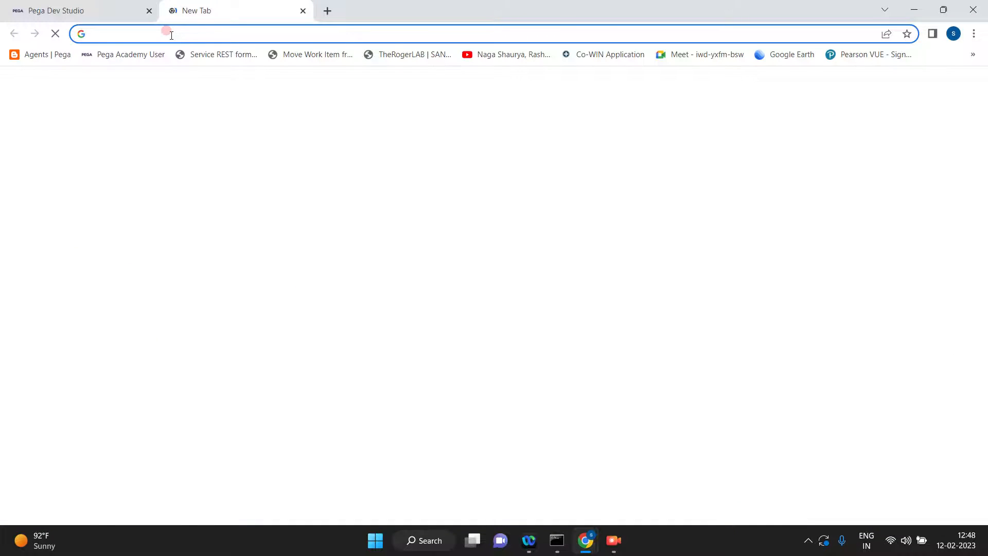
left_click(171, 35)
type("newyr")
key("Return")
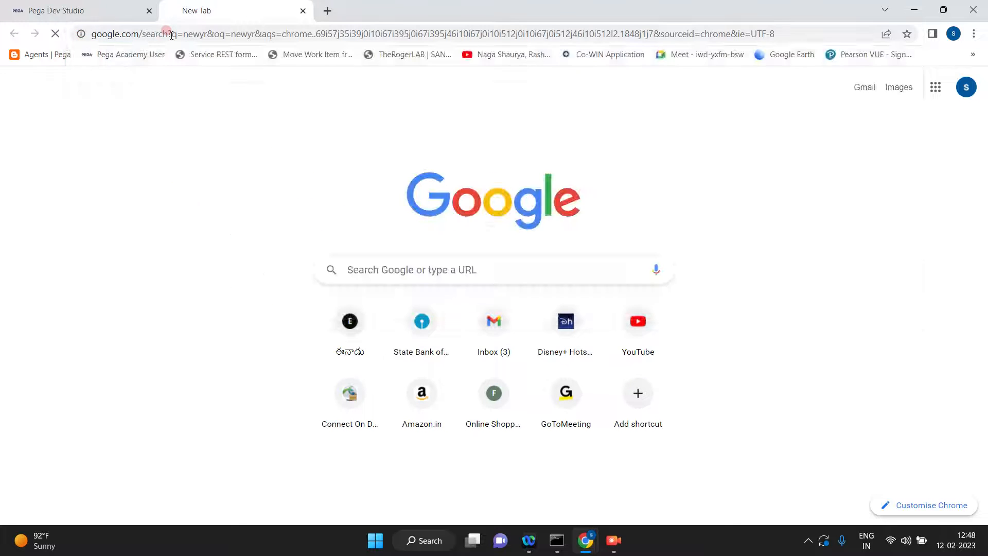
double_click(171, 34)
type("newor")
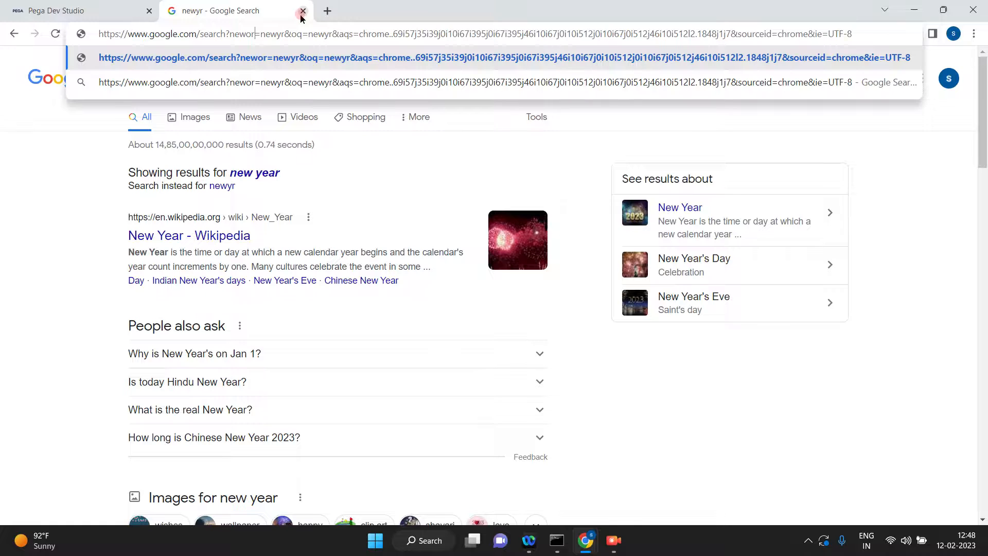
left_click(303, 13)
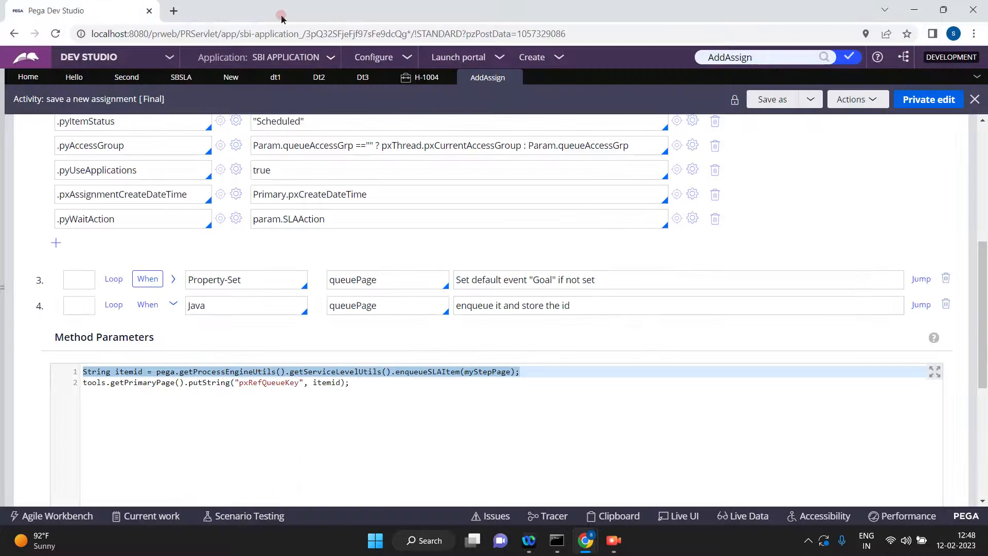
Look up the current time in New York in a new browser tab, searching for "newyork time".
left_click(172, 11)
type("neworktime")
key("Return")
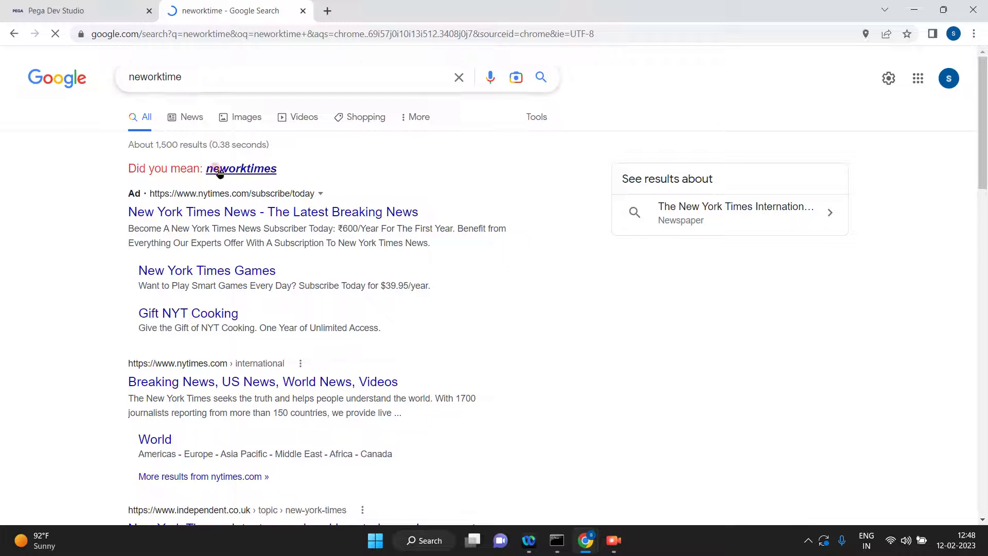
left_click(262, 32)
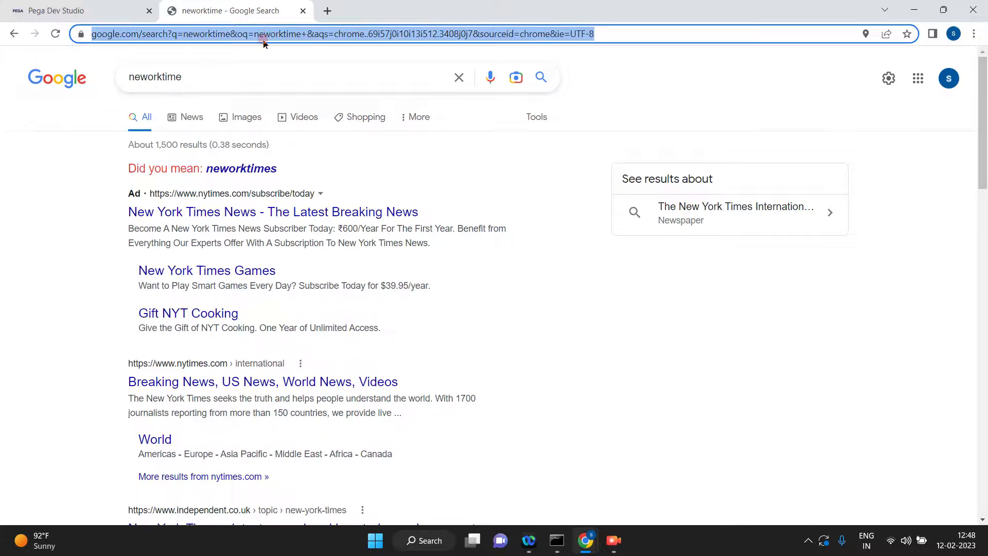
type("newyork time")
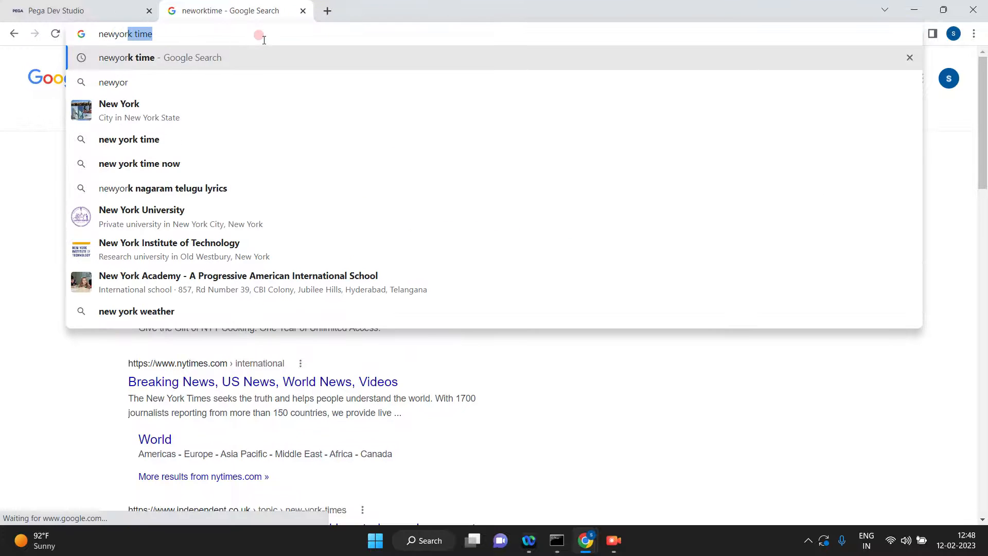
key("Return")
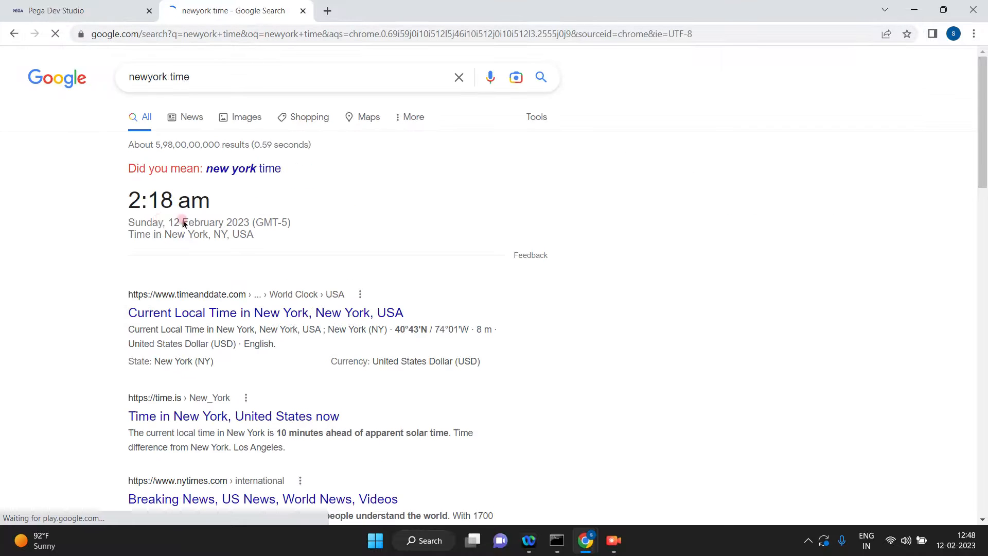
Return to Pega, switch to Admin Studio and check the scheduled item in the System-Queue-ServiceLevel agent queue.
left_click(104, 11)
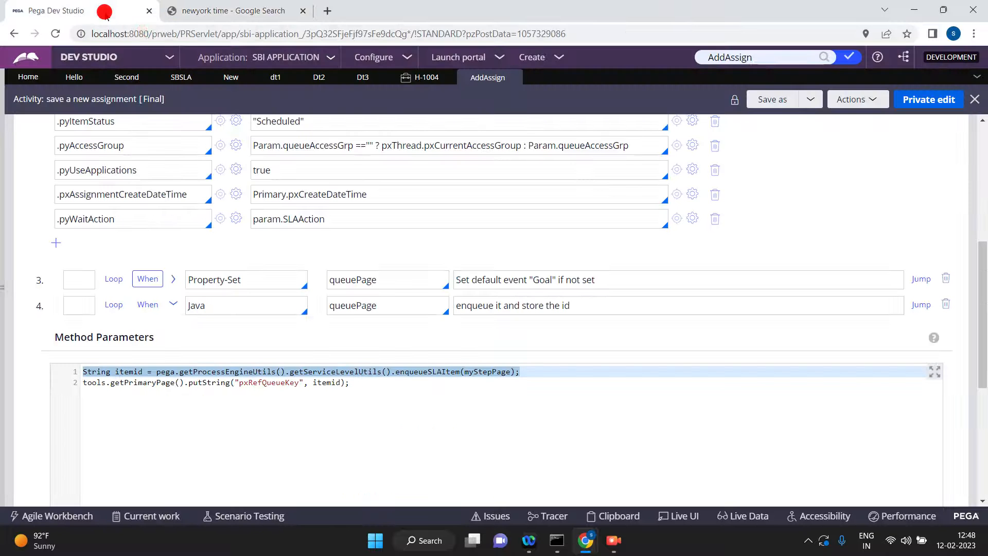
left_click(168, 57)
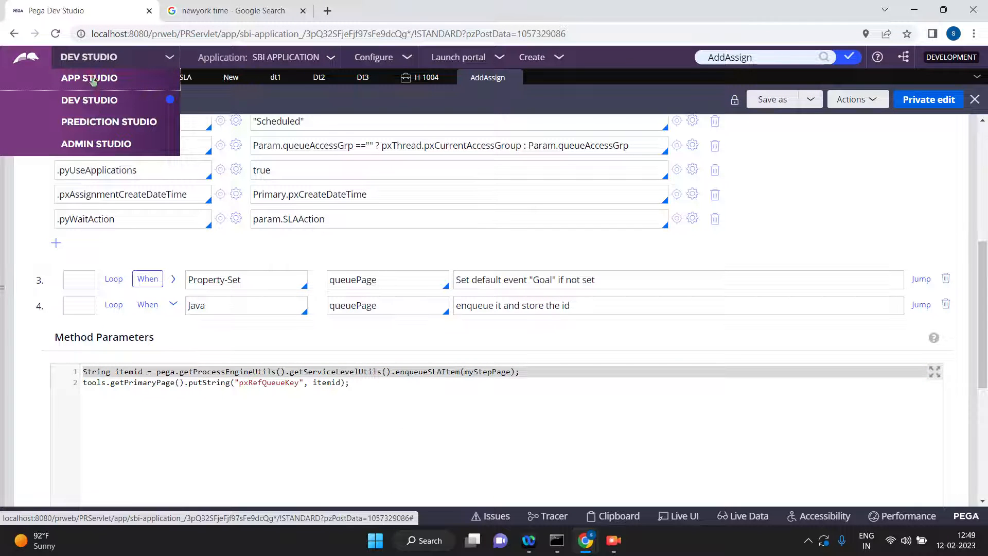
left_click(94, 144)
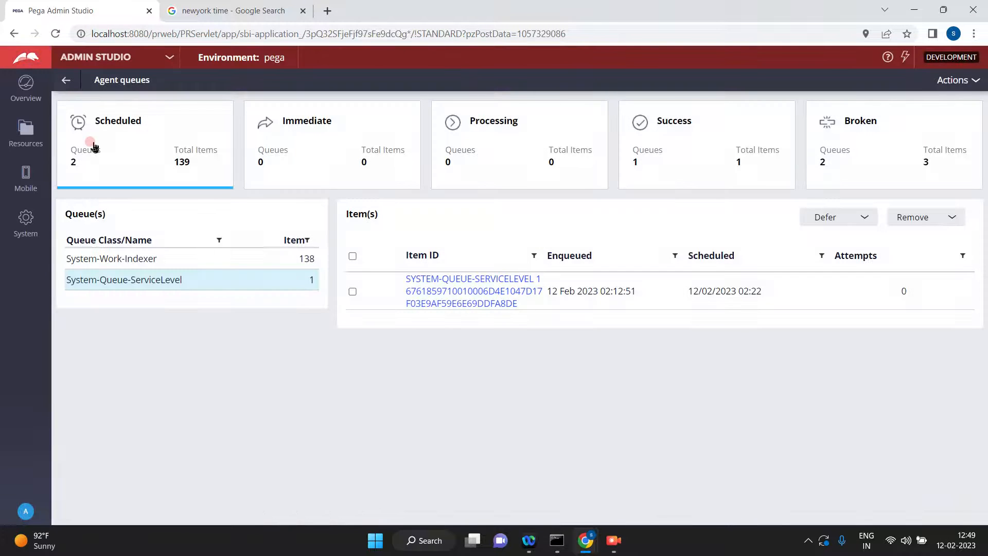
left_click(108, 149)
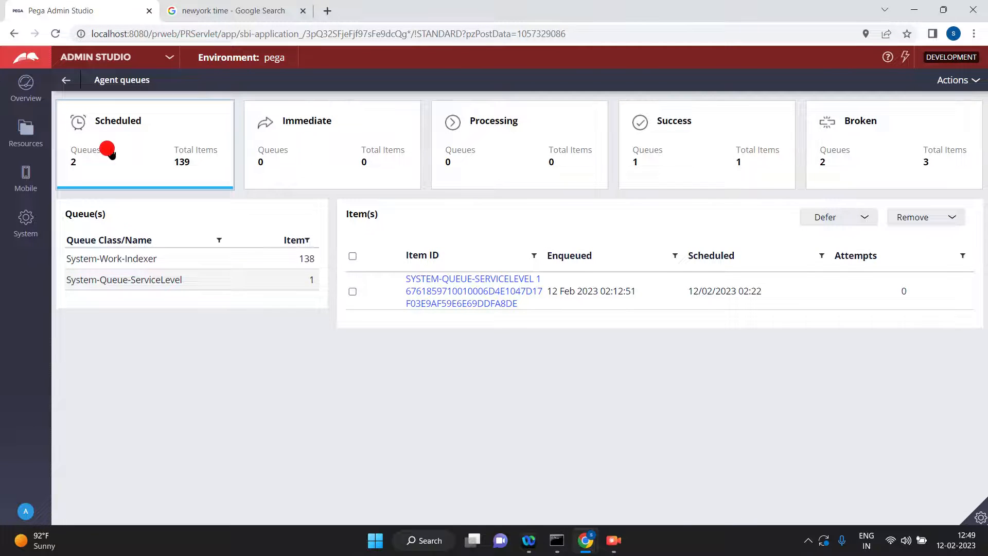
left_click(219, 278)
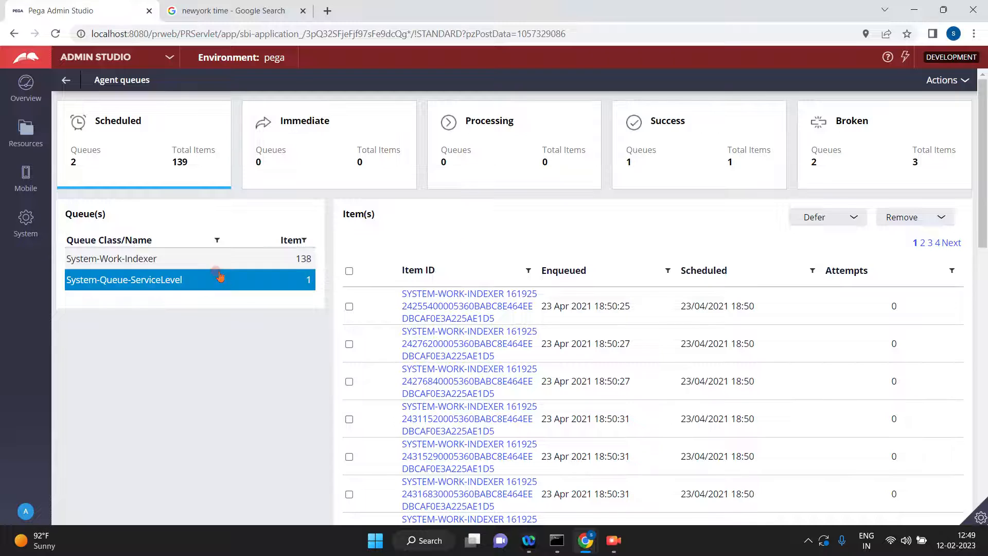
left_click(560, 303)
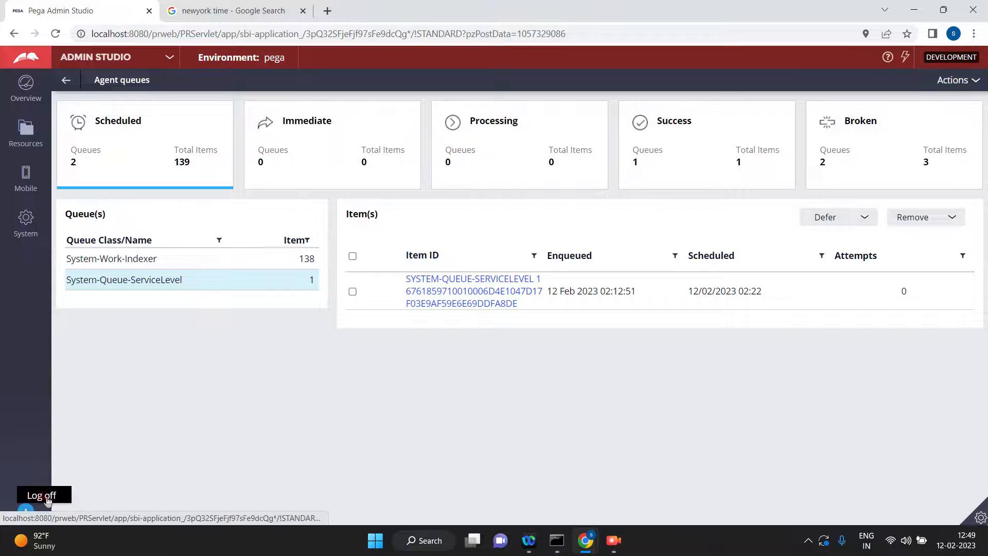
Log off from Admin Studio and sign in to the User Portal with the portal user's username and password.
left_click(49, 500)
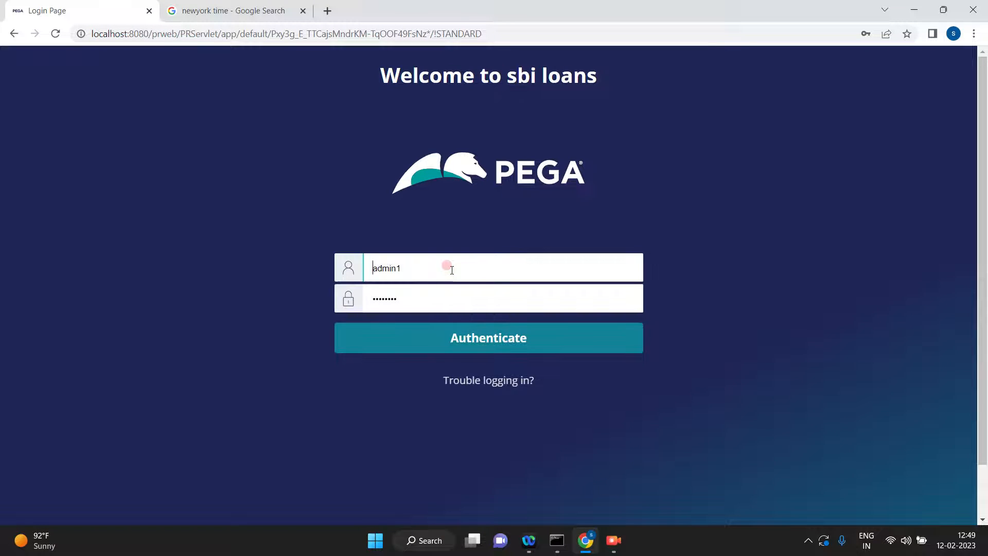
left_click(450, 268)
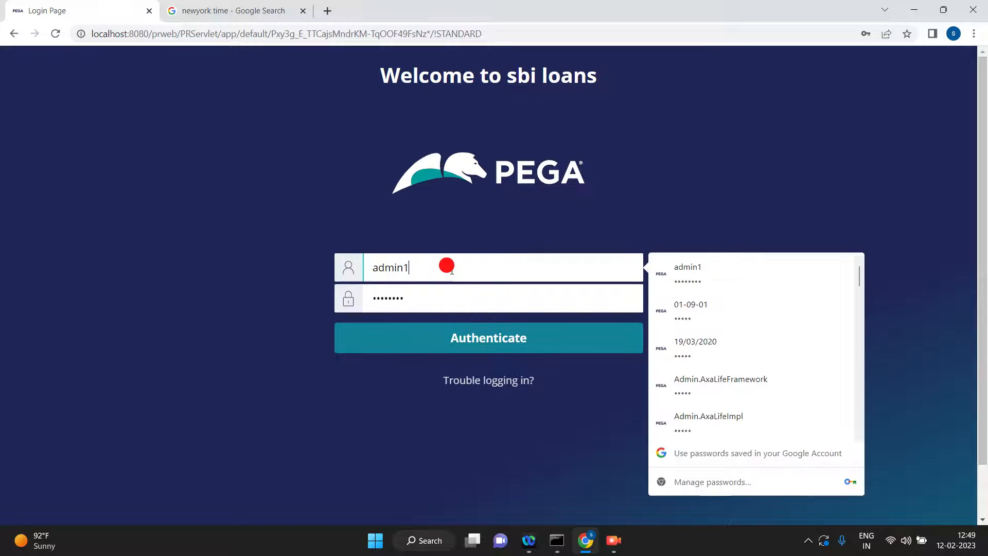
type("1")
left_click(465, 301)
left_click(411, 334)
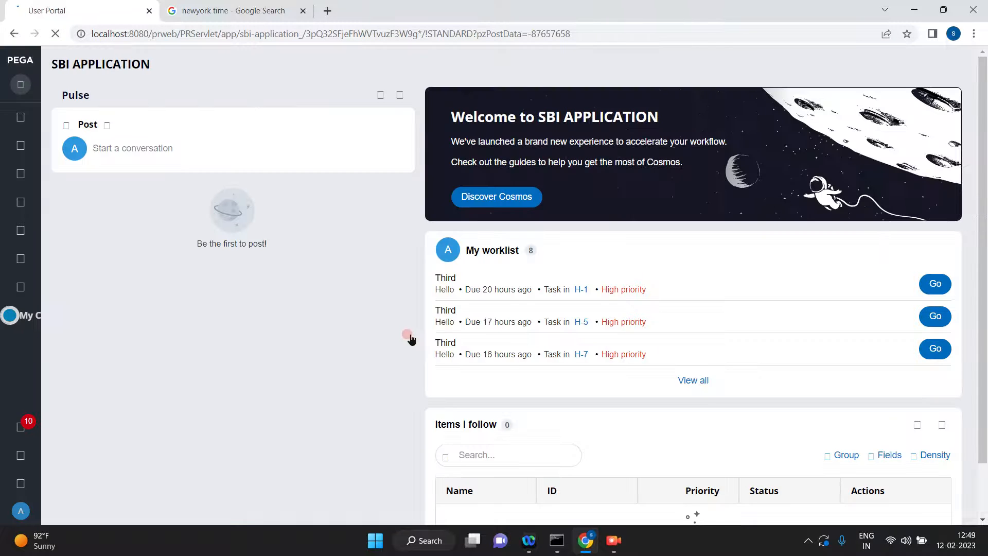
Show the full worklist, open the Third assignment of case H-1004 and advance the case.
left_click(695, 387)
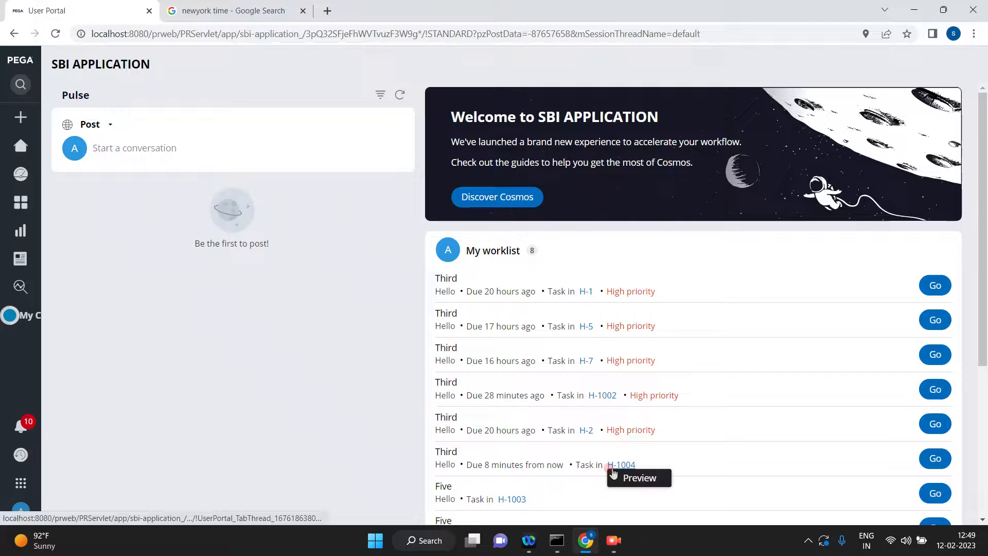
left_click(982, 520)
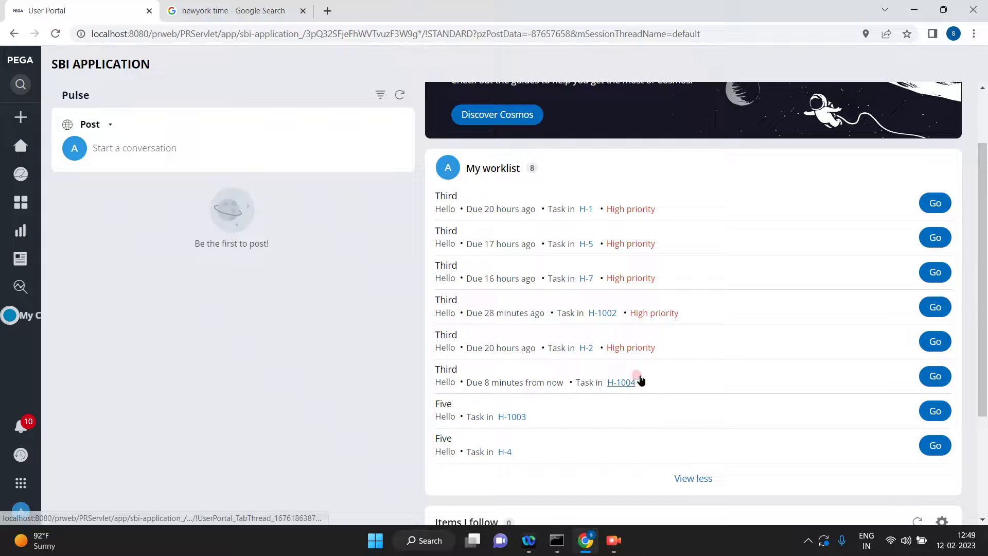
left_click(937, 377)
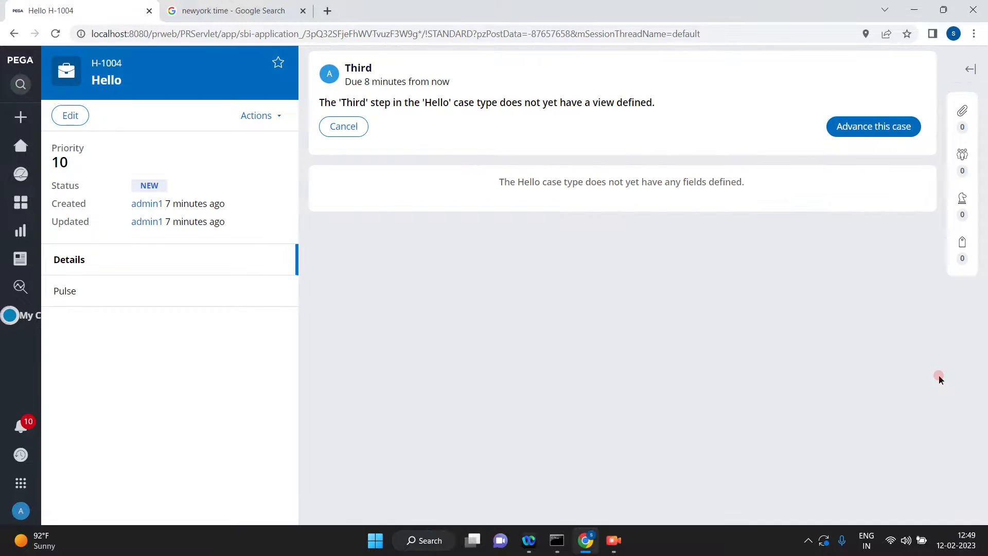
left_click(866, 125)
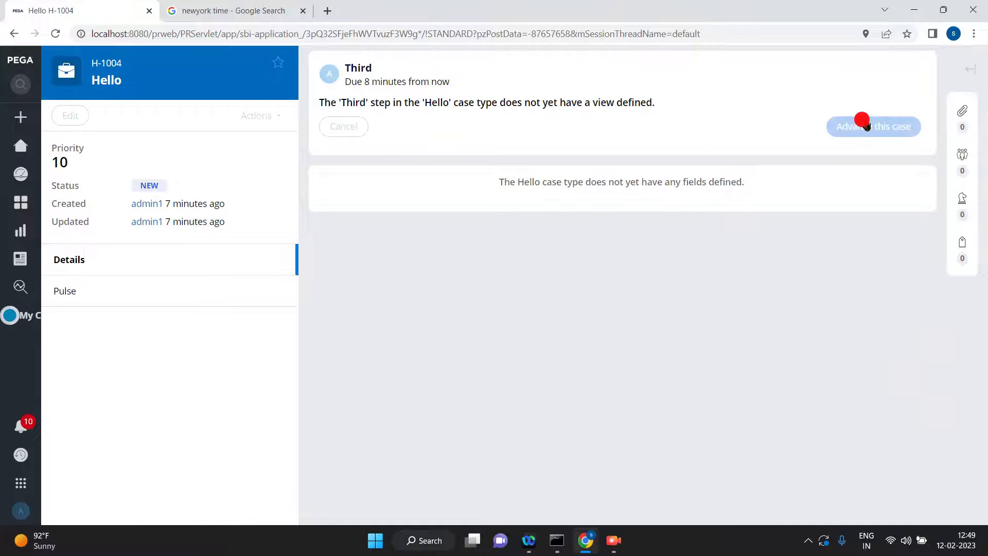
Log off from the User Portal and sign in to Dev Studio with the developer's username and saved password.
left_click(21, 511)
left_click(25, 495)
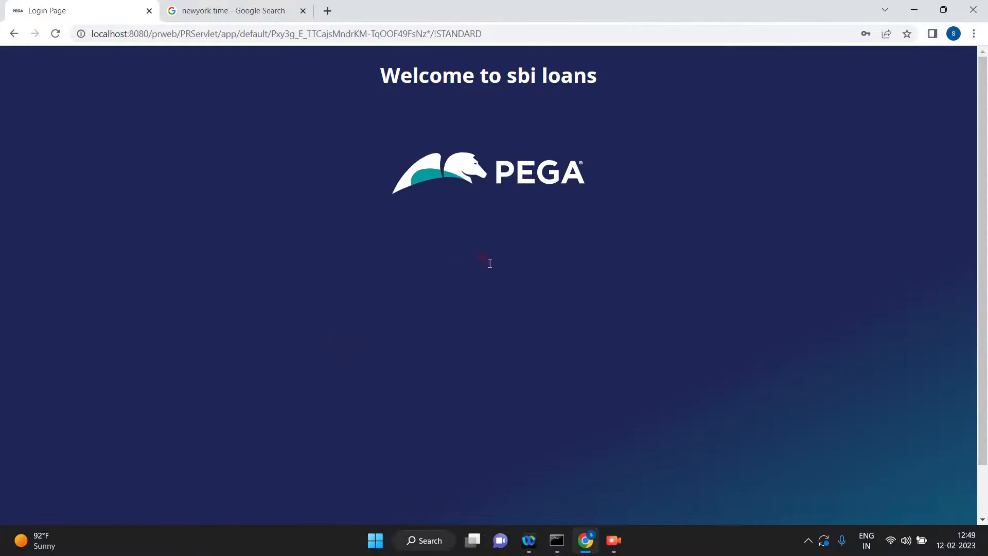
left_click(450, 267)
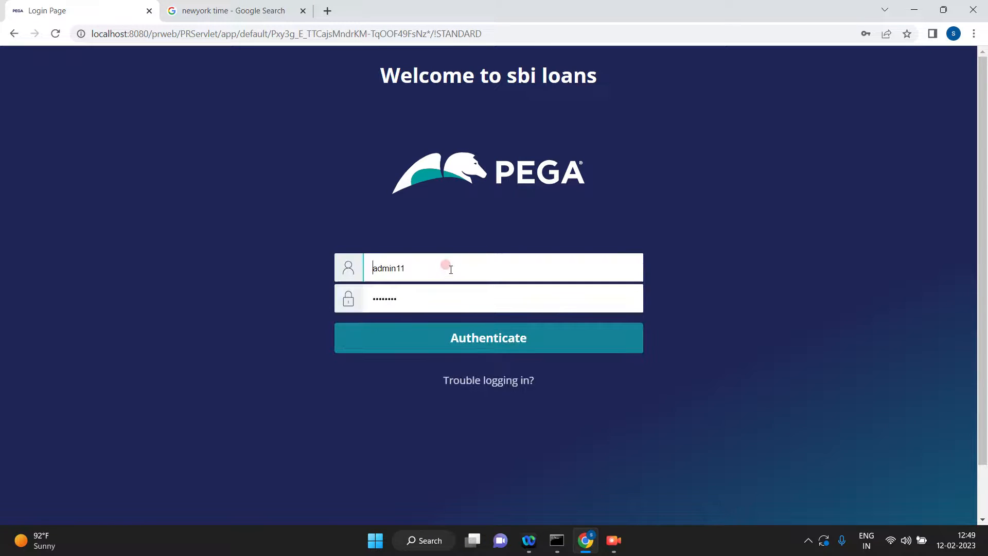
key("BackSpace")
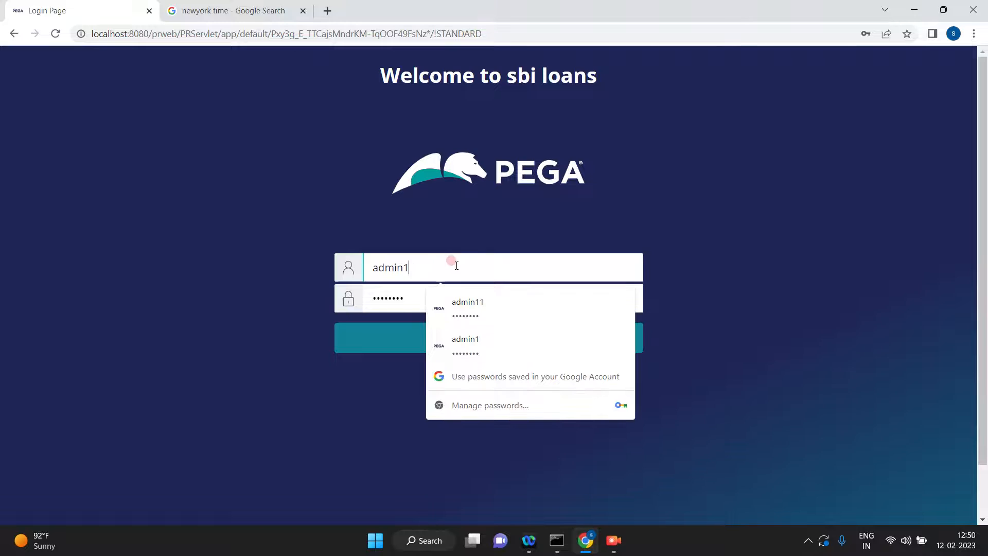
left_click(465, 228)
left_click(462, 340)
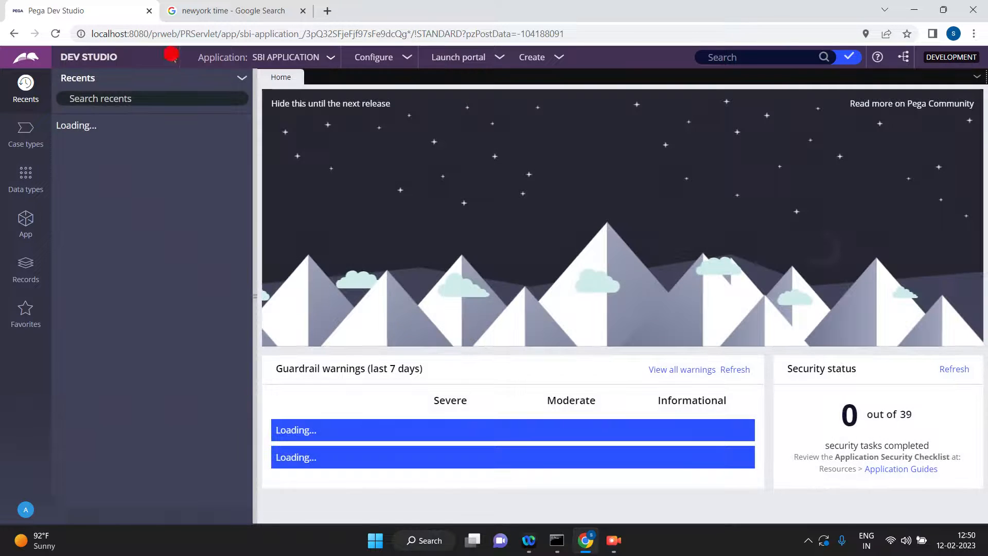
Switch to Admin Studio and examine the scheduled items in the agent queues.
left_click(170, 57)
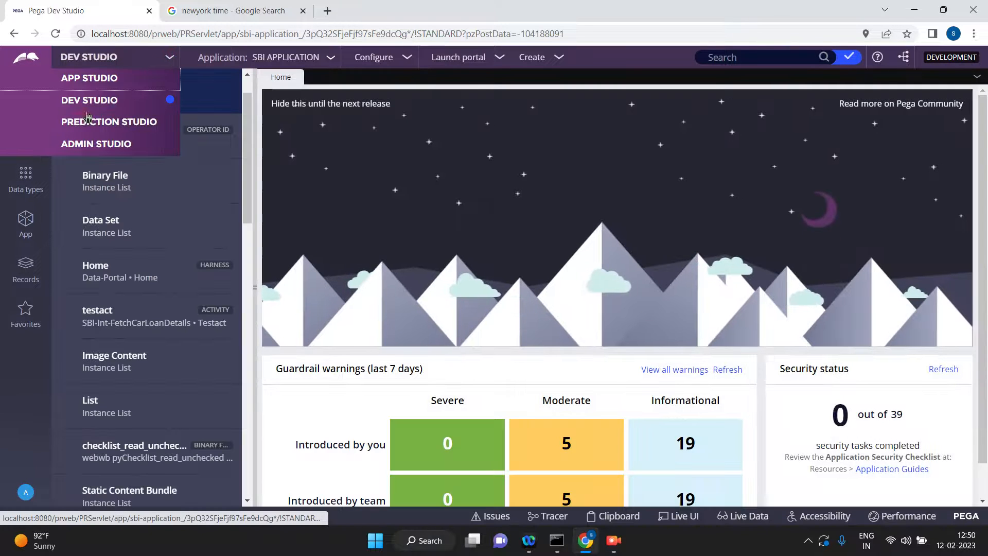
left_click(85, 144)
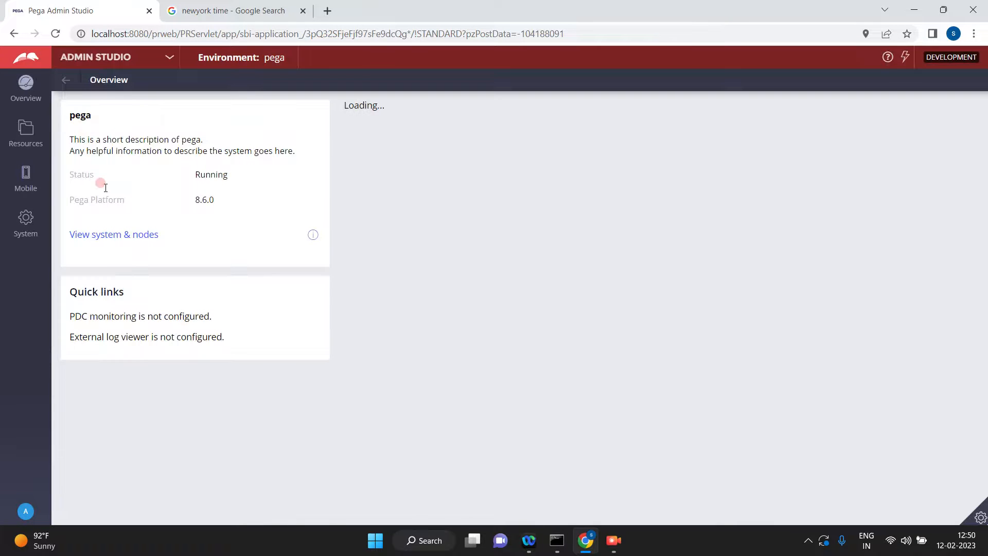
left_click(26, 134)
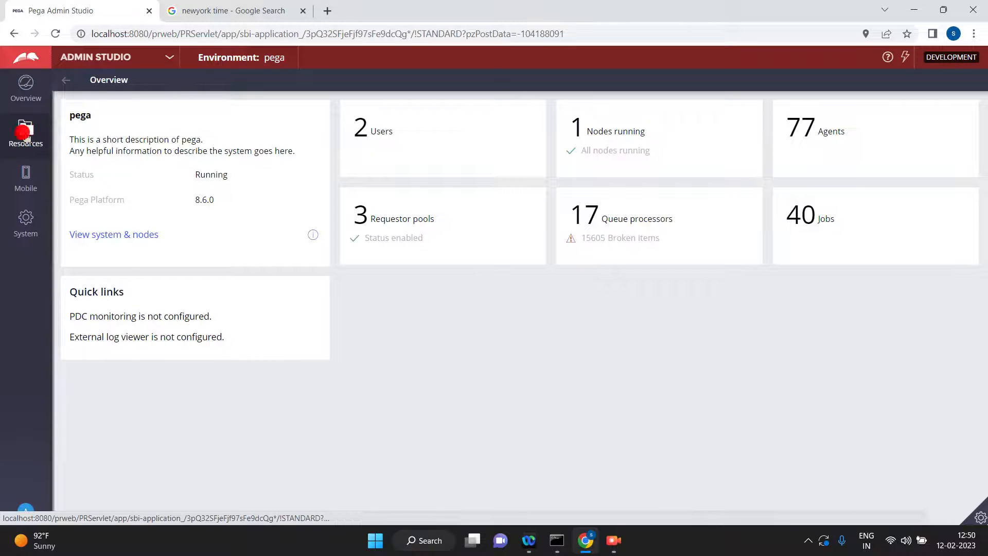
left_click(79, 237)
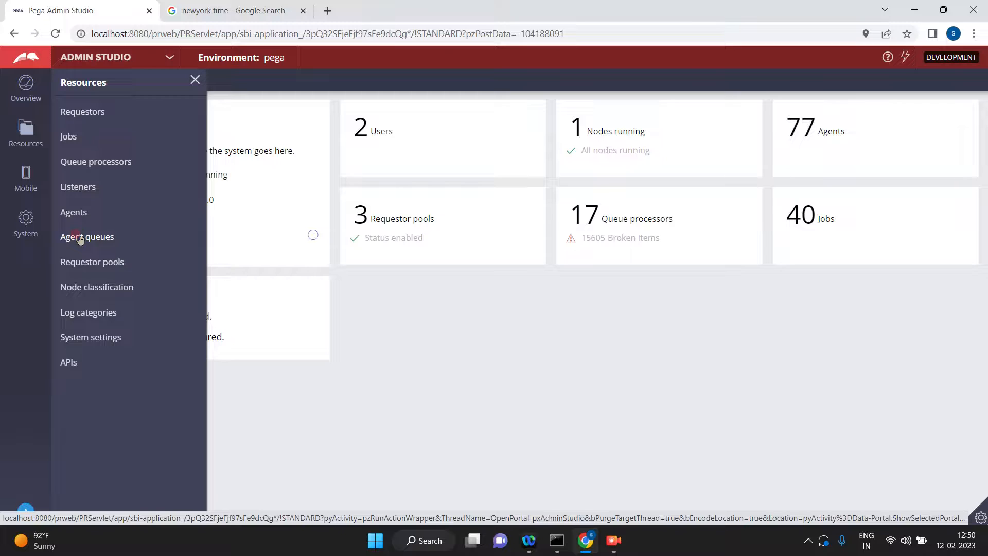
left_click(79, 237)
left_click(141, 147)
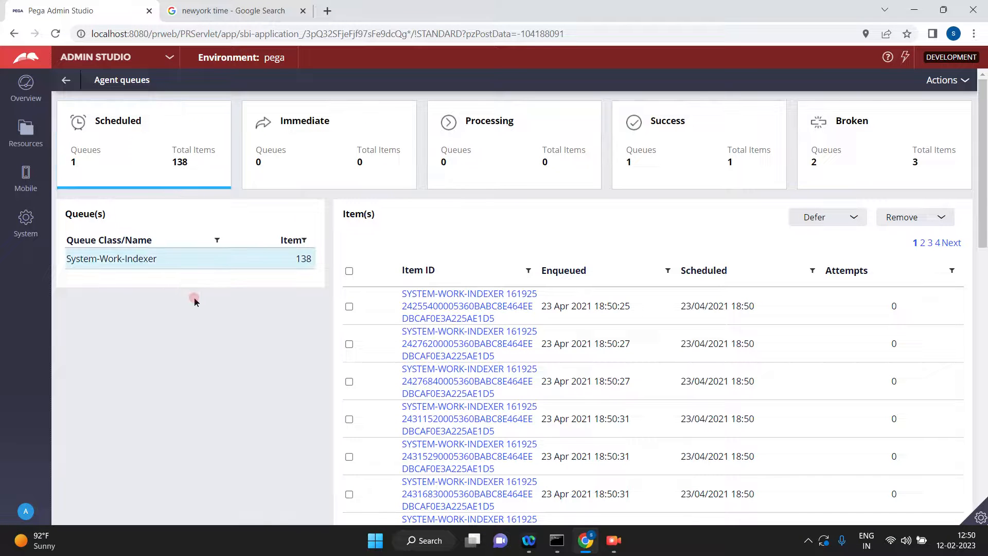
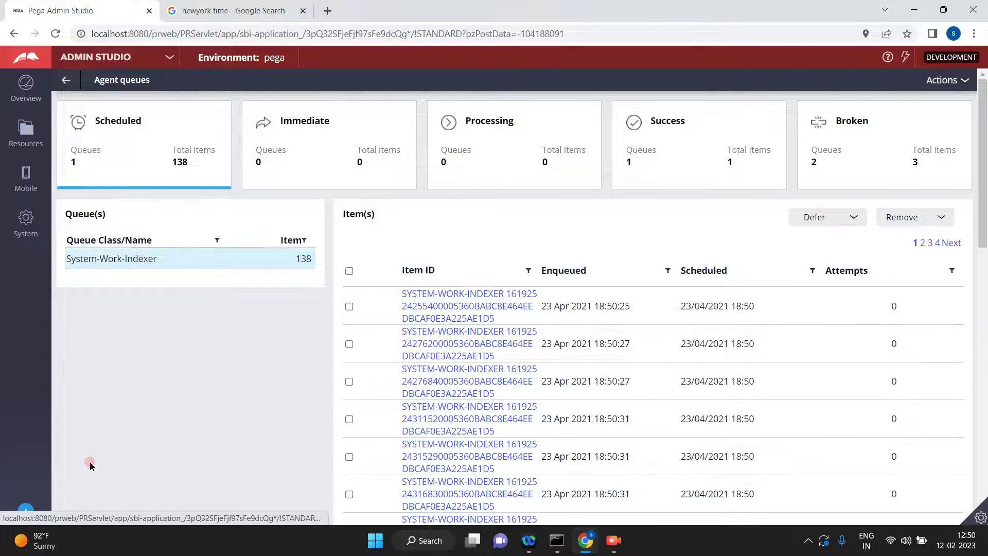
Switch to Dev Studio, search for SBSLA and open that service level agreement rule.
left_click(170, 57)
left_click(114, 100)
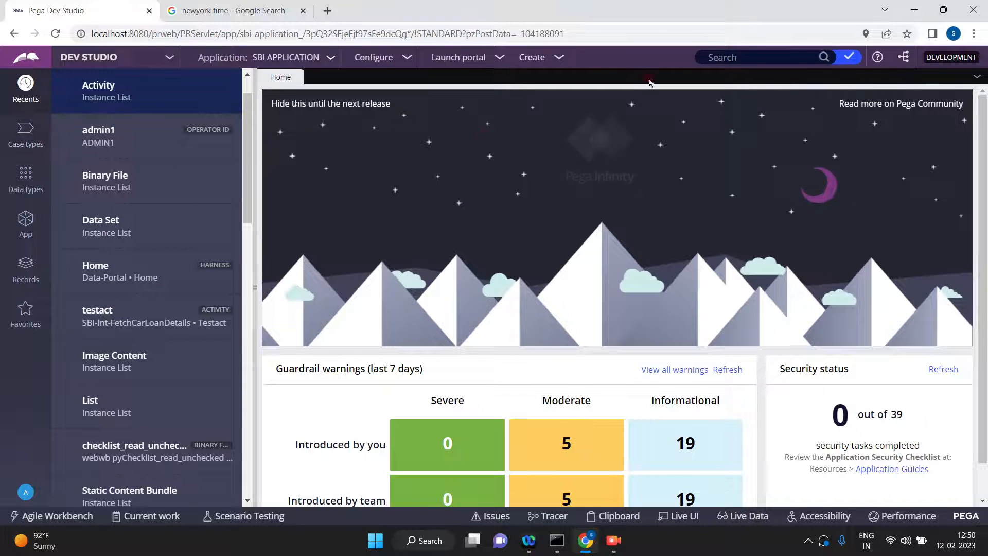
left_click(737, 58)
type("S")
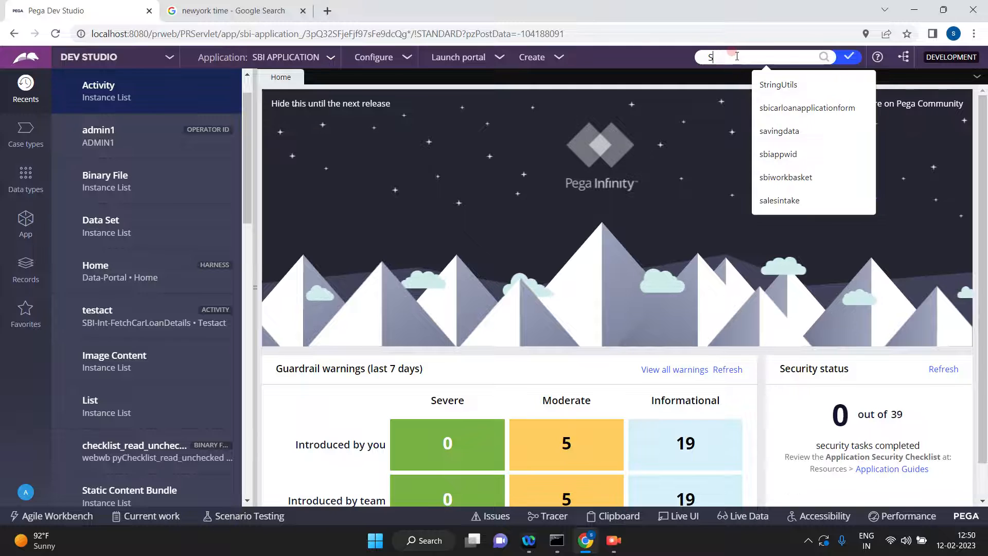
type("BSLA")
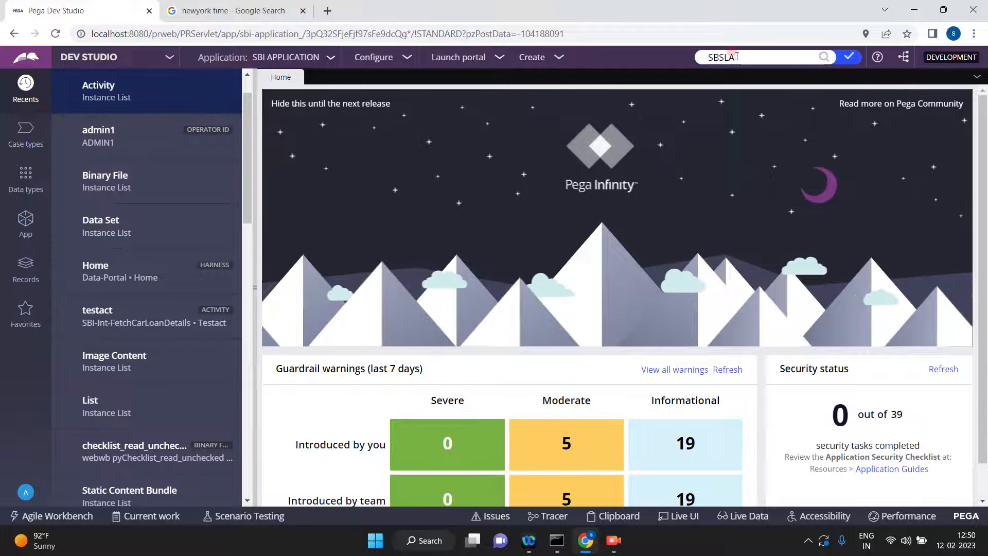
key("Return")
left_click(552, 118)
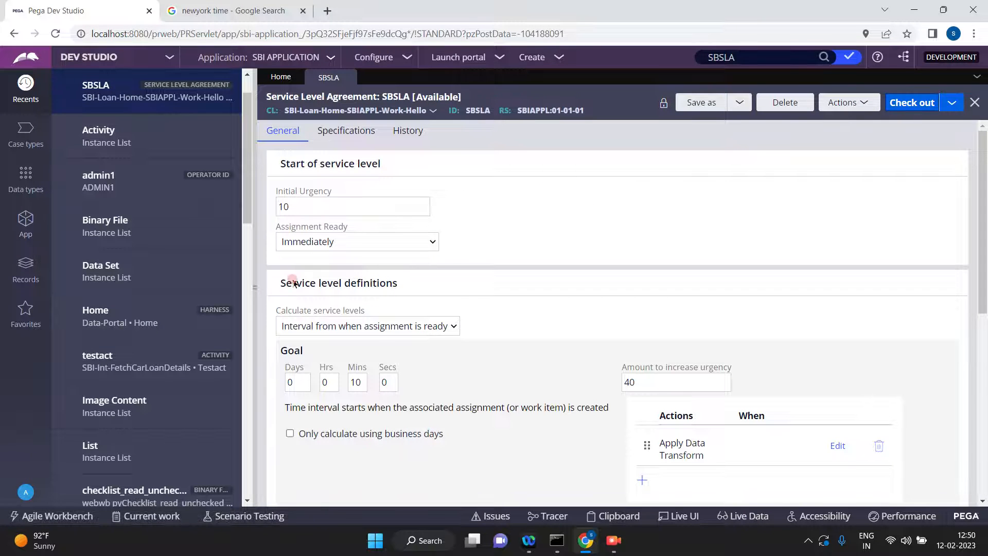
Check out the SBSLA rule and set its goal, deadline and passed deadline intervals to 2 minutes each.
left_click(255, 288)
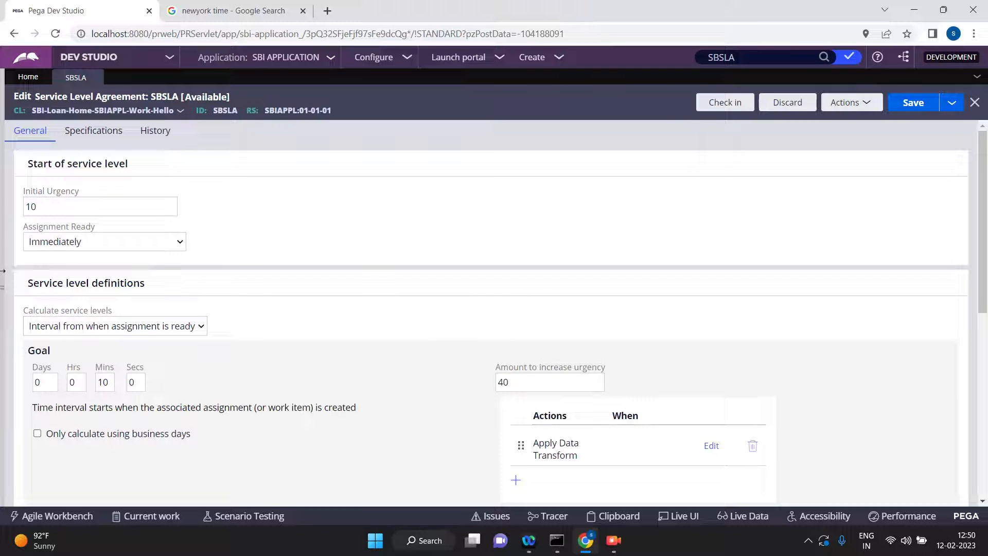
left_click(105, 383)
double_click(110, 383)
scroll(283, 411, "down", 5)
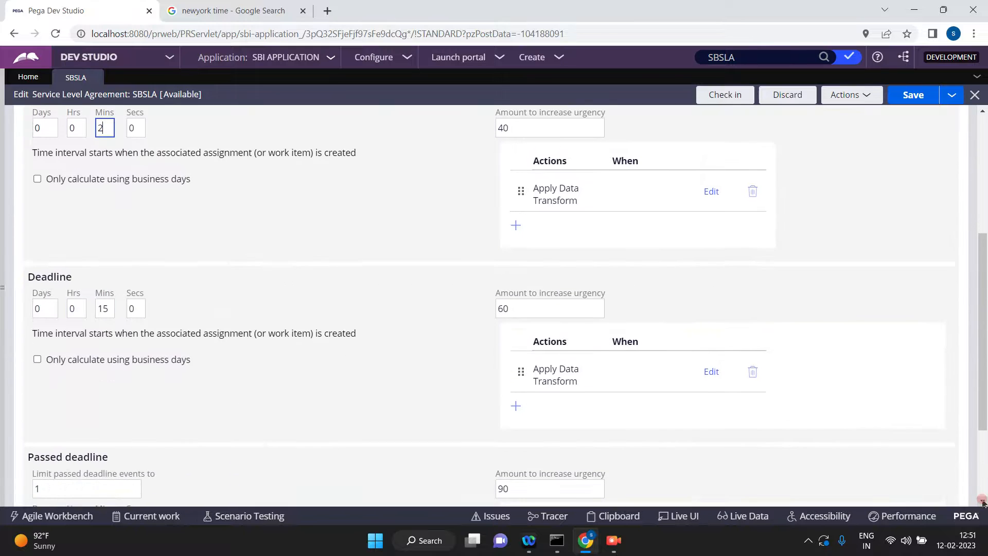
left_click(90, 371)
double_click(112, 296)
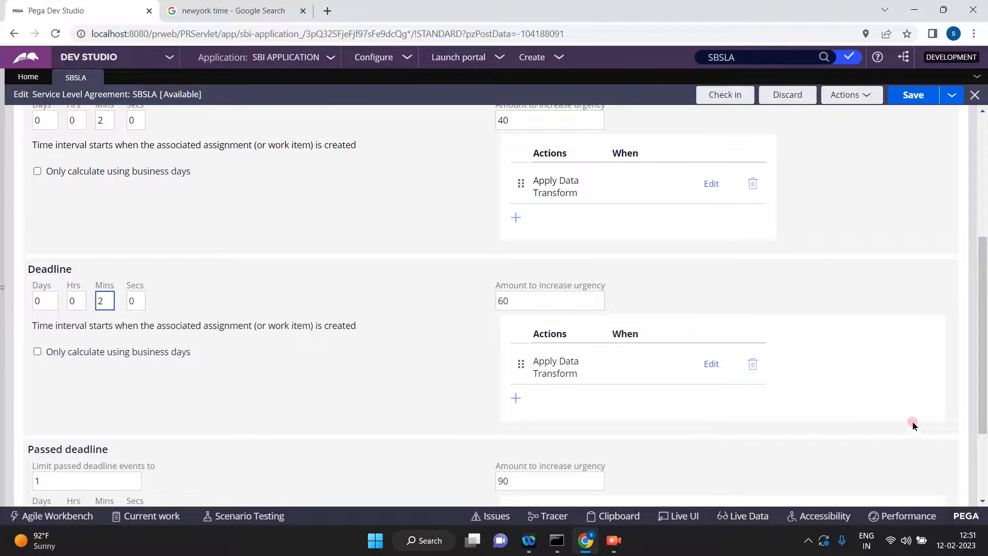
scroll(324, 412, "down", 2)
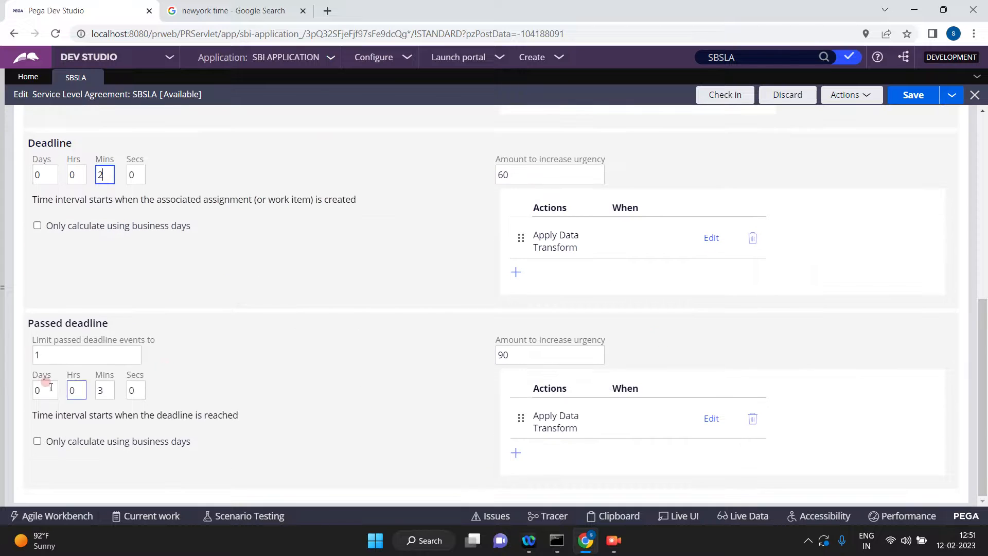
left_click(108, 389)
double_click(109, 390)
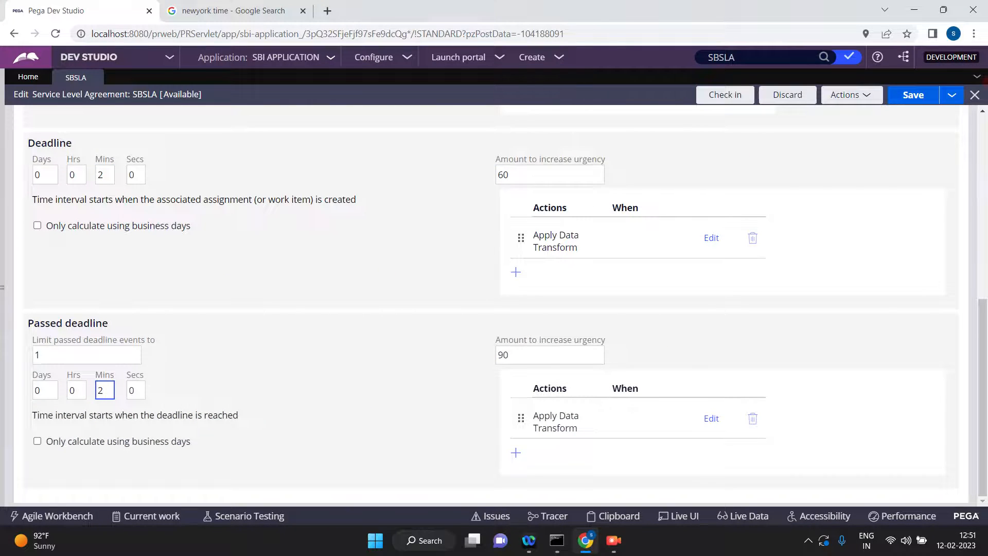
Save the SBSLA rule and check it in with the comment "update".
left_click(917, 98)
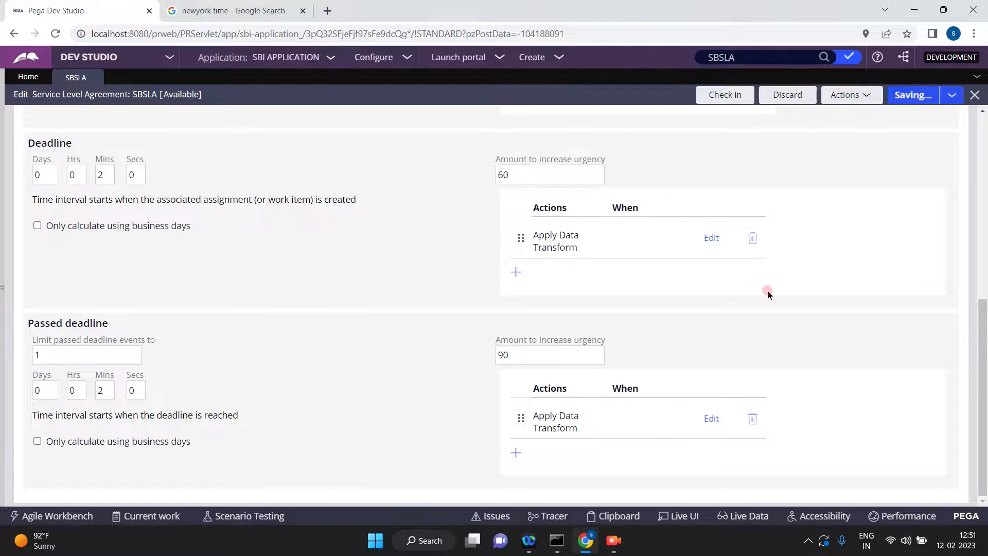
left_click(715, 96)
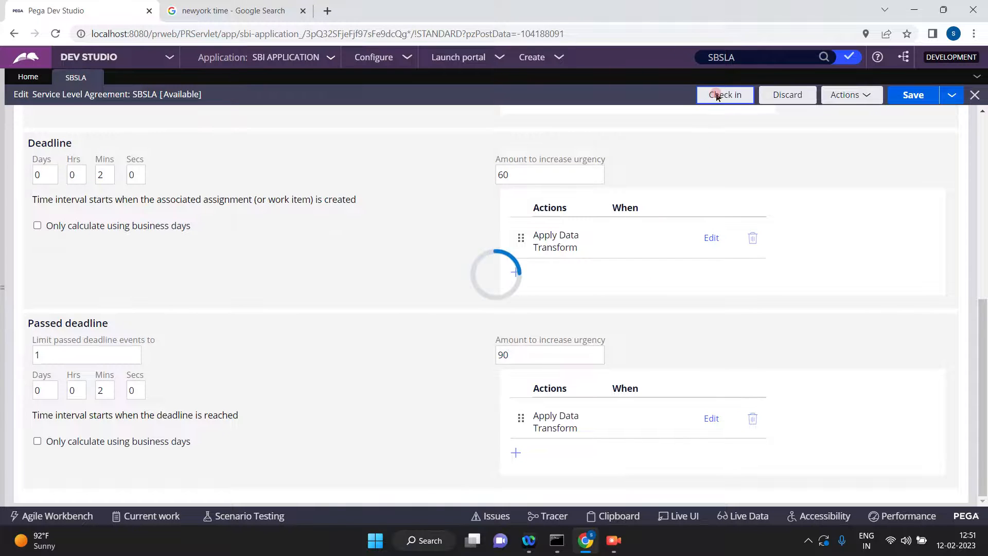
left_click(402, 277)
type("updated")
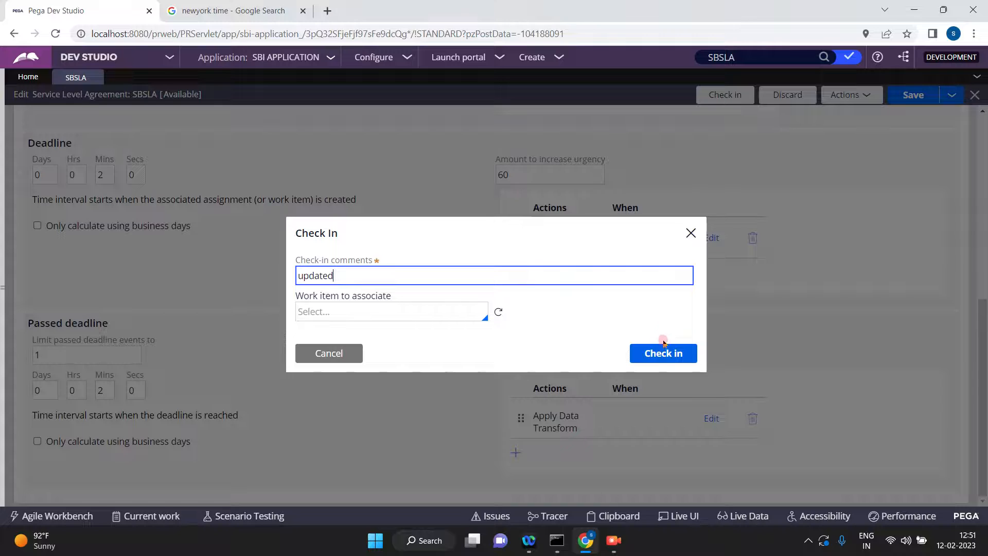
left_click(661, 353)
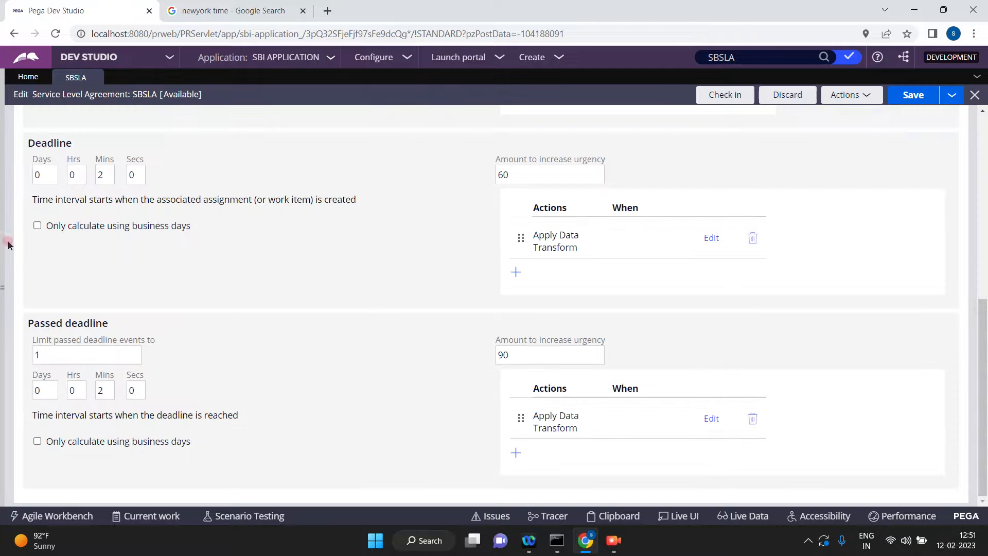
Open the Hello case type, save and run it, and advance the new case past its Second step.
left_click(3, 298)
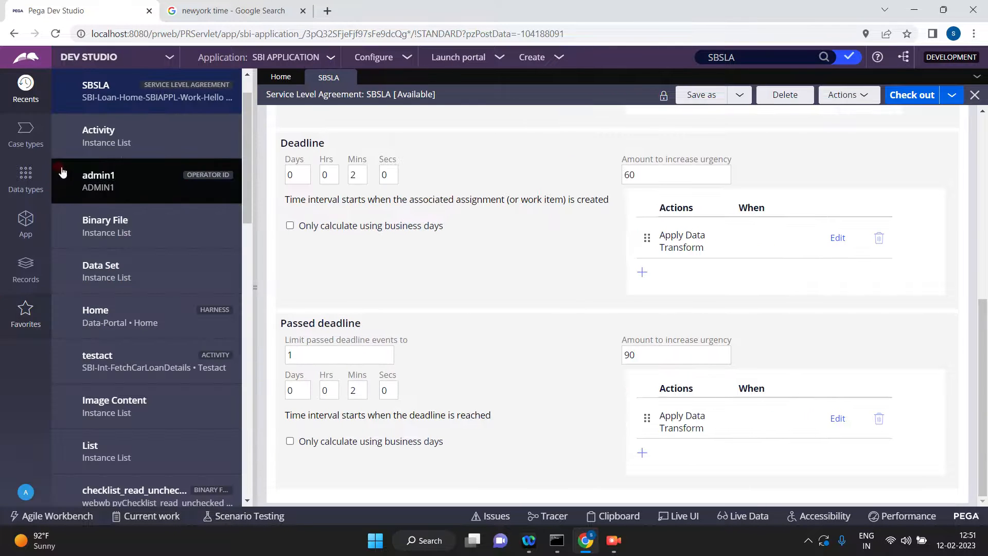
left_click(28, 139)
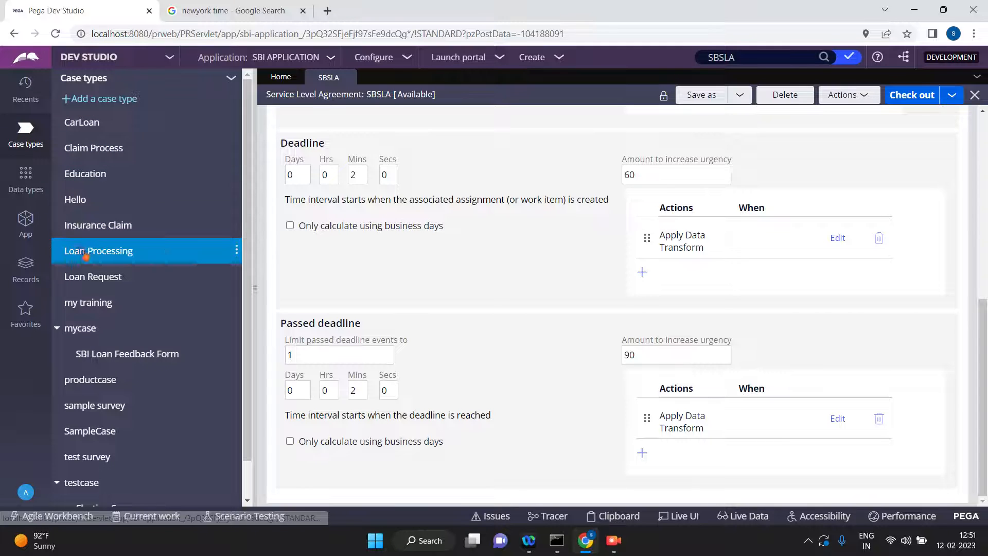
left_click(83, 204)
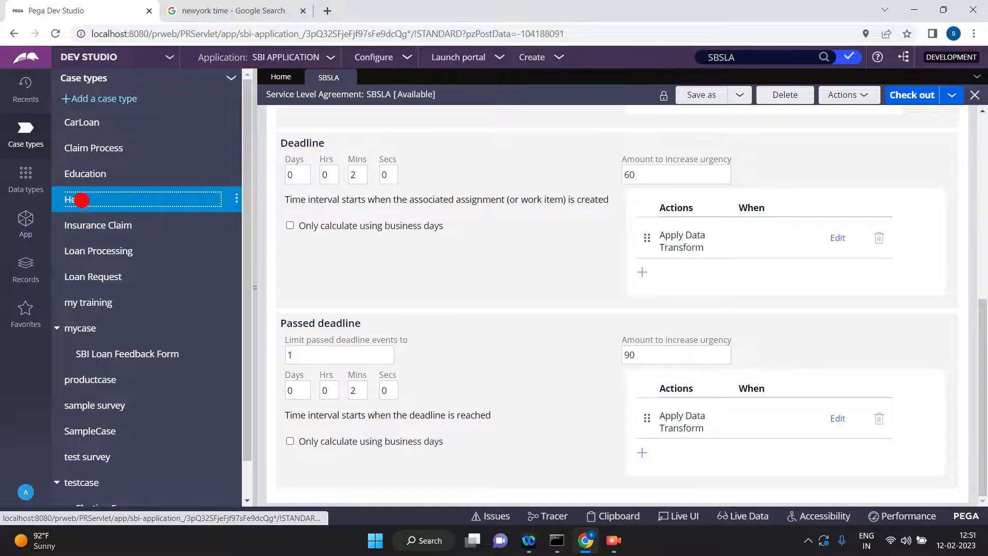
left_click(254, 283)
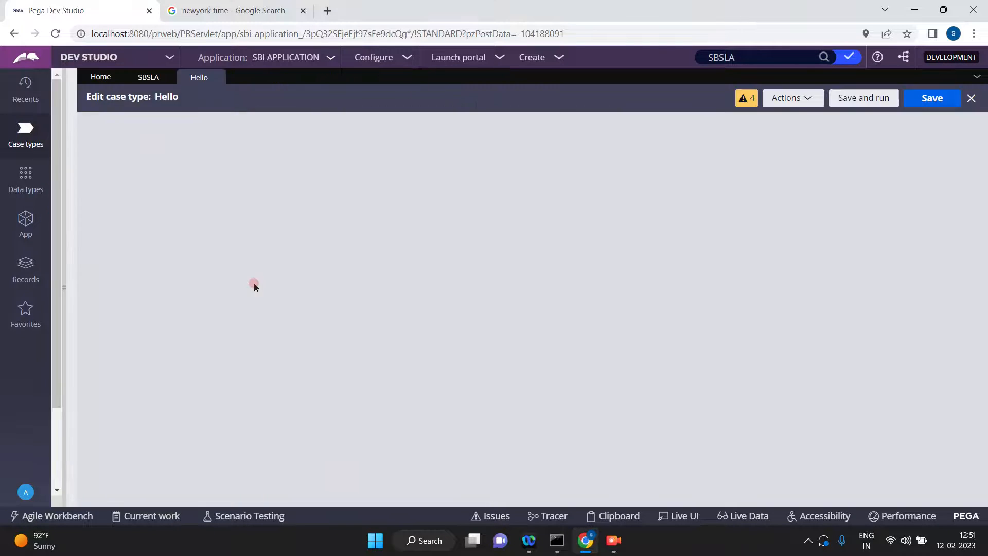
left_click(870, 99)
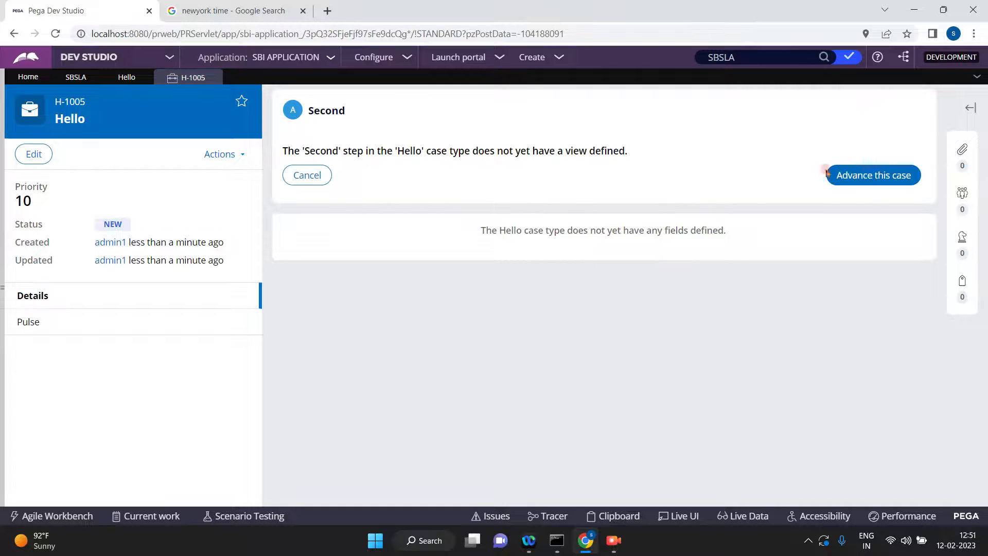
left_click(878, 176)
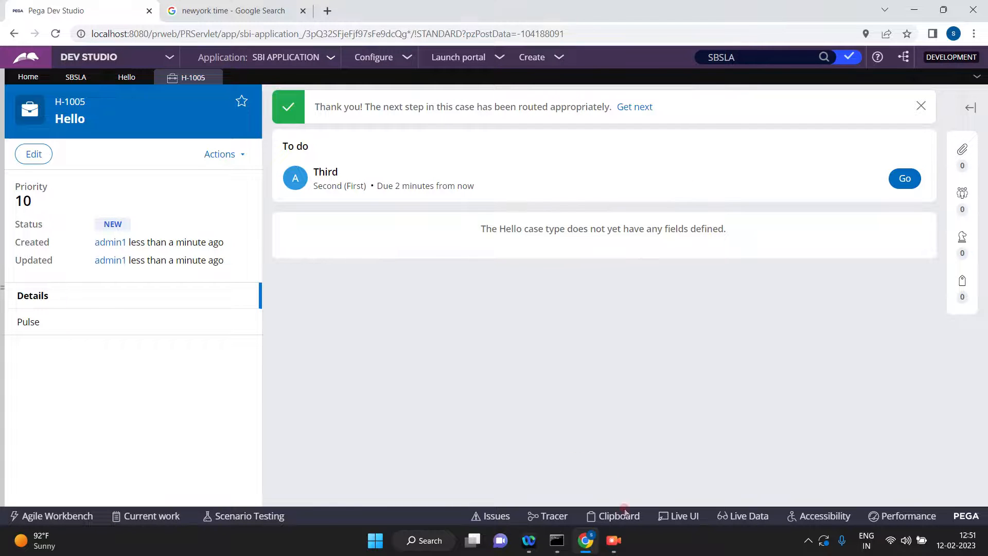
Examine the case's pyWorkPage in the Clipboard viewer down to the pyStatusWork property, and return to the case.
left_click(623, 516)
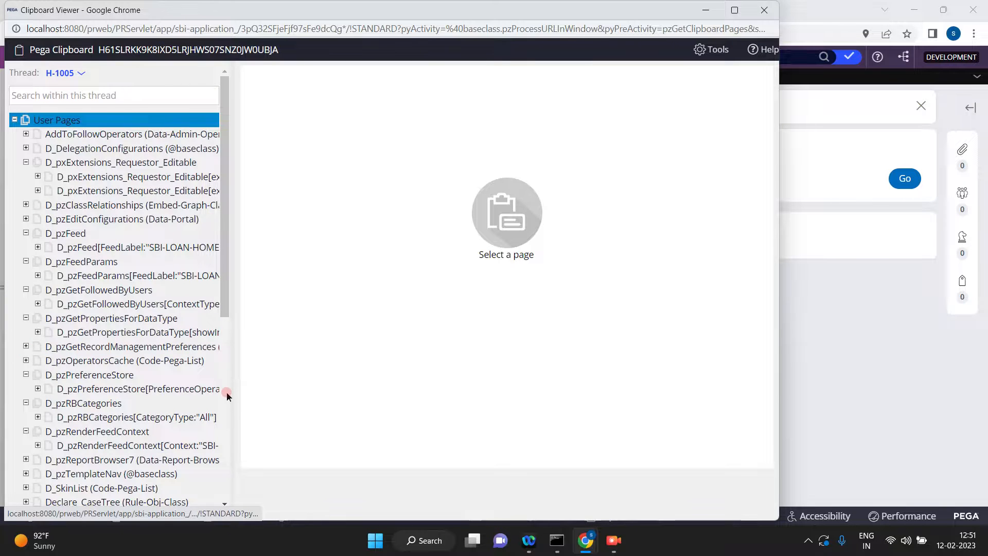
left_click(227, 393)
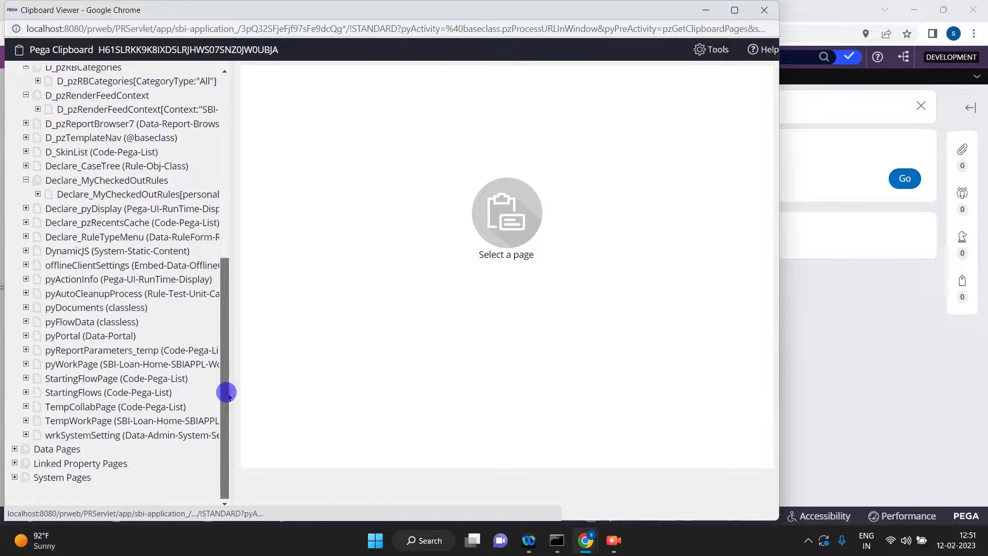
left_click(79, 364)
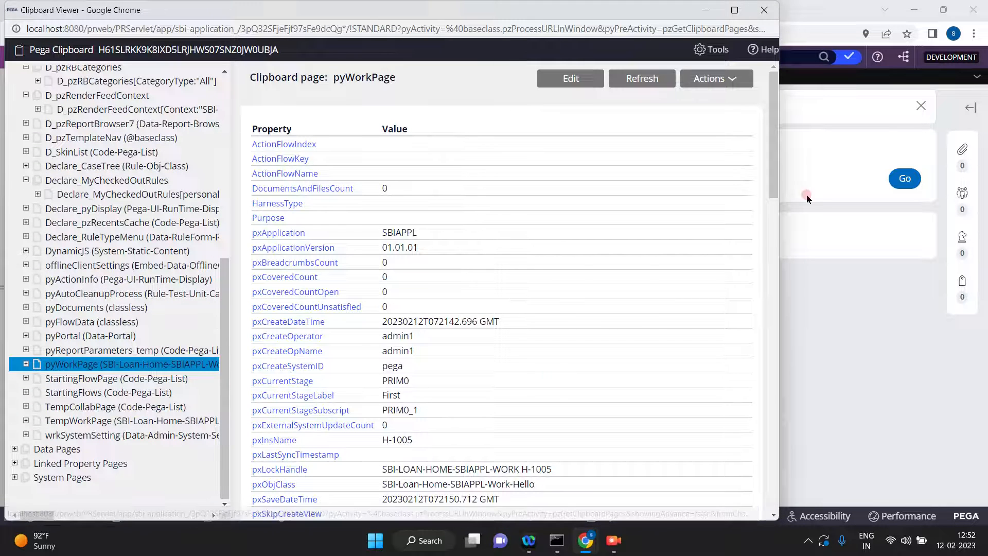
left_click_drag(776, 175, 816, 438)
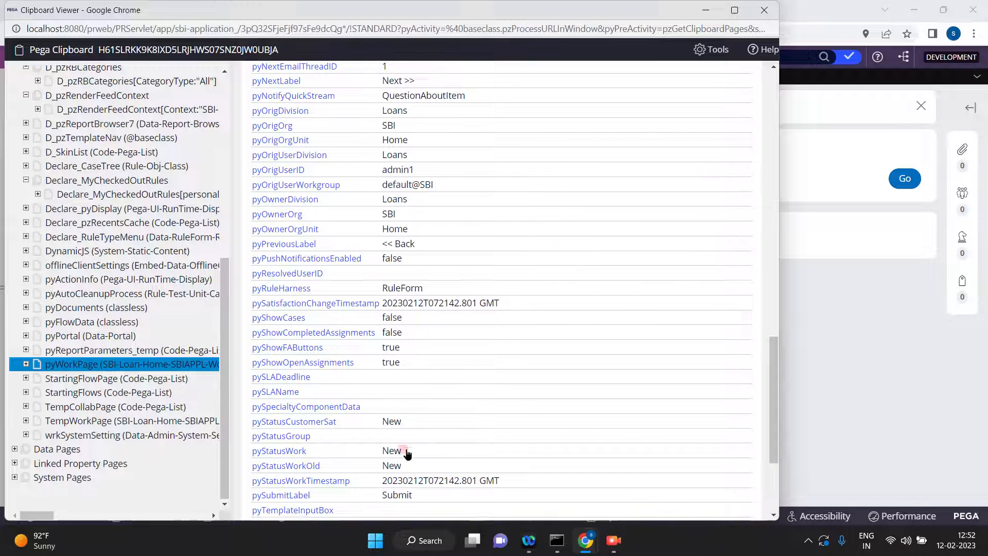
left_click(908, 324)
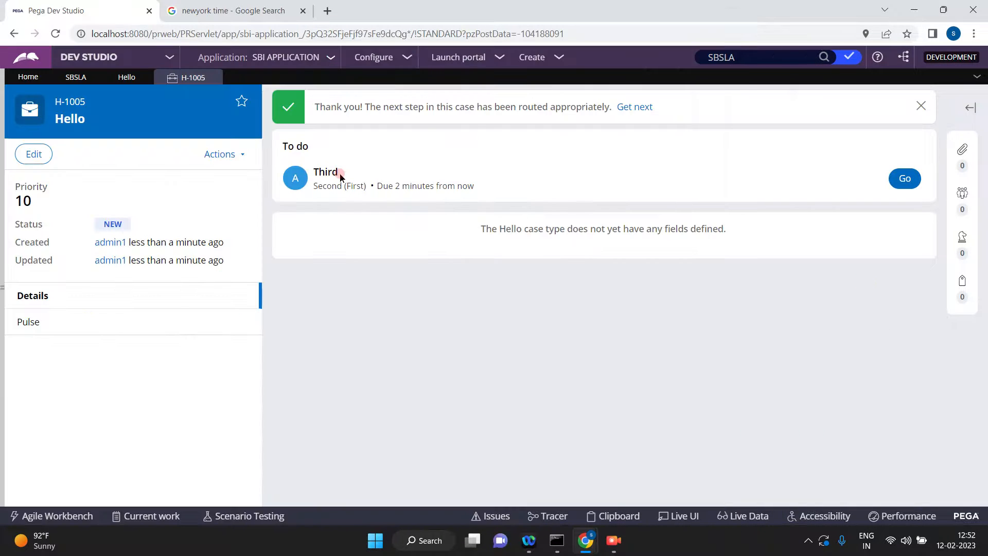
Switch to Admin Studio and open the XML preview of the scheduled System-Queue-ServiceLevel item.
left_click(170, 56)
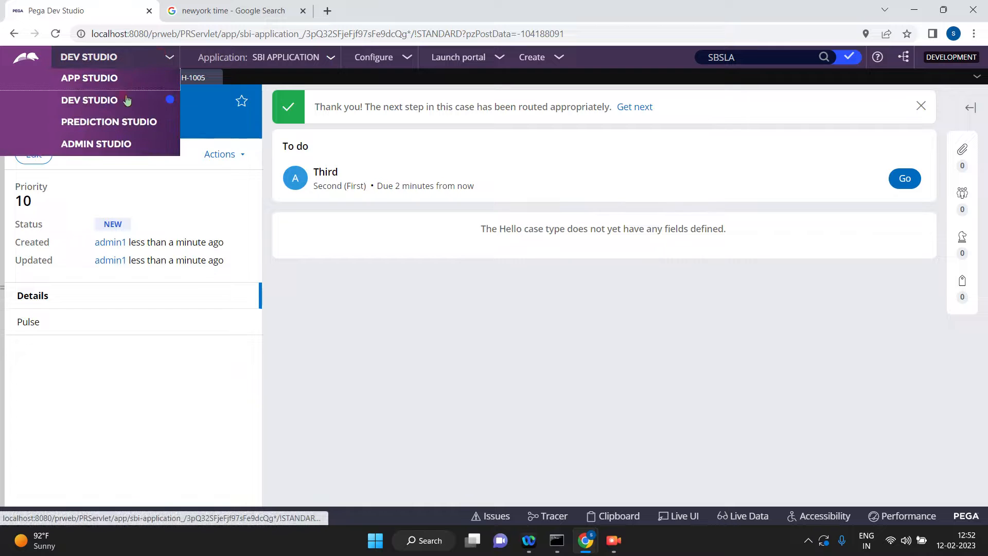
left_click(95, 144)
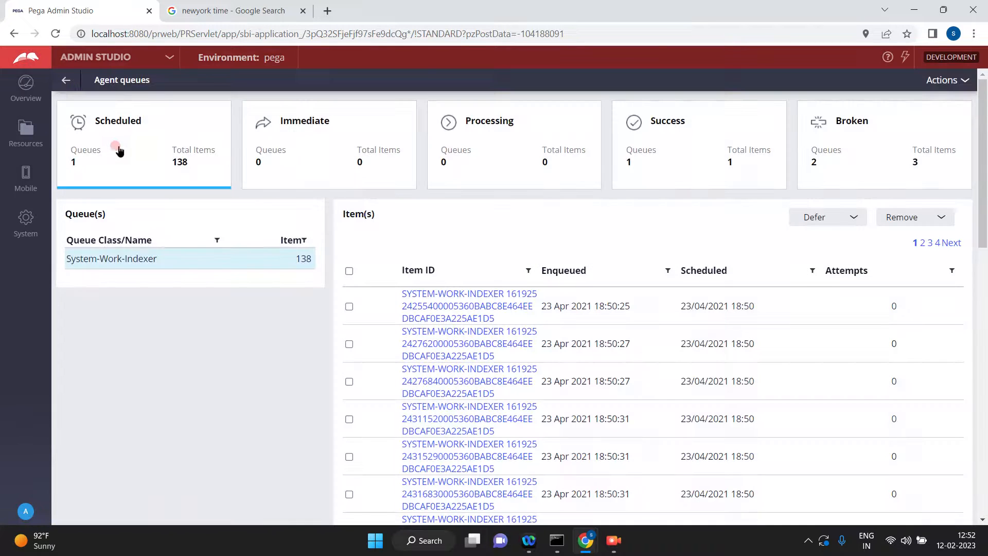
left_click(119, 146)
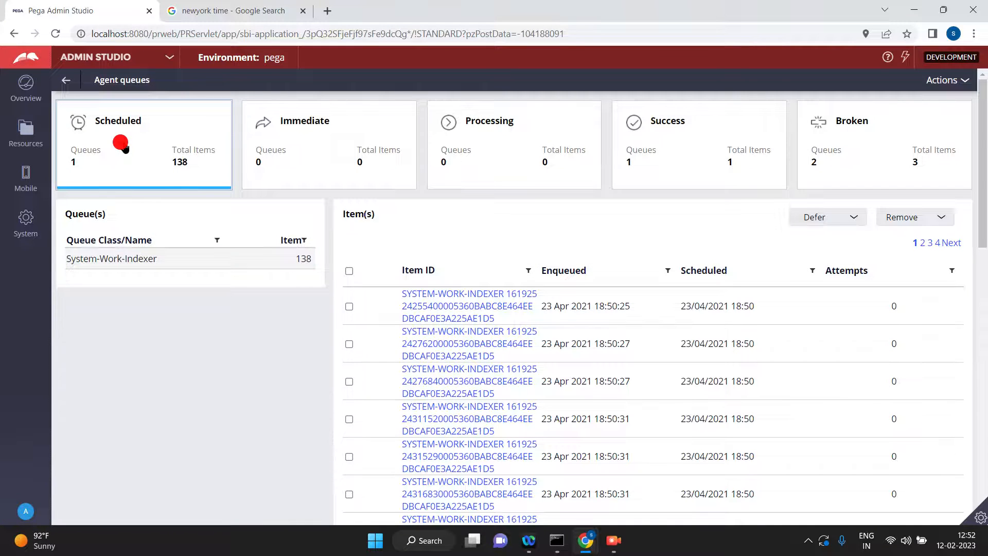
left_click(136, 280)
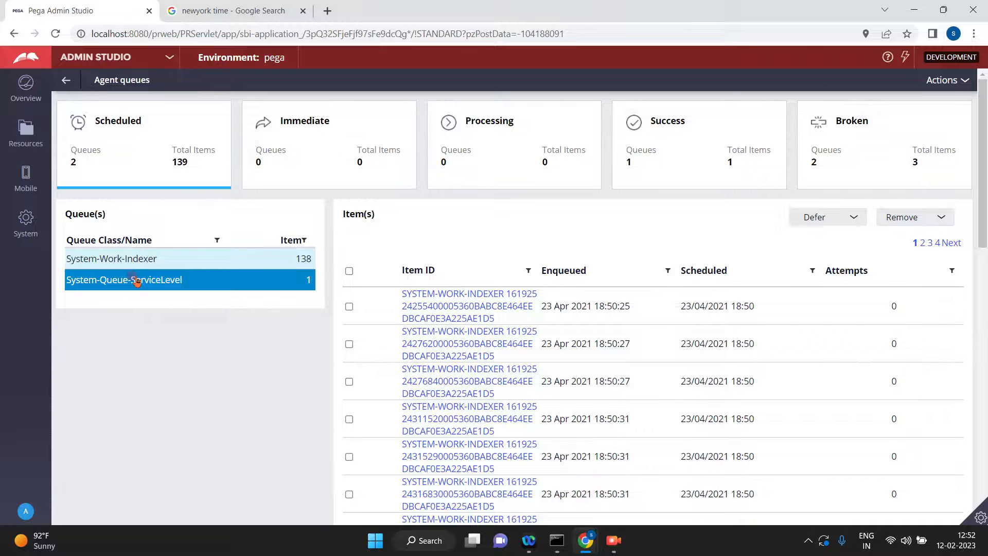
left_click(638, 303)
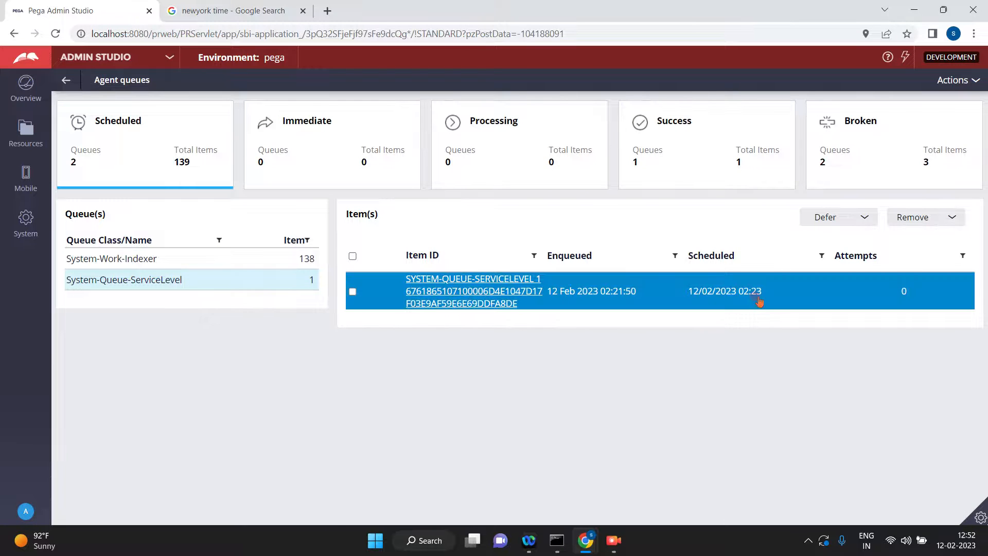
left_click(467, 293)
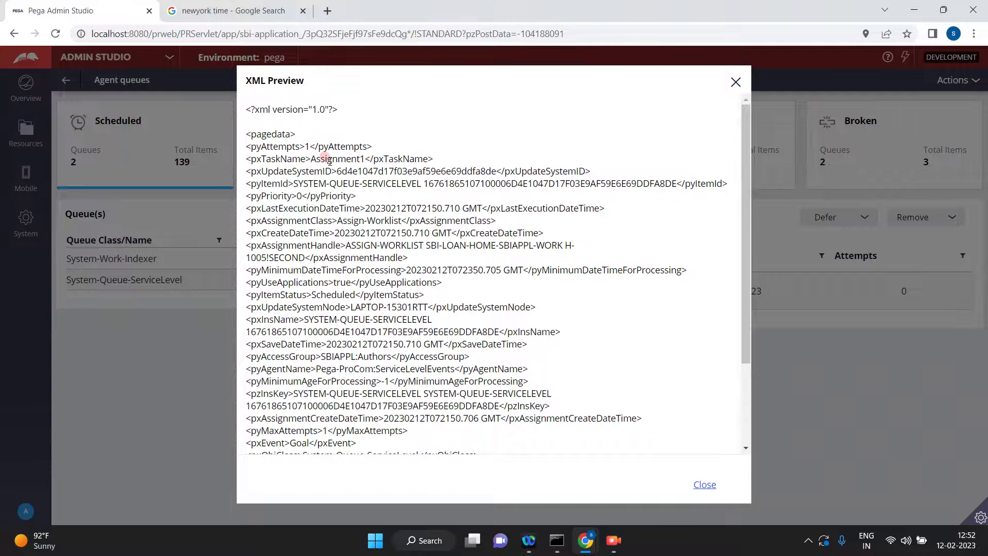
Examine the item's task name and assignment handle down to the end of its XML, close the preview and refresh the agent queues.
double_click(329, 159)
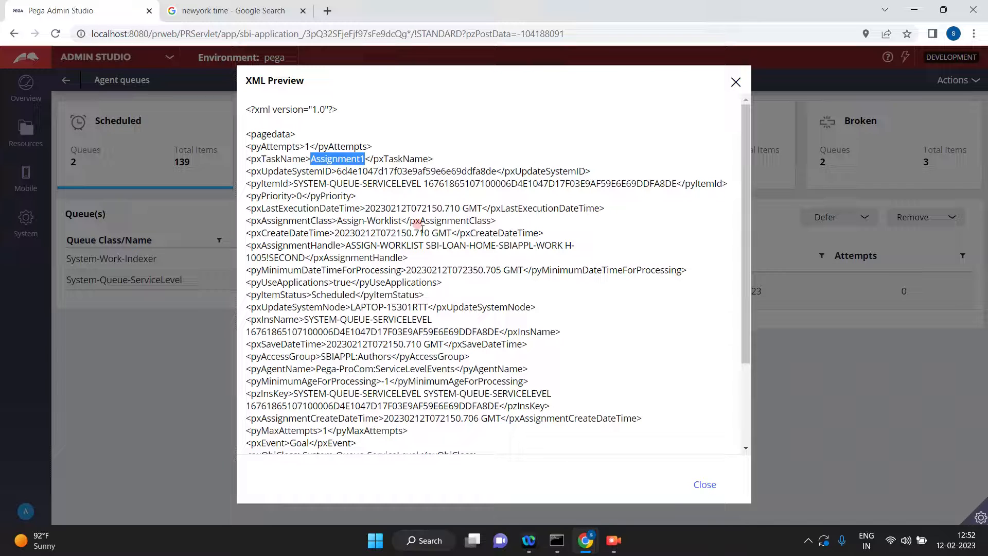
left_click_drag(346, 245, 310, 259)
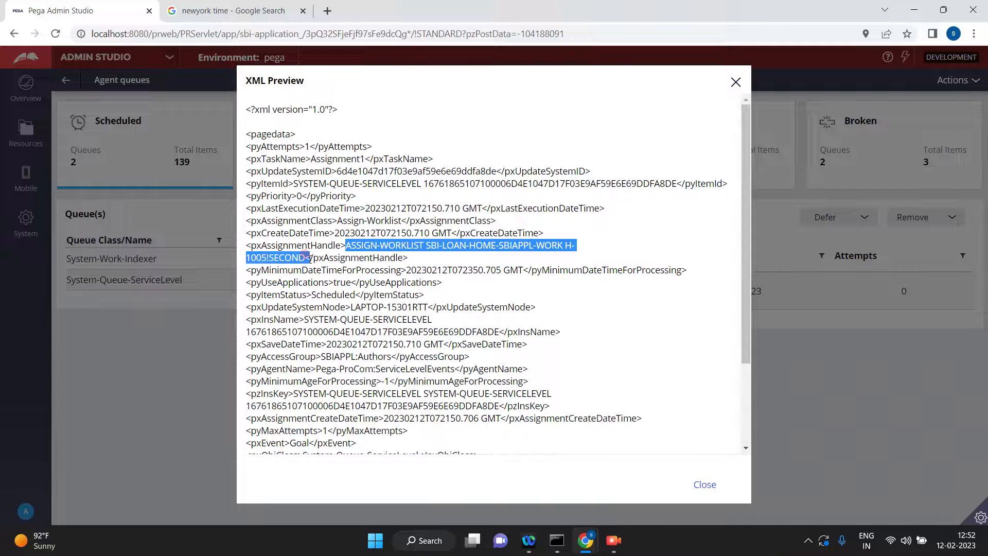
left_click_drag(316, 255, 310, 258)
left_click(746, 397)
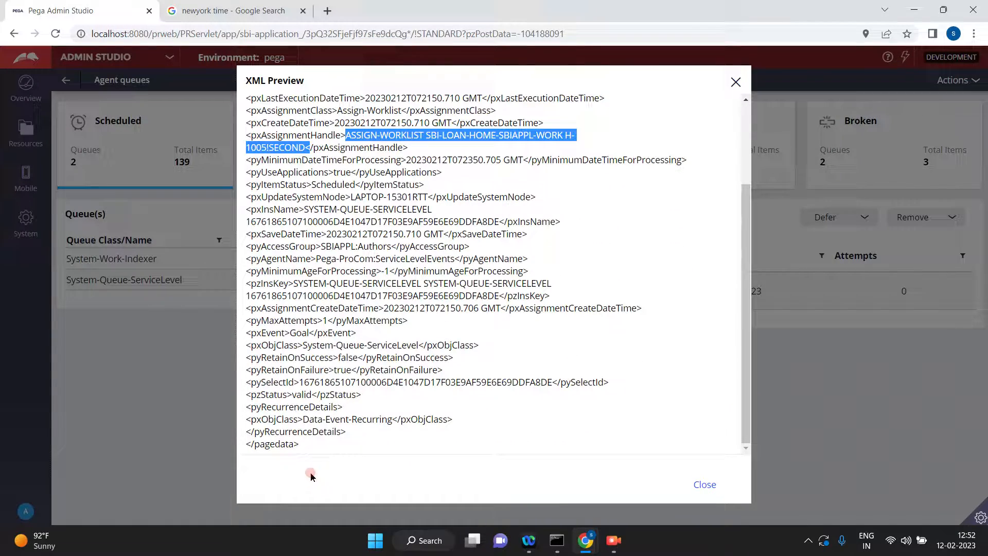
left_click(736, 81)
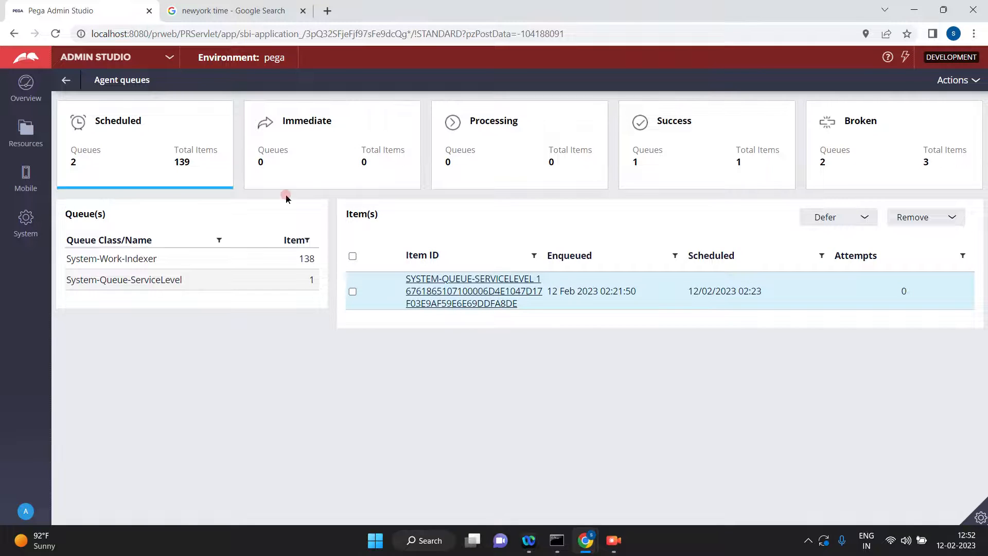
left_click(953, 81)
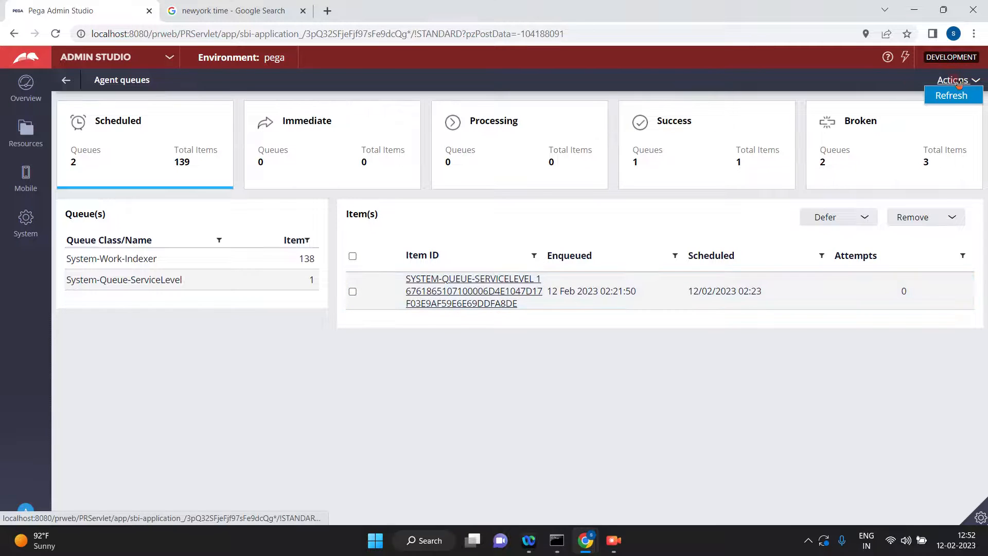
left_click(952, 95)
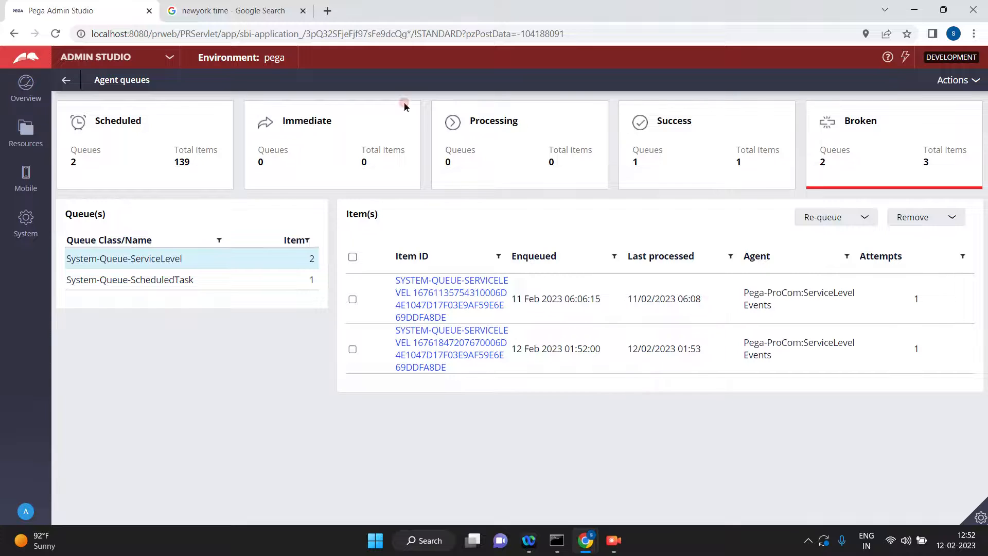
Check the scheduled System-Queue-ServiceLevel items, refresh the agent queues, and display that scheduled queue's items again.
left_click(139, 157)
left_click(147, 277)
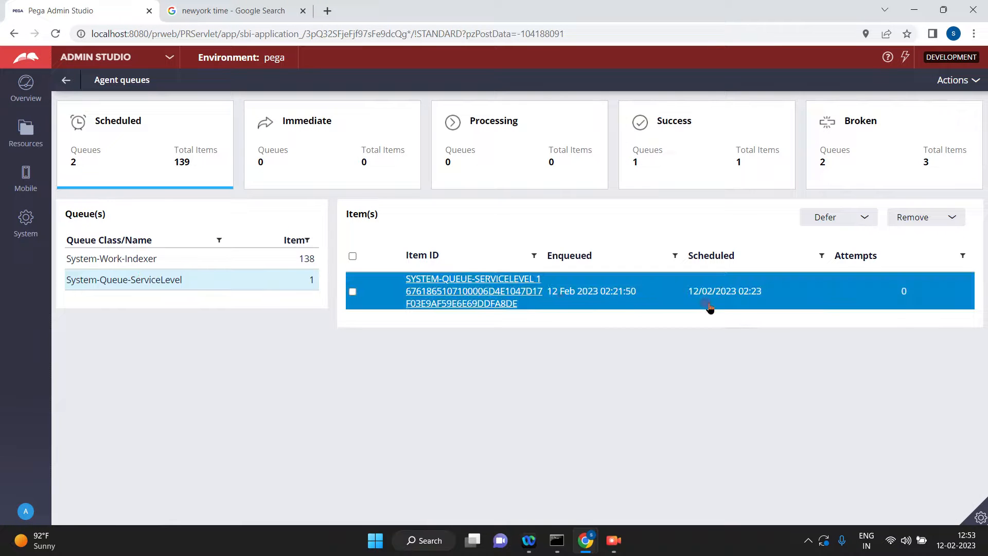
left_click(958, 83)
left_click(953, 97)
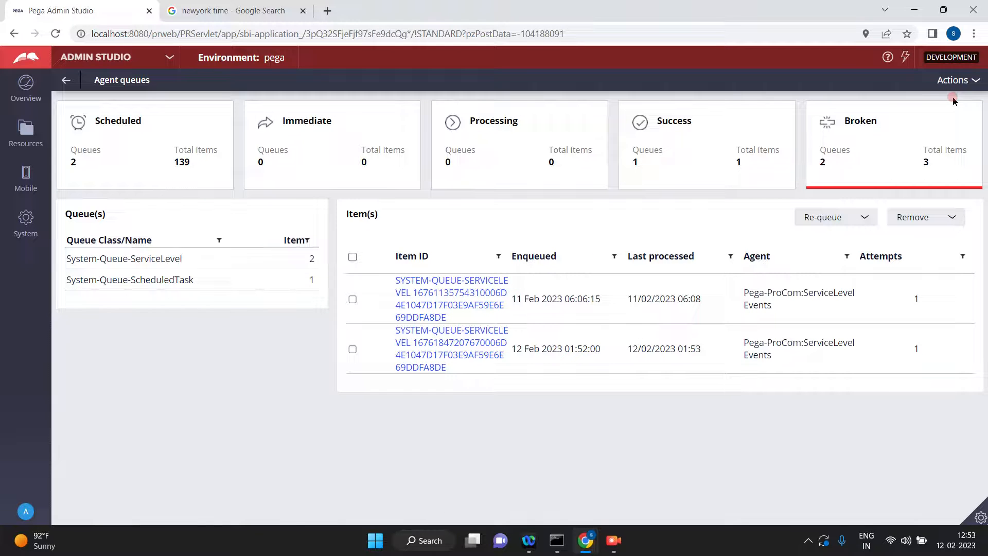
left_click(134, 147)
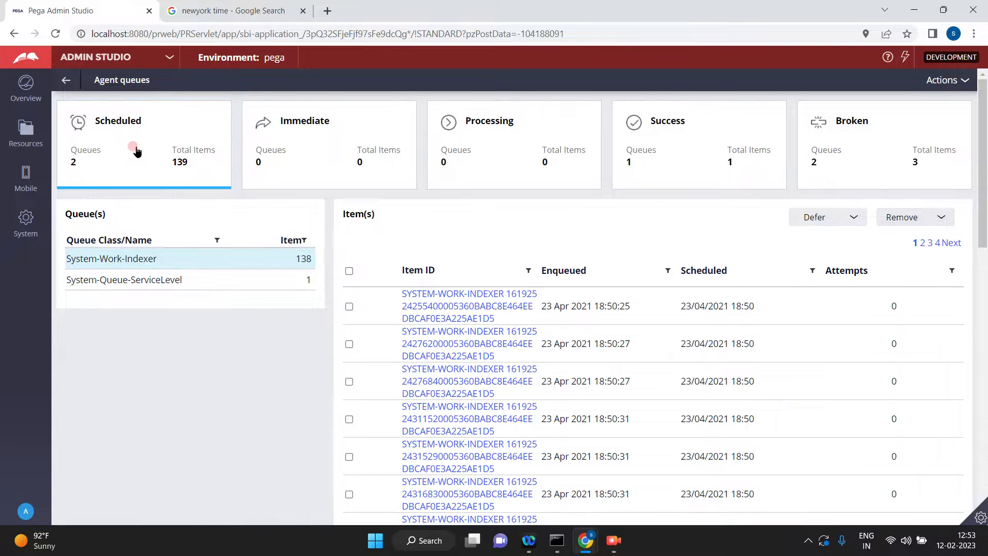
left_click(152, 289)
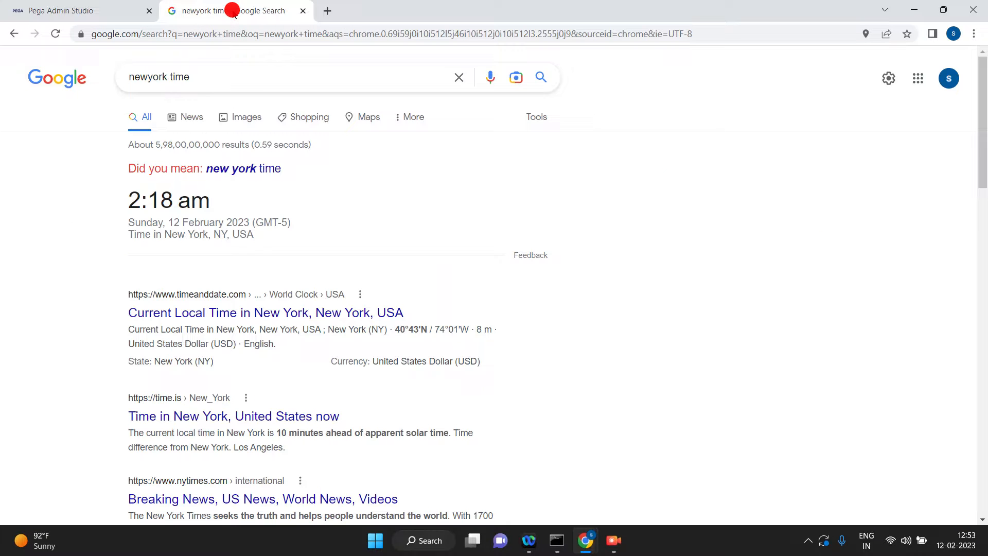
Look up the current time with the corrected search "new york time", and return to the scheduled System-Queue-ServiceLevel items in Admin Studio.
left_click(230, 8)
key("Return")
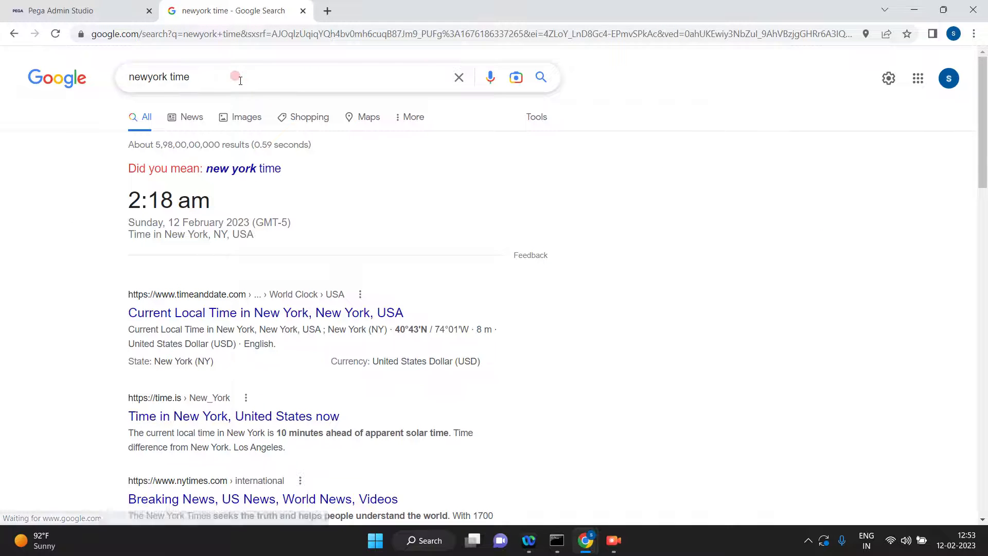
left_click(236, 168)
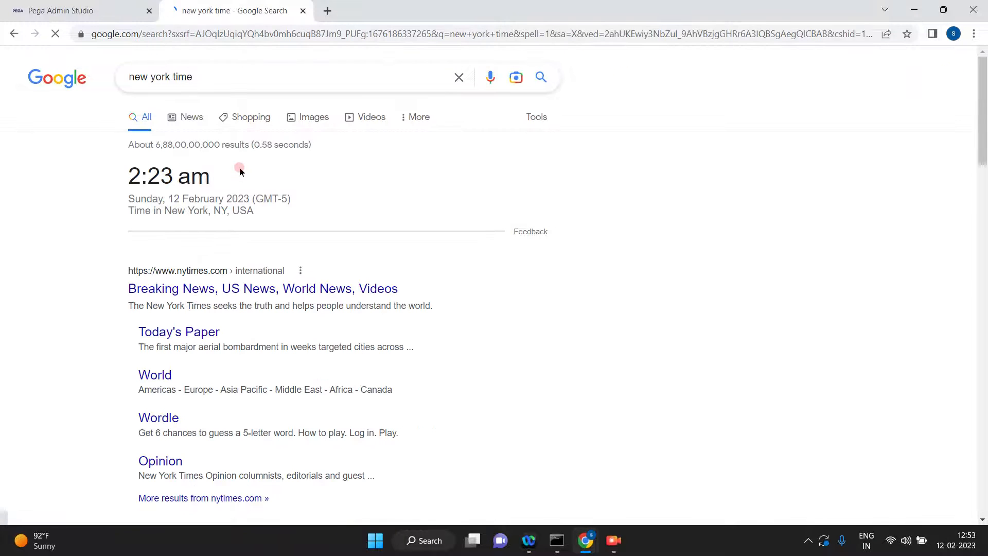
left_click(107, 11)
left_click(156, 137)
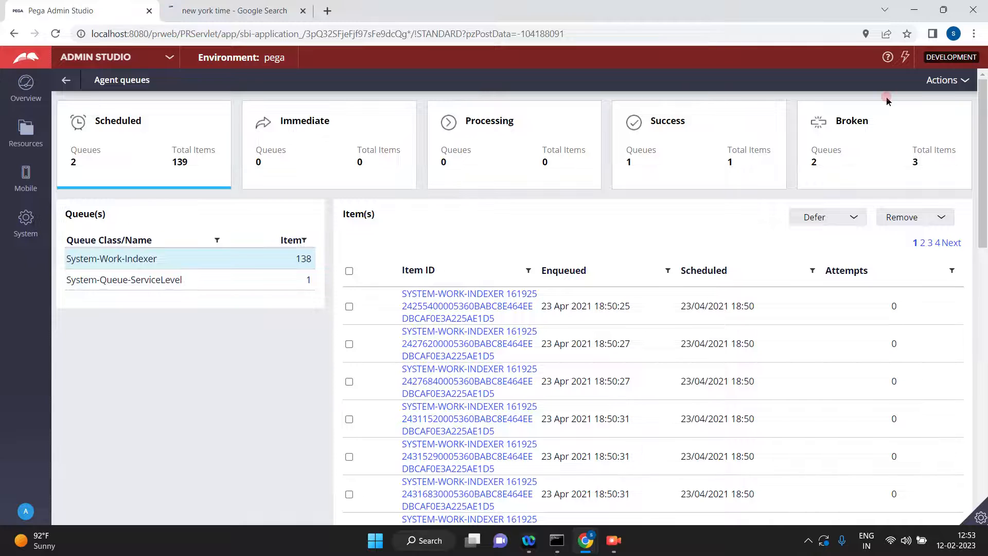
left_click(127, 287)
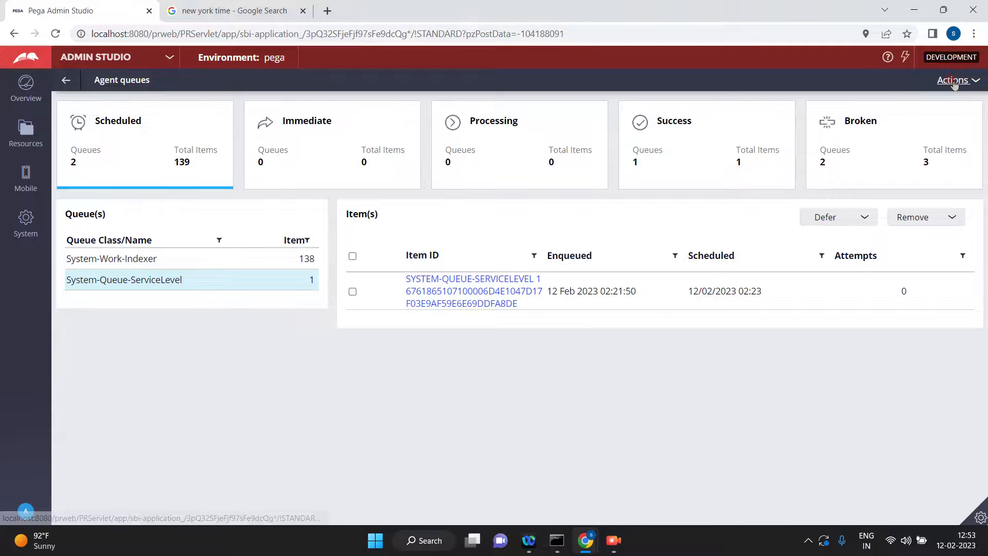
Refresh the agent queues repeatedly, rechecking the scheduled System-Queue-ServiceLevel item each time.
left_click(956, 80)
left_click(950, 94)
left_click(950, 95)
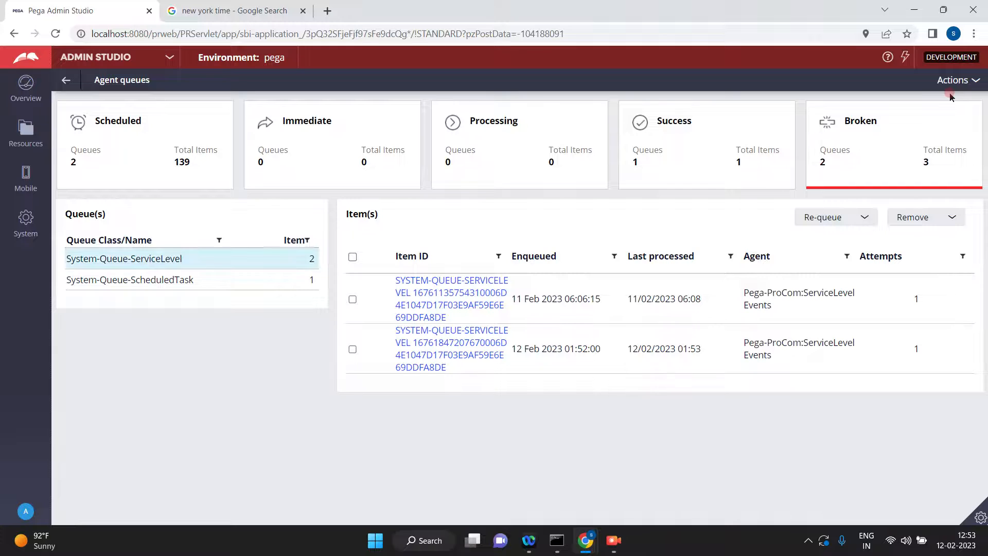
left_click(146, 154)
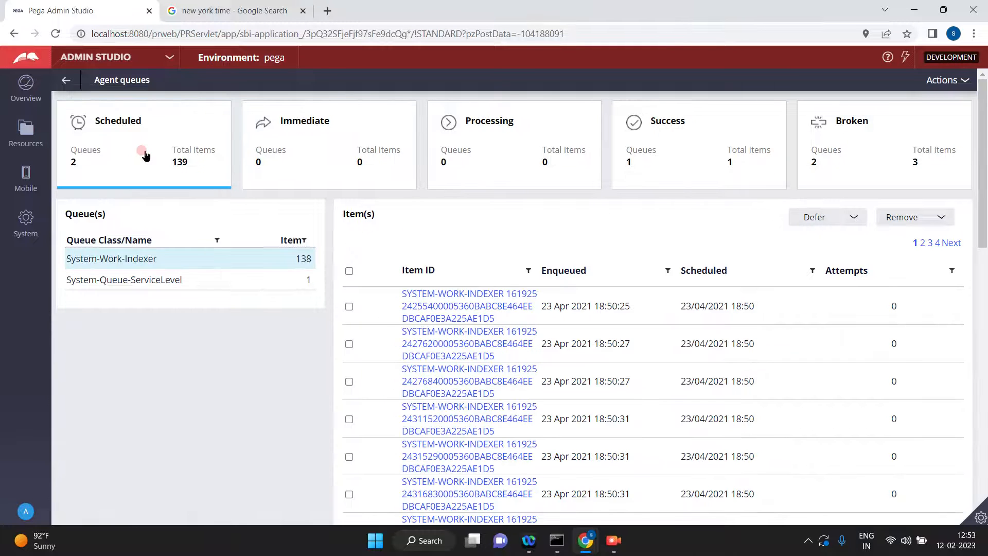
left_click(189, 285)
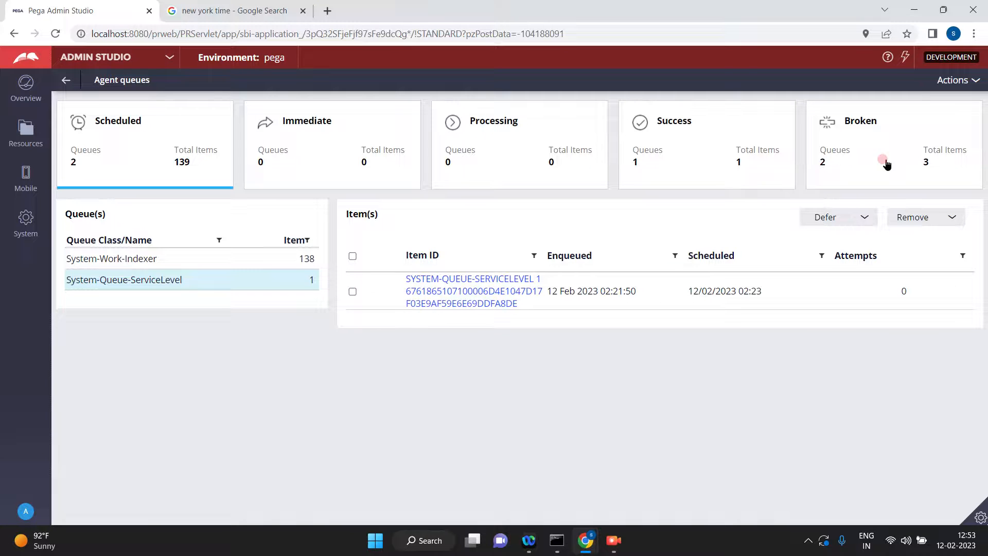
left_click(958, 82)
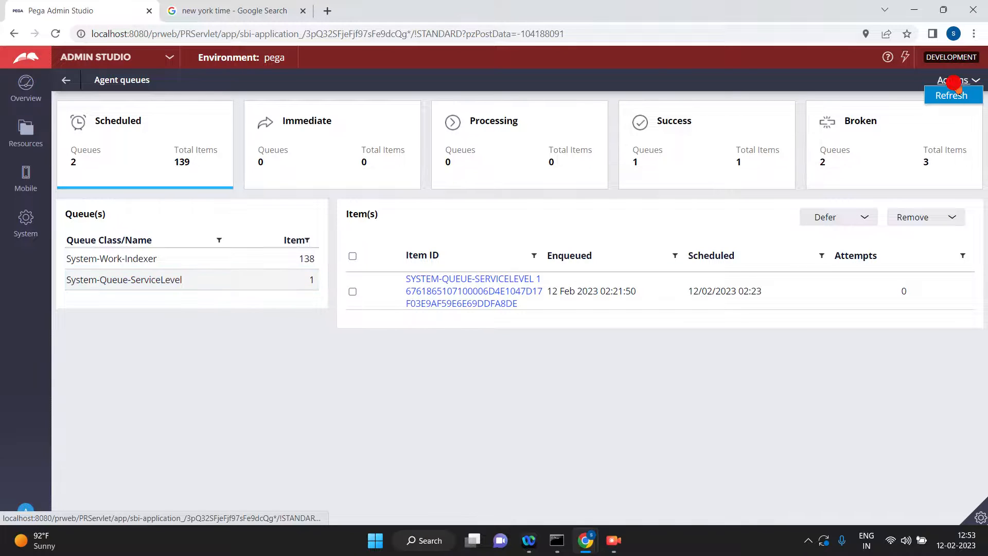
left_click(895, 94)
left_click(128, 125)
left_click(140, 278)
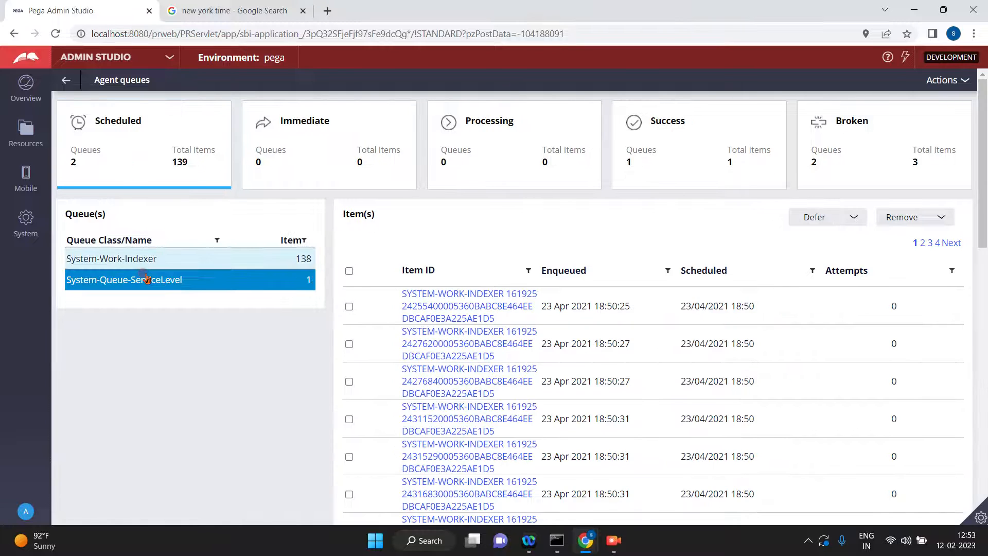
left_click(595, 305)
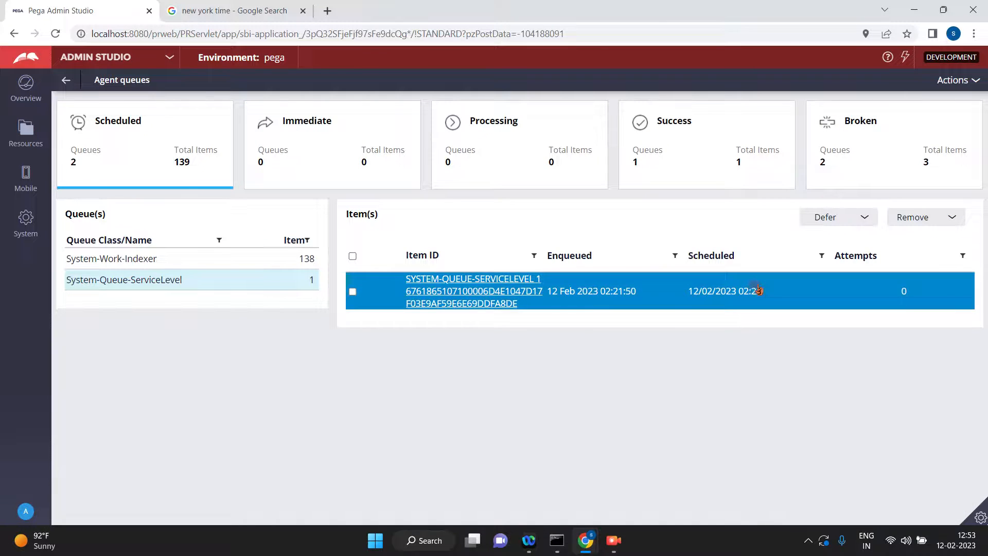
left_click(953, 81)
left_click(942, 93)
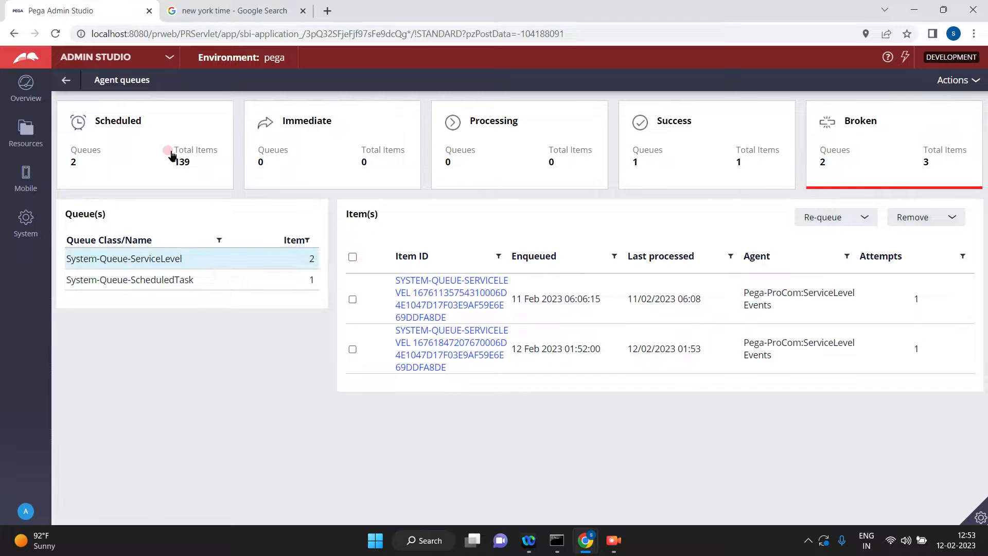
left_click(130, 135)
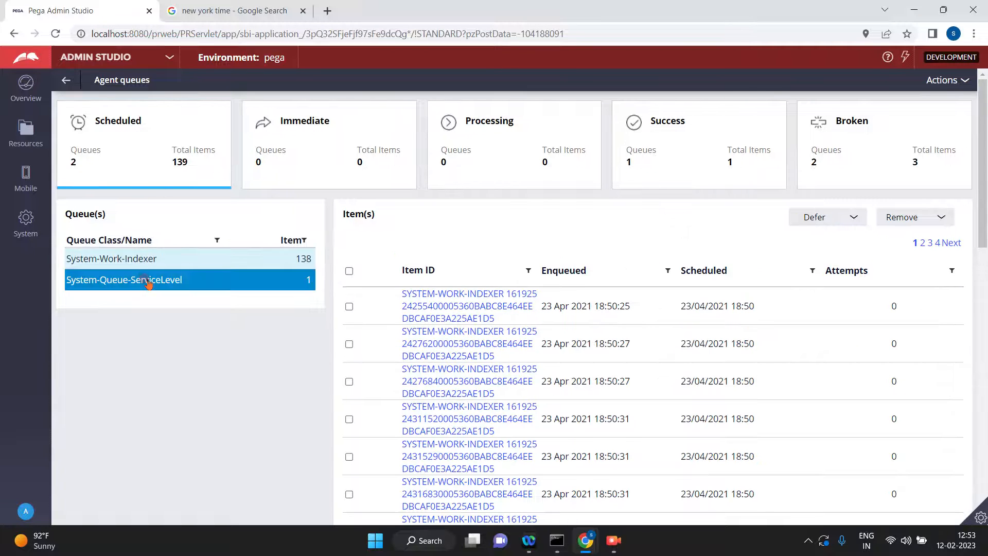
left_click(148, 284)
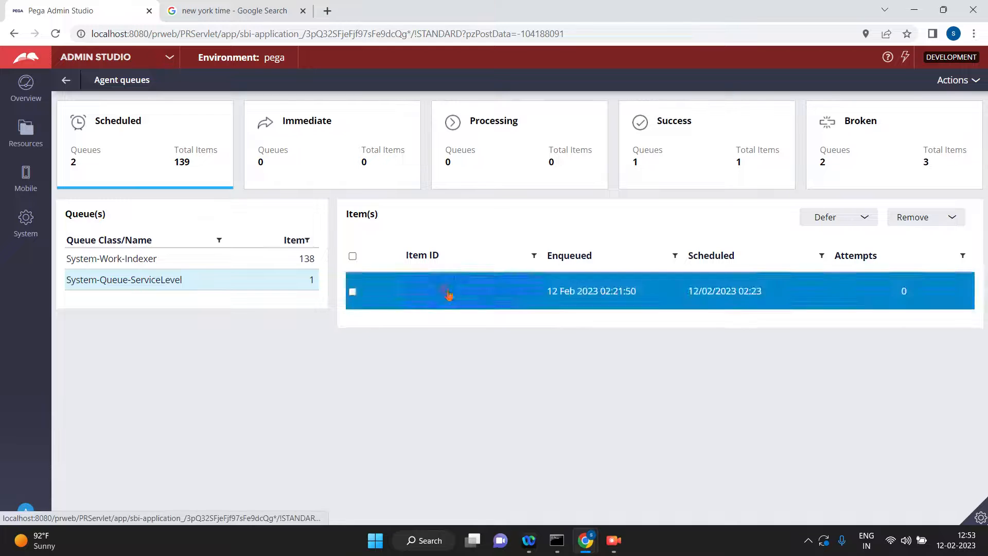
Examine the pyWorkPage of the H-1005 thread in the Clipboard viewer down to its status properties, and return to Admin Studio.
left_click(980, 517)
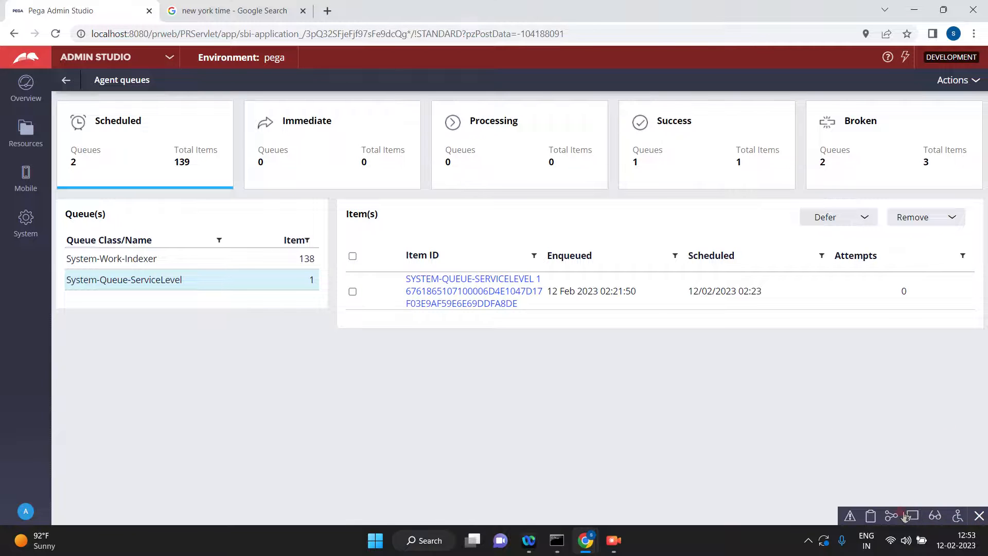
left_click(876, 520)
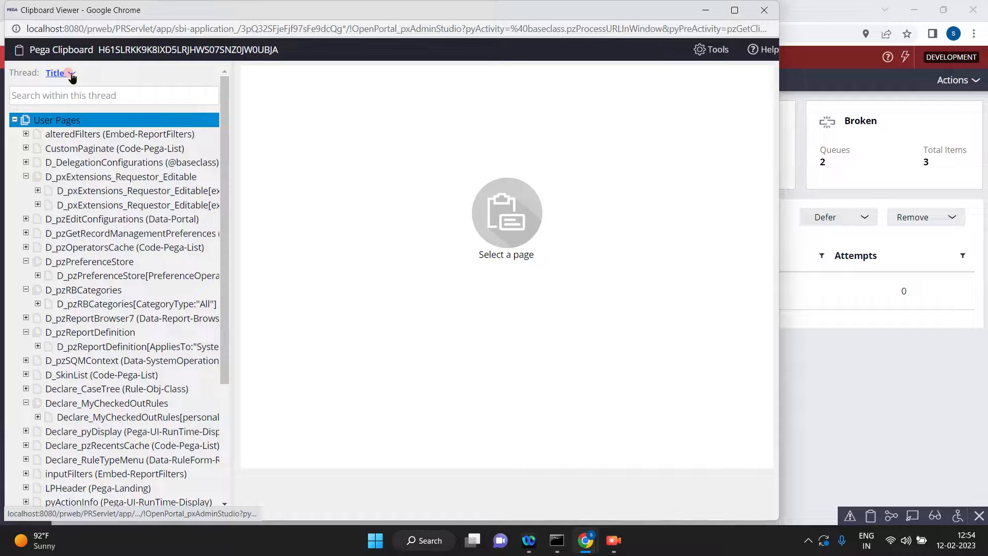
left_click(69, 74)
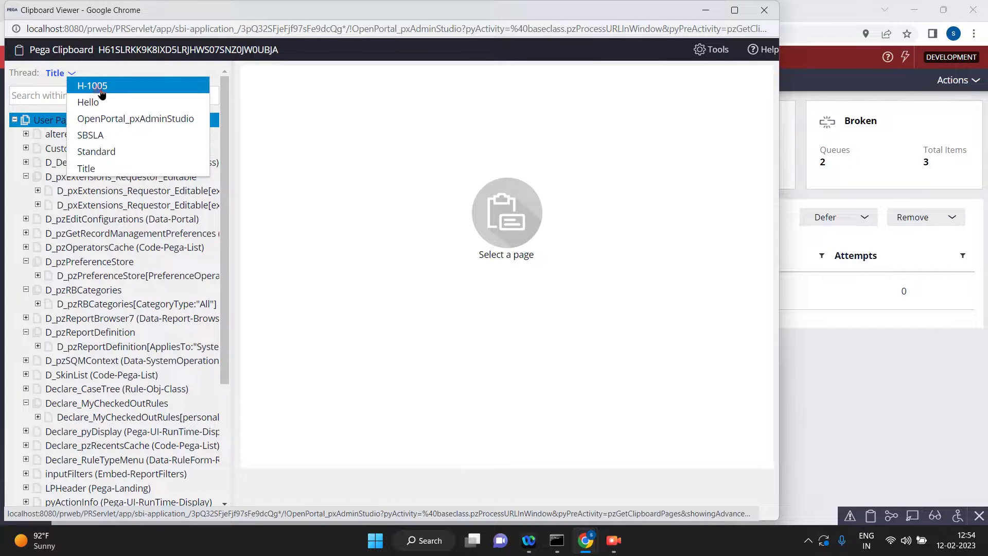
left_click(98, 87)
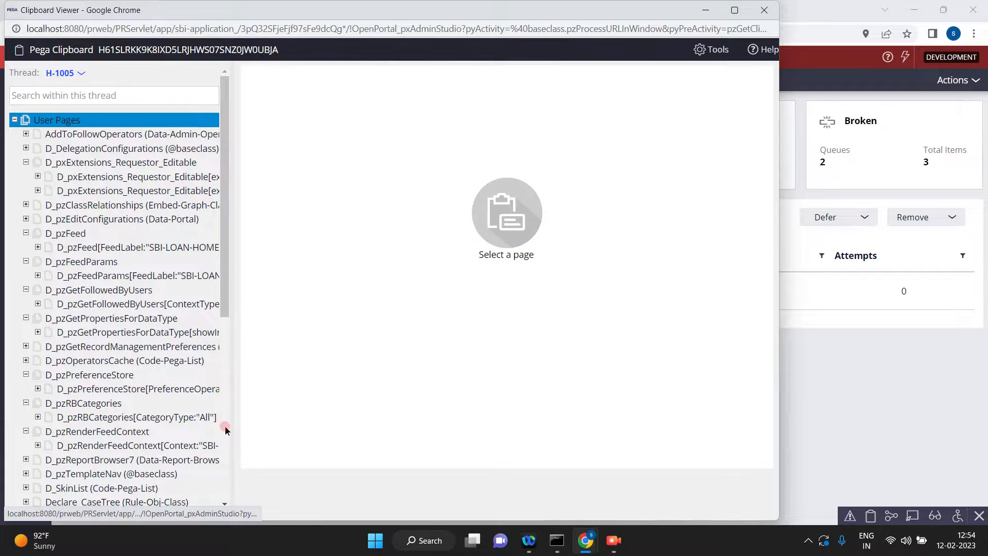
left_click(225, 426)
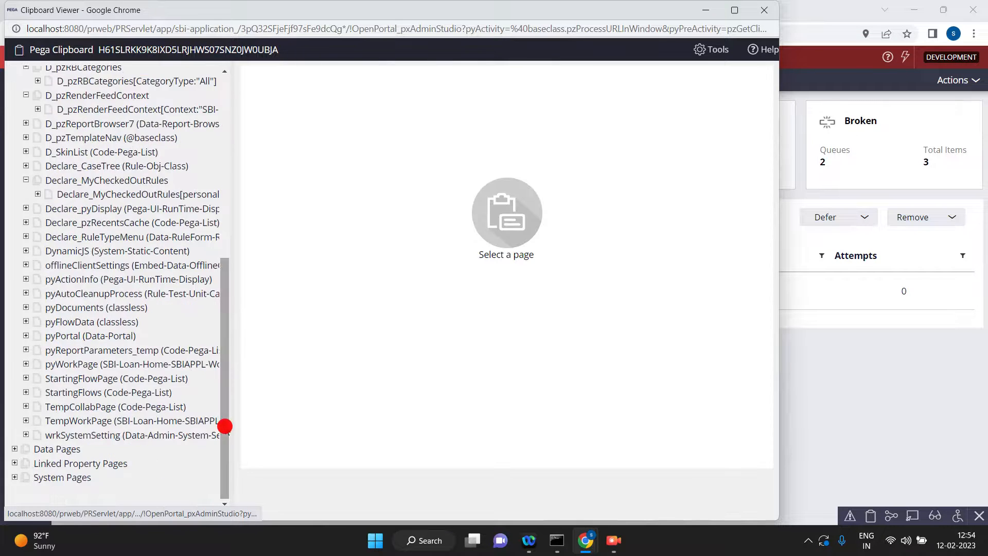
left_click(95, 365)
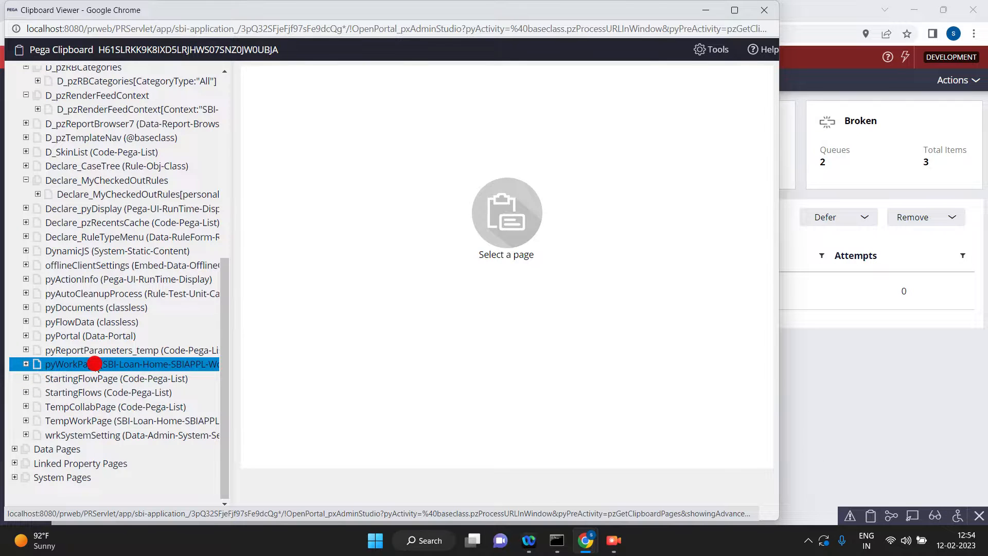
left_click_drag(774, 169, 812, 444)
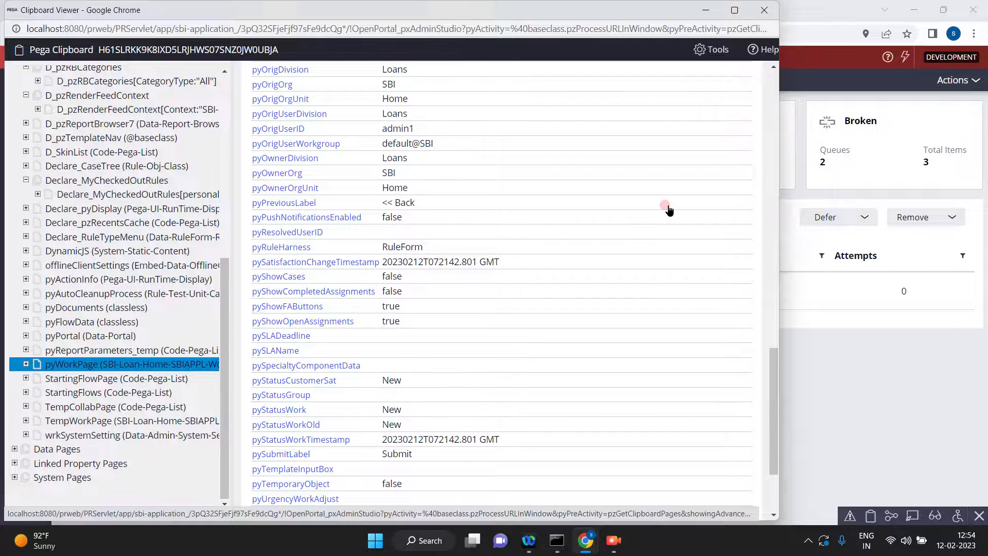
left_click(944, 363)
left_click(392, 282)
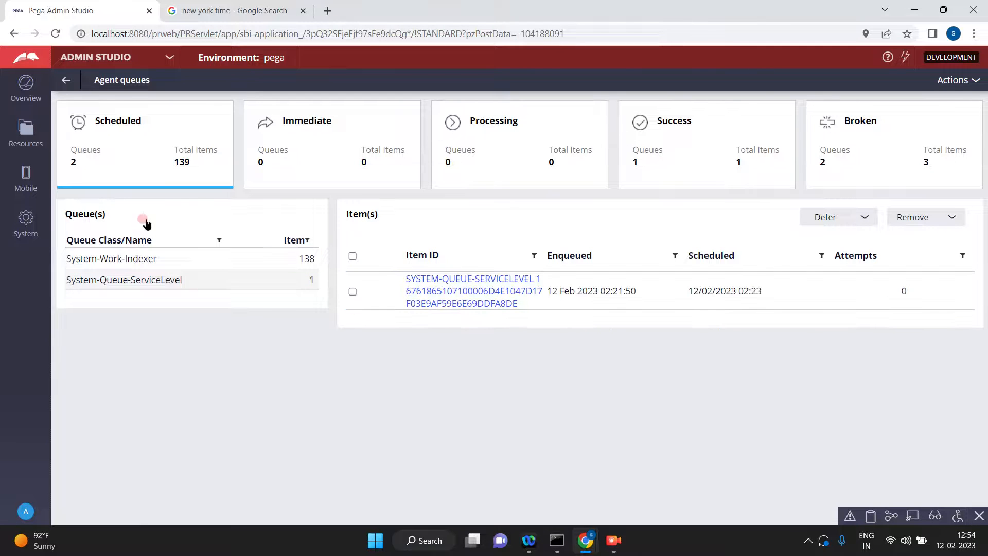
Refresh the agent queues once more and examine the enqueued and scheduled times of the scheduled System-Queue-ServiceLevel item.
left_click(952, 80)
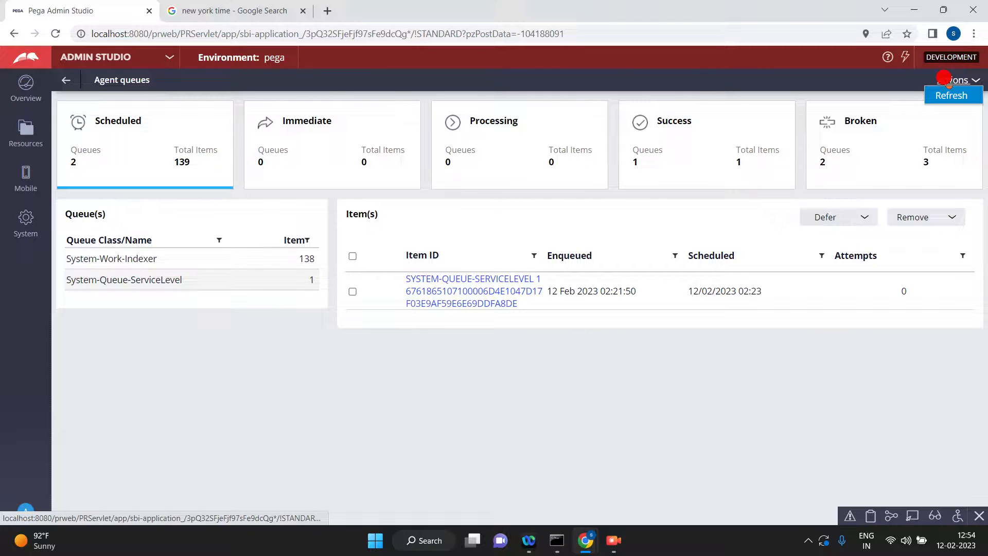
left_click(945, 98)
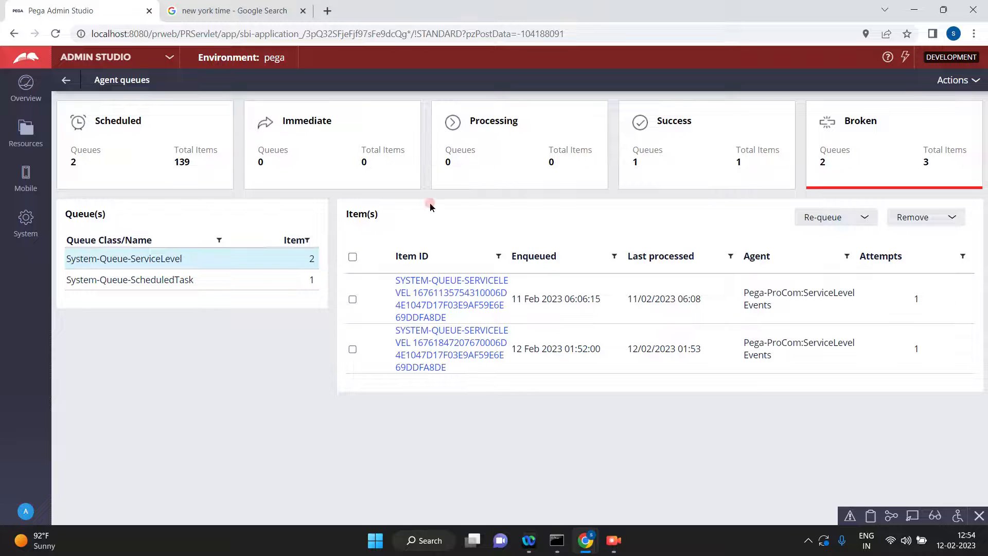
left_click(109, 123)
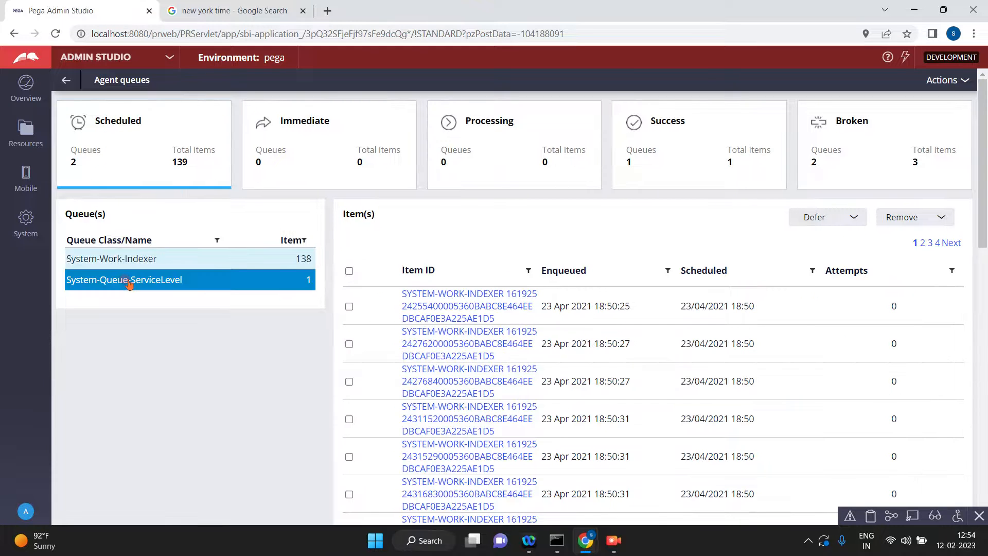
left_click(126, 280)
left_click(679, 312)
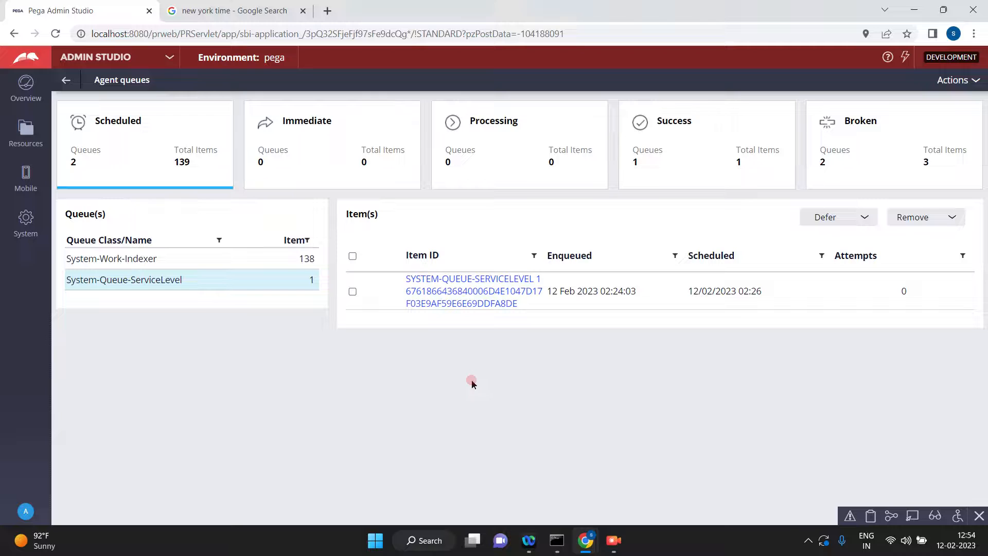
Switch from Admin Studio to Dev Studio and refresh the open Hello case H-1005.
mouse_move(592, 543)
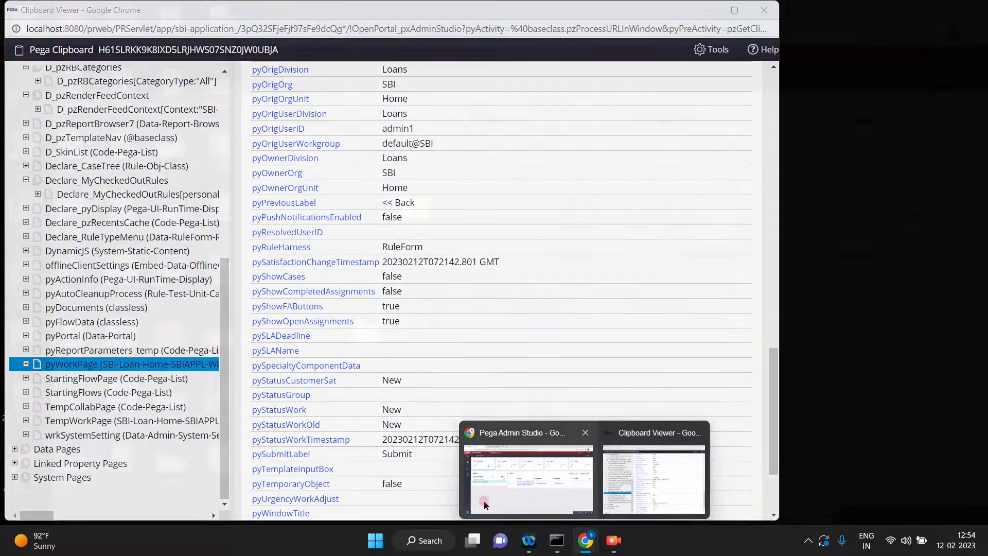
left_click(485, 506)
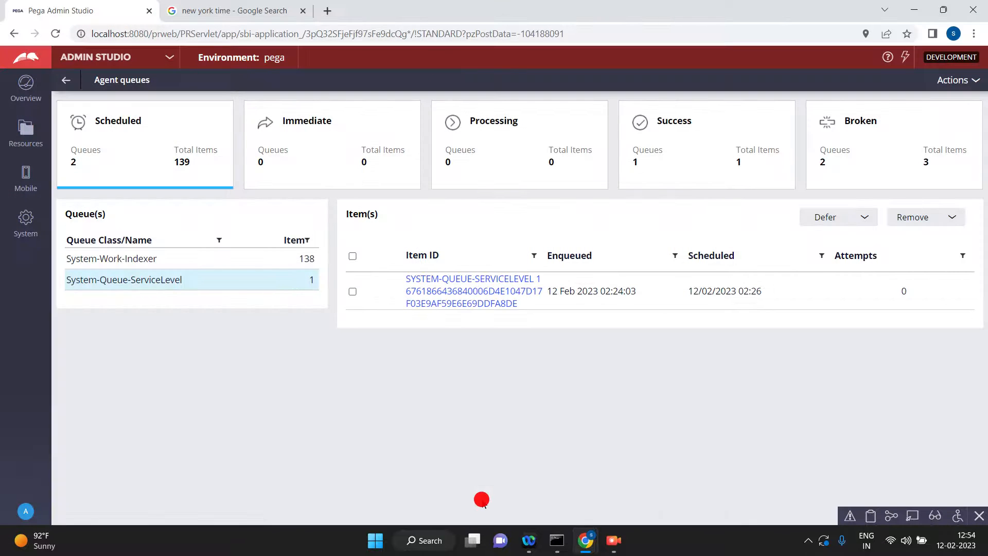
left_click(166, 59)
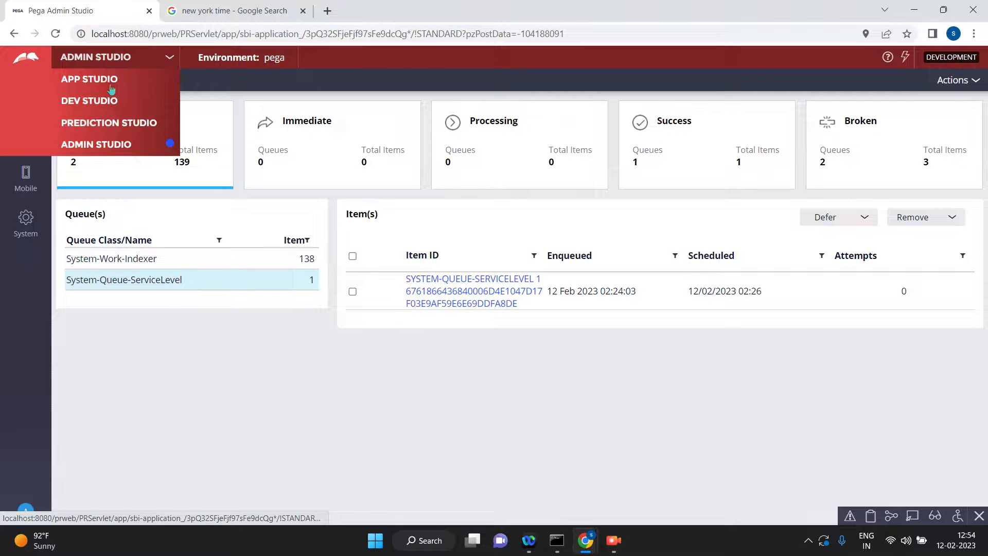
left_click(81, 104)
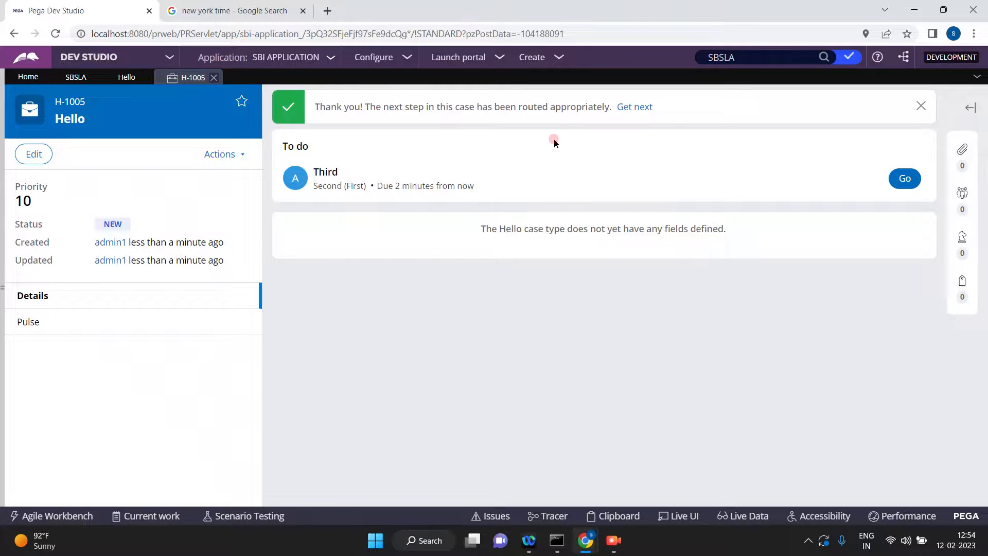
left_click(229, 155)
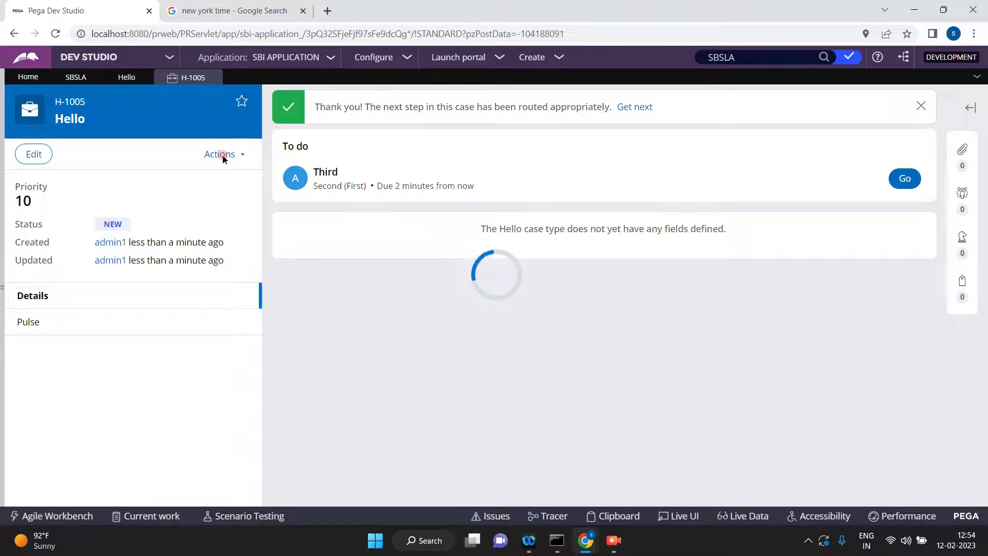
left_click(222, 154)
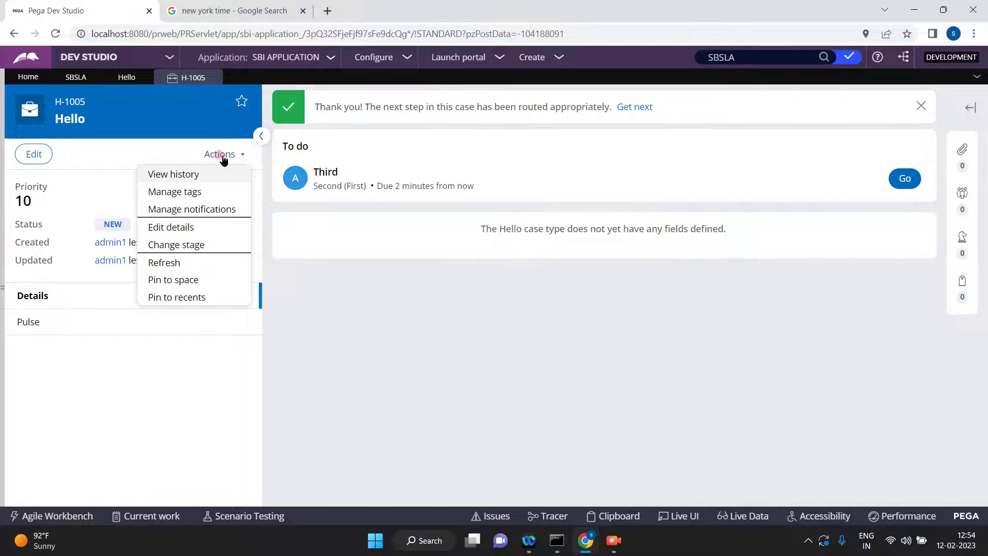
left_click(164, 263)
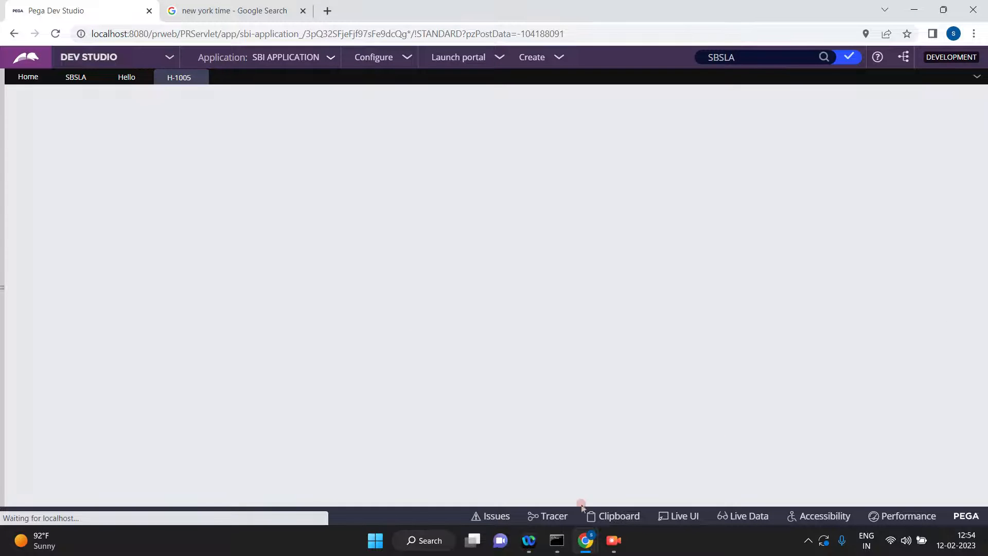
Examine the status properties on the pyWorkPage of H-1005 in the Clipboard viewer, and return to the case in Dev Studio.
left_click(629, 521)
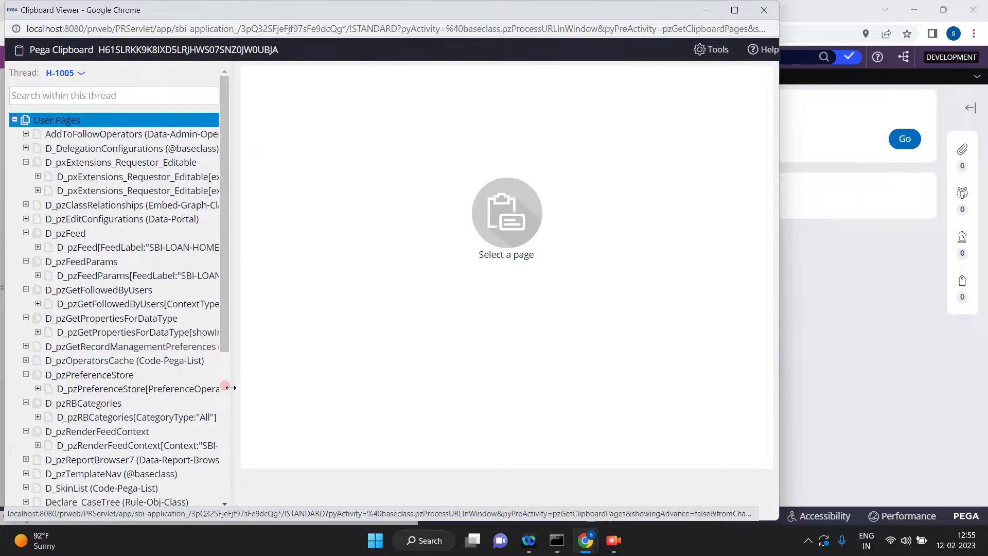
left_click(227, 430)
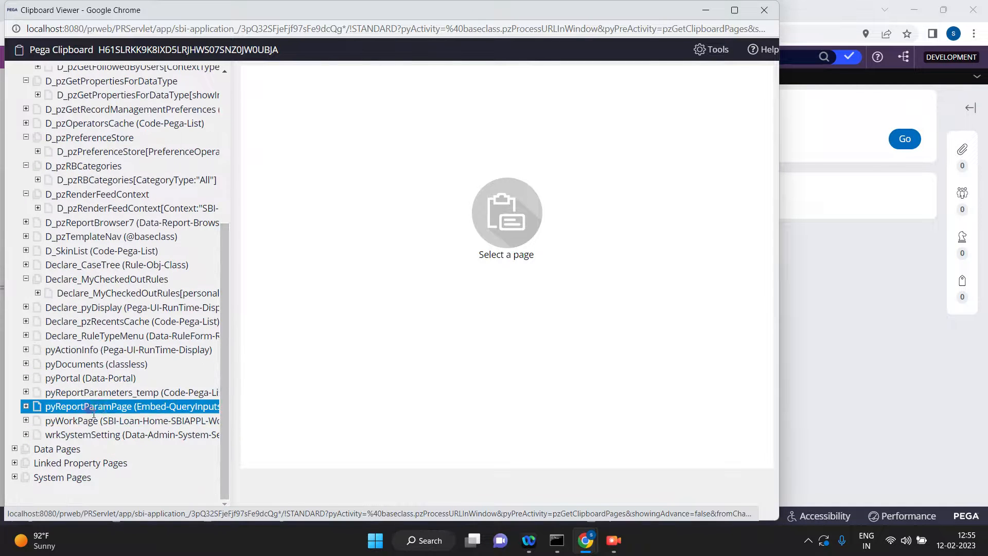
left_click(90, 420)
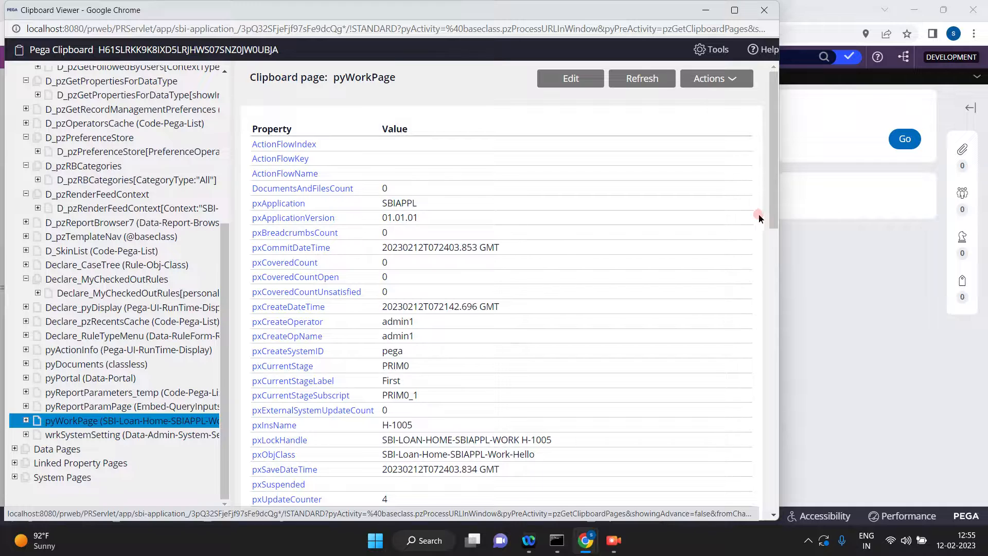
left_click_drag(774, 222, 809, 458)
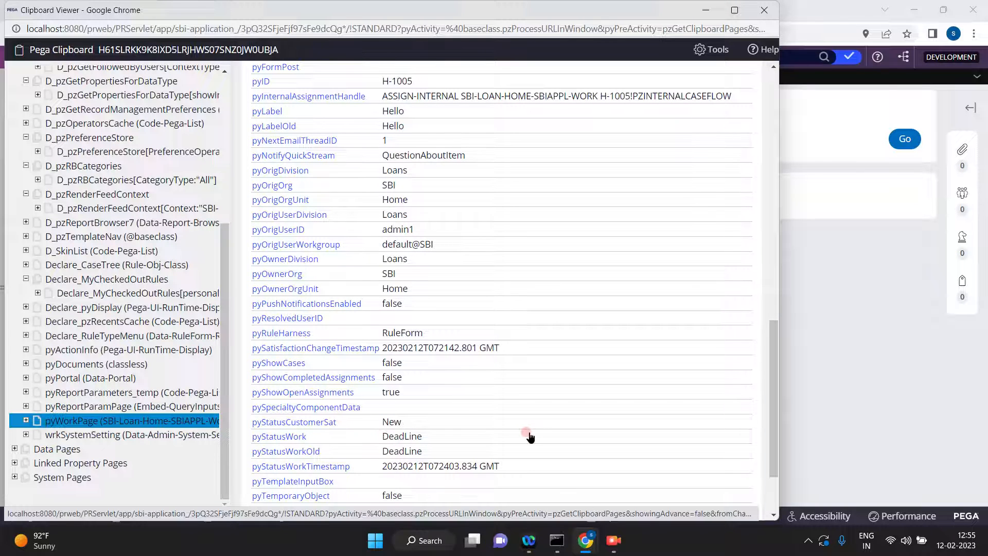
left_click(899, 345)
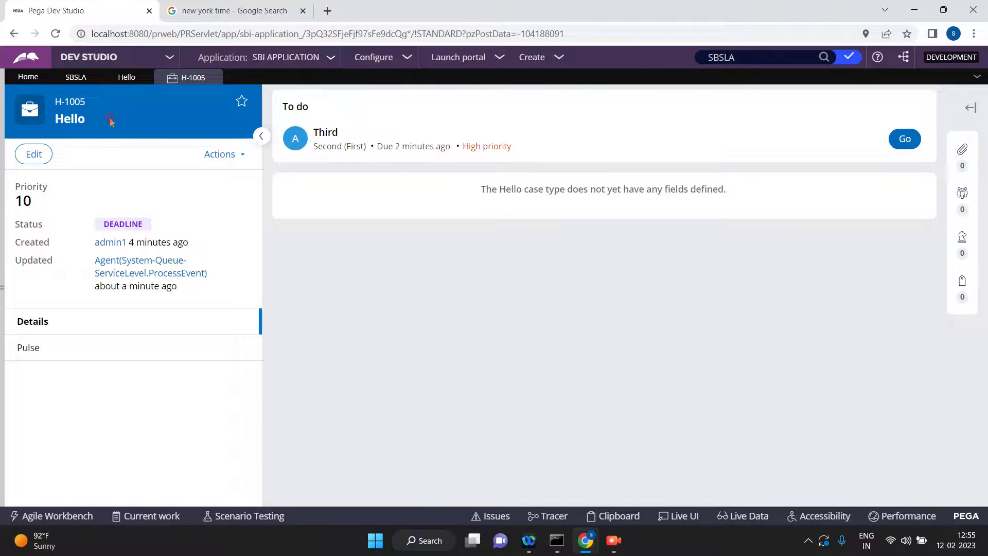
Open the Hello case type and open the flow behind its Second process.
left_click(72, 78)
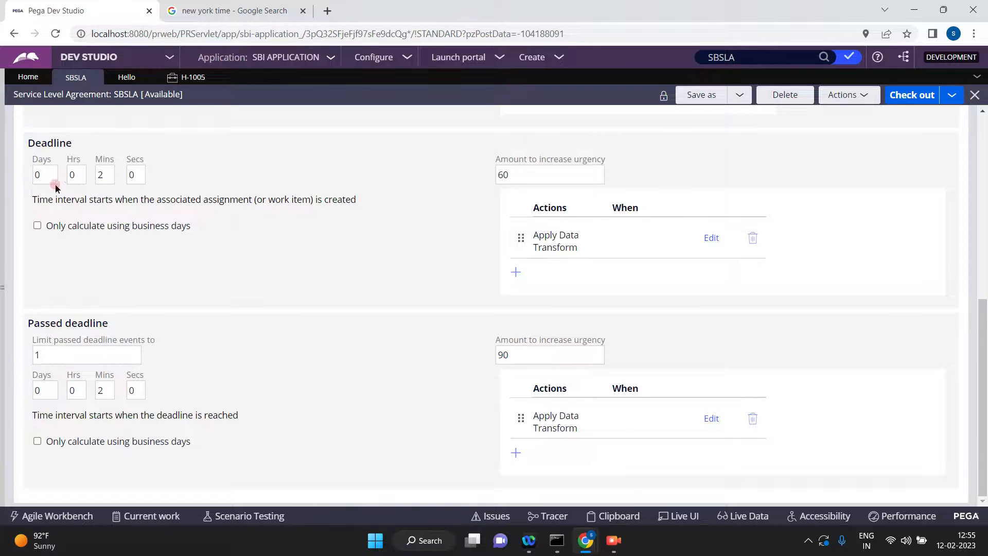
left_click(3, 289)
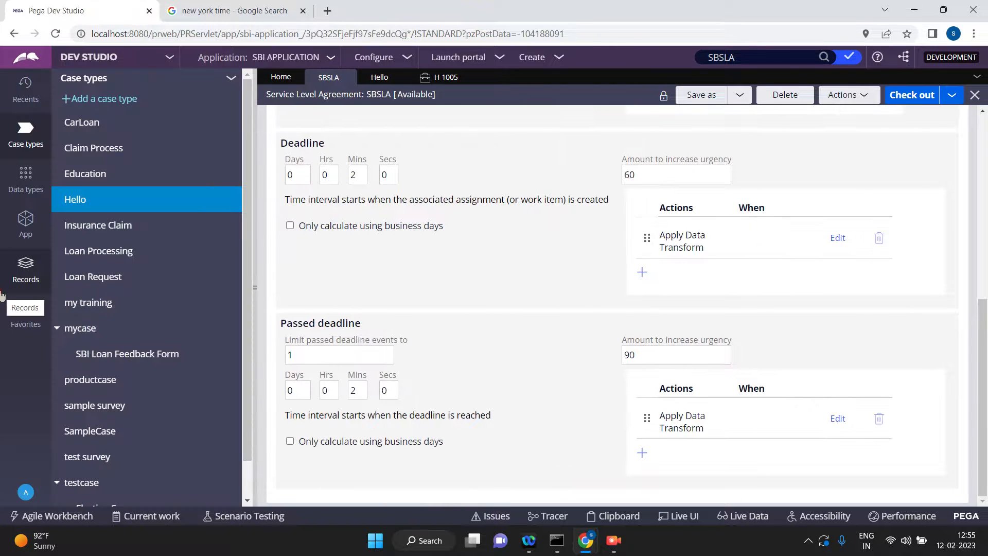
left_click(78, 197)
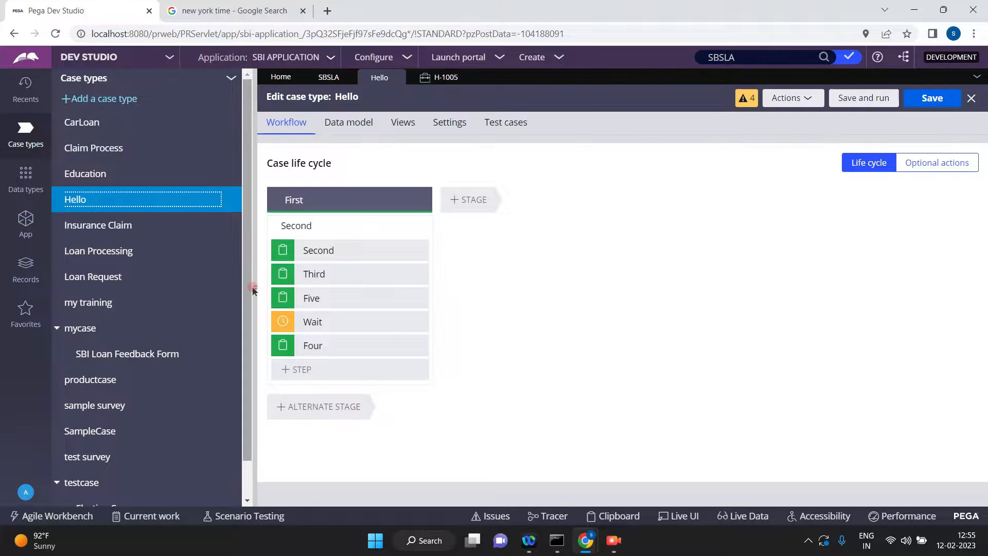
left_click(253, 291)
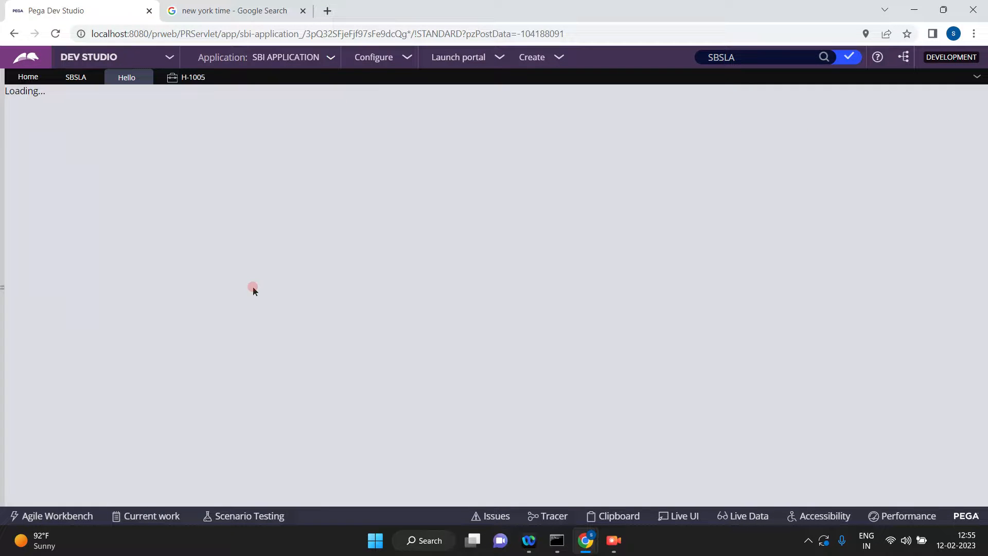
left_click(113, 224)
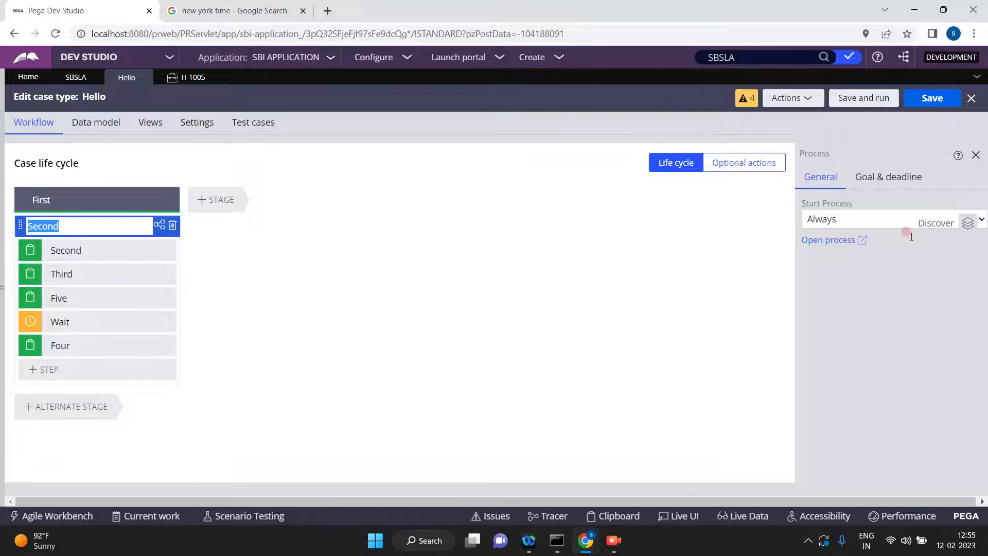
left_click(834, 239)
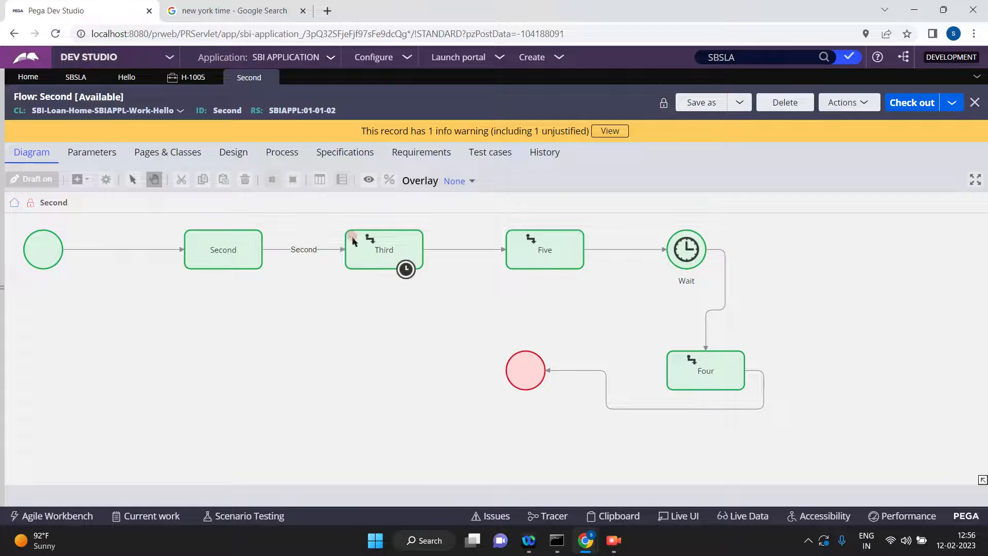
Check out the Second flow and delete its Third and Five assignment shapes.
left_click(373, 242)
left_click(374, 242)
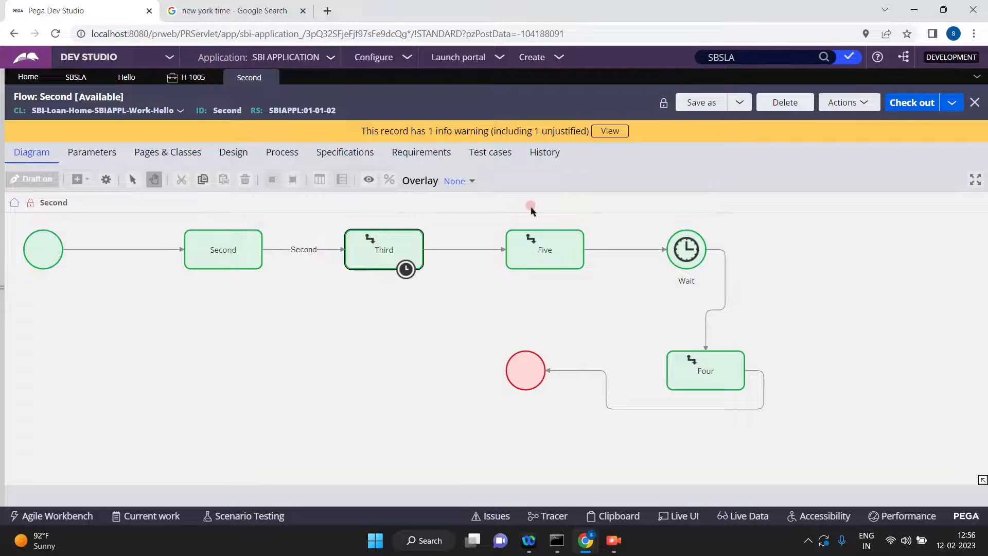
left_click(919, 102)
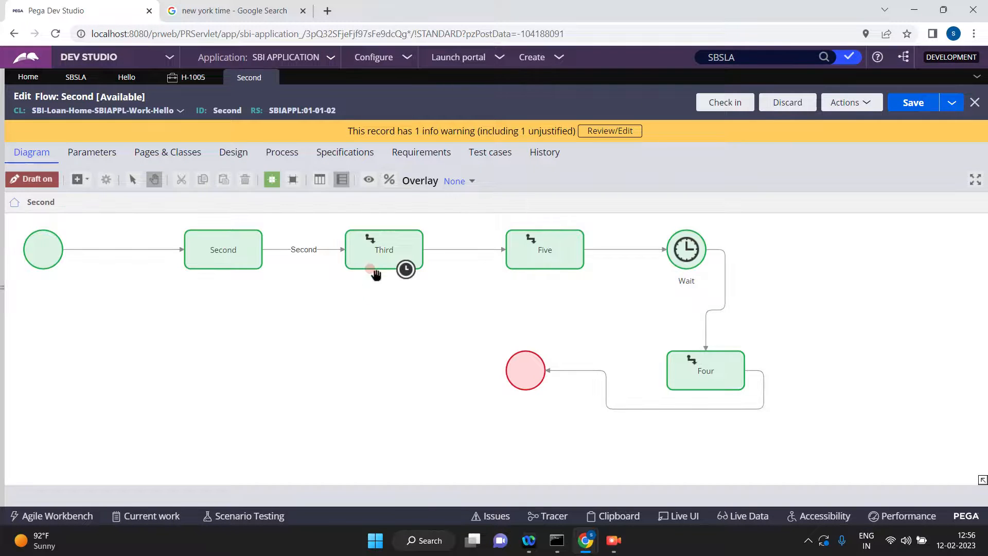
left_click(365, 251)
left_click(365, 250)
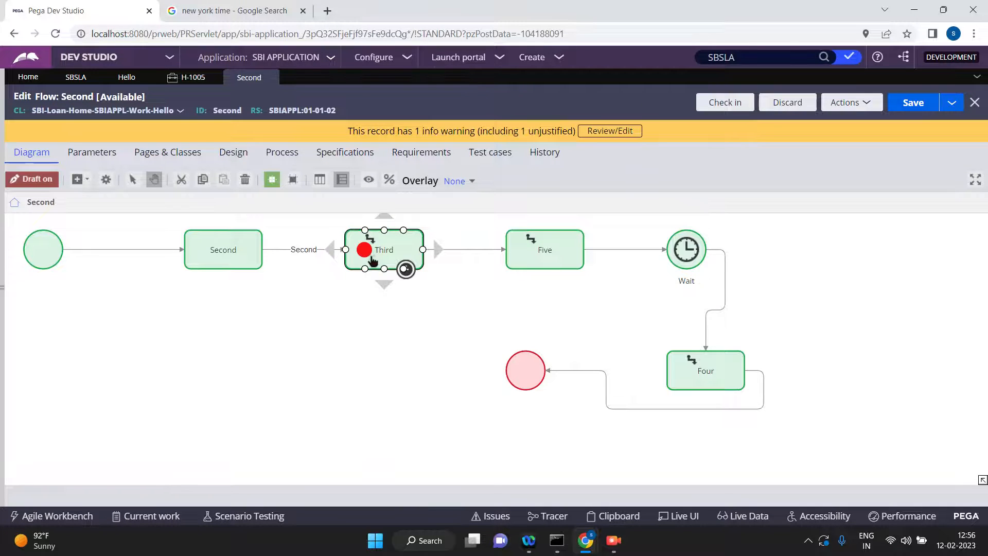
key("Delete")
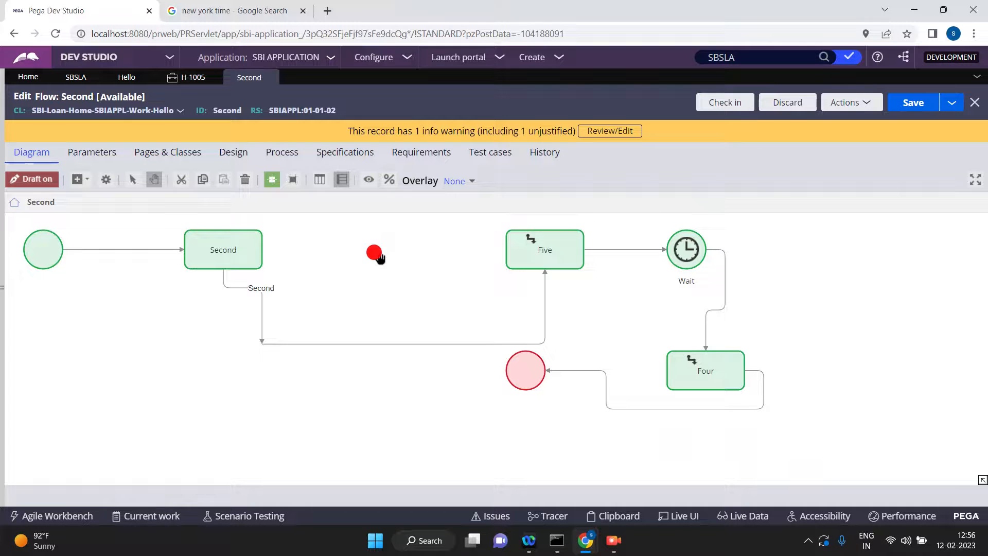
left_click(546, 256)
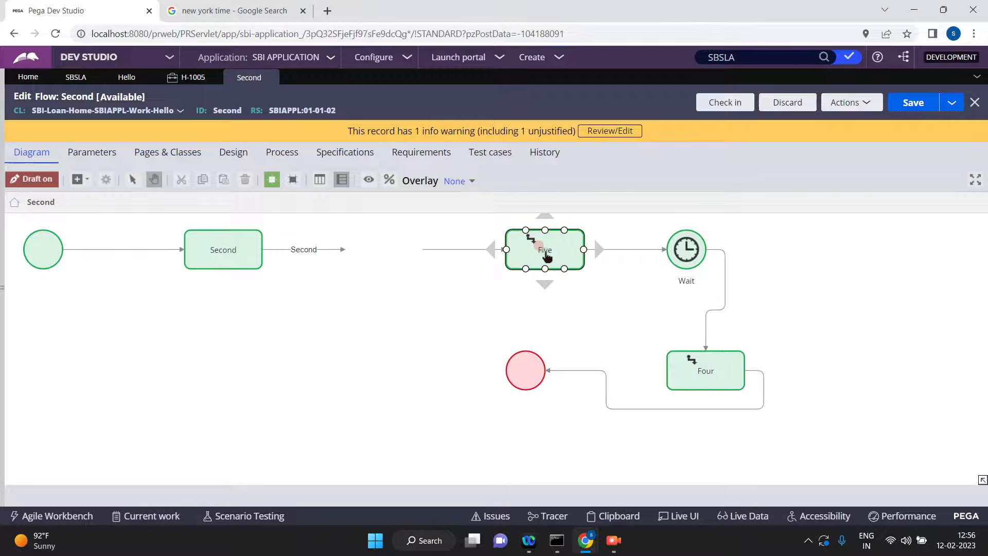
key("Delete")
Connect the Second assignment directly to the Wait shape and delete the leftover loose connectors.
left_click(504, 269)
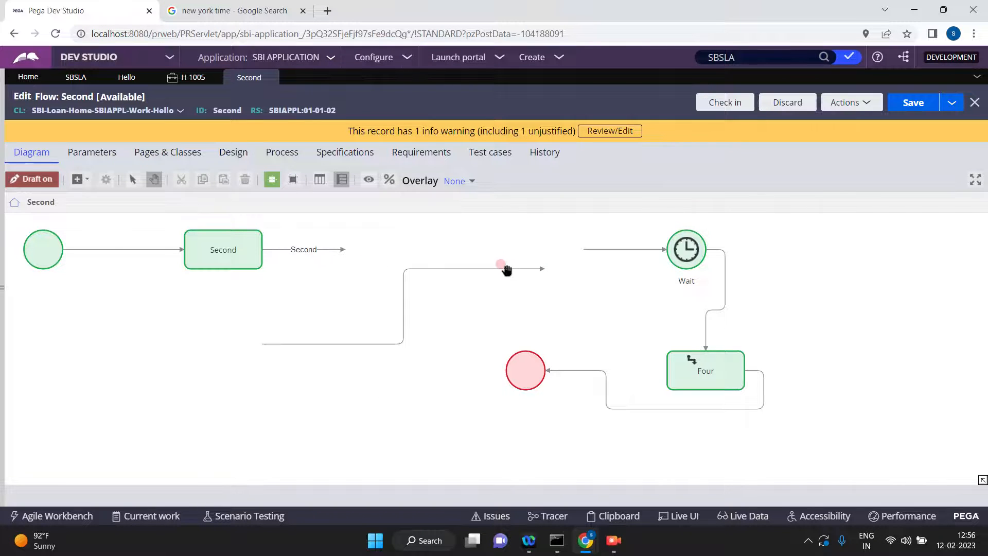
key("Delete")
left_click(283, 249)
left_click(345, 250)
left_click_drag(345, 249, 685, 271)
left_click(642, 261)
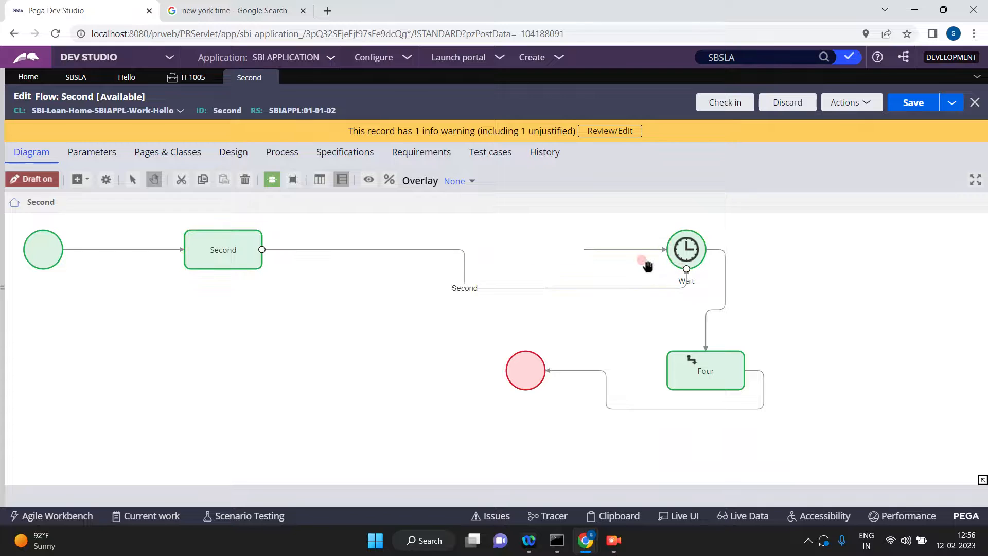
left_click(625, 250)
key("Delete")
Turn off "Users can choose to continue process" in the Wait shape's properties and submit the change.
left_click(691, 253)
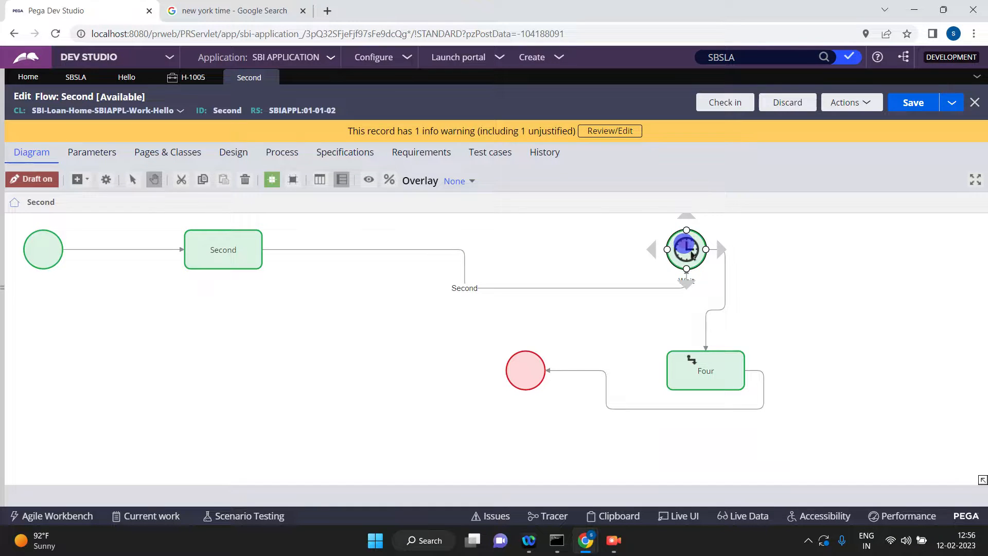
double_click(690, 252)
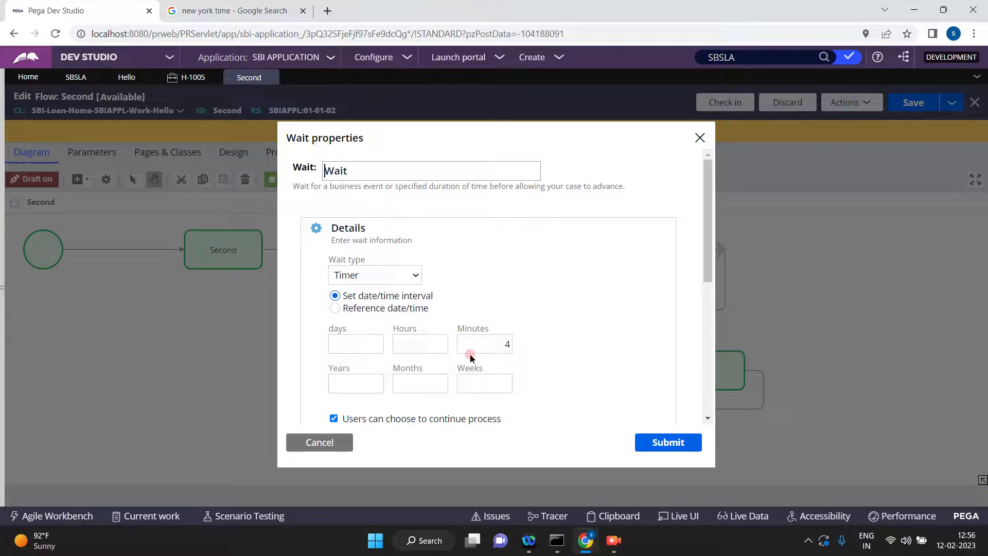
left_click(333, 419)
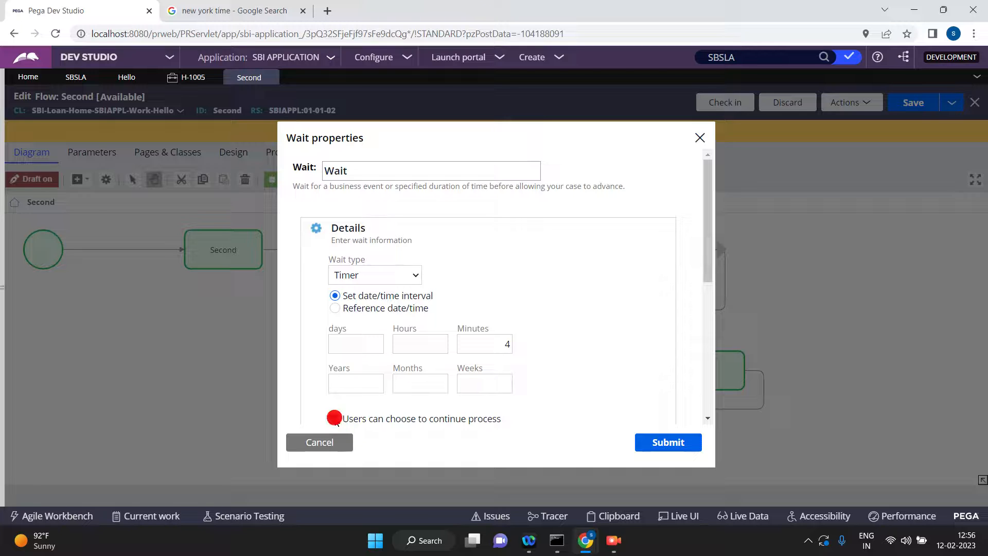
left_click(668, 443)
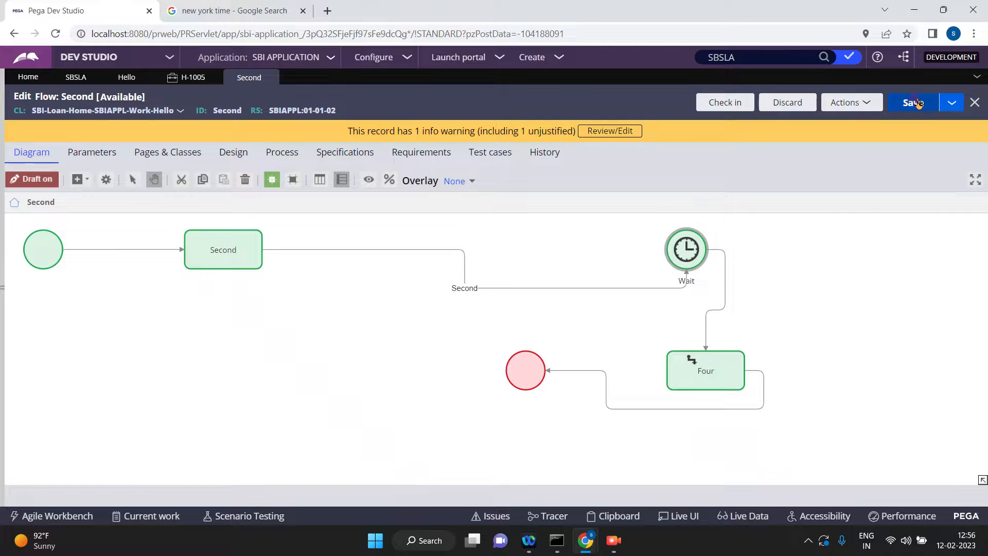
Save the Second flow and check it in with the comment "updatted".
left_click(916, 102)
left_click(723, 101)
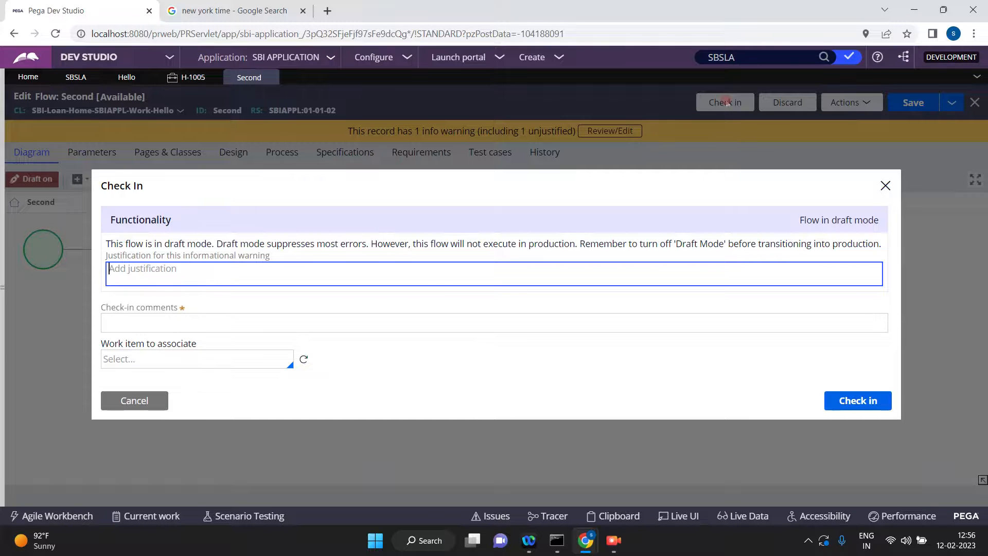
left_click(400, 317)
type("updatted")
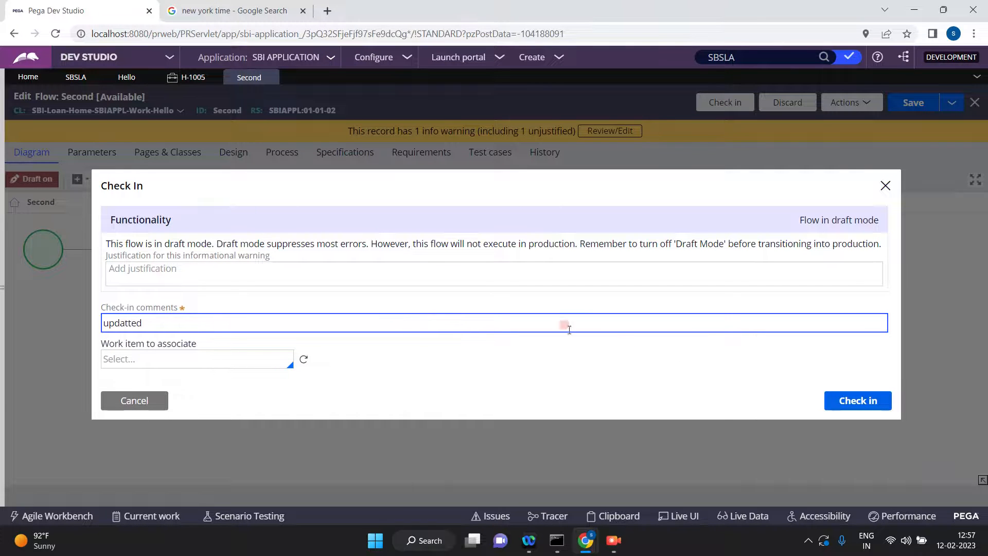
left_click(849, 400)
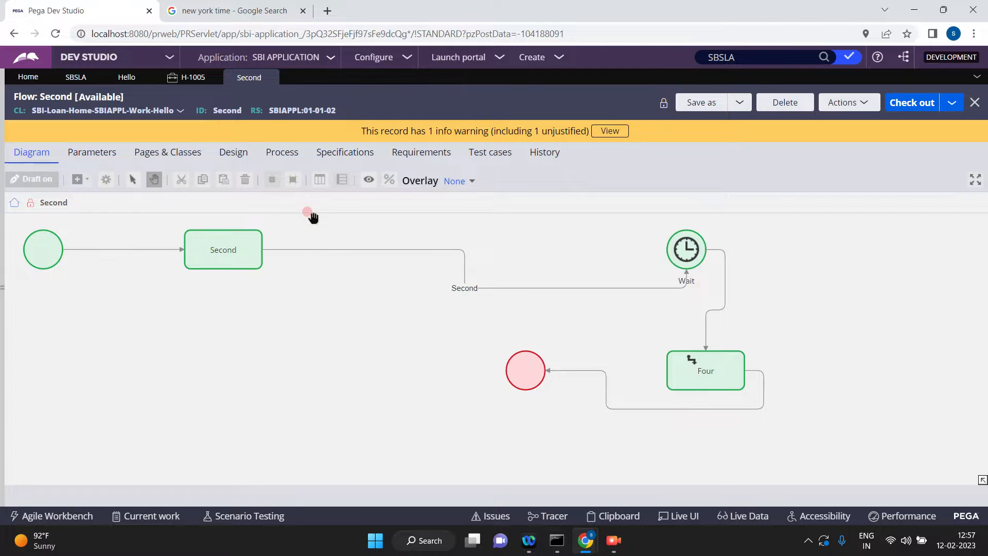
Return to the Hello case type and refresh it to load the changed life cycle.
left_click(78, 79)
left_click(127, 78)
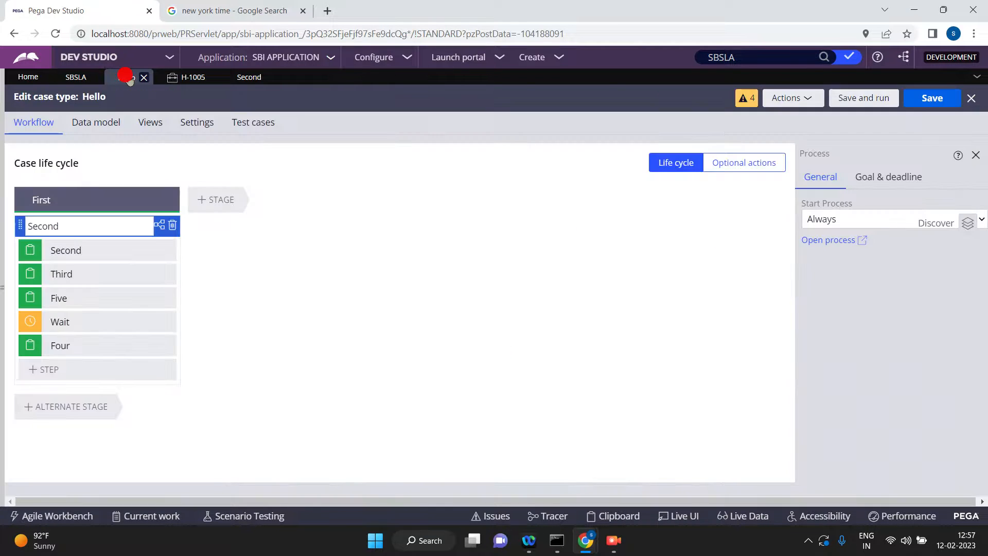
left_click(789, 98)
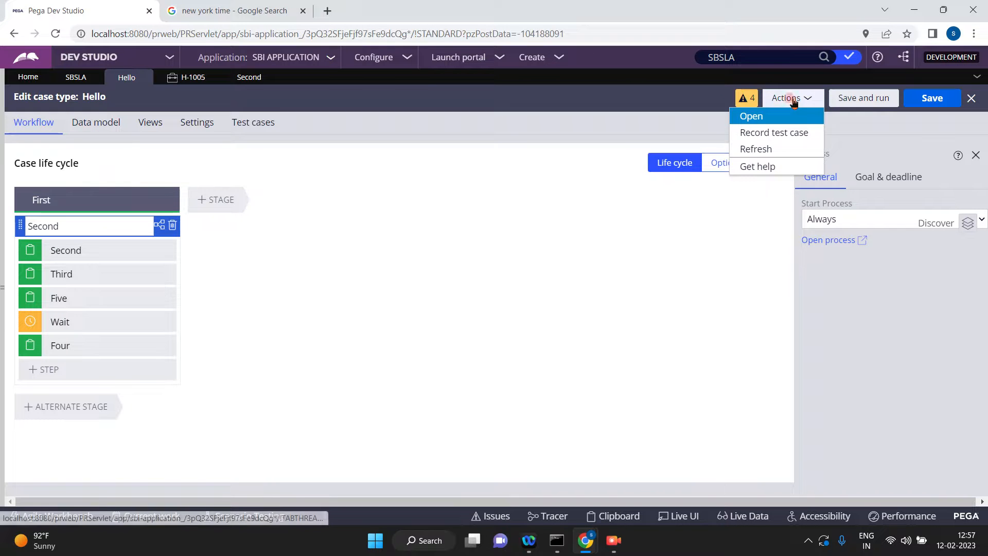
left_click(756, 149)
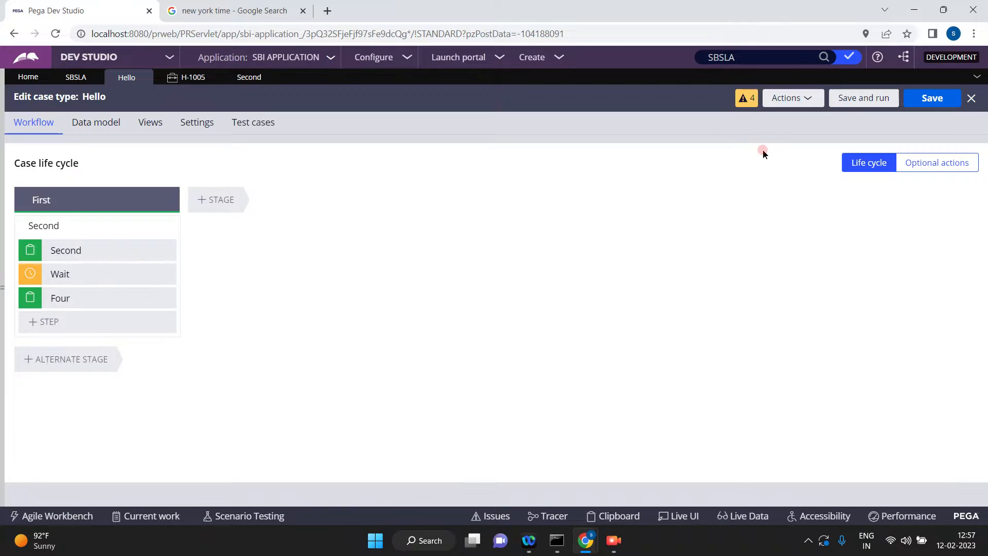
Save and run the Hello case type, then advance the new case past the Second step to the Wait shape.
left_click(855, 102)
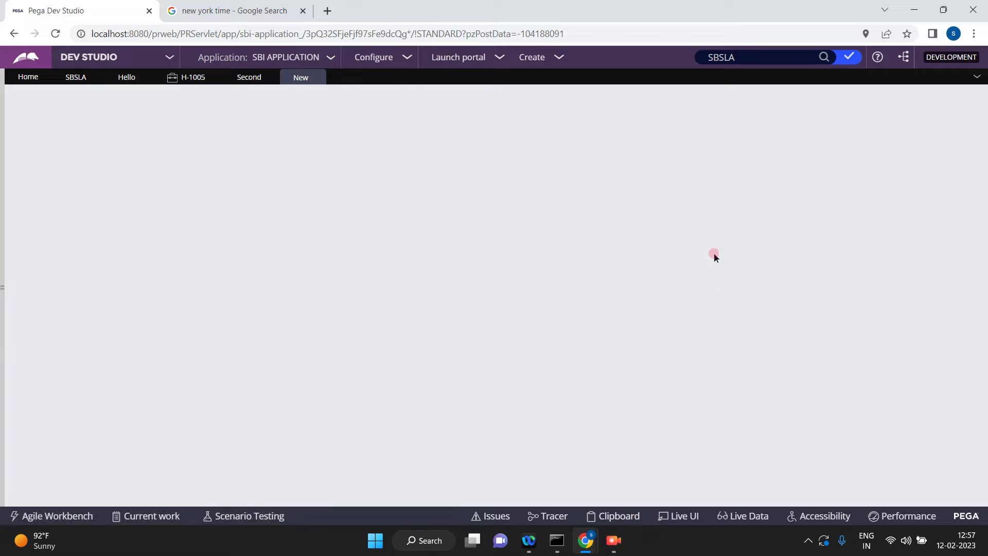
left_click(615, 542)
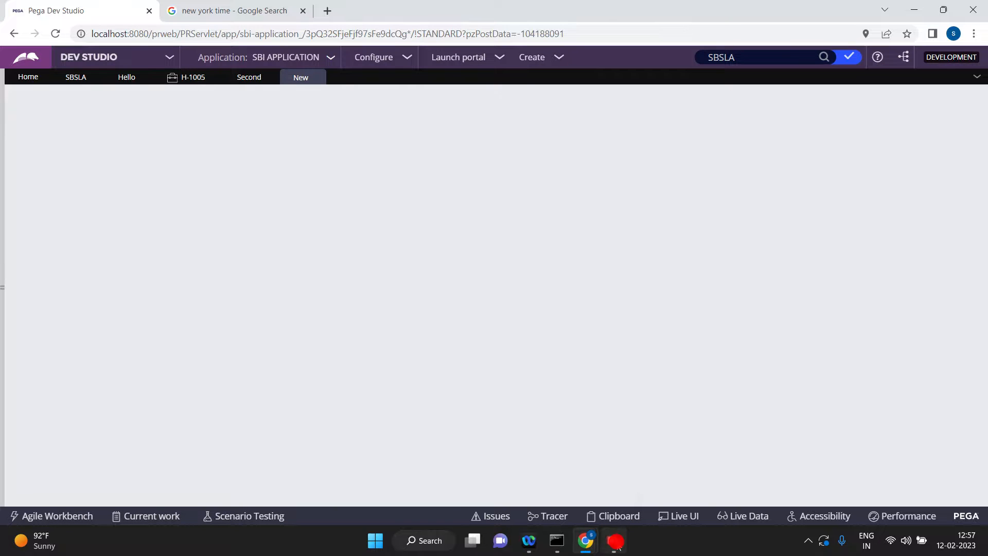
left_click(615, 541)
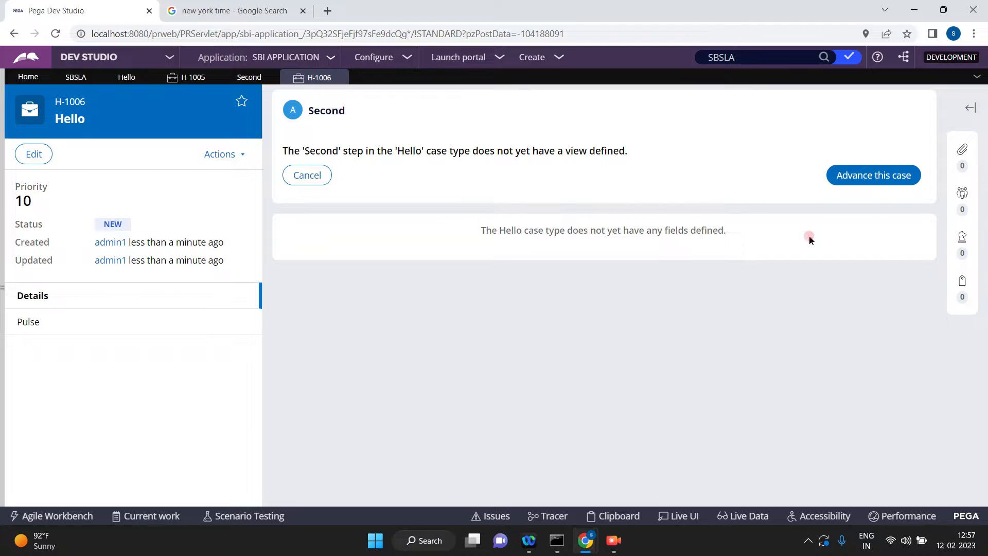
left_click(878, 178)
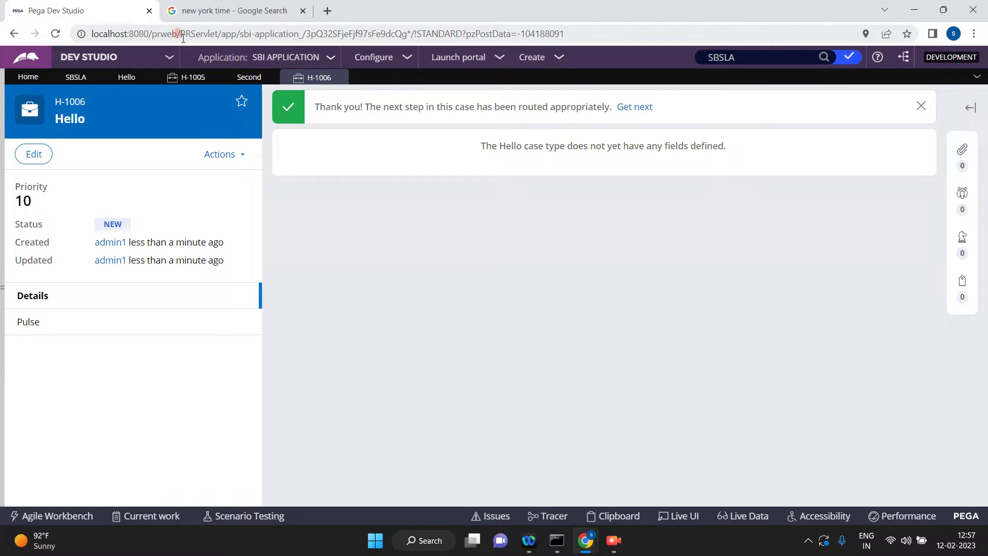
Switch to Admin Studio and try to view the System-Queue-ServiceLevel items among the scheduled agent queues.
left_click(169, 58)
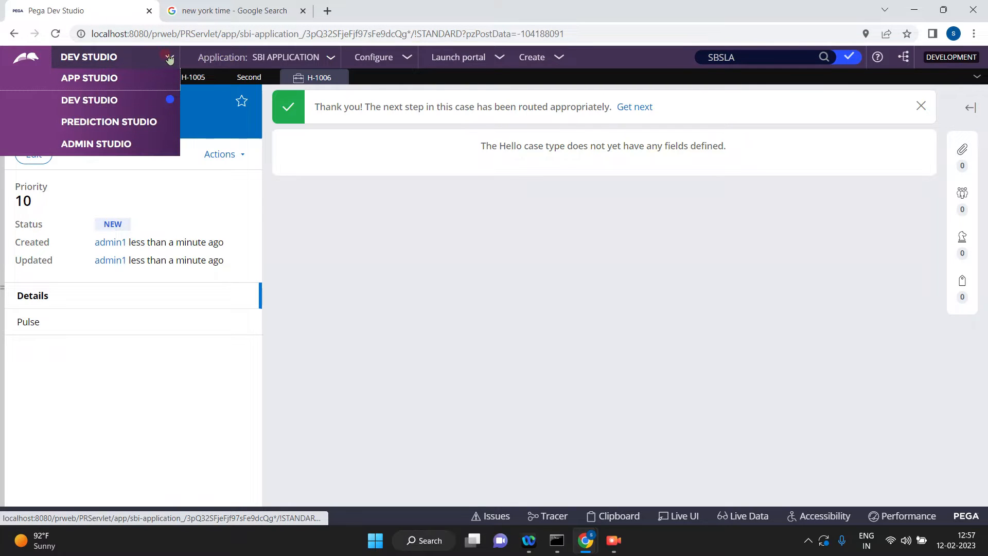
left_click(86, 148)
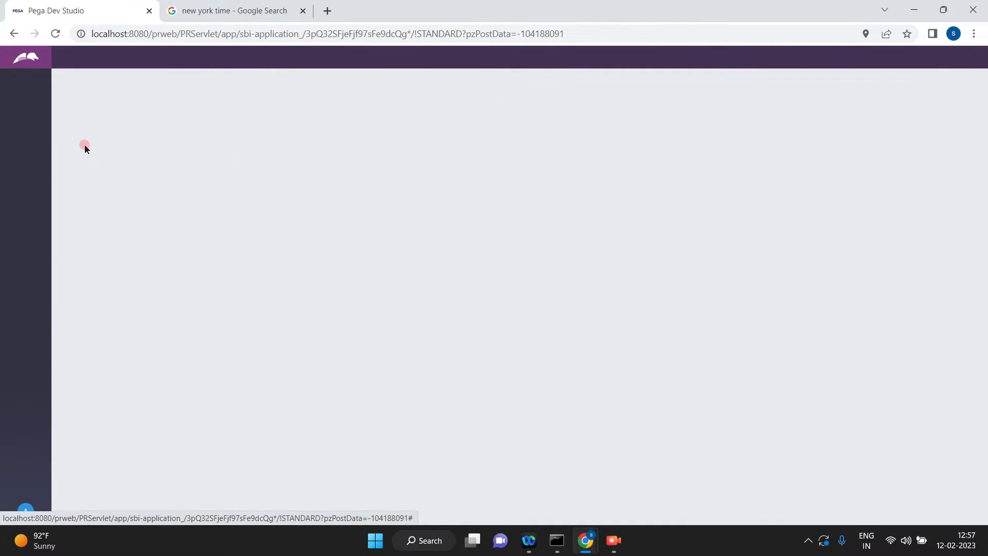
left_click(114, 133)
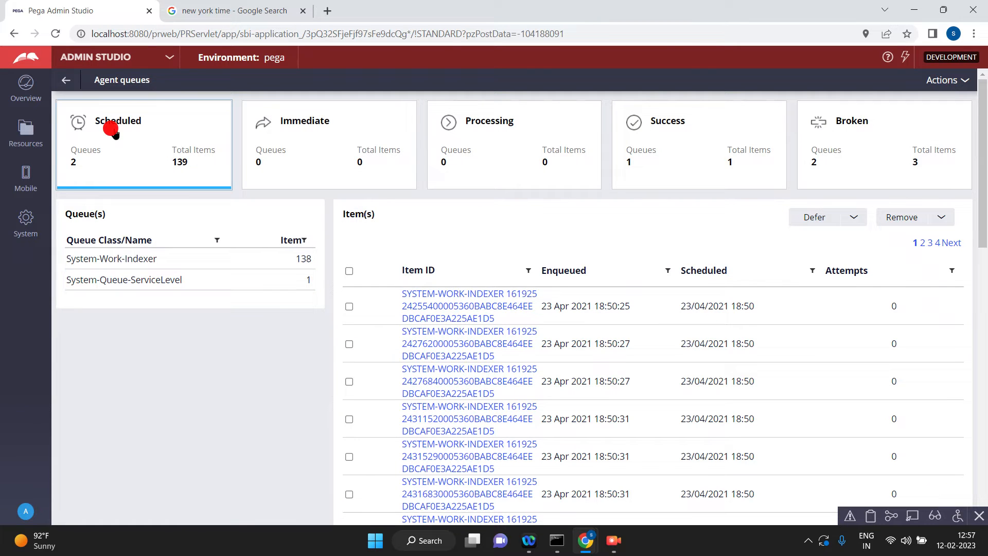
left_click(960, 81)
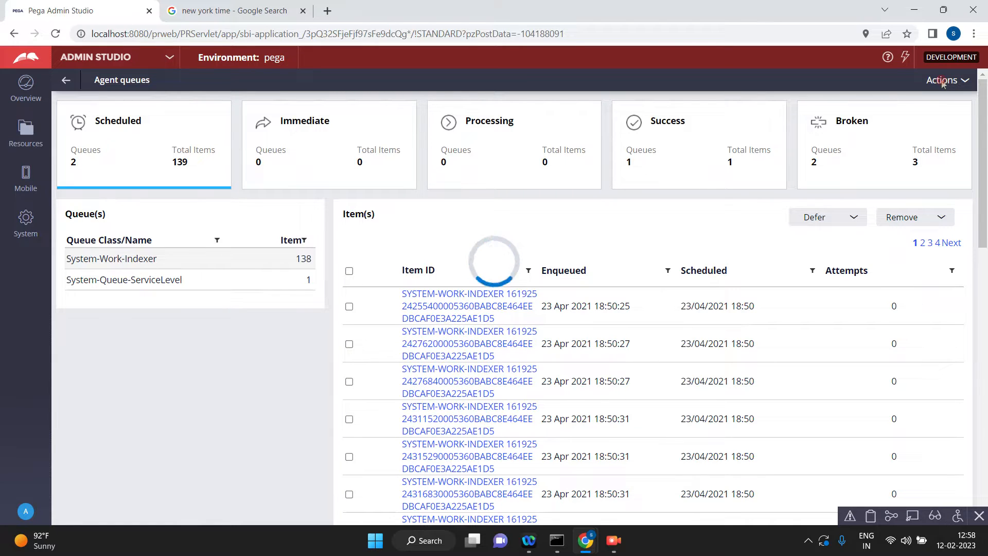
left_click(161, 280)
left_click(161, 281)
left_click(616, 544)
left_click(228, 129)
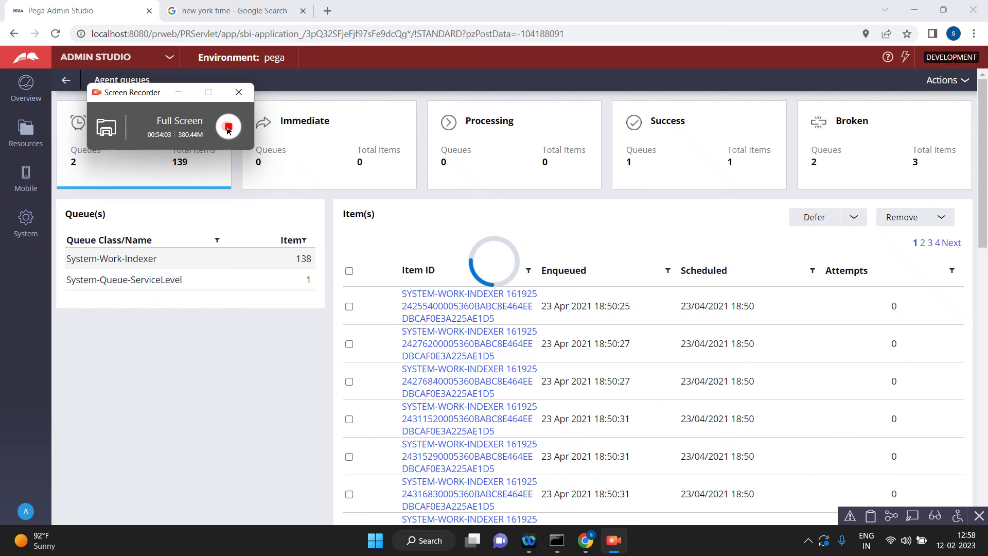